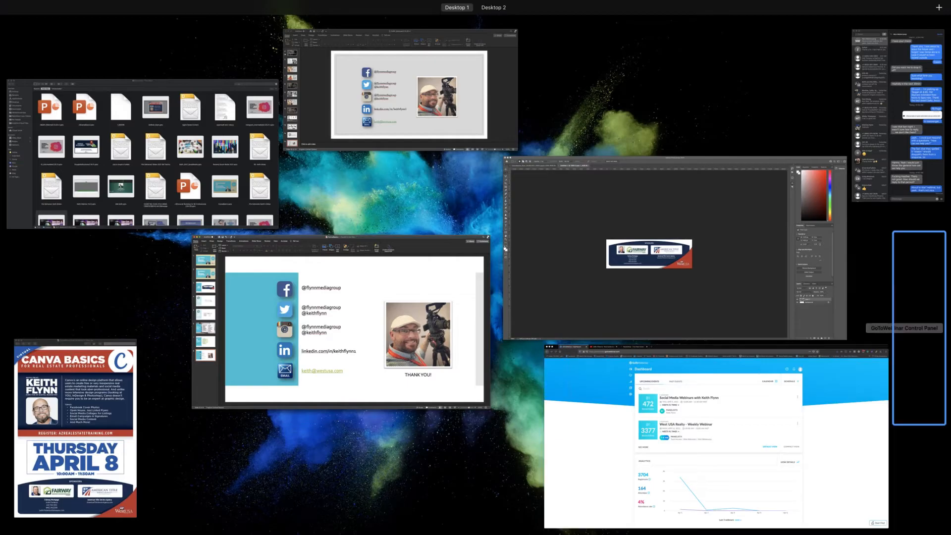
- Bring the CanvaBasics PowerPoint deck with its Thank You slide to the front via Mission Control
{"action": "key", "text": "Escape"}
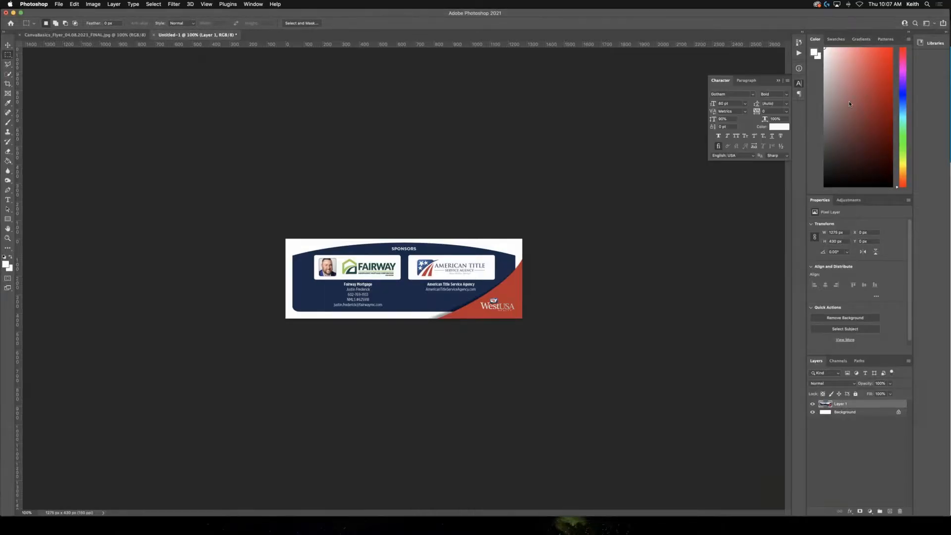
{"action": "key", "text": "ctrl+Up"}
{"action": "left_click", "coordinate": [405, 297]}
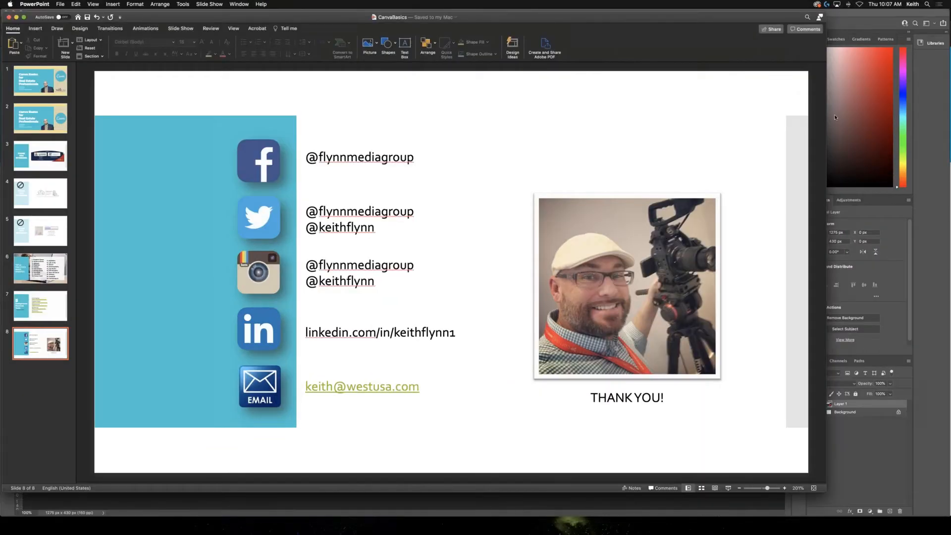
- Switch to the Canva home page in Chrome and scroll down to the Instagram and Facebook post templates
{"action": "left_click", "coordinate": [850, 134]}
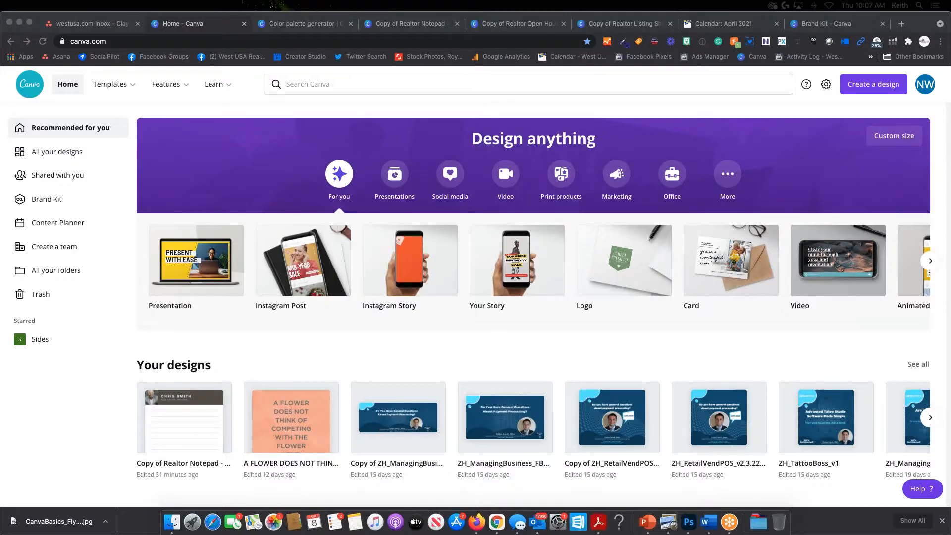
{"action": "scroll", "coordinate": [535, 297], "scroll_direction": "down", "scroll_amount": 6}
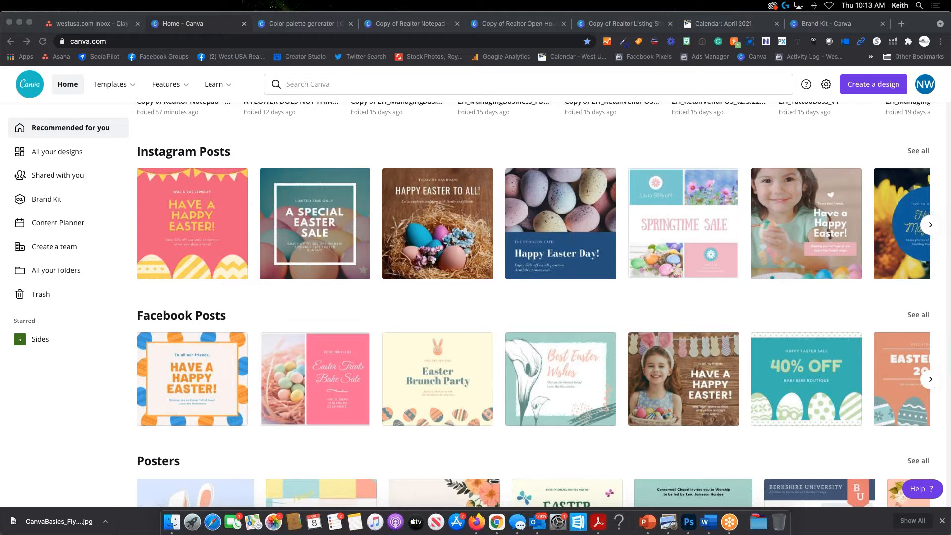
{"action": "left_click", "coordinate": [814, 6]}
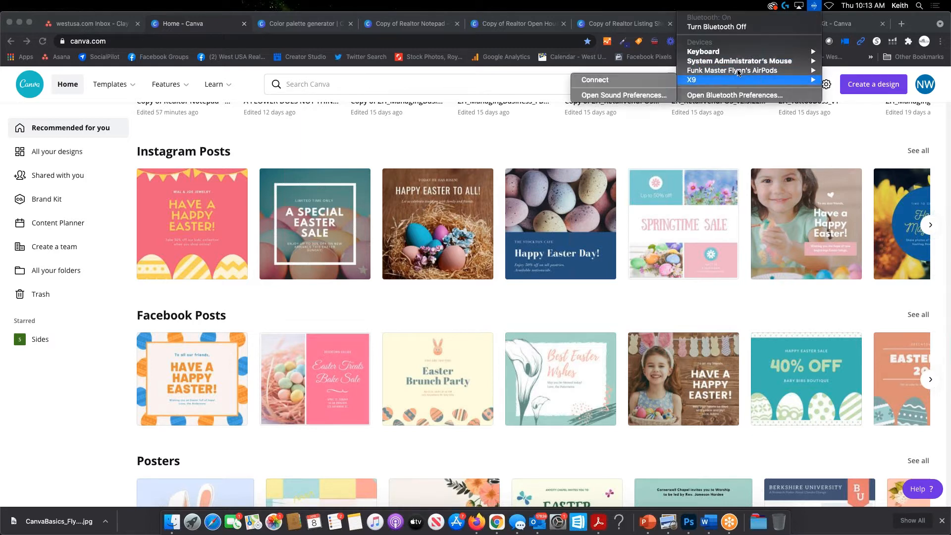
{"action": "left_click", "coordinate": [641, 126]}
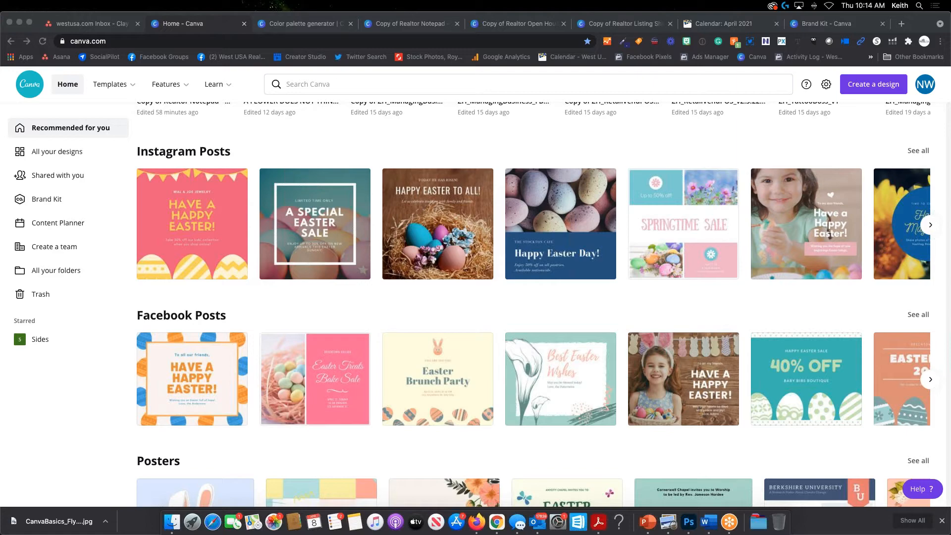
{"action": "key", "text": "ctrl+Up"}
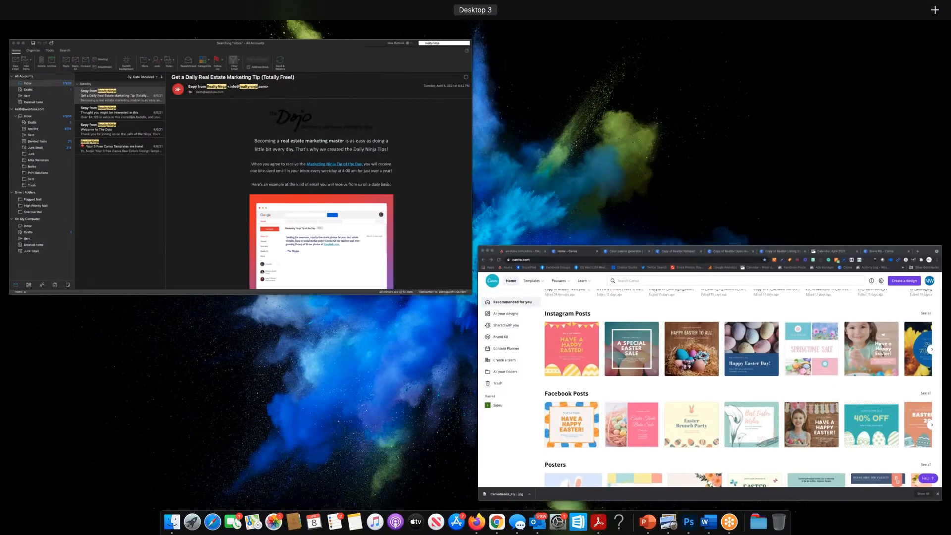
{"action": "left_click", "coordinate": [543, 396]}
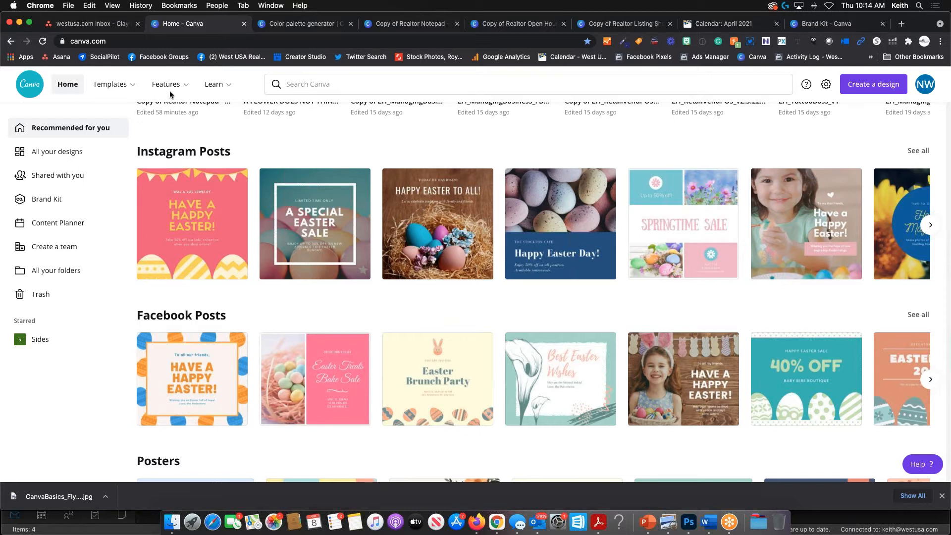
- Search Canva design types for 'inst', browse the Instagram formats, then replace the query with 'facebook'
{"action": "left_click", "coordinate": [342, 84]}
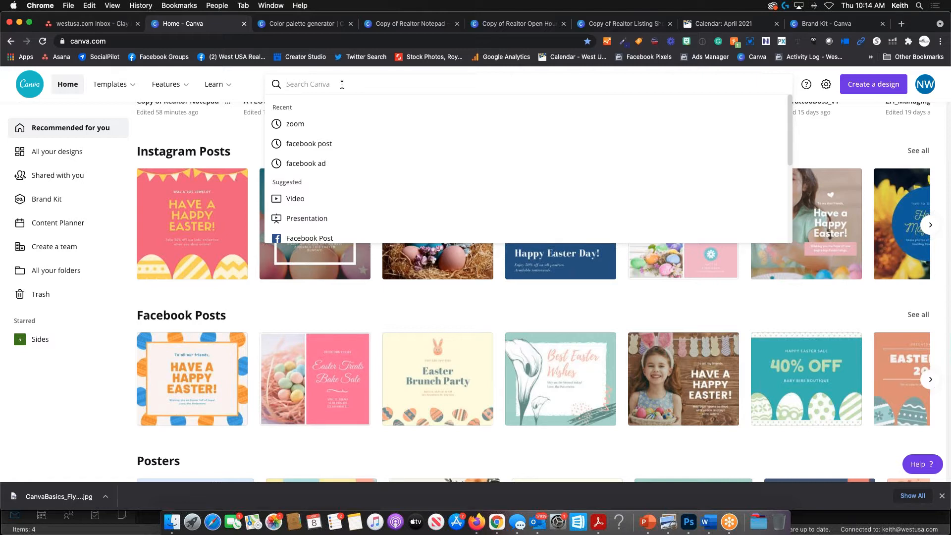
{"action": "type", "text": "ins"}
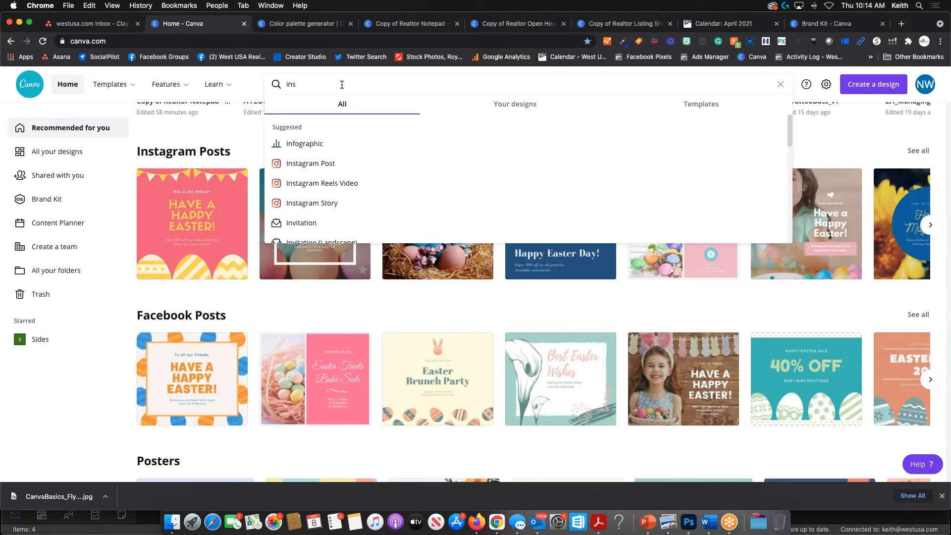
{"action": "type", "text": "t"}
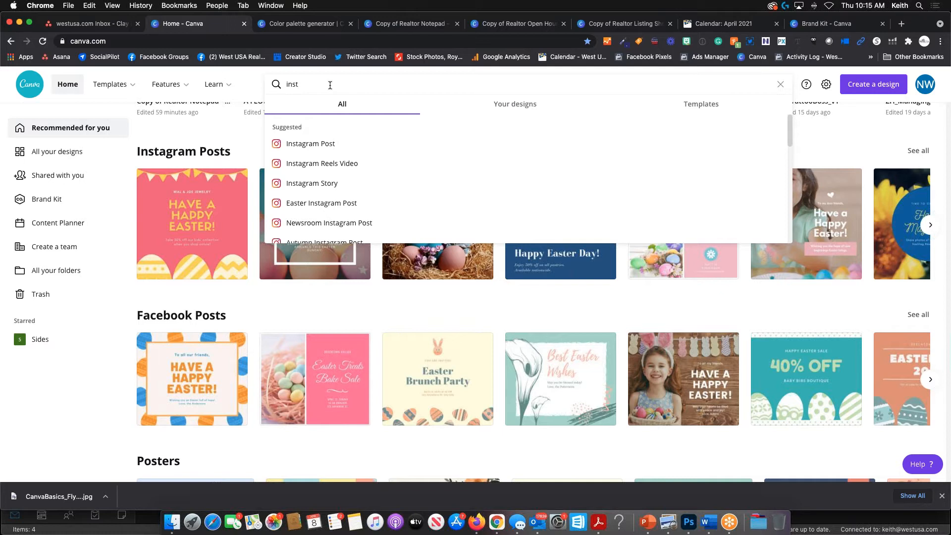
{"action": "scroll", "coordinate": [319, 179], "scroll_direction": "down", "scroll_amount": 3}
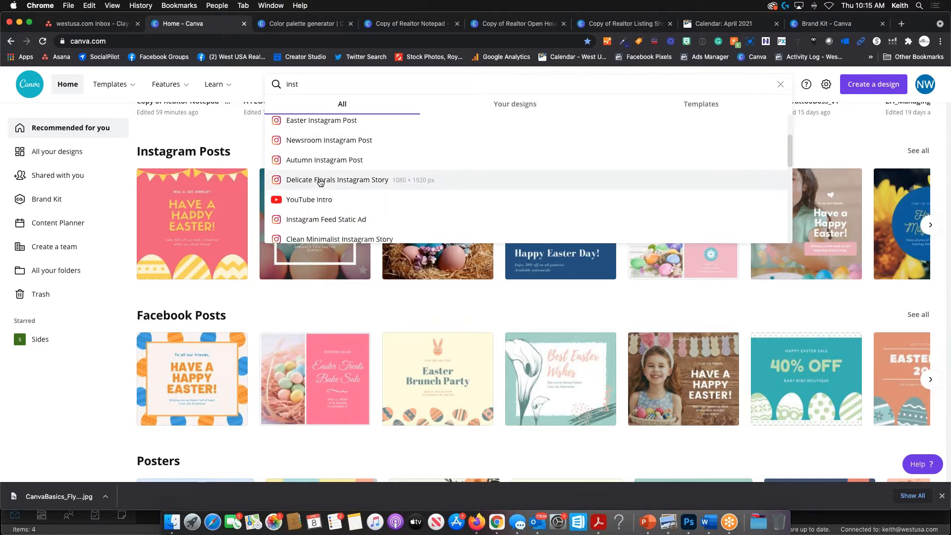
{"action": "scroll", "coordinate": [320, 179], "scroll_direction": "down", "scroll_amount": 2}
{"action": "scroll", "coordinate": [325, 178], "scroll_direction": "up", "scroll_amount": 5}
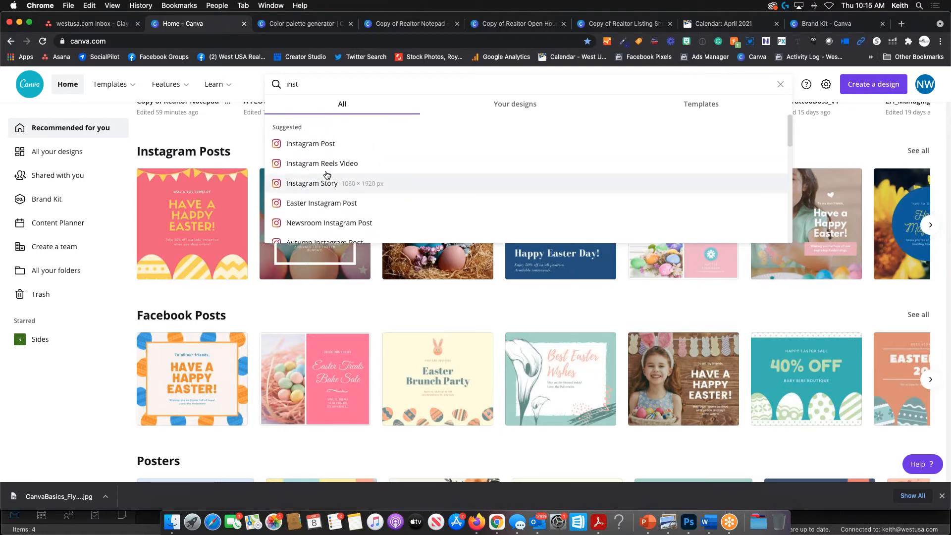
{"action": "left_click_drag", "start_coordinate": [307, 82], "coordinate": [272, 85]}
{"action": "type", "text": "face"}
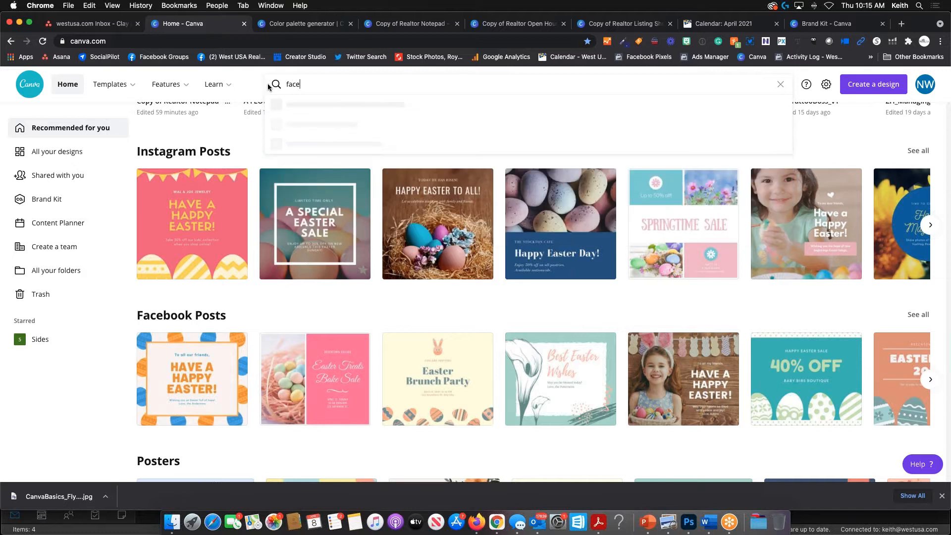
{"action": "type", "text": "book"}
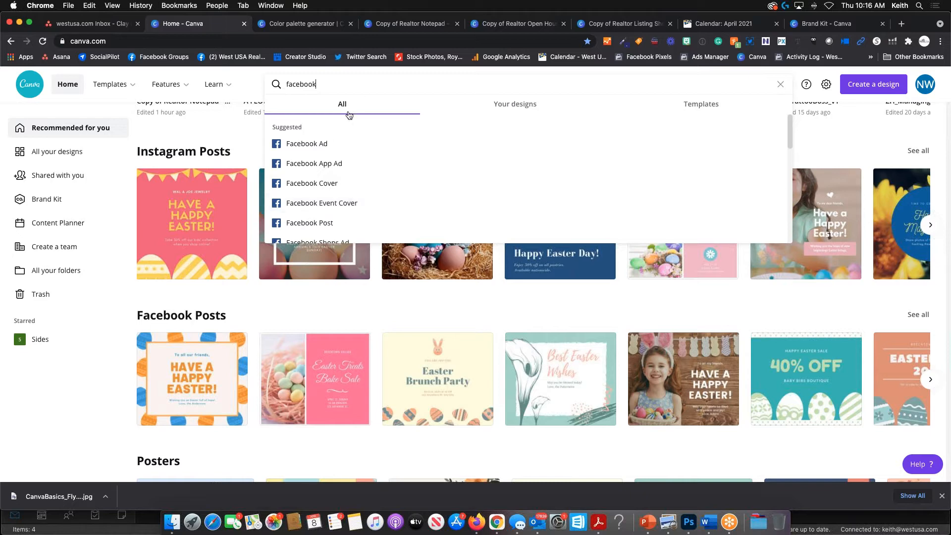
- Dismiss the search suggestions and open All your designs, listing Real Estate Flyer and others
{"action": "left_click", "coordinate": [242, 79]}
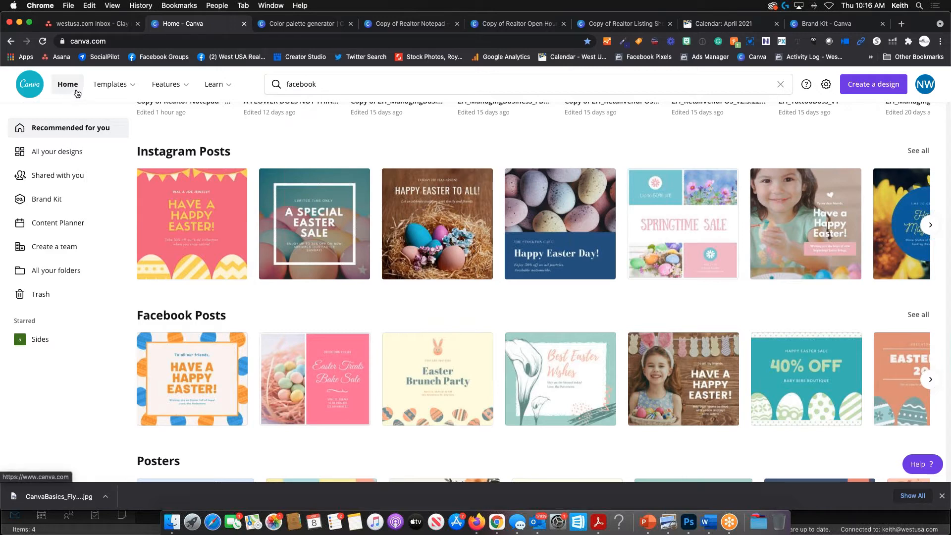
{"action": "left_click", "coordinate": [65, 155]}
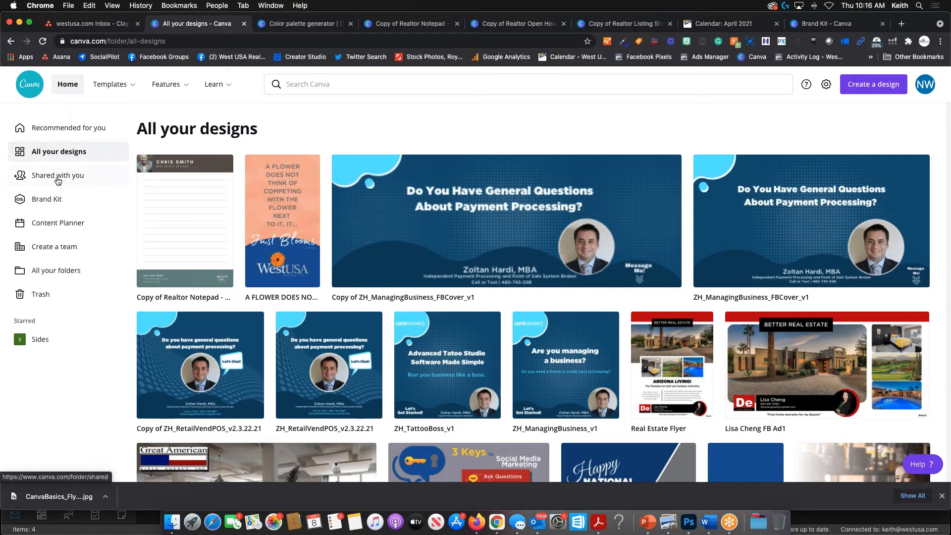
- View Shared with you, then open the West USA Brand Kit with its logos, palette and Gotham fonts
{"action": "left_click", "coordinate": [59, 179]}
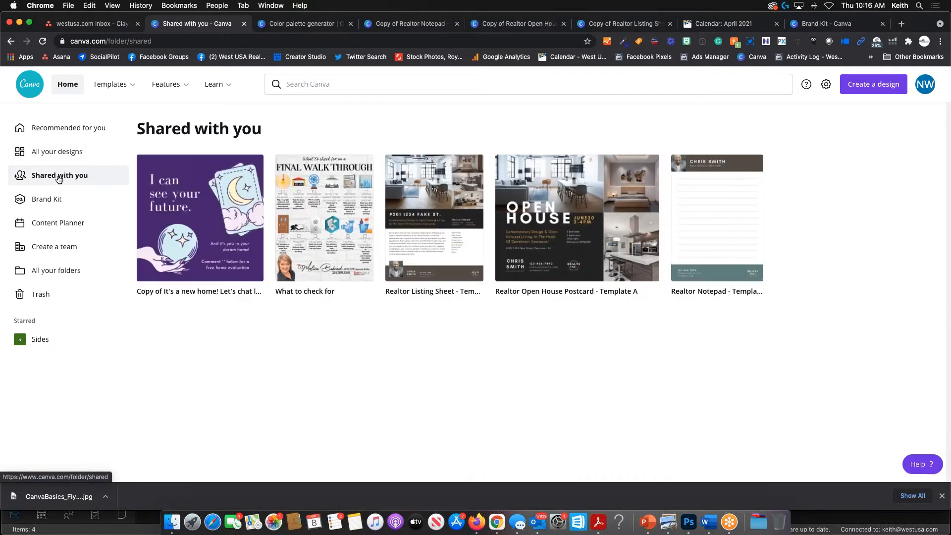
{"action": "left_click", "coordinate": [58, 203]}
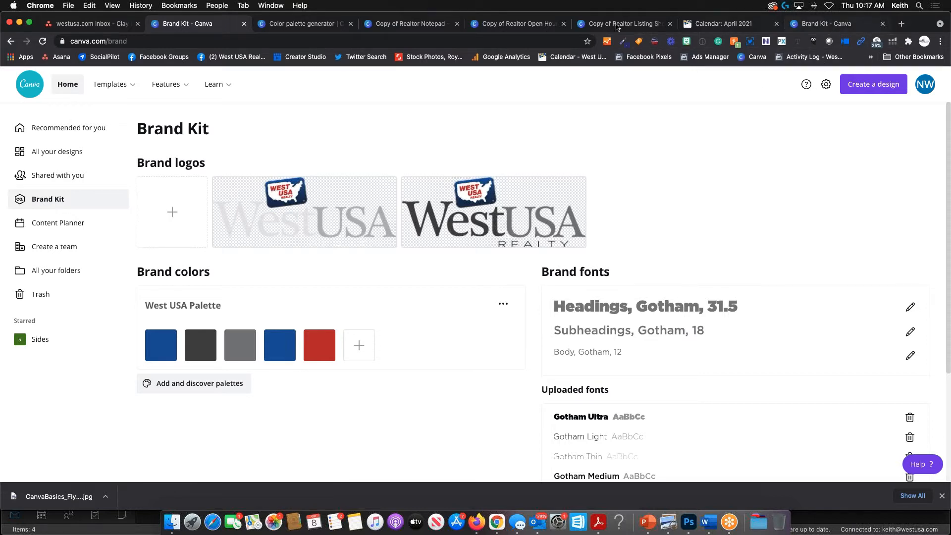
- Go to the Facebook groups feed and search for 'canva for real estate agents'
{"action": "left_click", "coordinate": [103, 28]}
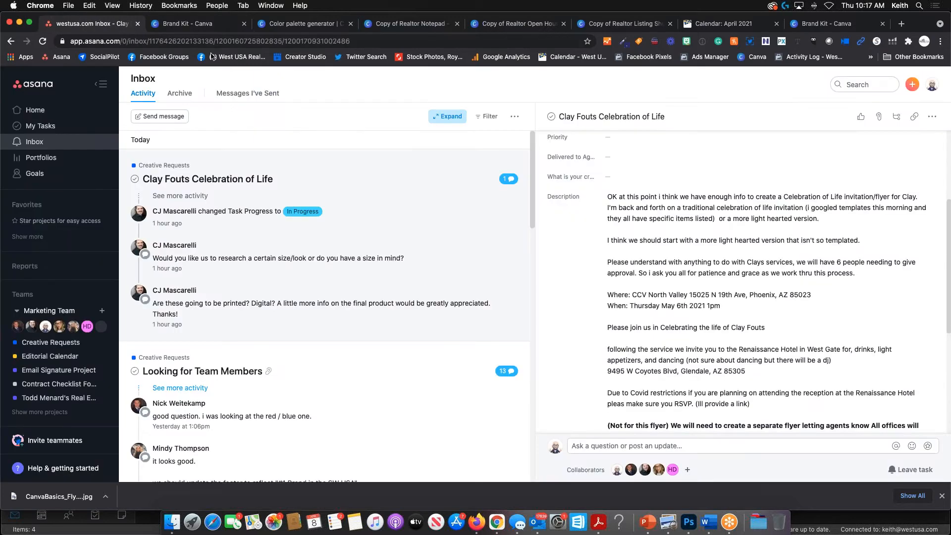
{"action": "left_click", "coordinate": [164, 57]}
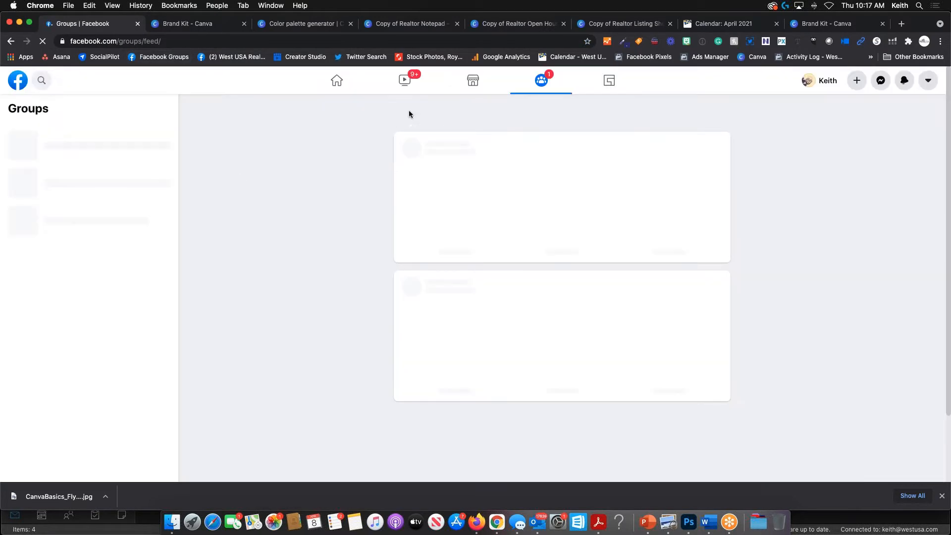
{"action": "left_click", "coordinate": [49, 82]}
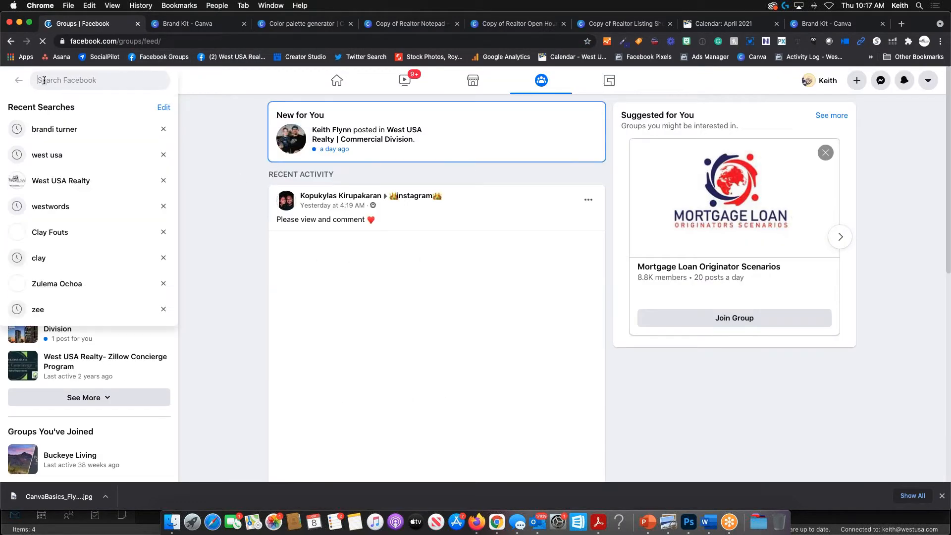
{"action": "type", "text": "canva for re"}
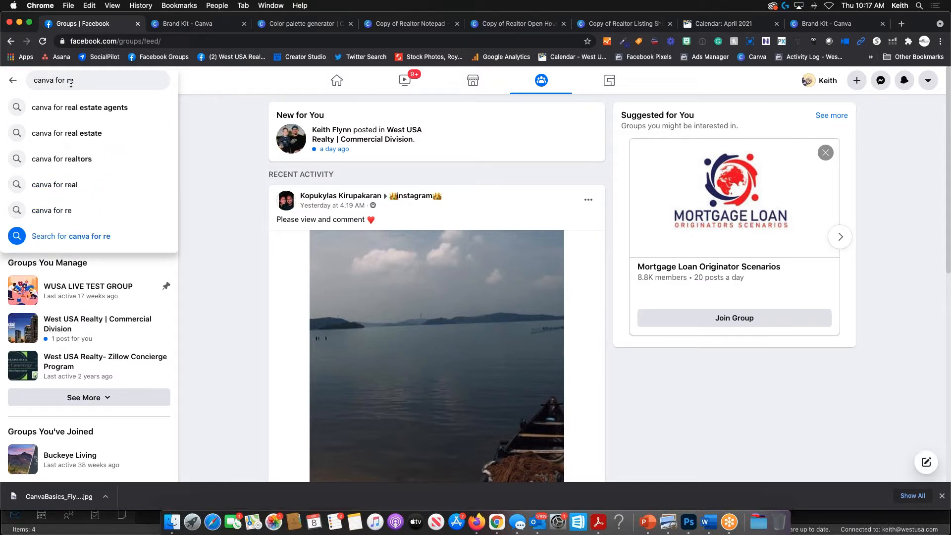
{"action": "left_click", "coordinate": [80, 107]}
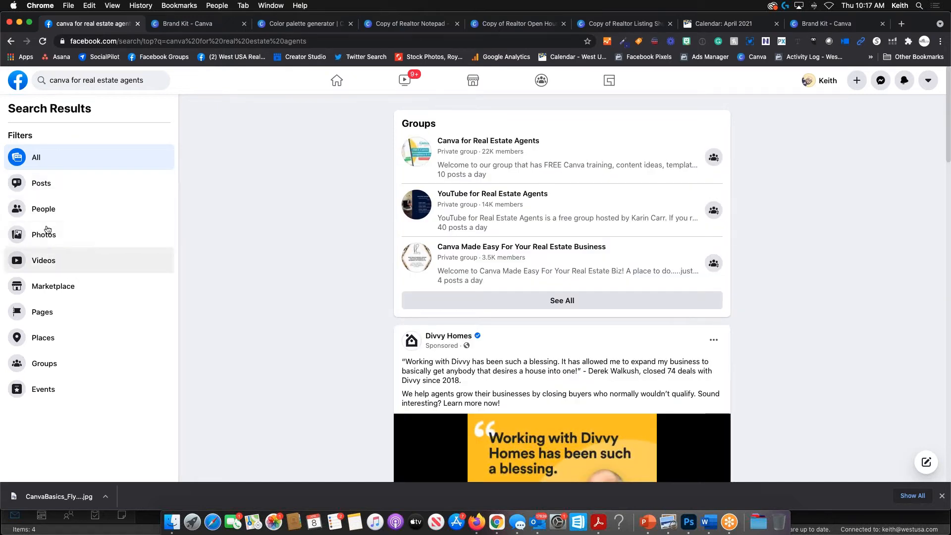
- Filter the results to Groups and open the Canva for Real Estate Agents group
{"action": "left_click", "coordinate": [44, 363]}
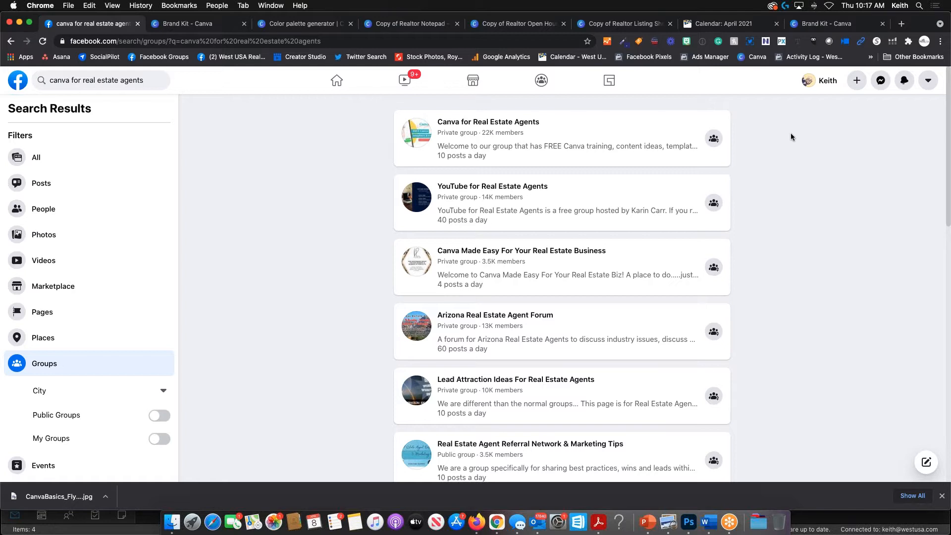
{"action": "mouse_move", "coordinate": [525, 127]}
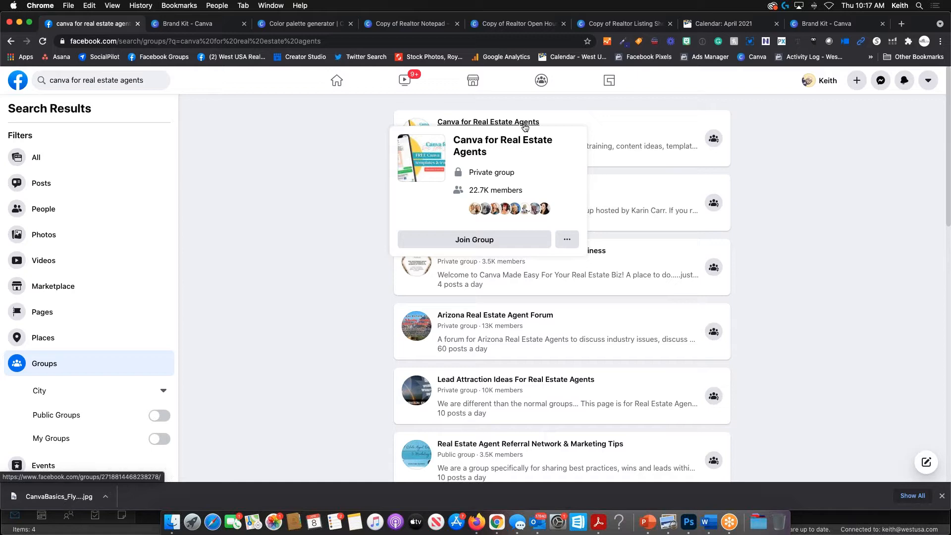
{"action": "left_click", "coordinate": [525, 122]}
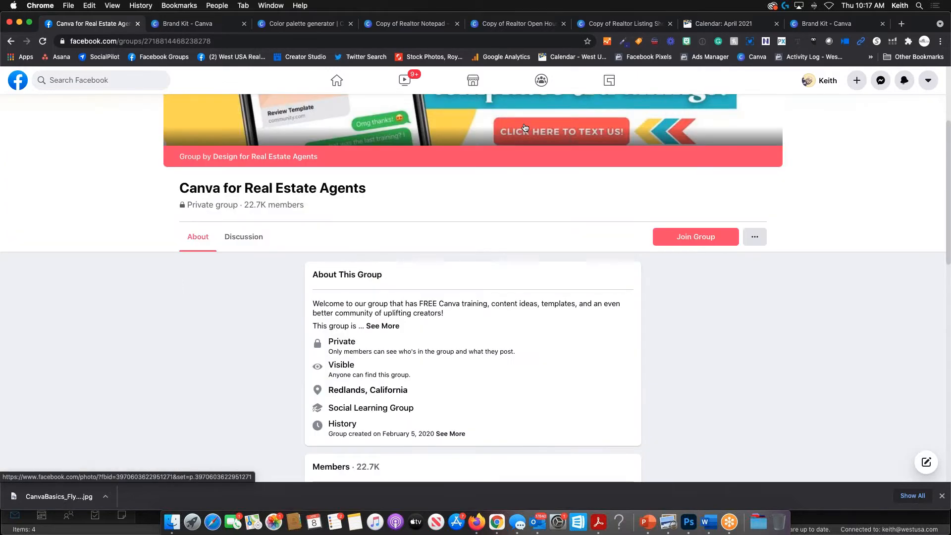
- Browse the group's About page and Discussion view, then return to the Canva Brand Kit tab
{"action": "scroll", "coordinate": [549, 307], "scroll_direction": "down", "scroll_amount": 1}
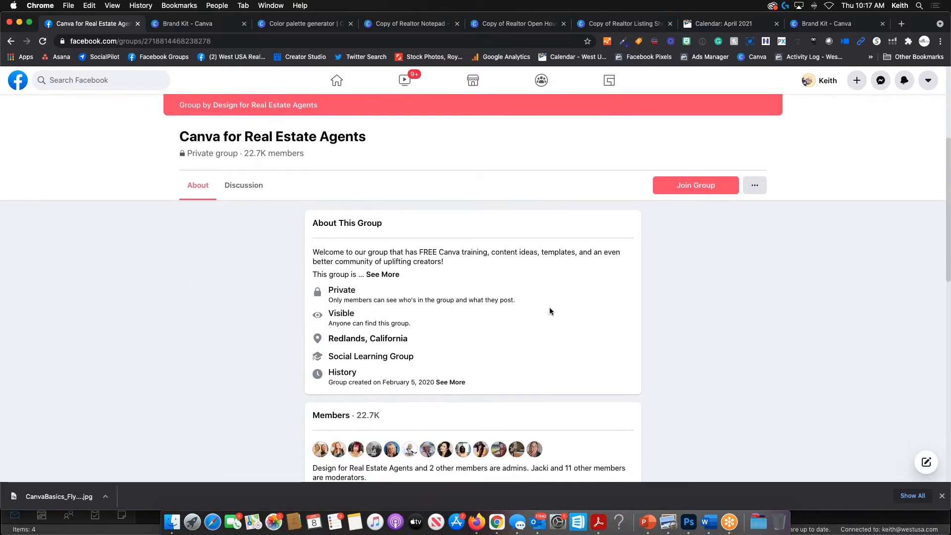
{"action": "scroll", "coordinate": [550, 311], "scroll_direction": "down", "scroll_amount": 6}
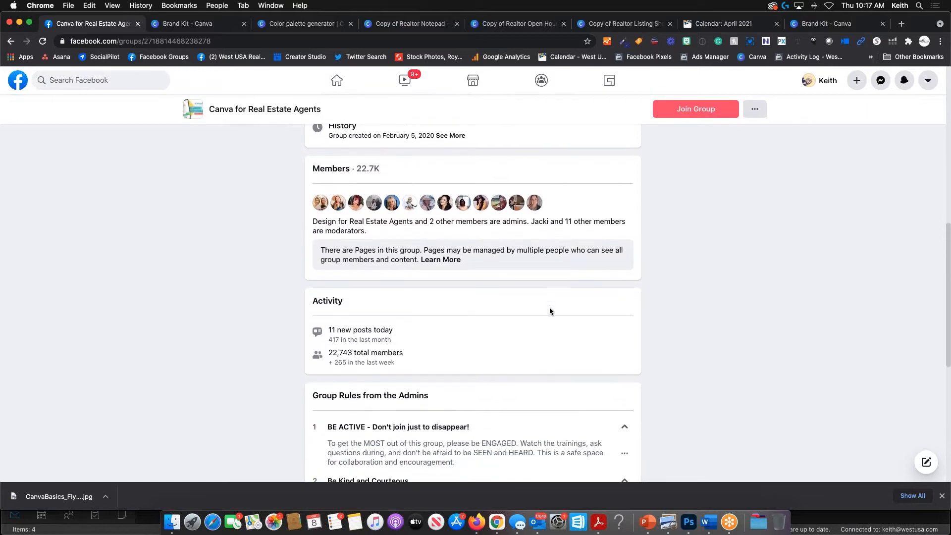
{"action": "scroll", "coordinate": [550, 311], "scroll_direction": "down", "scroll_amount": 6}
{"action": "scroll", "coordinate": [551, 313], "scroll_direction": "up", "scroll_amount": 14}
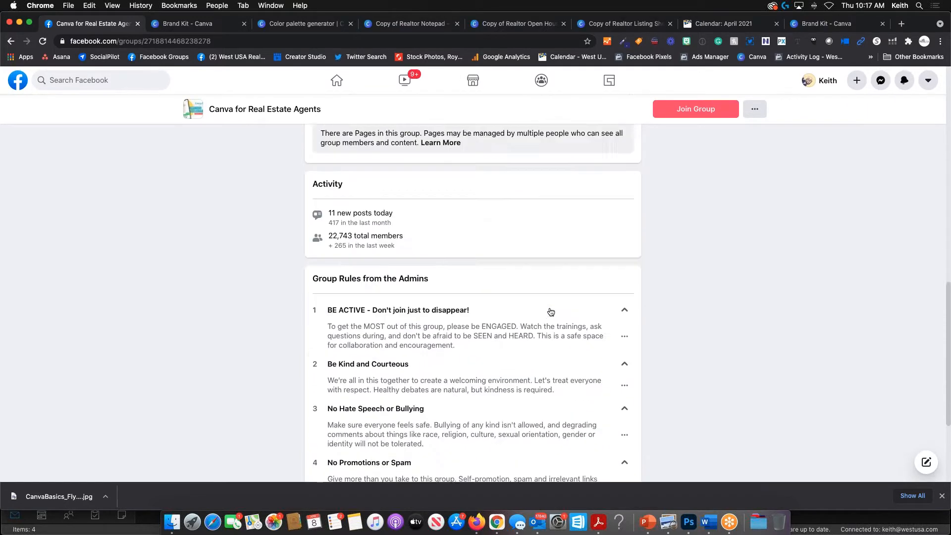
{"action": "left_click", "coordinate": [240, 323]}
{"action": "scroll", "coordinate": [501, 304], "scroll_direction": "down", "scroll_amount": 2}
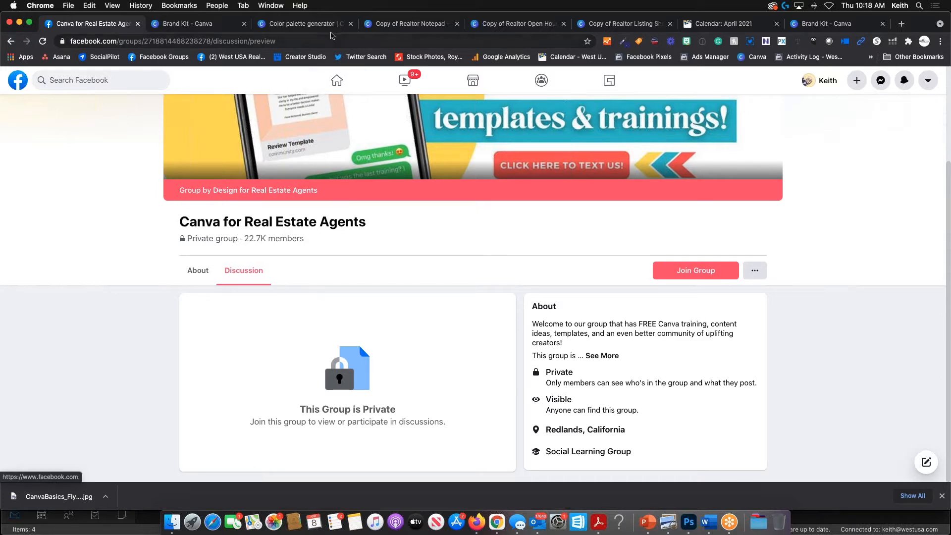
{"action": "left_click", "coordinate": [226, 24]}
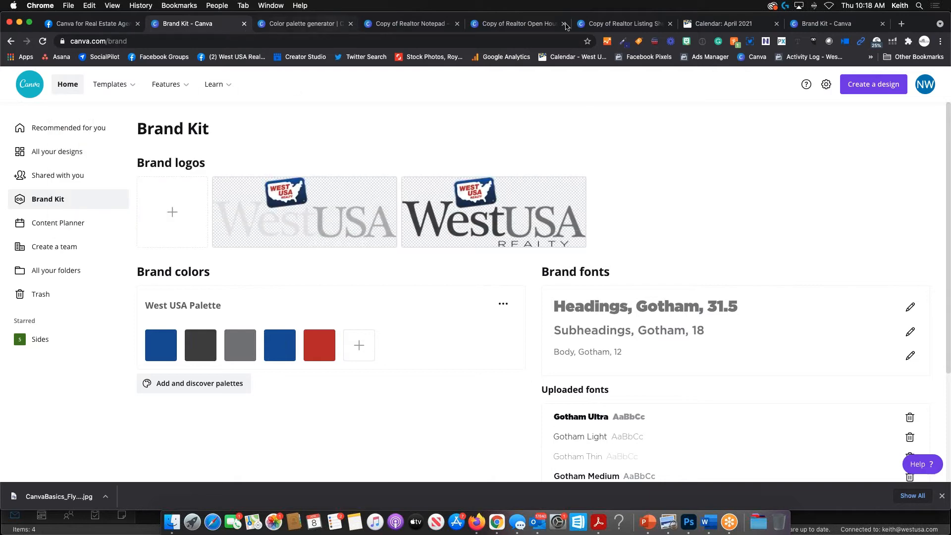
- Reopen Shared with you and the Brand Kit, briefly switching windows before returning to the Brand Kit tab
{"action": "left_click", "coordinate": [56, 179]}
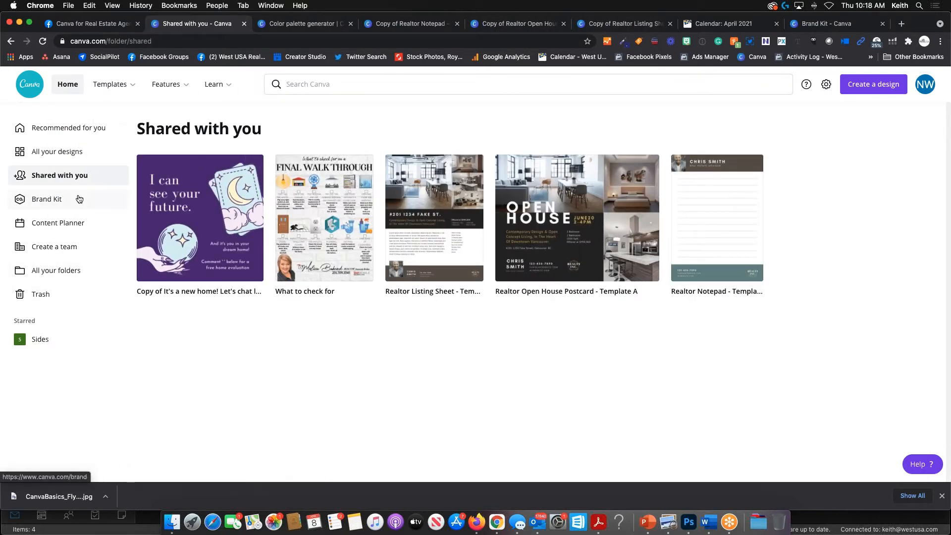
{"action": "left_click", "coordinate": [52, 200]}
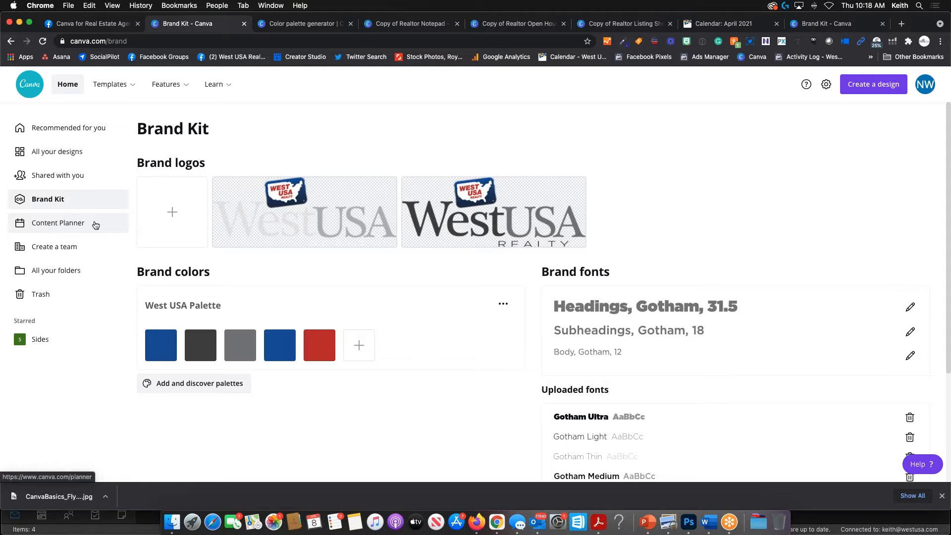
{"action": "key", "text": "ctrl+Up"}
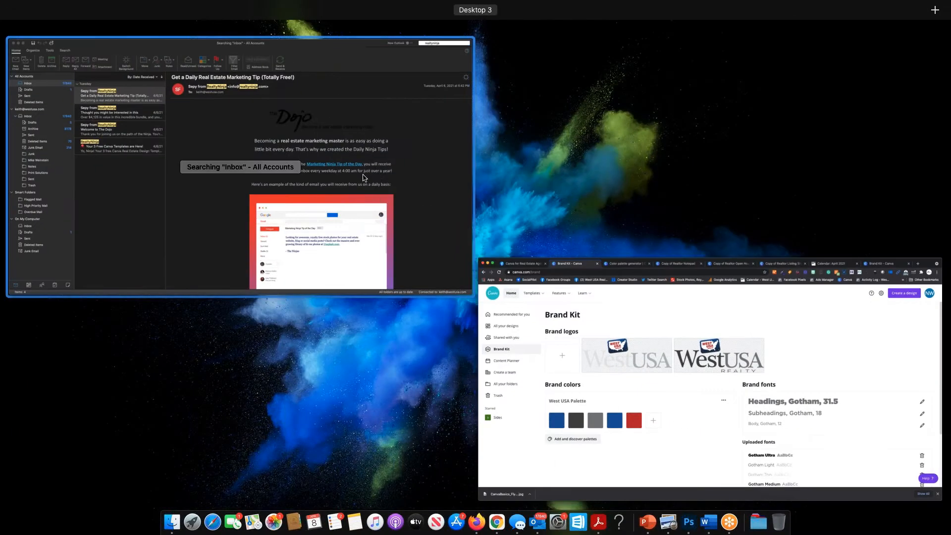
{"action": "key", "text": "ctrl+Up"}
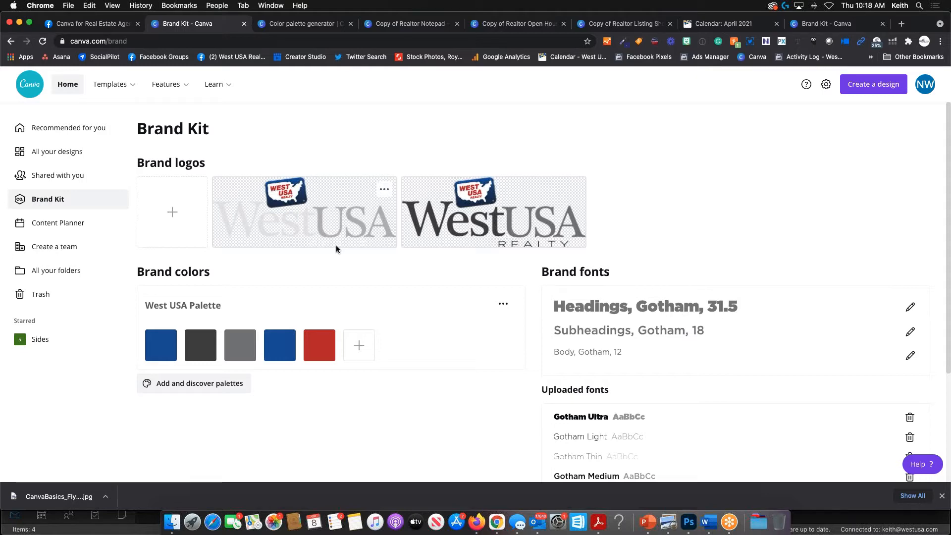
{"action": "key", "text": "super+1"}
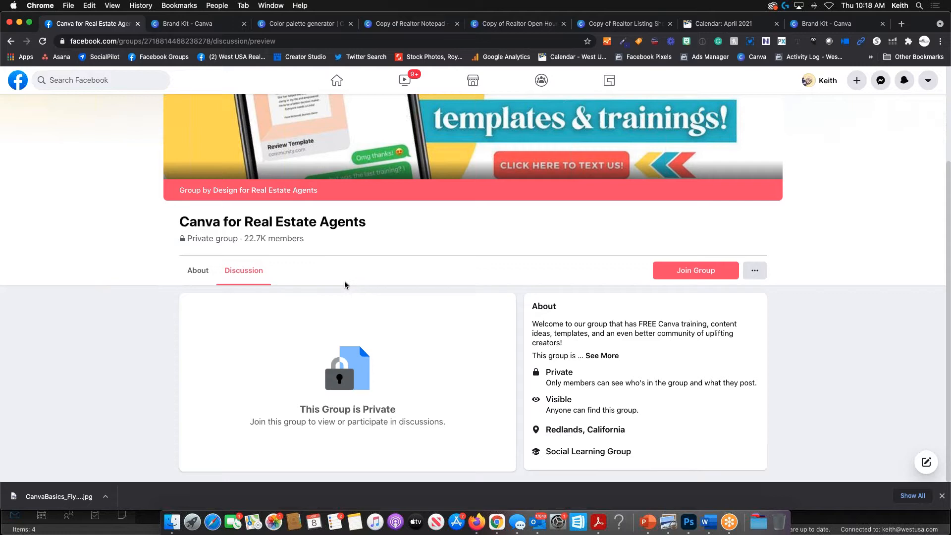
{"action": "left_click", "coordinate": [233, 24]}
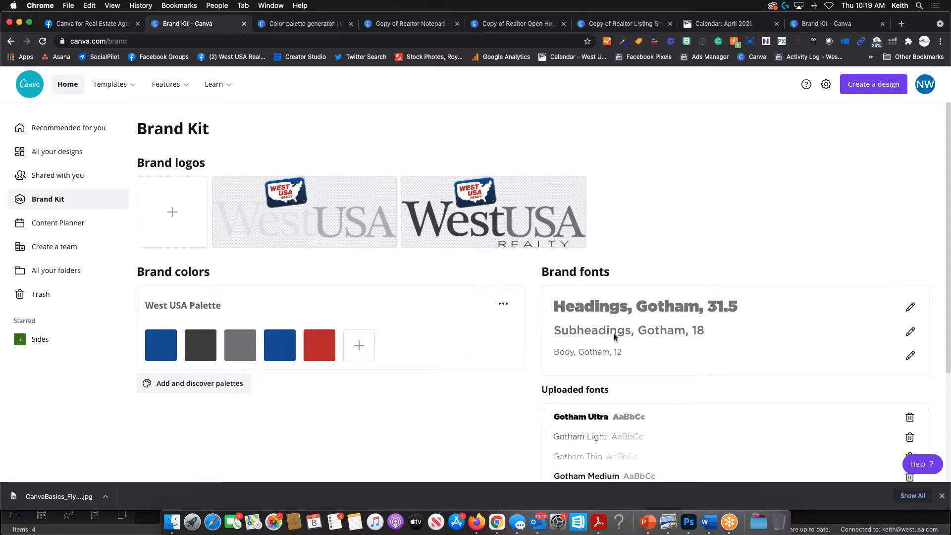
- Review the brand logos, colours and Gotham fonts, then open the April 2021 Content Planner
{"action": "scroll", "coordinate": [605, 339], "scroll_direction": "down", "scroll_amount": 5}
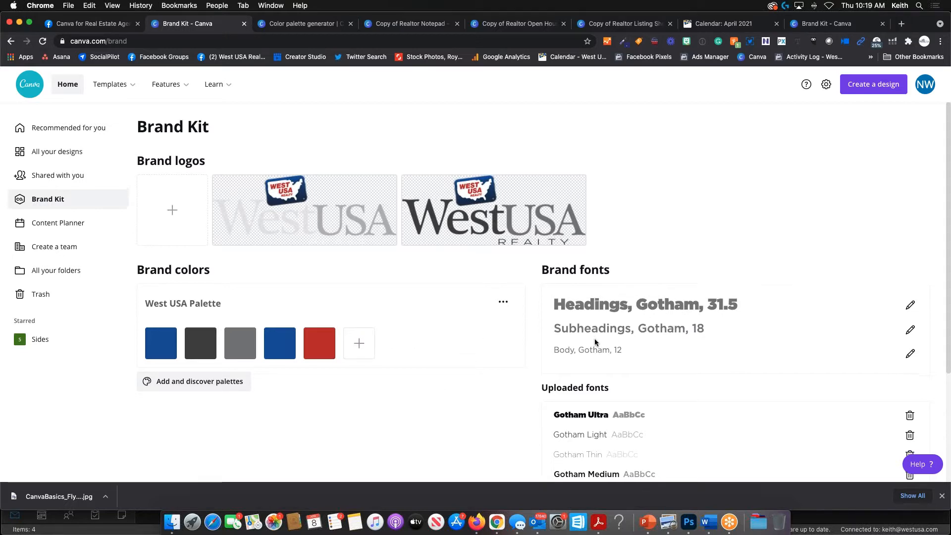
{"action": "scroll", "coordinate": [523, 339], "scroll_direction": "down", "scroll_amount": 1}
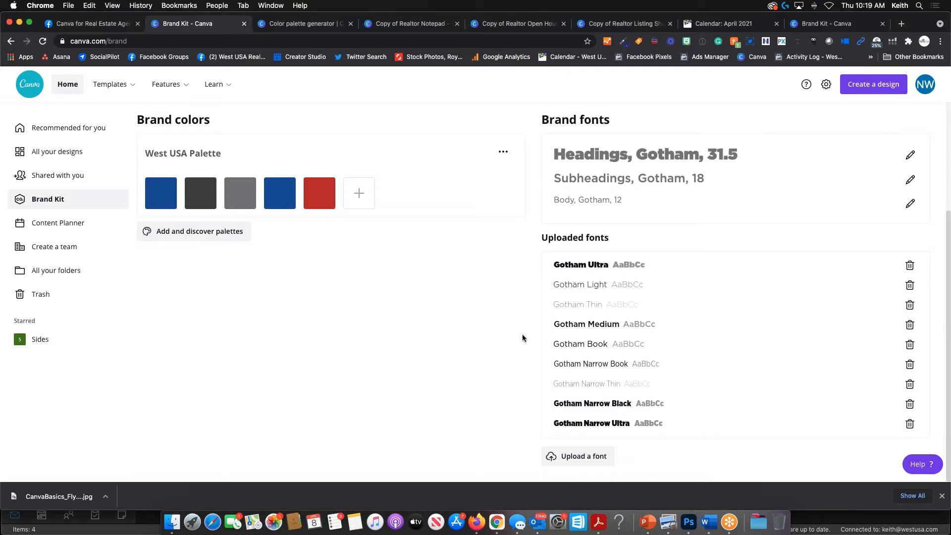
{"action": "scroll", "coordinate": [497, 338], "scroll_direction": "up", "scroll_amount": 6}
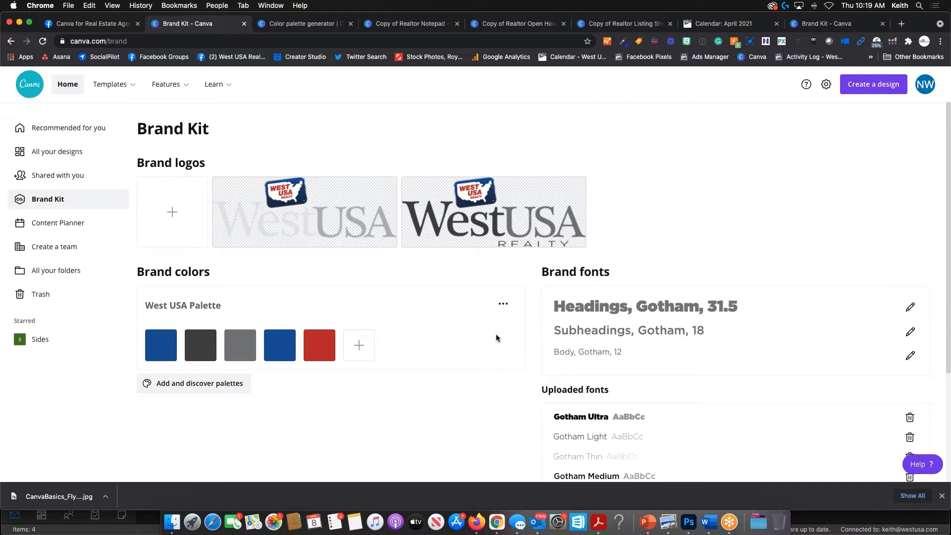
{"action": "scroll", "coordinate": [625, 382], "scroll_direction": "down", "scroll_amount": 5}
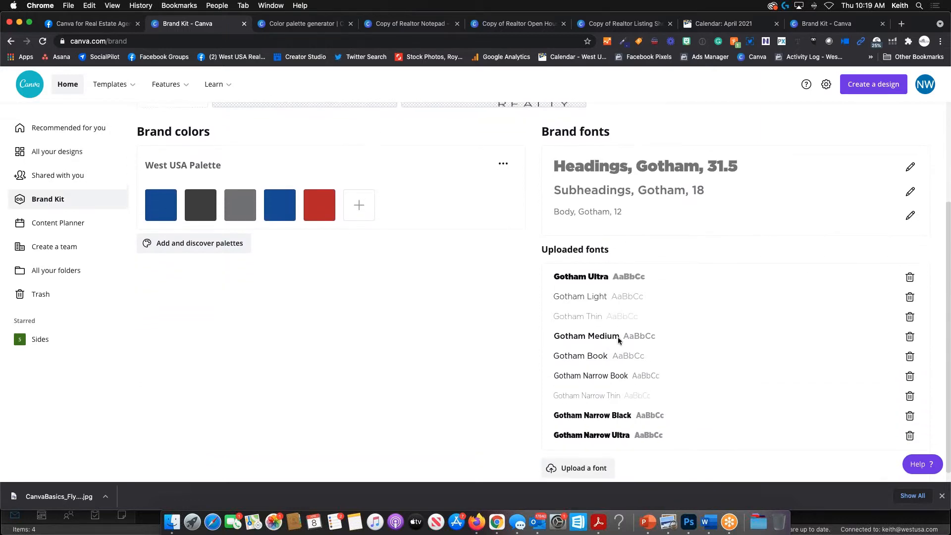
{"action": "scroll", "coordinate": [387, 359], "scroll_direction": "up", "scroll_amount": 5}
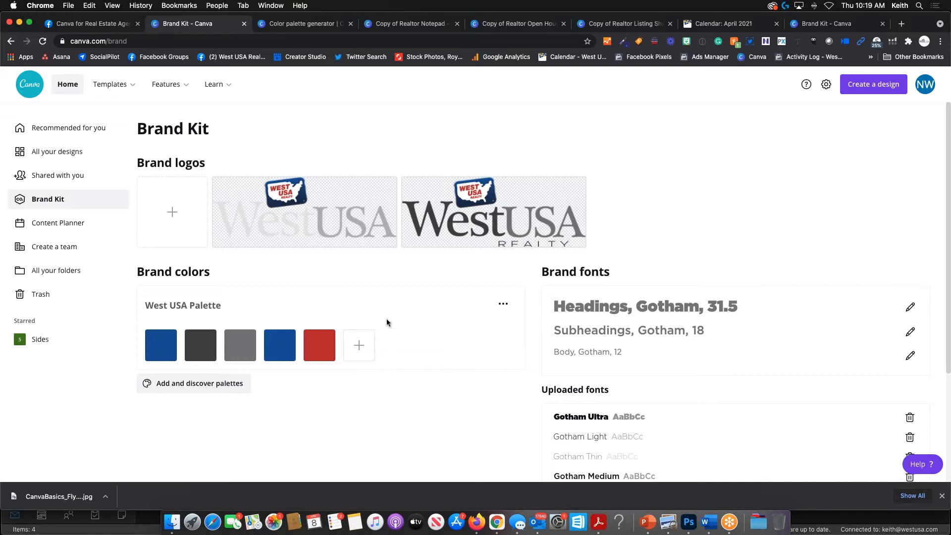
{"action": "left_click", "coordinate": [61, 225]}
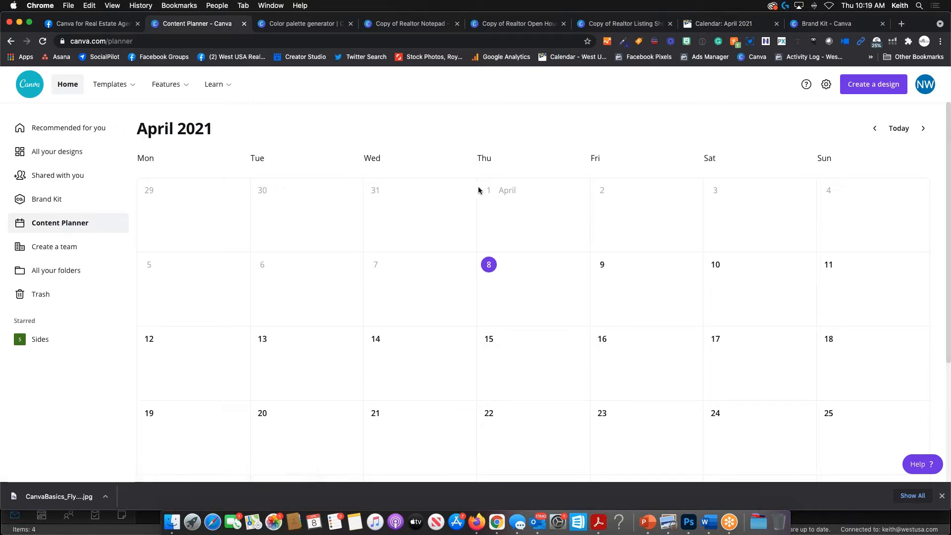
{"action": "mouse_move", "coordinate": [489, 255]}
{"action": "left_click", "coordinate": [576, 267]}
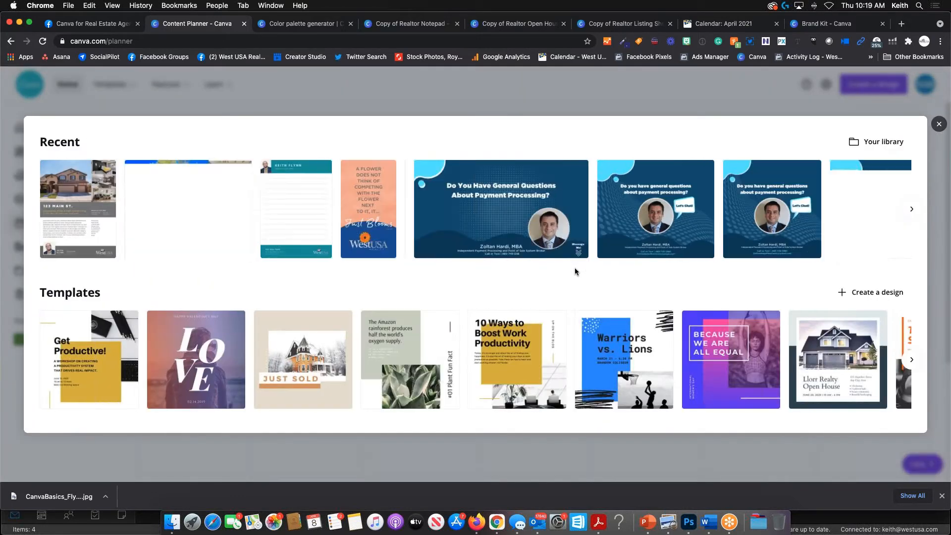
{"action": "left_click", "coordinate": [563, 356]}
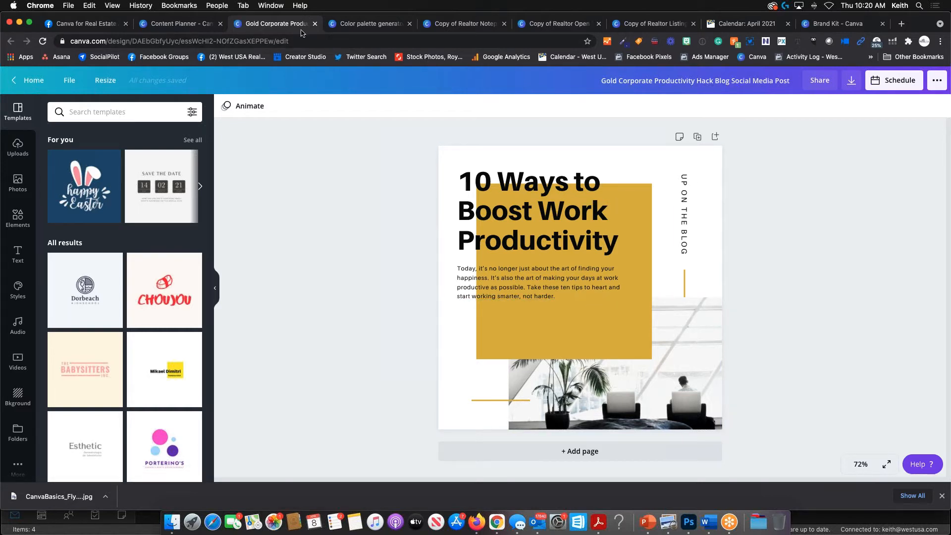
{"action": "left_click", "coordinate": [316, 23]}
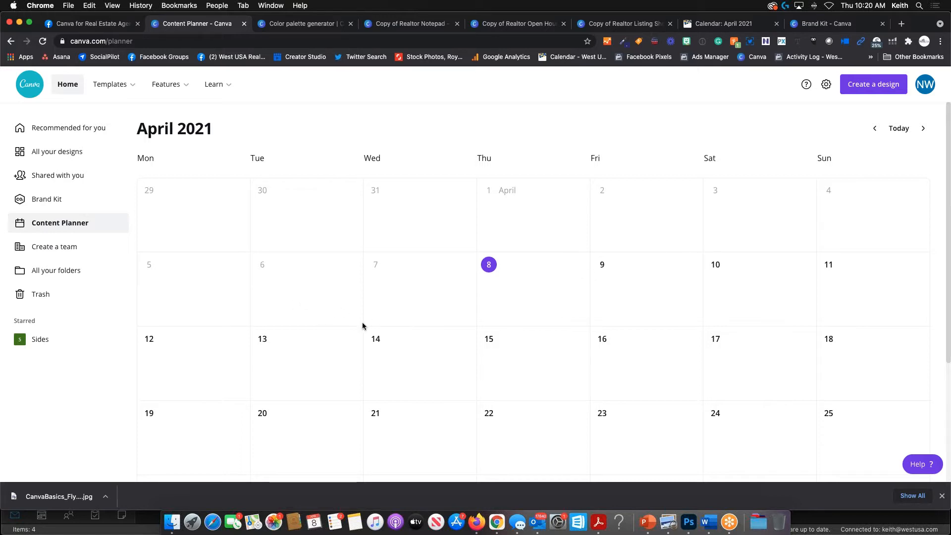
{"action": "scroll", "coordinate": [347, 327], "scroll_direction": "down", "scroll_amount": 2}
- Visit the Create a team, All your folders and Trash pages, then list the Shared with you templates
{"action": "left_click", "coordinate": [31, 248]}
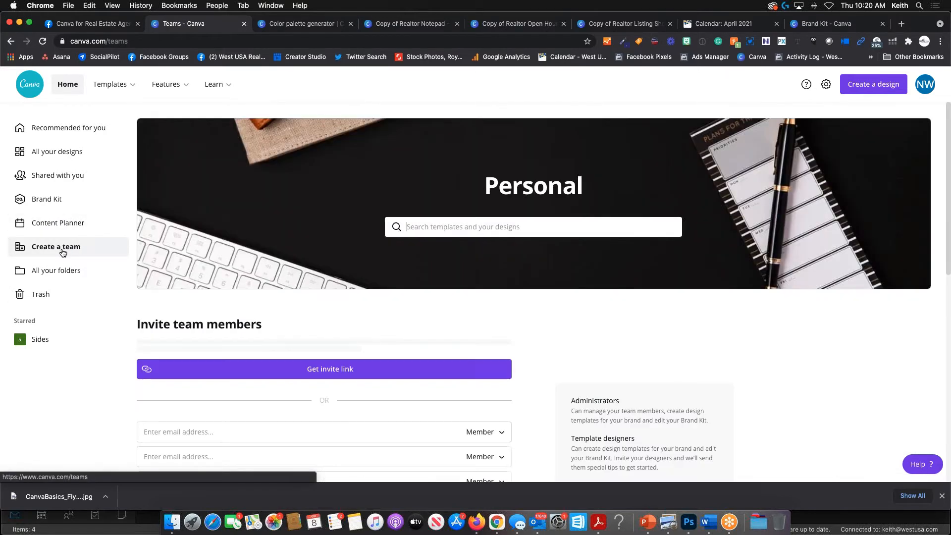
{"action": "scroll", "coordinate": [299, 317], "scroll_direction": "down", "scroll_amount": 3}
{"action": "scroll", "coordinate": [299, 314], "scroll_direction": "down", "scroll_amount": 4}
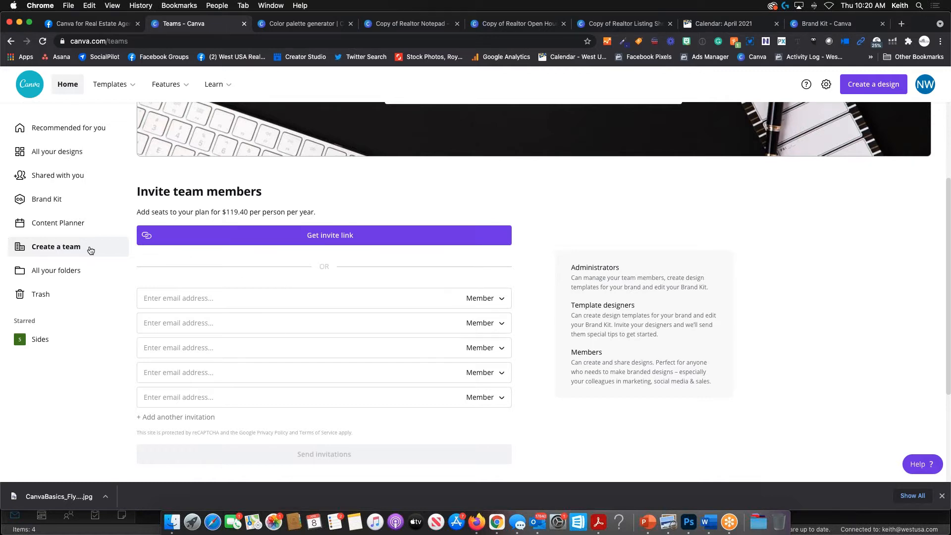
{"action": "left_click", "coordinate": [66, 272]}
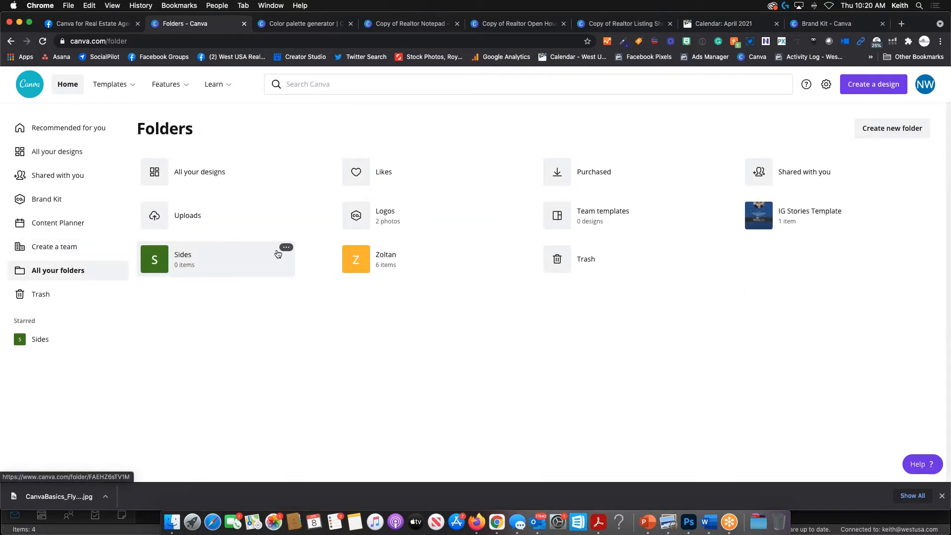
{"action": "left_click", "coordinate": [42, 294]}
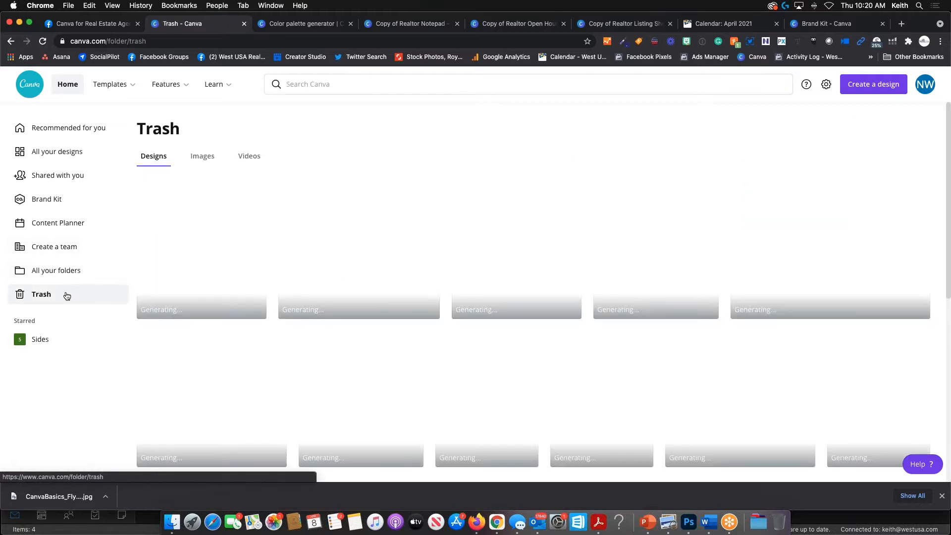
{"action": "left_click", "coordinate": [62, 175]}
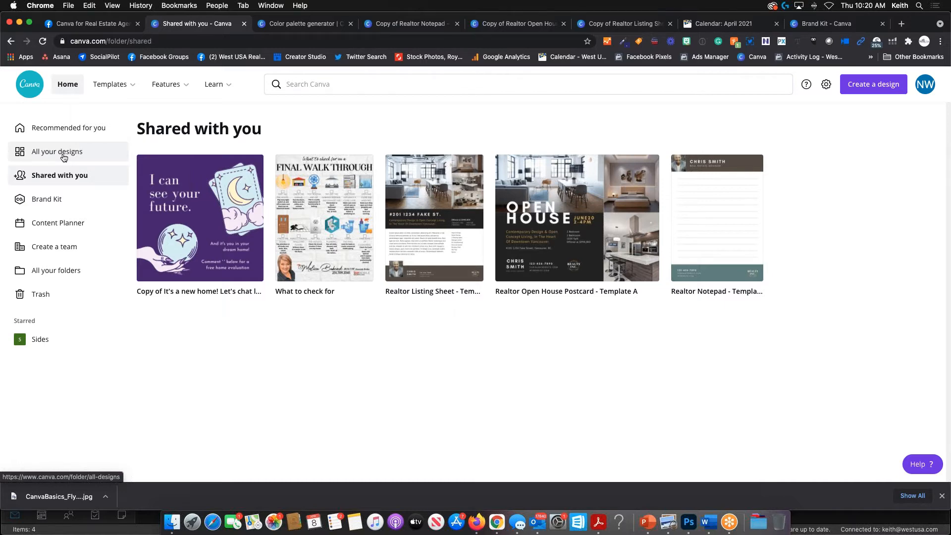
- List All your designs, scroll down, and open the 123 Main St. Facebook cover design
{"action": "left_click", "coordinate": [61, 153]}
{"action": "scroll", "coordinate": [383, 322], "scroll_direction": "down", "scroll_amount": 6}
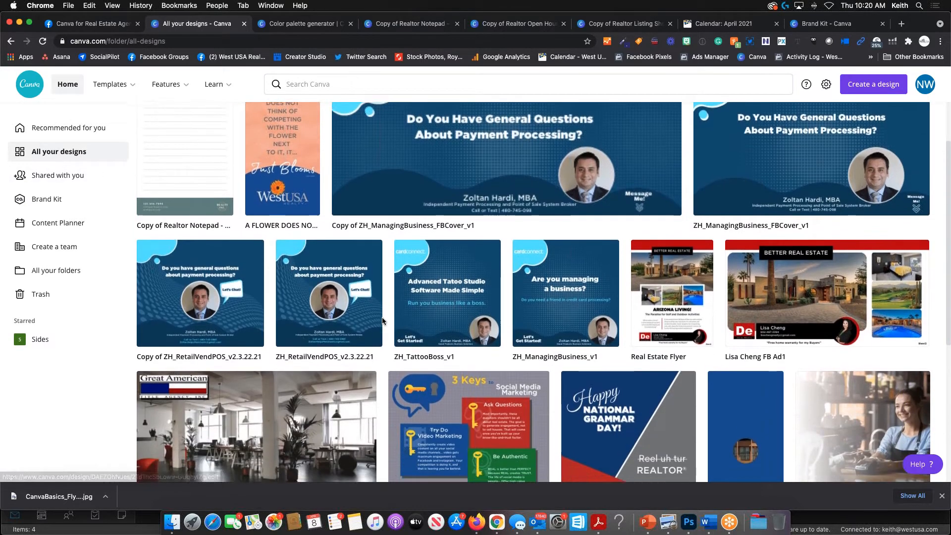
{"action": "scroll", "coordinate": [383, 322], "scroll_direction": "down", "scroll_amount": 14}
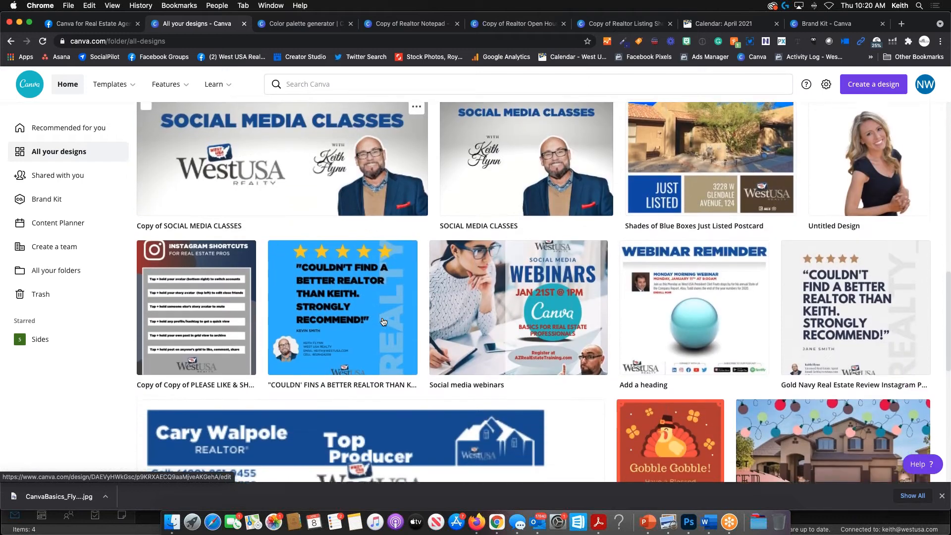
{"action": "scroll", "coordinate": [384, 320], "scroll_direction": "down", "scroll_amount": 3}
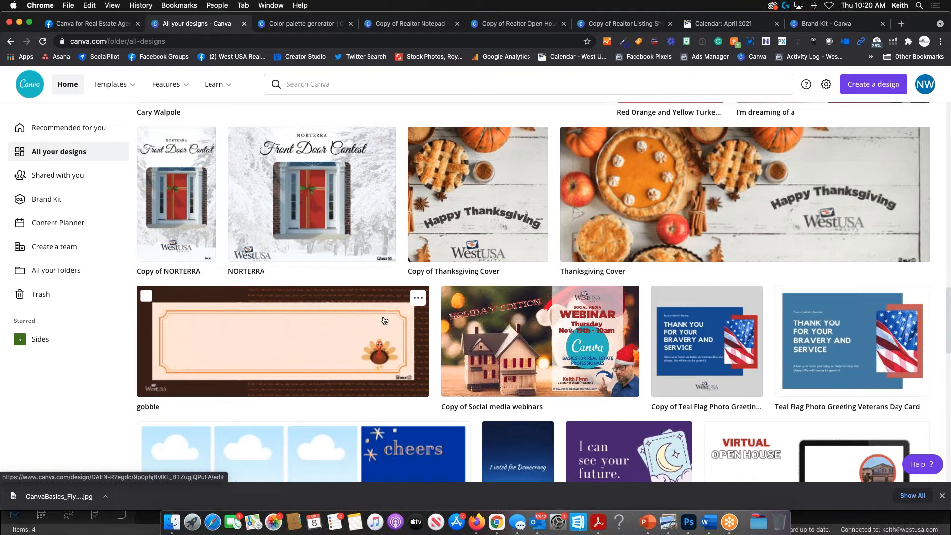
{"action": "scroll", "coordinate": [385, 321], "scroll_direction": "down", "scroll_amount": 8}
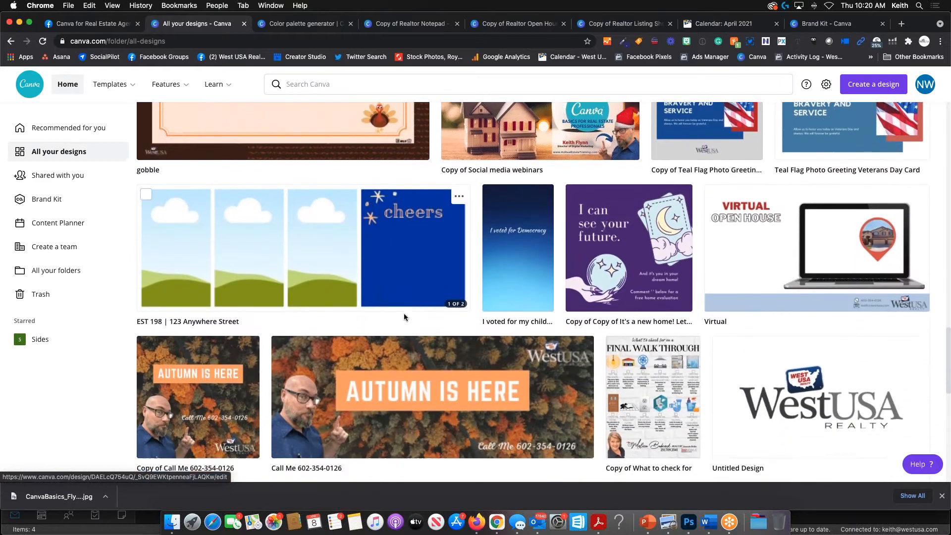
{"action": "scroll", "coordinate": [365, 304], "scroll_direction": "down", "scroll_amount": 5}
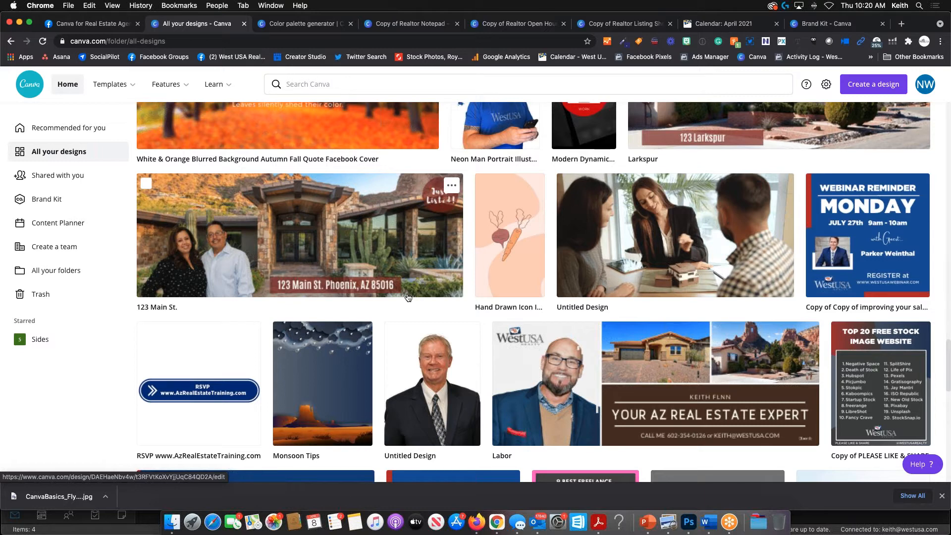
{"action": "scroll", "coordinate": [408, 295], "scroll_direction": "down", "scroll_amount": 1}
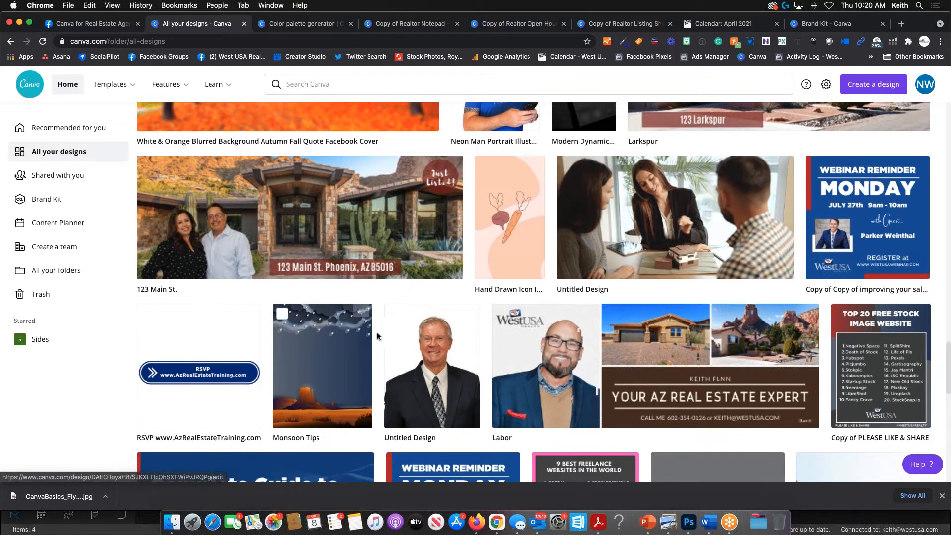
{"action": "left_click", "coordinate": [382, 297]}
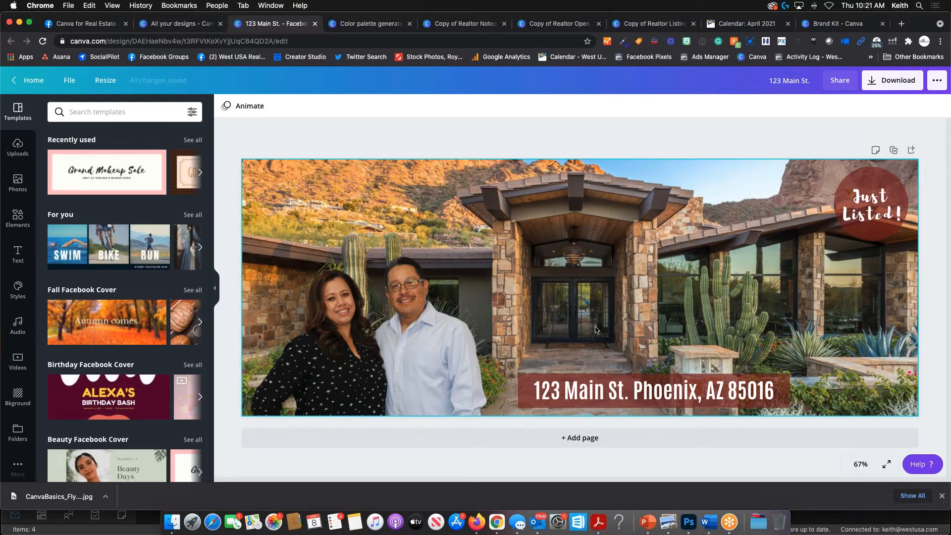
- Check the house photo, address text and Just Listed! text, then leave for the home page
{"action": "left_click", "coordinate": [627, 219]}
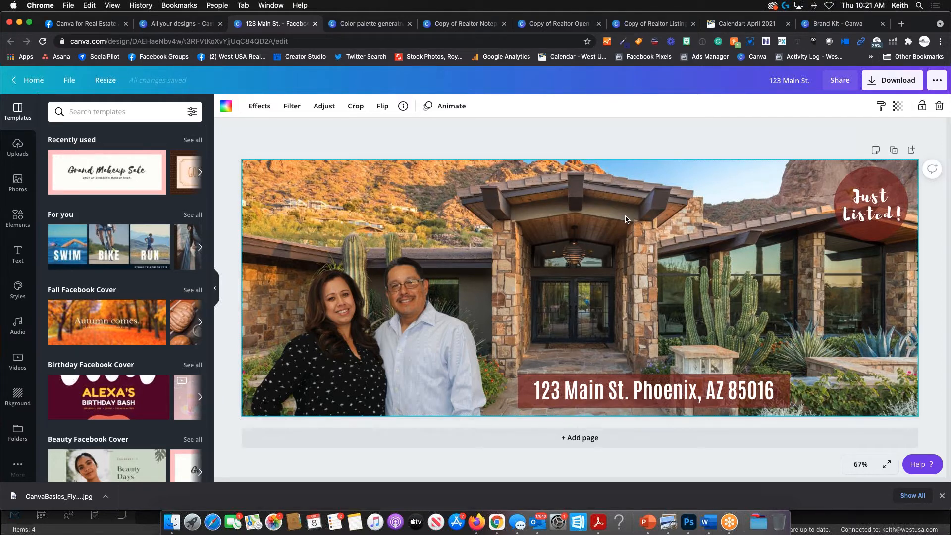
{"action": "left_click", "coordinate": [654, 390]}
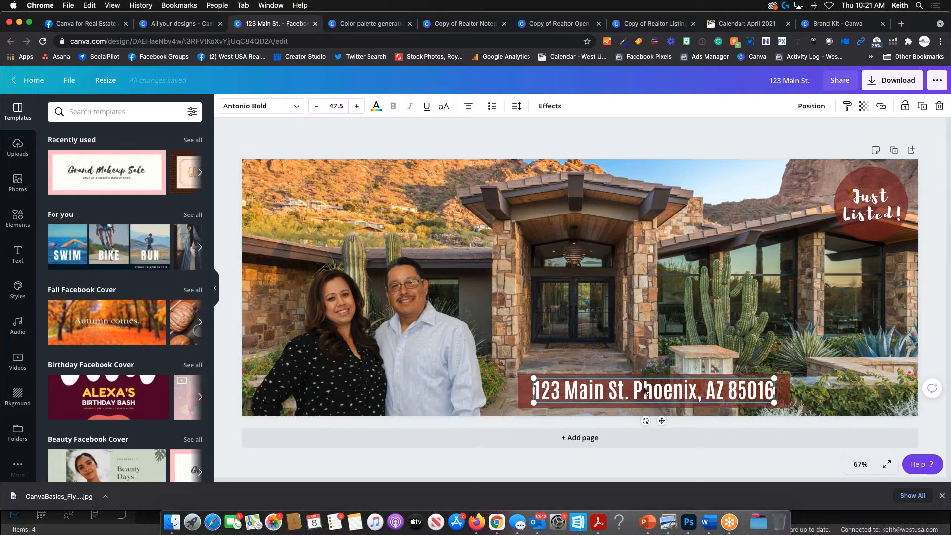
{"action": "left_click", "coordinate": [851, 214]}
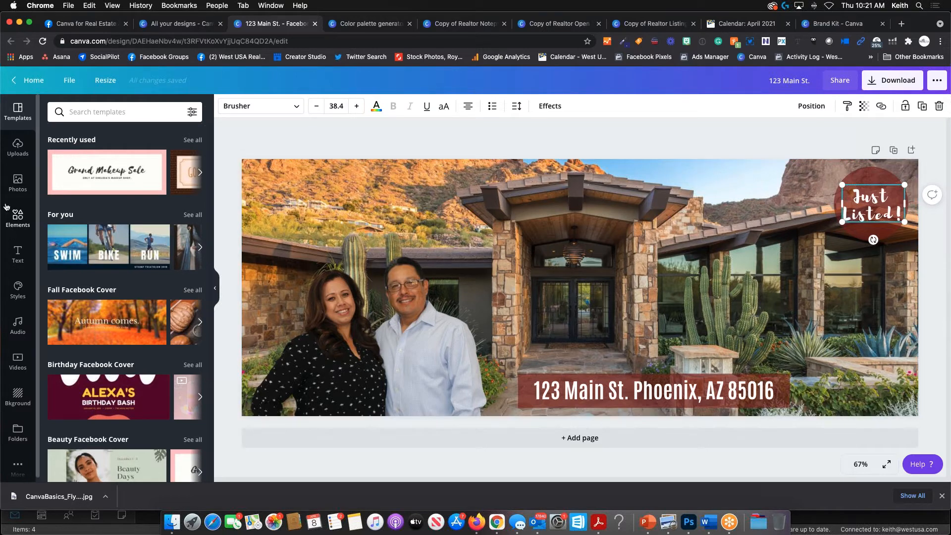
{"action": "left_click", "coordinate": [33, 80]}
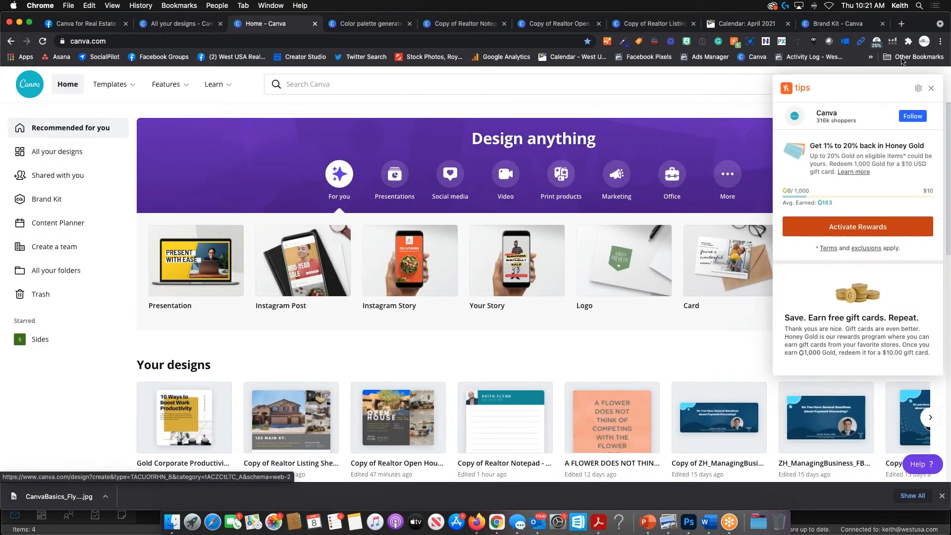
- Dismiss the Honey panel, create a blank Logo design, browse its templates and open the ••• share options
{"action": "left_click", "coordinate": [931, 89]}
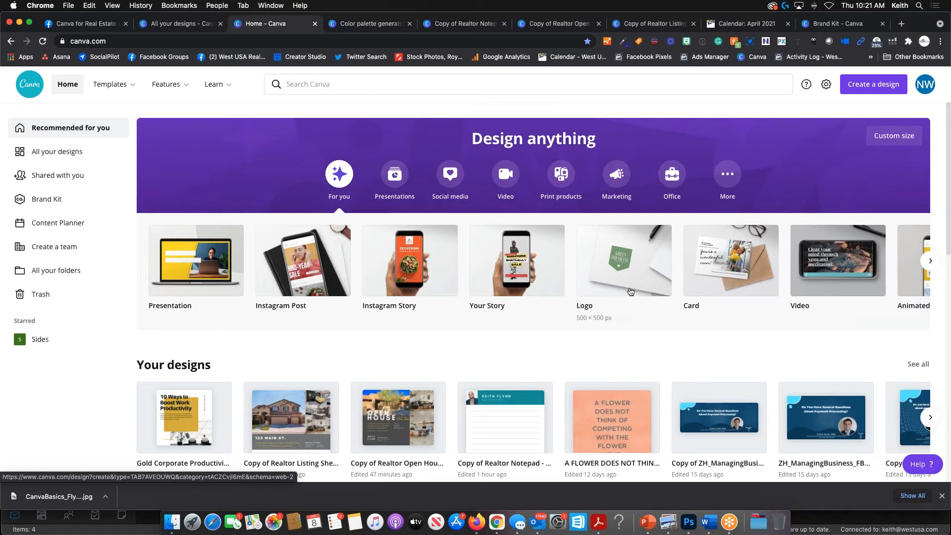
{"action": "left_click", "coordinate": [635, 255]}
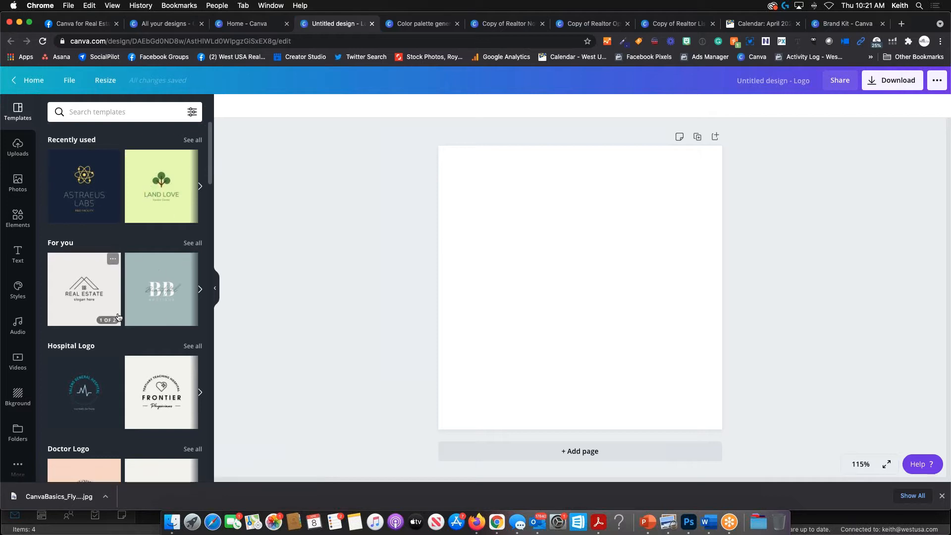
{"action": "scroll", "coordinate": [127, 222], "scroll_direction": "down", "scroll_amount": 3}
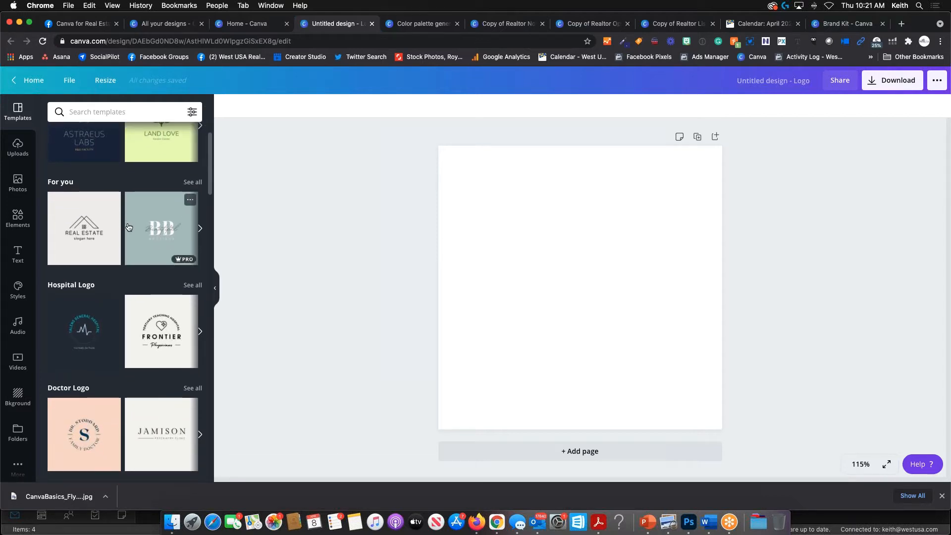
{"action": "scroll", "coordinate": [128, 227], "scroll_direction": "down", "scroll_amount": 2}
{"action": "scroll", "coordinate": [128, 226], "scroll_direction": "down", "scroll_amount": 1}
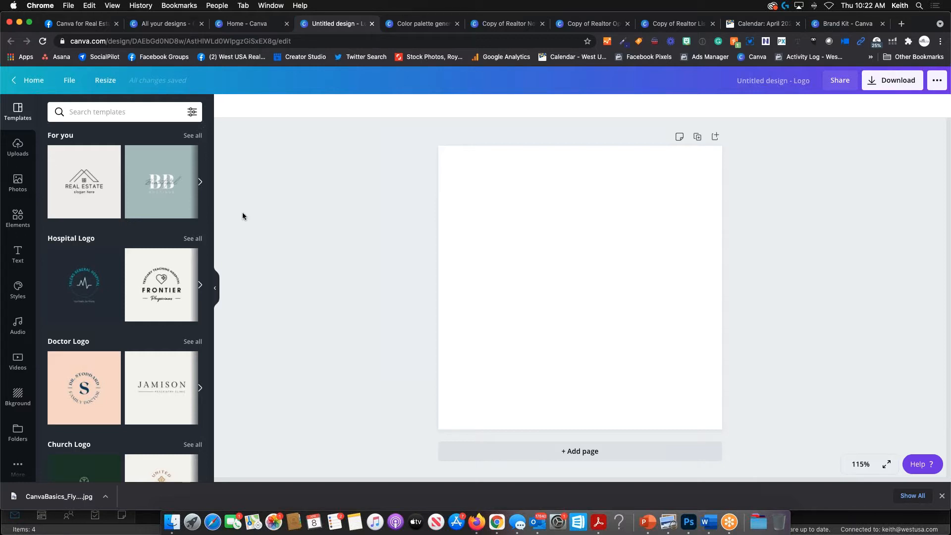
{"action": "left_click", "coordinate": [937, 80]}
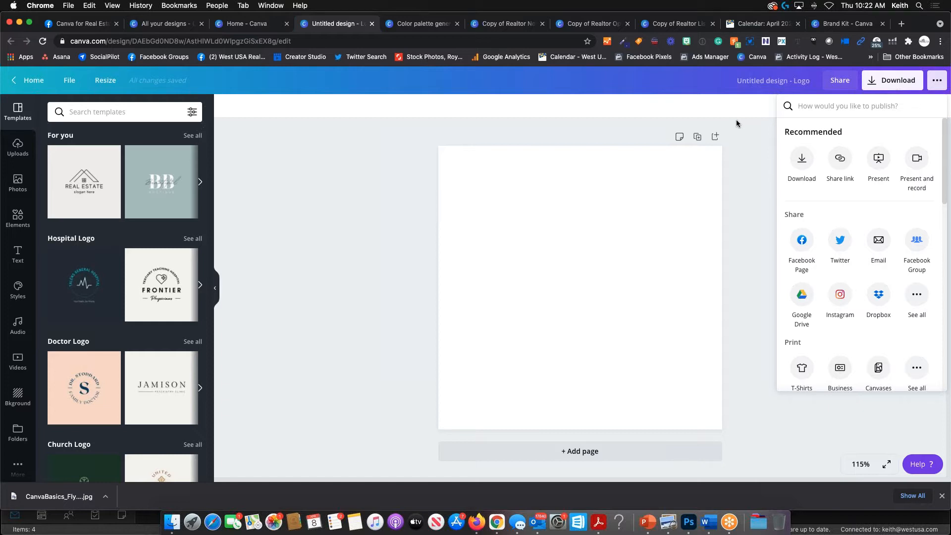
- Scroll through the stock Videos categories, then return to the Canva home page
{"action": "left_click", "coordinate": [19, 360]}
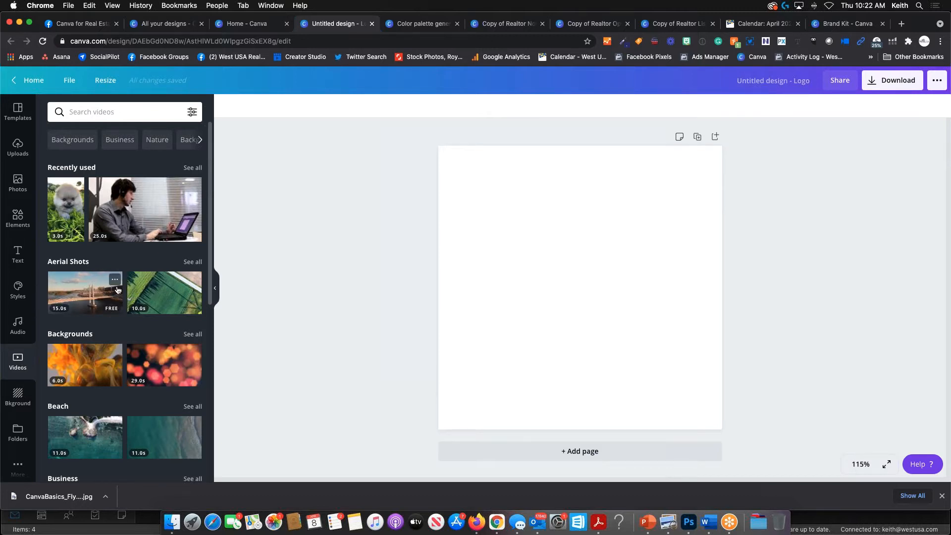
{"action": "scroll", "coordinate": [117, 290], "scroll_direction": "down", "scroll_amount": 5}
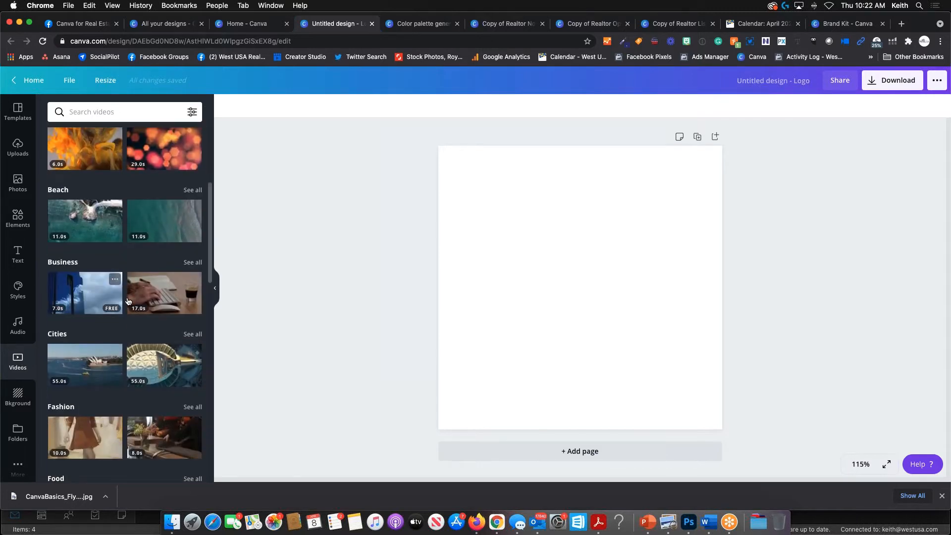
{"action": "scroll", "coordinate": [128, 301], "scroll_direction": "down", "scroll_amount": 7}
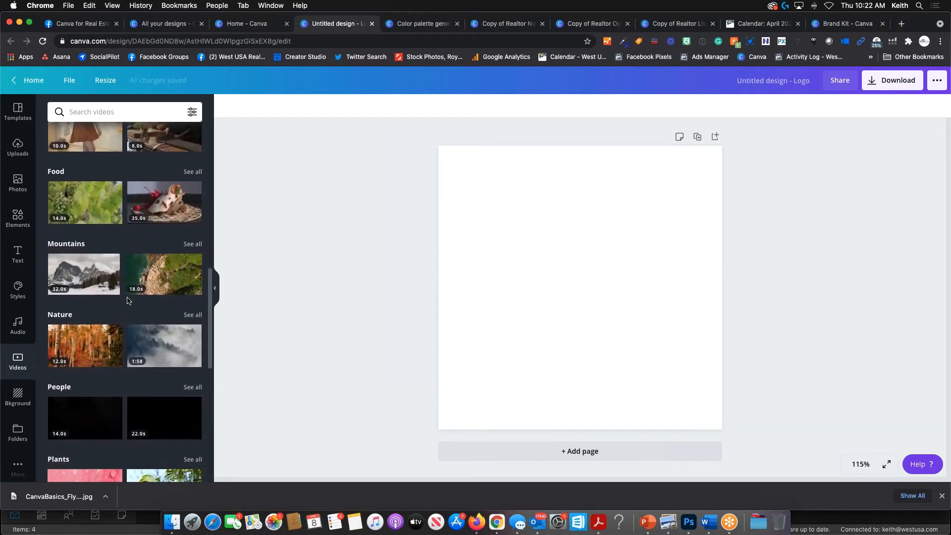
{"action": "scroll", "coordinate": [128, 301], "scroll_direction": "up", "scroll_amount": 10}
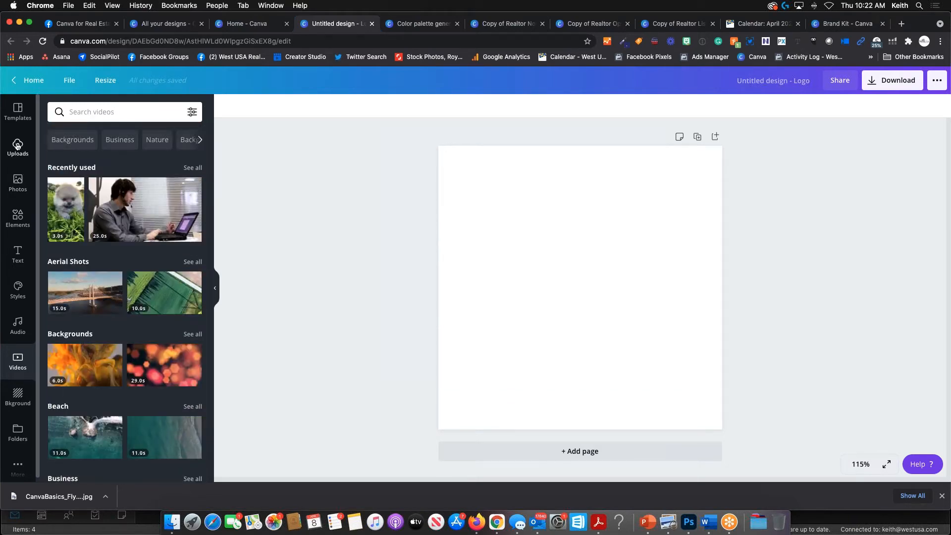
{"action": "left_click", "coordinate": [40, 81]}
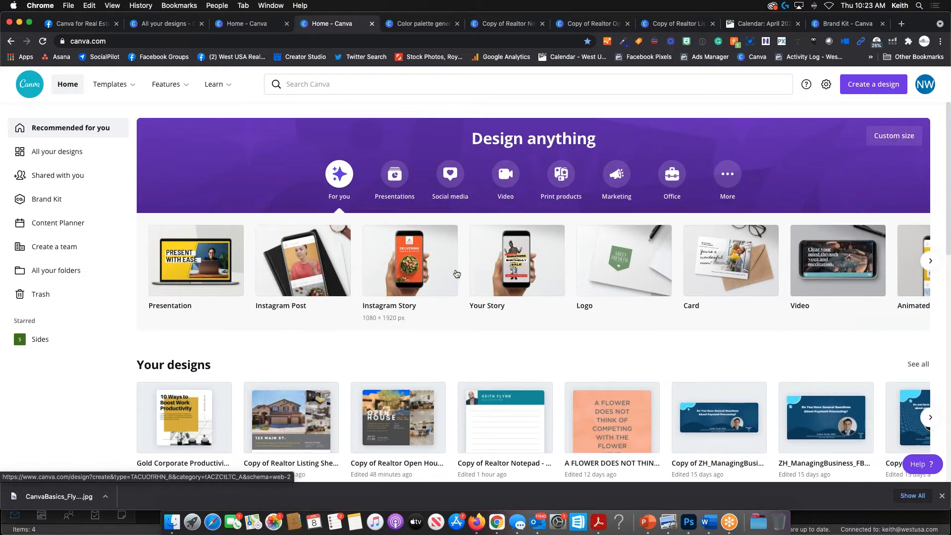
{"action": "scroll", "coordinate": [456, 274], "scroll_direction": "right", "scroll_amount": 8}
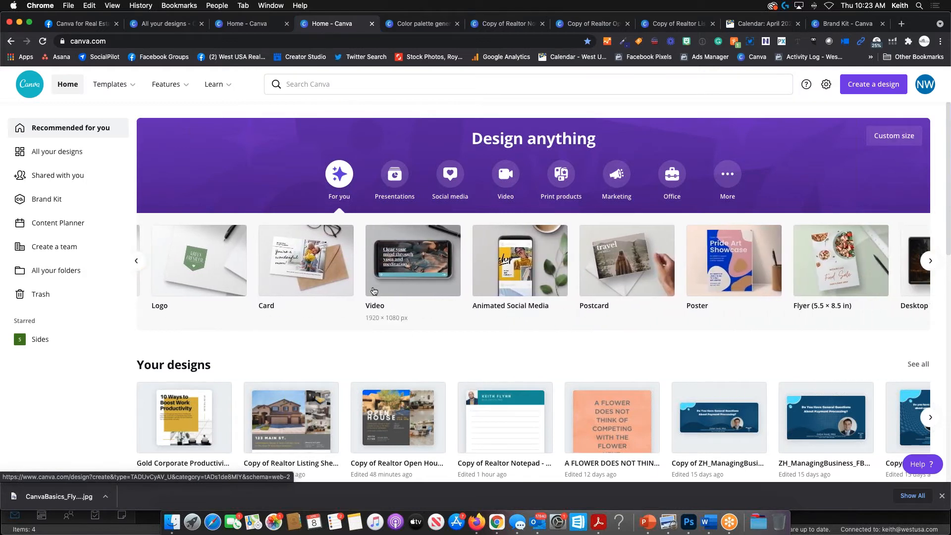
{"action": "scroll", "coordinate": [542, 263], "scroll_direction": "right", "scroll_amount": 5}
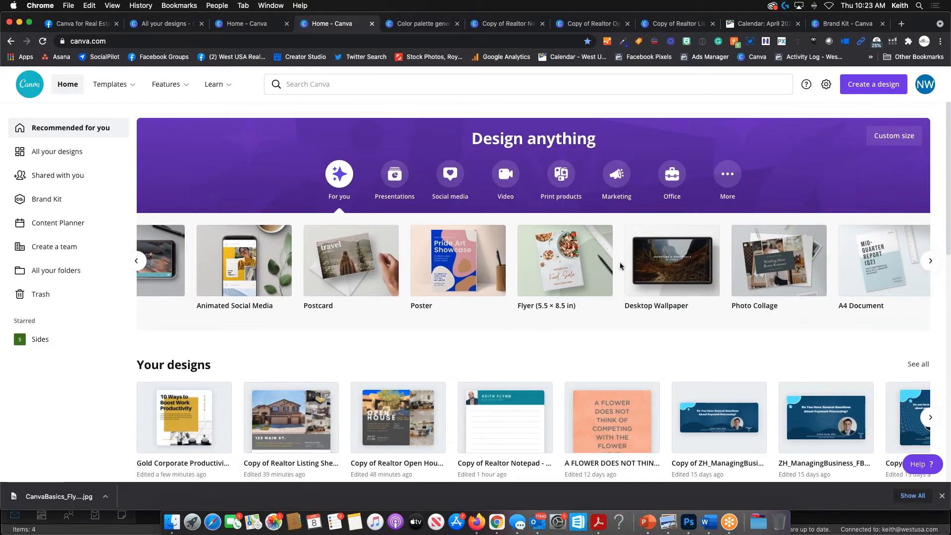
{"action": "scroll", "coordinate": [607, 270], "scroll_direction": "right", "scroll_amount": 5}
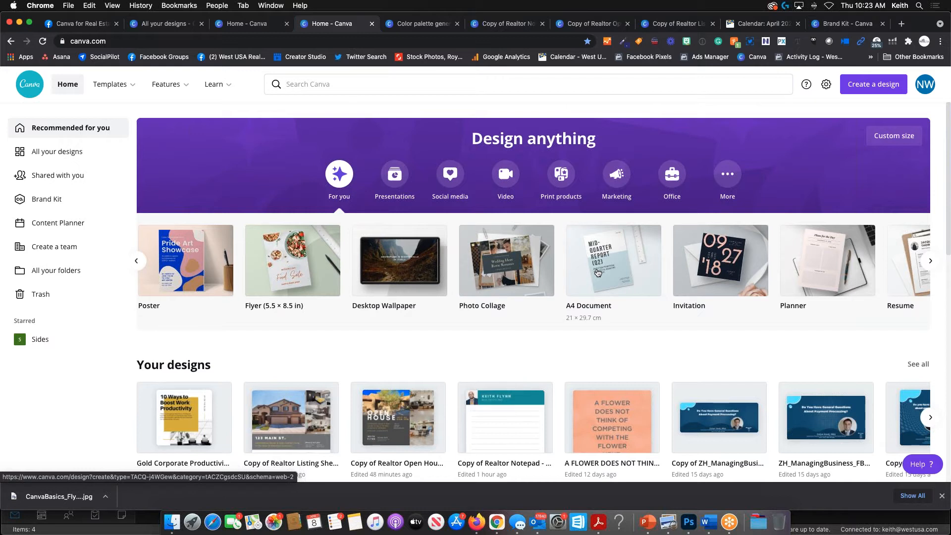
{"action": "scroll", "coordinate": [598, 272], "scroll_direction": "right", "scroll_amount": 4}
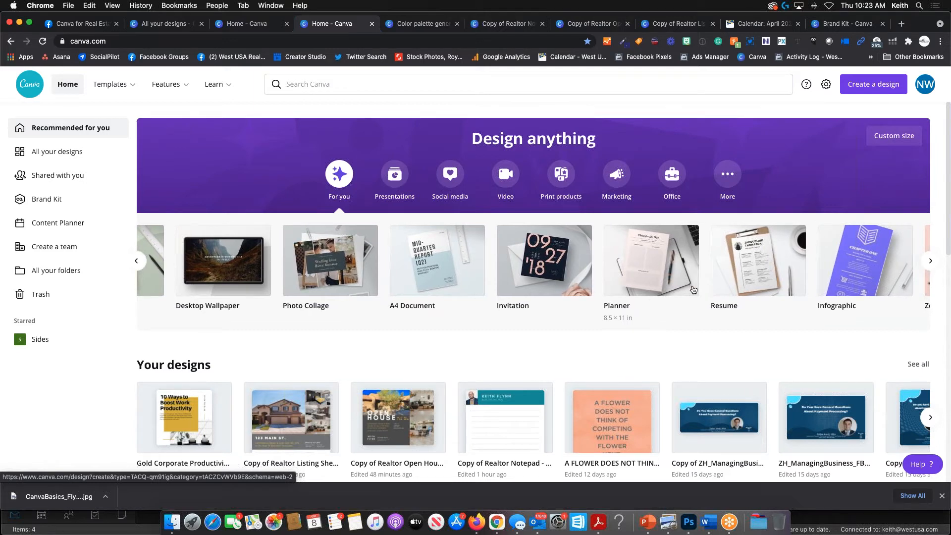
{"action": "scroll", "coordinate": [617, 289], "scroll_direction": "right", "scroll_amount": 7}
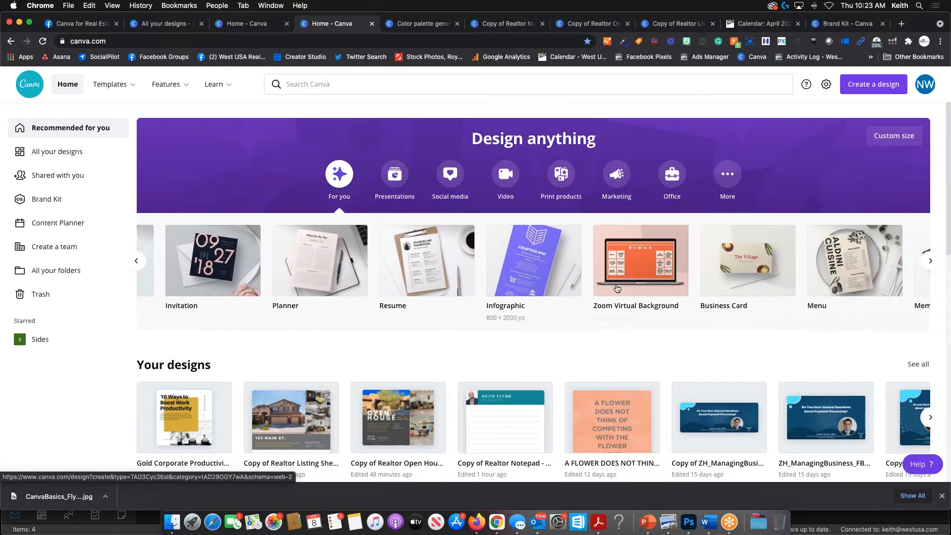
{"action": "scroll", "coordinate": [617, 289], "scroll_direction": "right", "scroll_amount": 1}
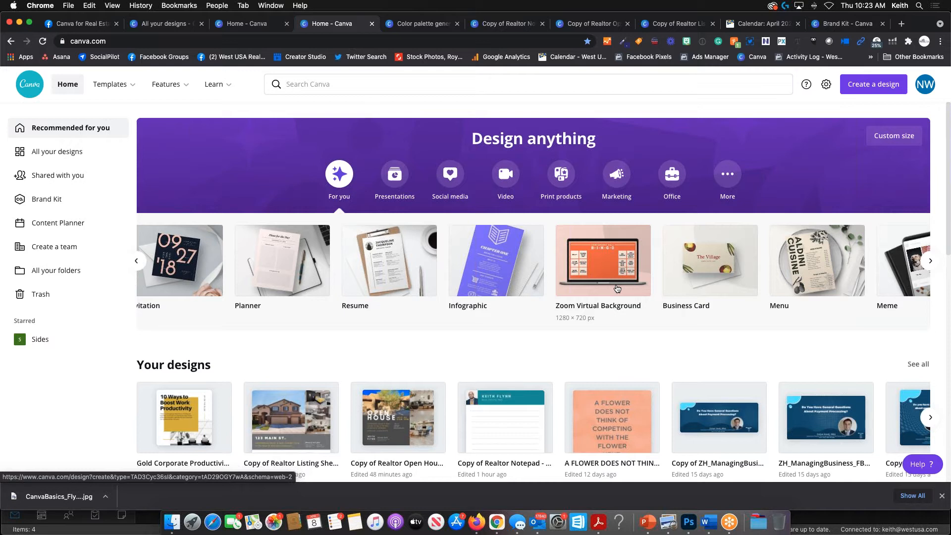
{"action": "scroll", "coordinate": [617, 289], "scroll_direction": "right", "scroll_amount": 8}
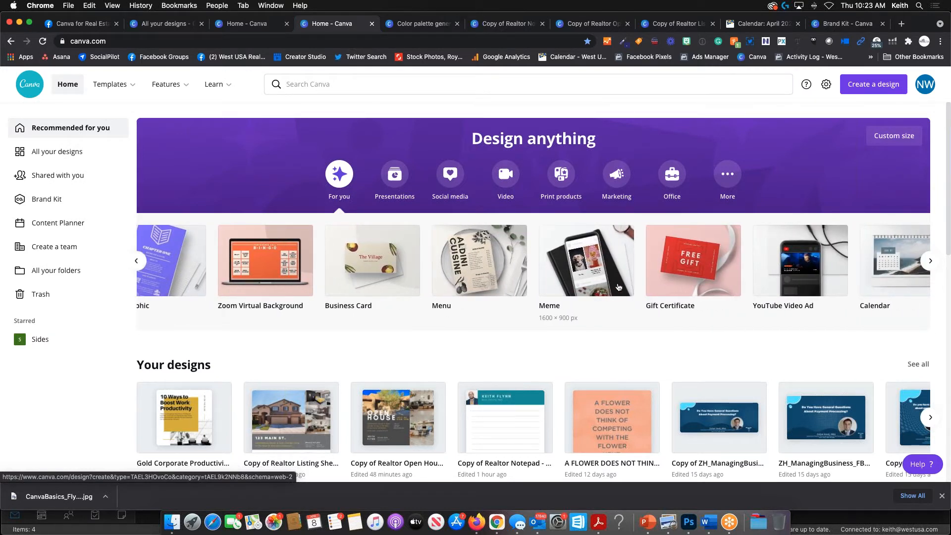
{"action": "scroll", "coordinate": [618, 287], "scroll_direction": "left", "scroll_amount": 20}
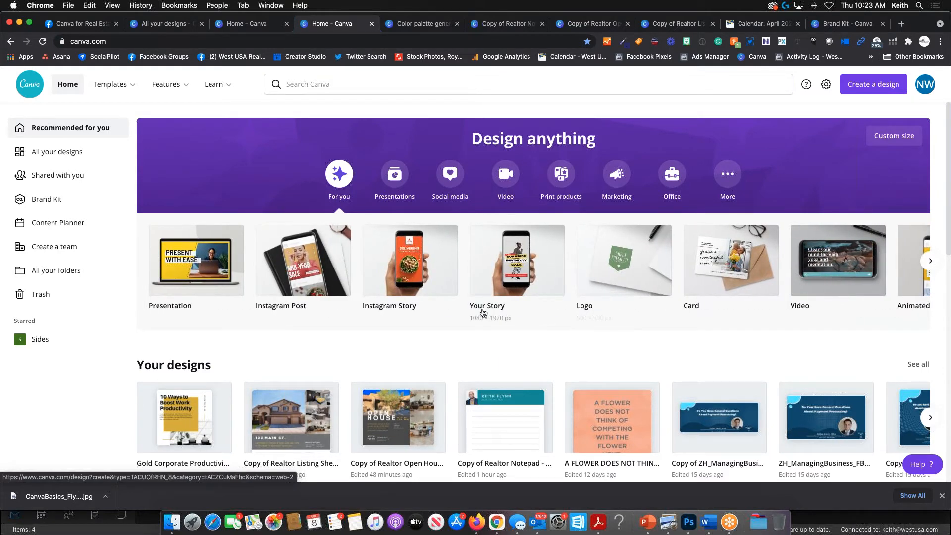
{"action": "left_click", "coordinate": [873, 89]}
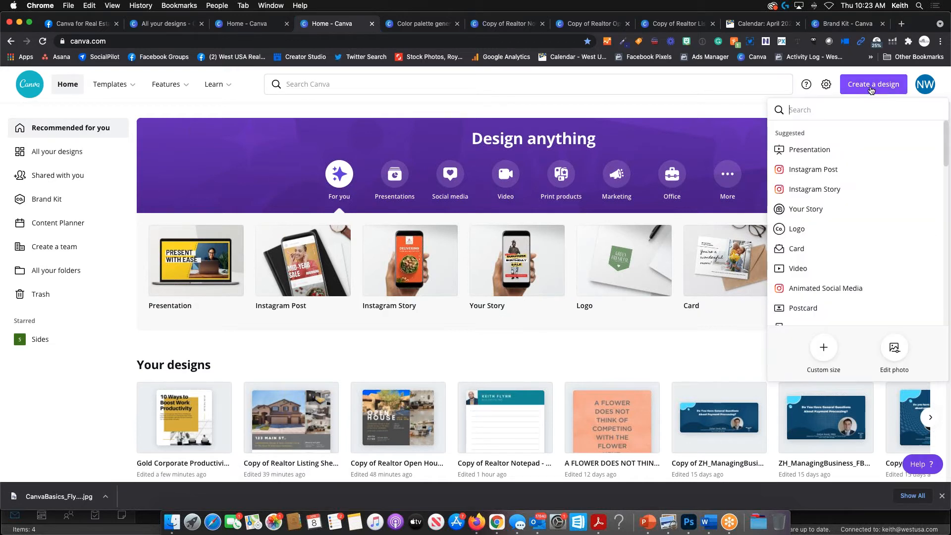
{"action": "left_click", "coordinate": [474, 84]}
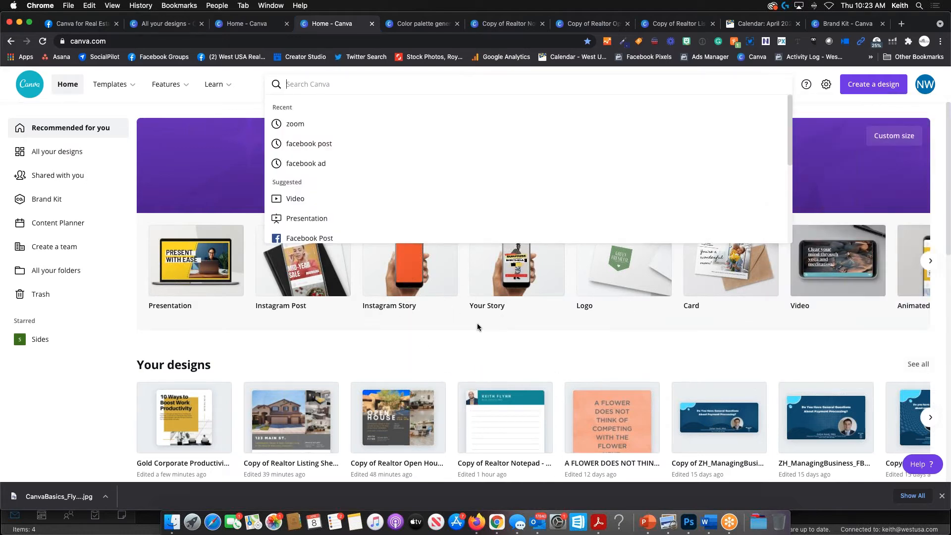
{"action": "scroll", "coordinate": [477, 323], "scroll_direction": "down", "scroll_amount": 6}
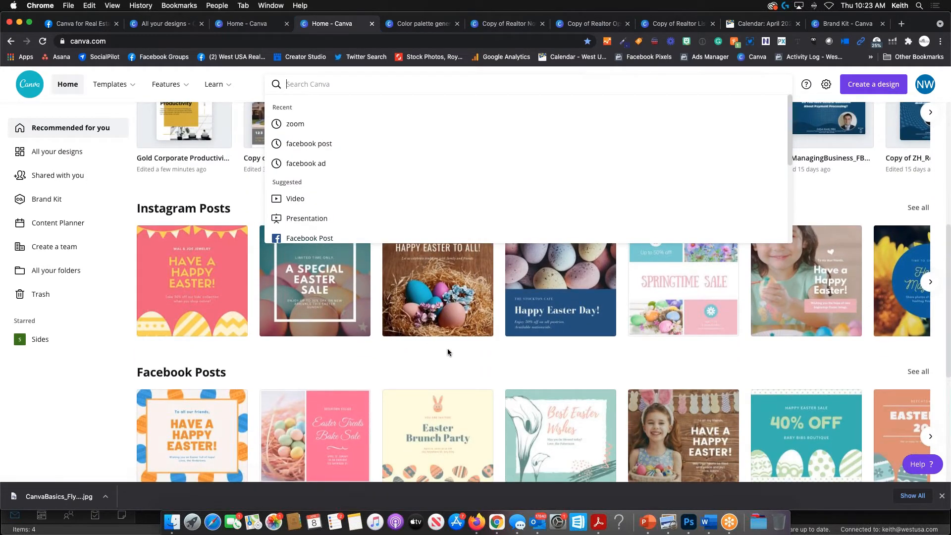
{"action": "scroll", "coordinate": [413, 374], "scroll_direction": "down", "scroll_amount": 4}
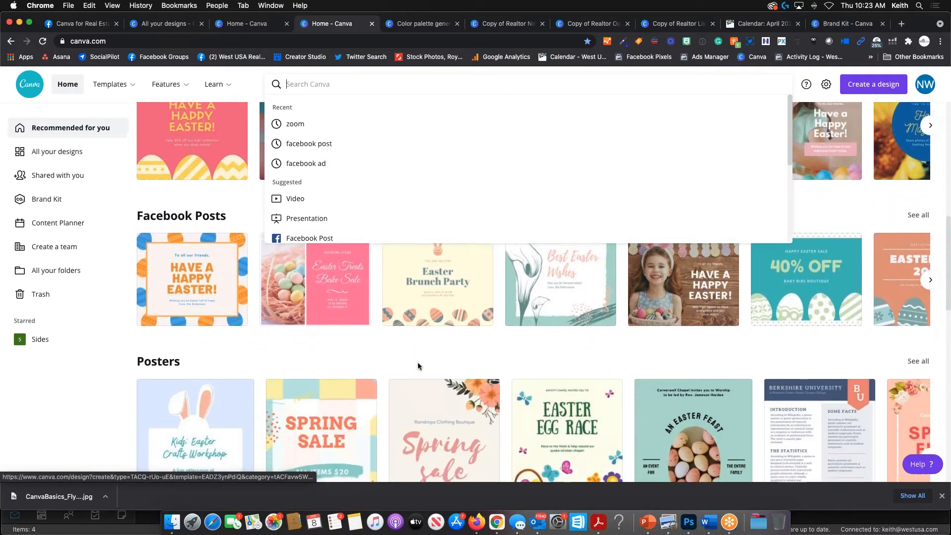
{"action": "scroll", "coordinate": [419, 367], "scroll_direction": "down", "scroll_amount": 3}
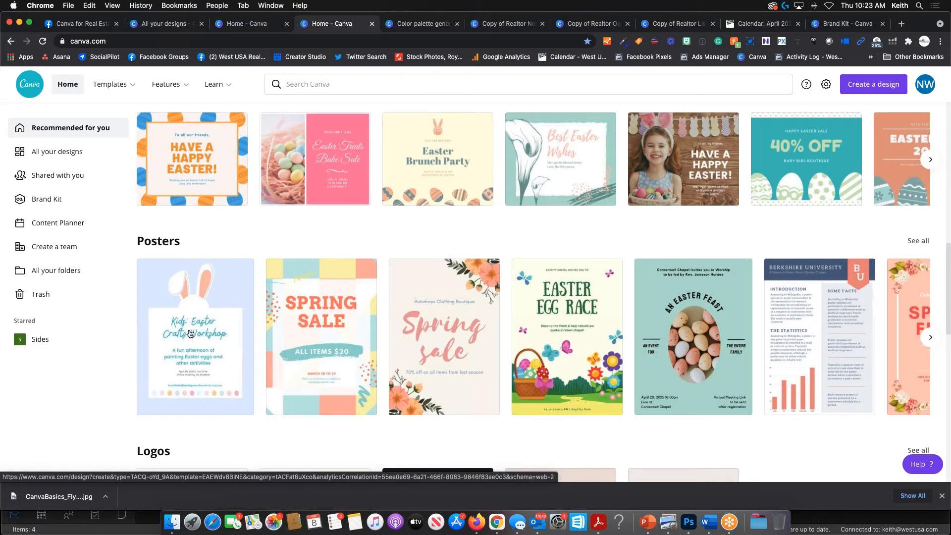
{"action": "scroll", "coordinate": [218, 346], "scroll_direction": "down", "scroll_amount": 3}
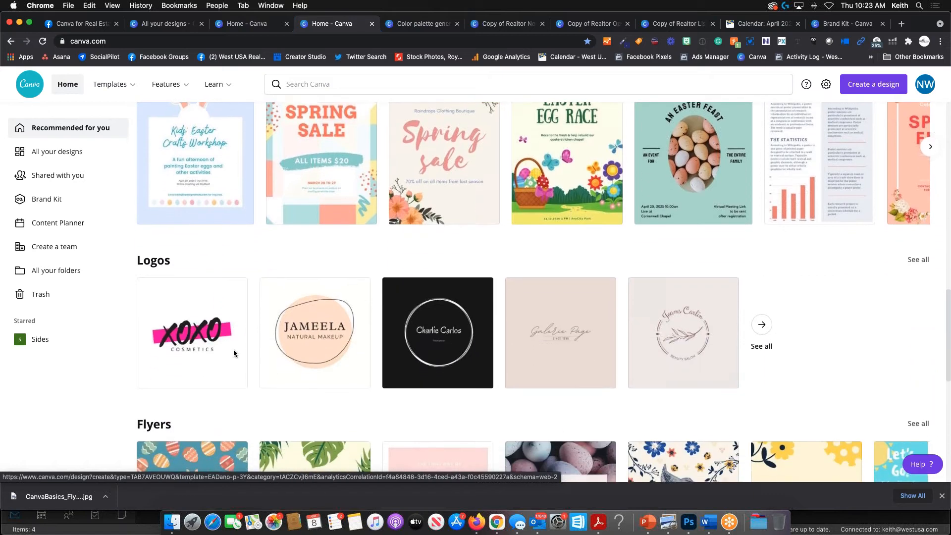
{"action": "scroll", "coordinate": [393, 351], "scroll_direction": "up", "scroll_amount": 3}
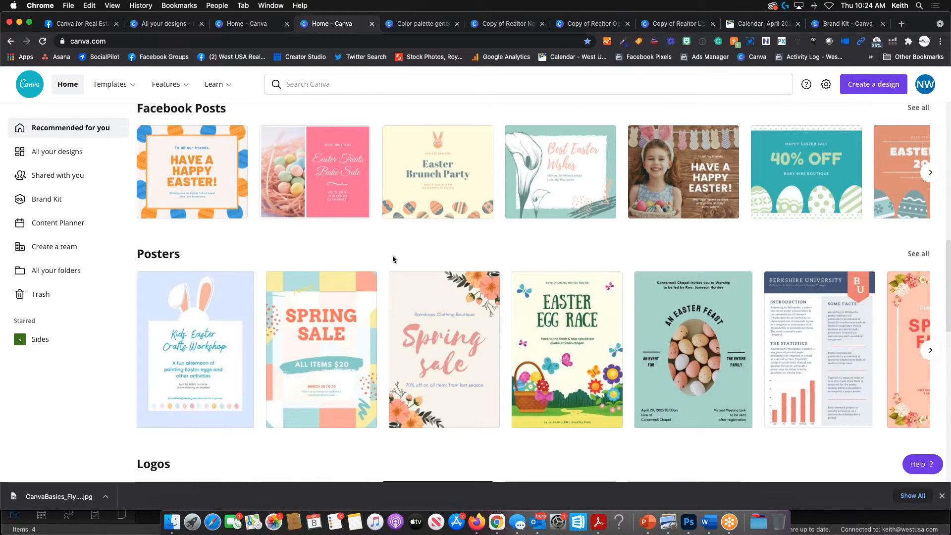
{"action": "scroll", "coordinate": [364, 248], "scroll_direction": "up", "scroll_amount": 3}
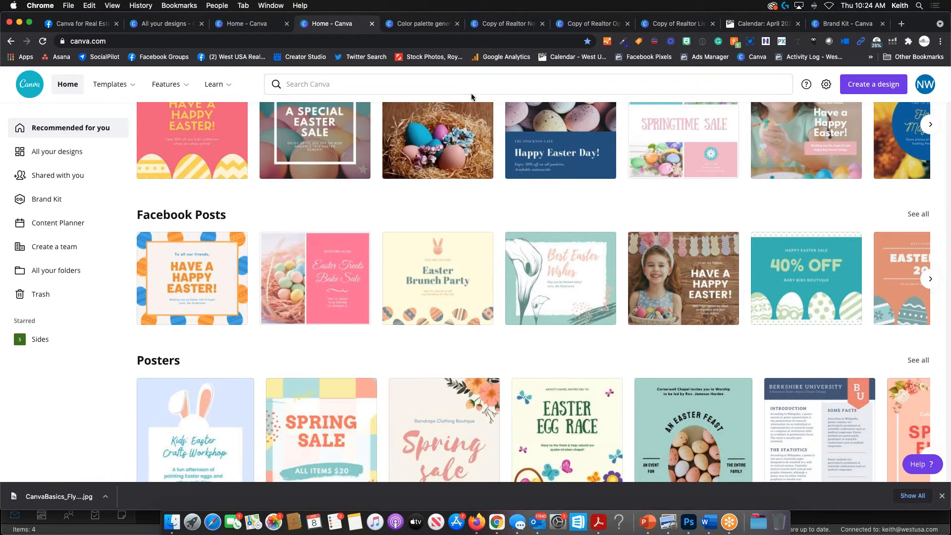
- Close the Create a design dropdown and switch to the 'Color palette generator' browser tab
{"action": "left_click", "coordinate": [864, 85]}
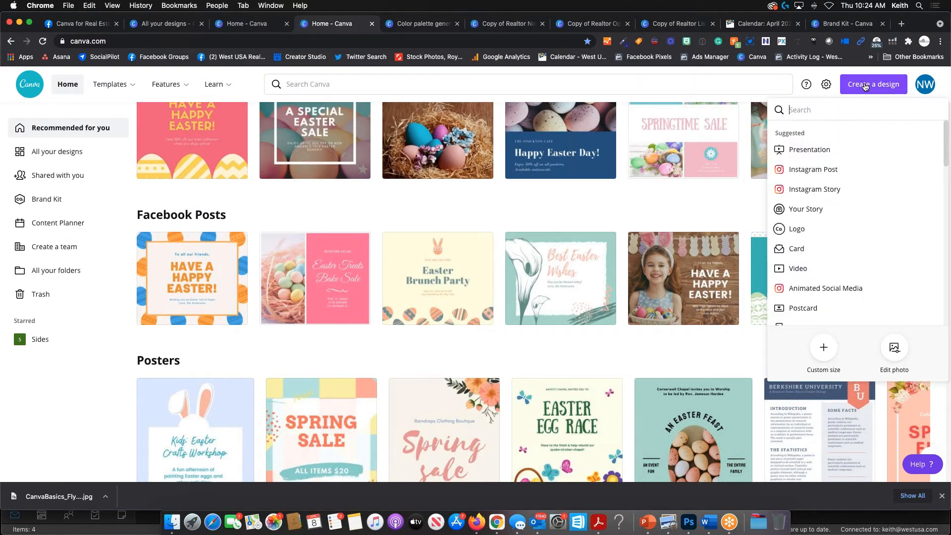
{"action": "left_click", "coordinate": [573, 79]}
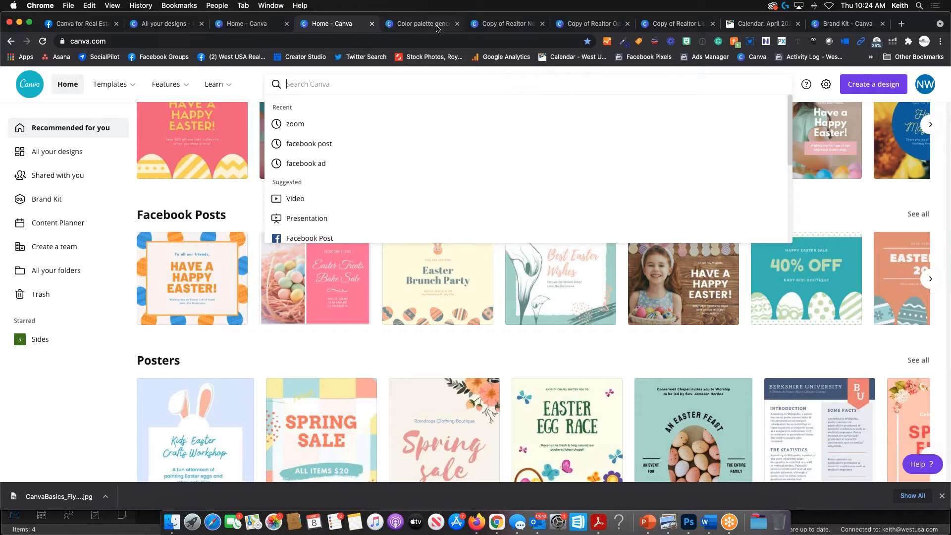
{"action": "left_click", "coordinate": [438, 29]}
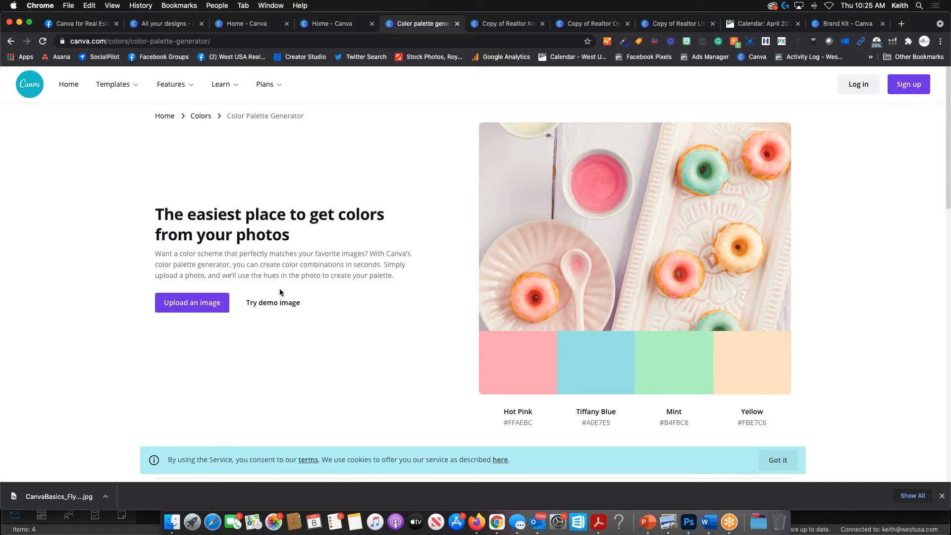
- Upload the living-room photo from Canva Class Photos to get the Swirl, Zeus, Old Copper, Alpine palette
{"action": "left_click", "coordinate": [203, 305]}
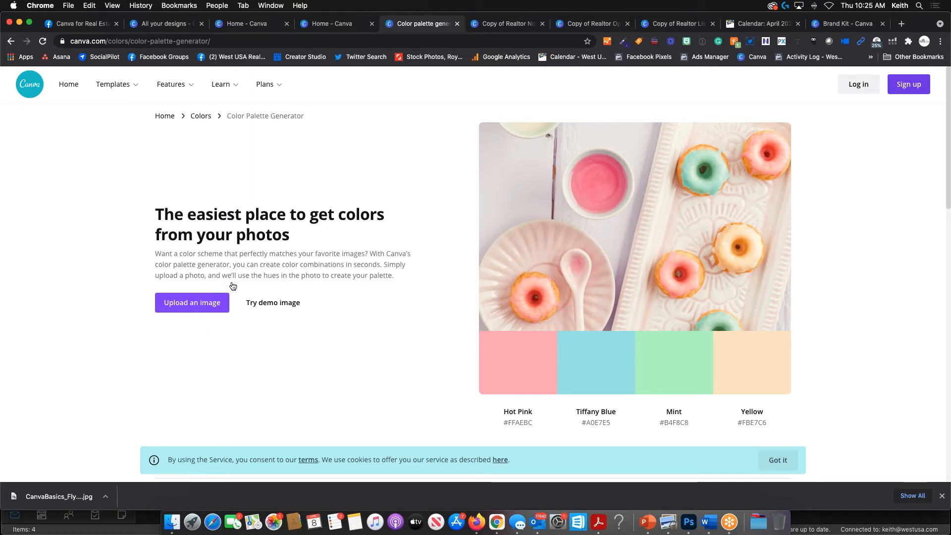
{"action": "scroll", "coordinate": [229, 290], "scroll_direction": "down", "scroll_amount": 15}
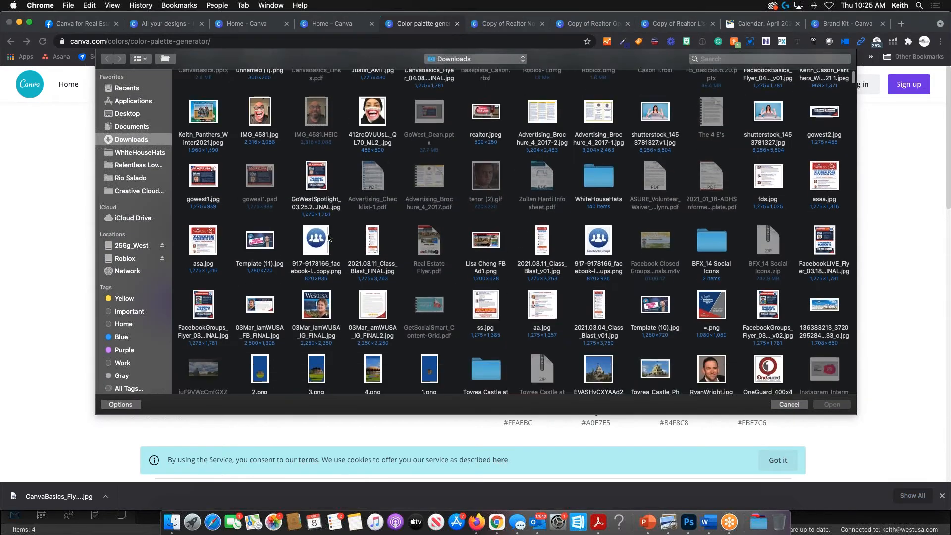
{"action": "scroll", "coordinate": [312, 242], "scroll_direction": "down", "scroll_amount": 5}
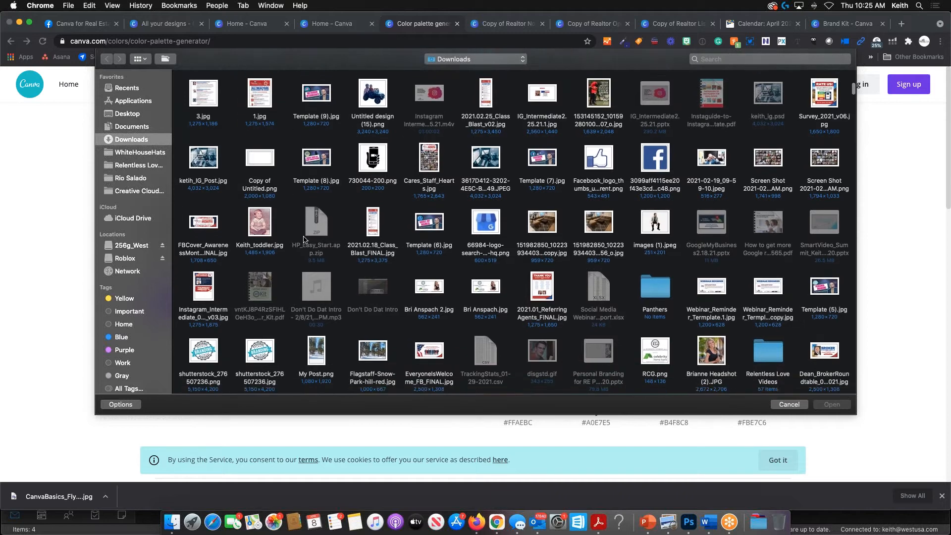
{"action": "scroll", "coordinate": [303, 240], "scroll_direction": "down", "scroll_amount": 6}
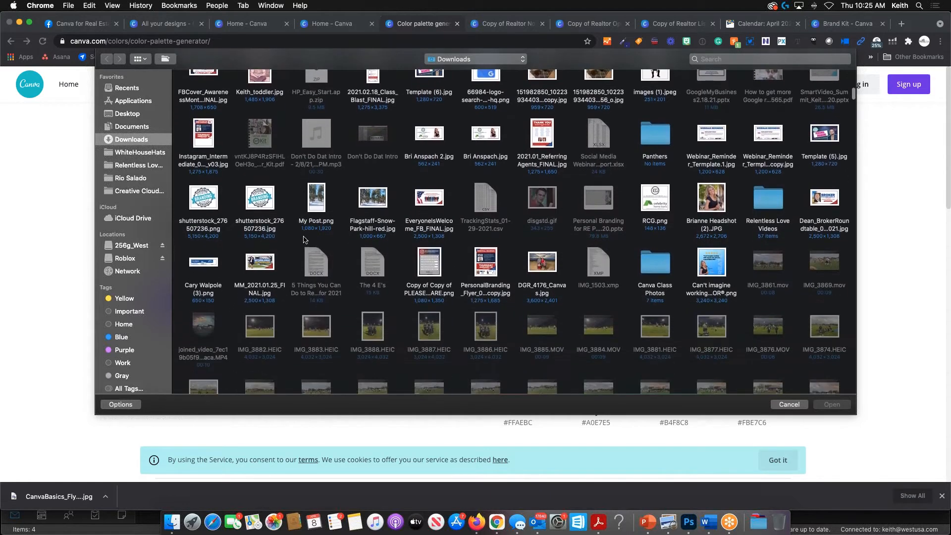
{"action": "scroll", "coordinate": [307, 242], "scroll_direction": "down", "scroll_amount": 5}
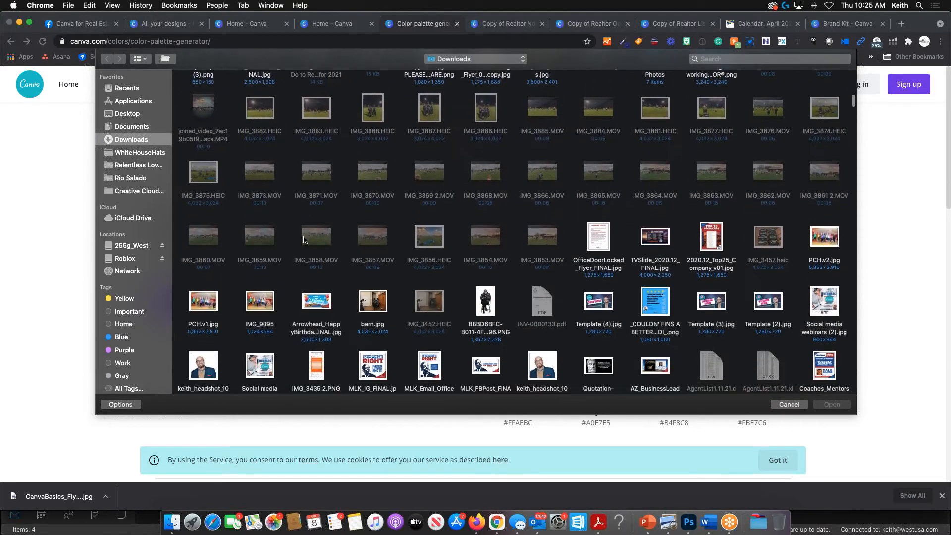
{"action": "scroll", "coordinate": [314, 244], "scroll_direction": "up", "scroll_amount": 4}
{"action": "double_click", "coordinate": [663, 124]}
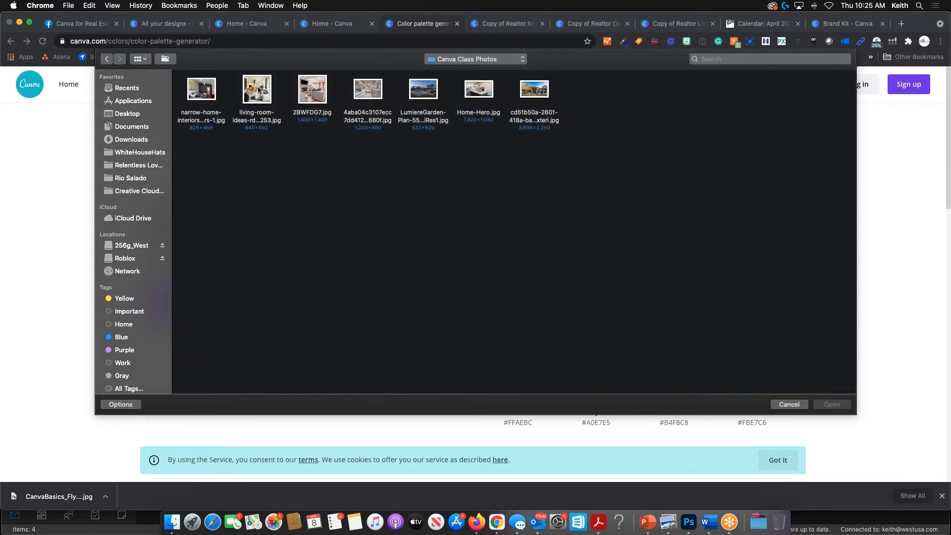
{"action": "double_click", "coordinate": [258, 90]}
{"action": "mouse_move", "coordinate": [258, 87]}
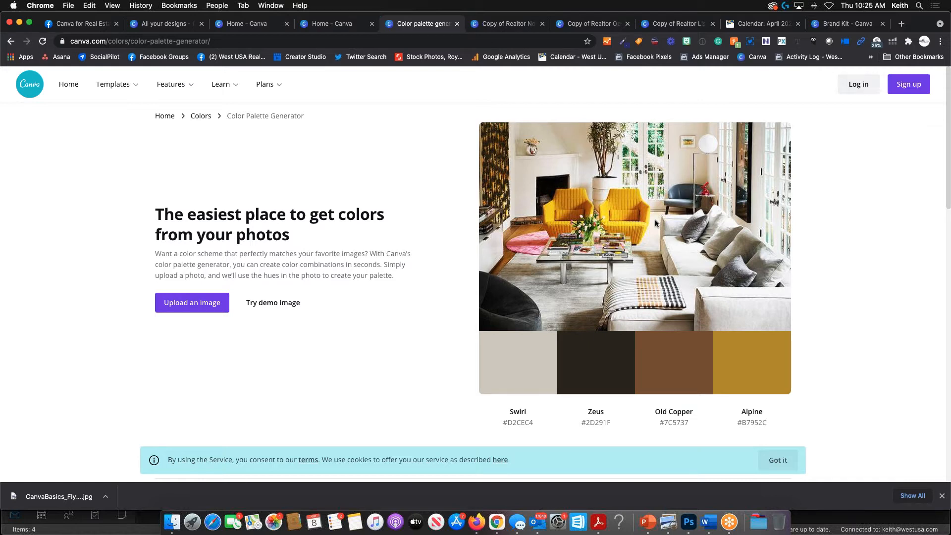
- Review the colour combinations, then reach Canva's home page via 'Try Canva now, it's free'
{"action": "scroll", "coordinate": [374, 349], "scroll_direction": "down", "scroll_amount": 5}
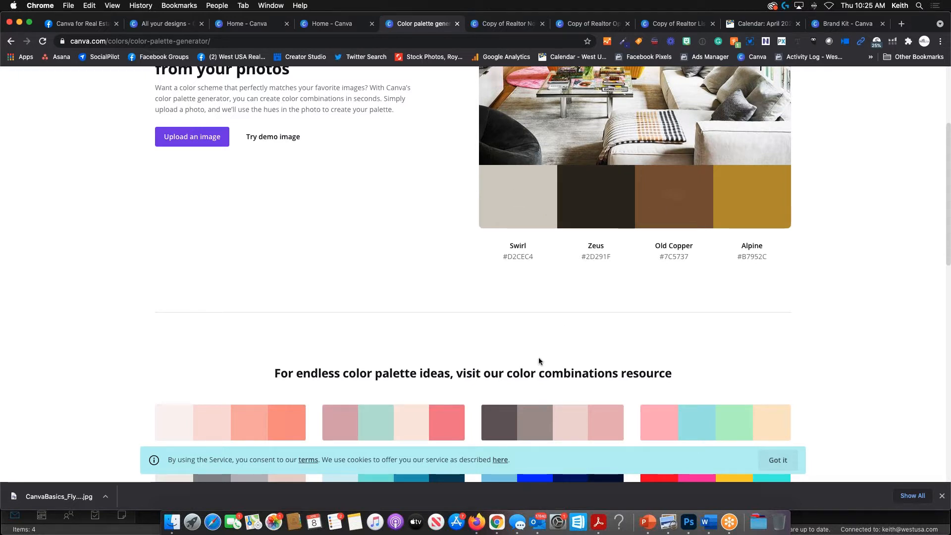
{"action": "scroll", "coordinate": [539, 361], "scroll_direction": "up", "scroll_amount": 2}
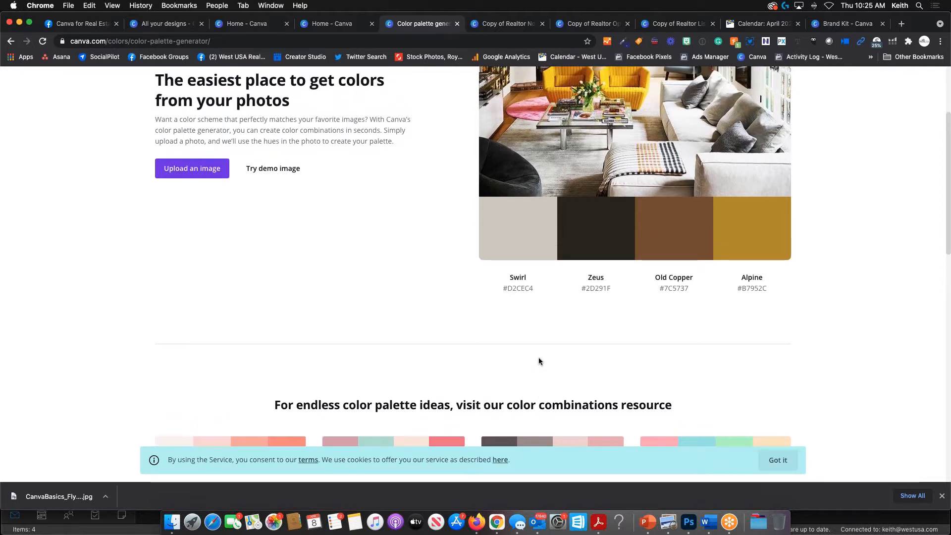
{"action": "scroll", "coordinate": [514, 344], "scroll_direction": "up", "scroll_amount": 5}
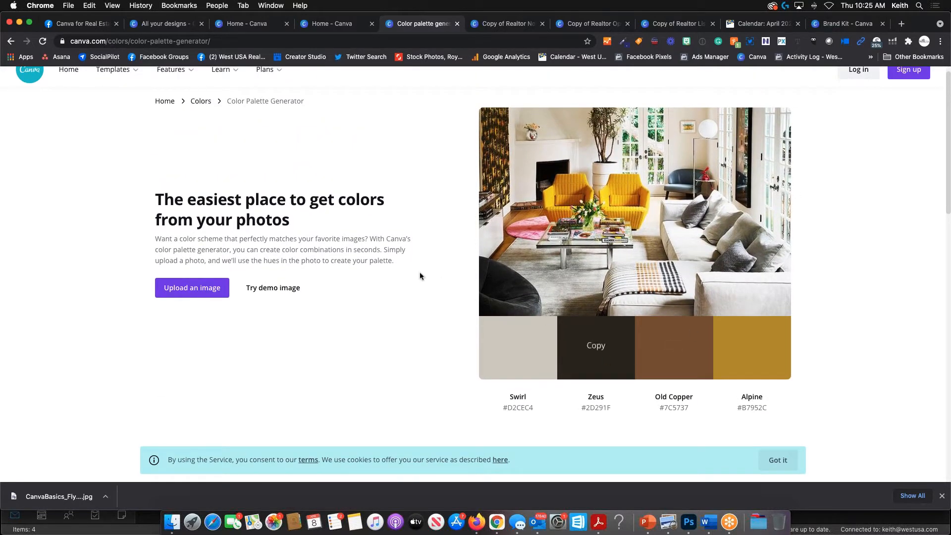
{"action": "scroll", "coordinate": [420, 273], "scroll_direction": "down", "scroll_amount": 15}
{"action": "scroll", "coordinate": [411, 276], "scroll_direction": "down", "scroll_amount": 10}
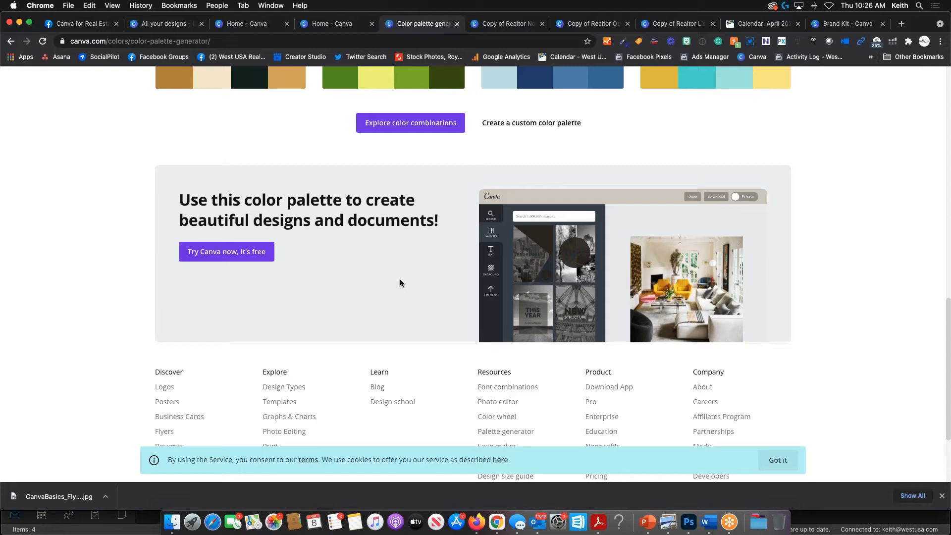
{"action": "left_click", "coordinate": [255, 257]}
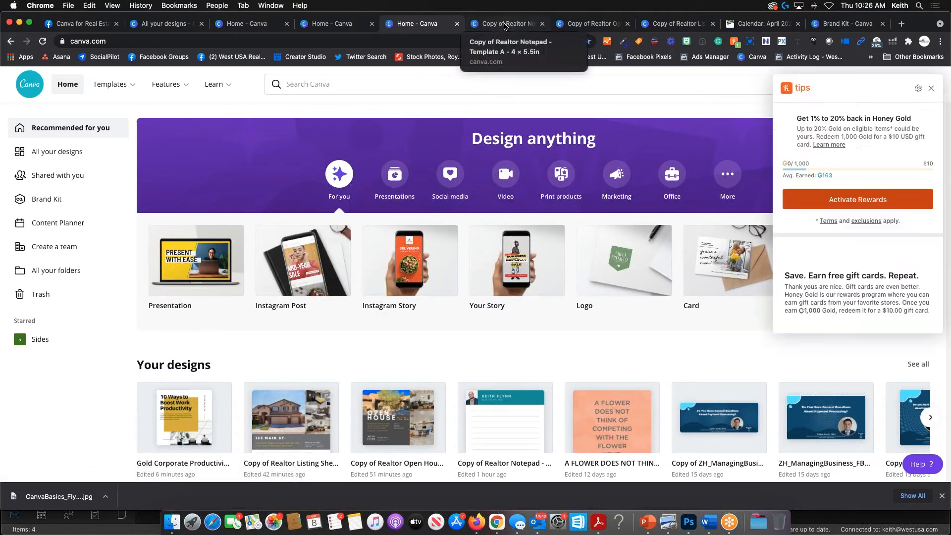
- Dismiss the Honey pop-up and search Create a design for 'facebook cover'
{"action": "left_click", "coordinate": [932, 88]}
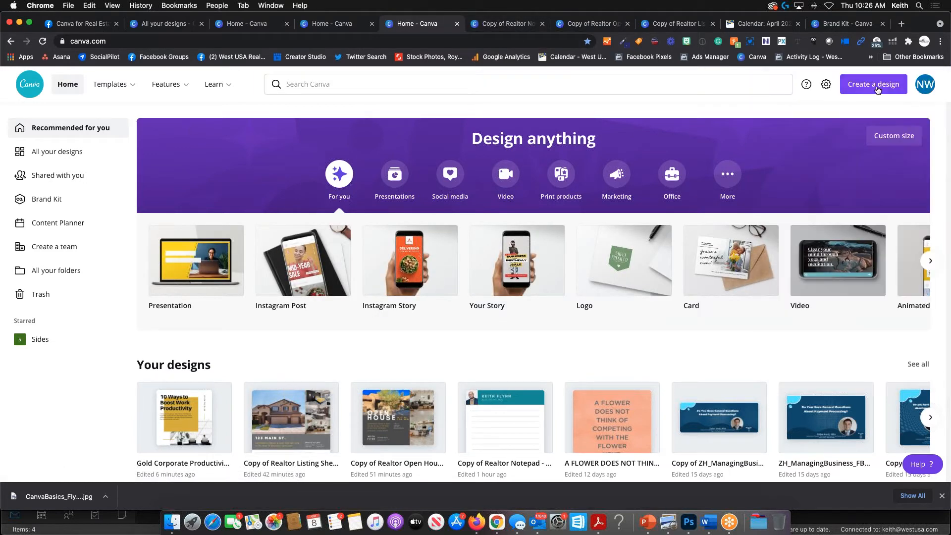
{"action": "left_click", "coordinate": [870, 91]}
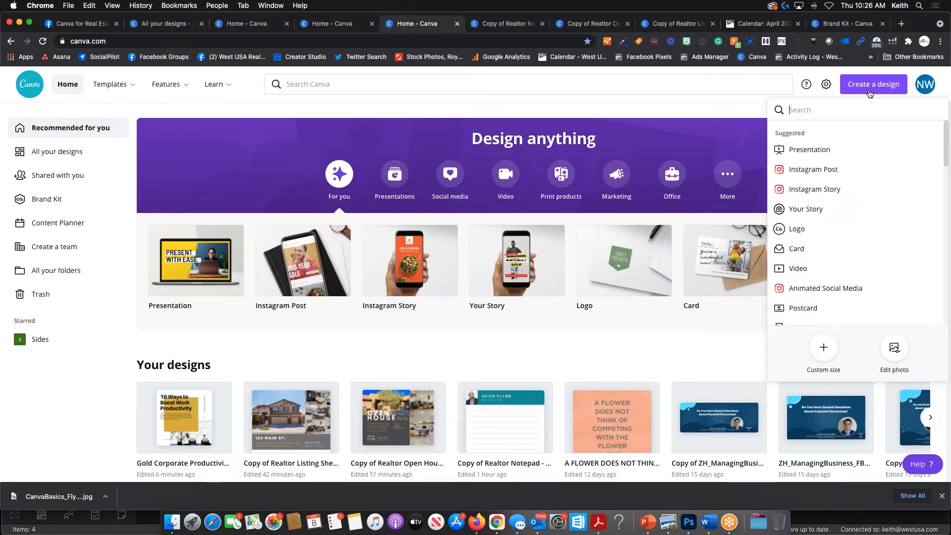
{"action": "type", "text": "facebook cover"}
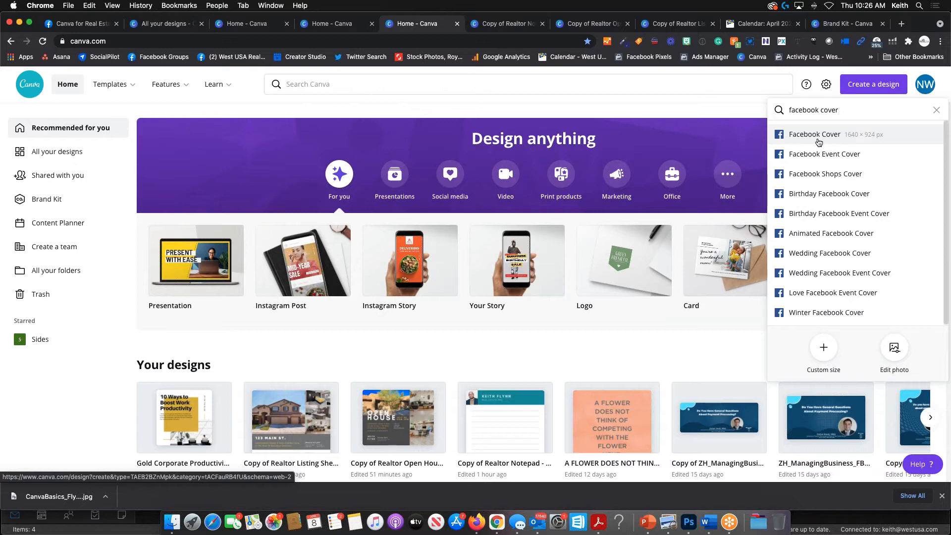
- Create a 1640 × 924 px Facebook Cover design and browse the Fall, Birthday and Beauty templates
{"action": "left_click", "coordinate": [818, 139]}
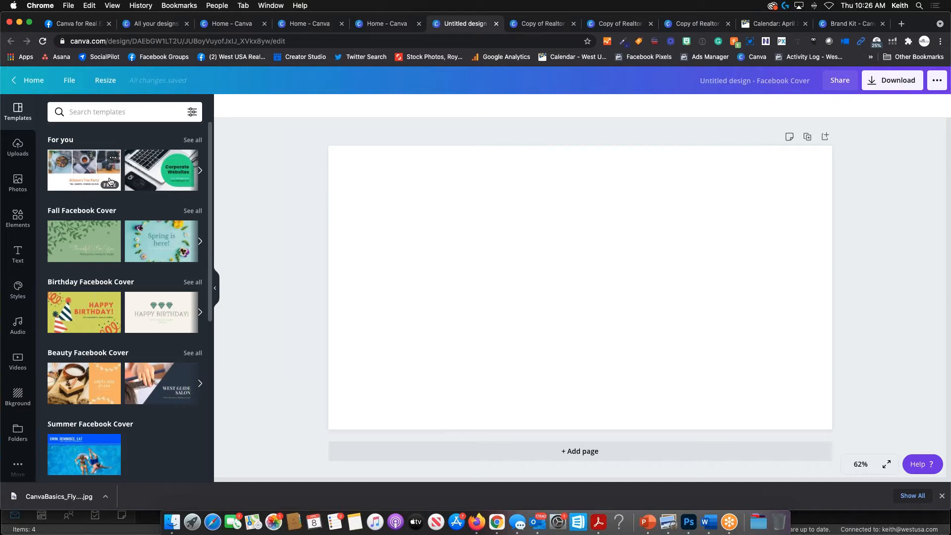
{"action": "scroll", "coordinate": [104, 258], "scroll_direction": "down", "scroll_amount": 5}
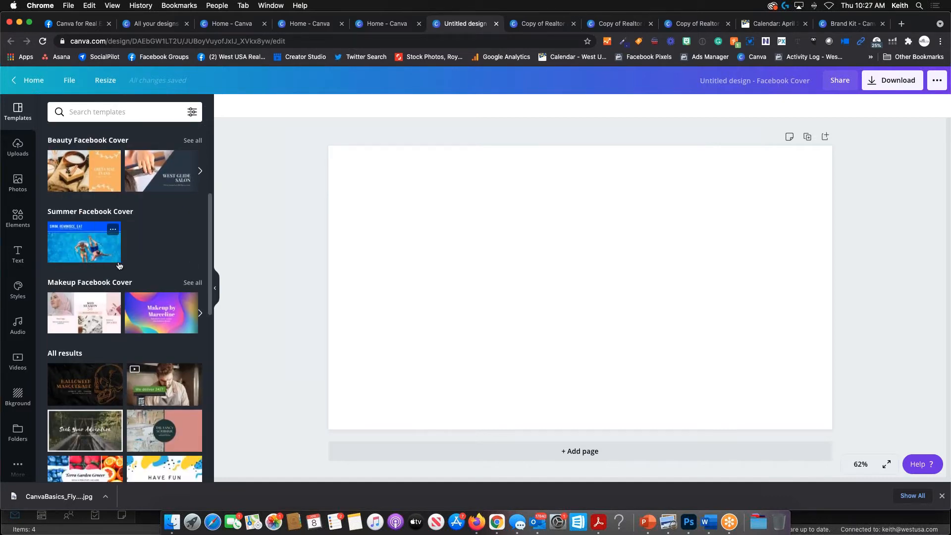
{"action": "scroll", "coordinate": [134, 232], "scroll_direction": "up", "scroll_amount": 5}
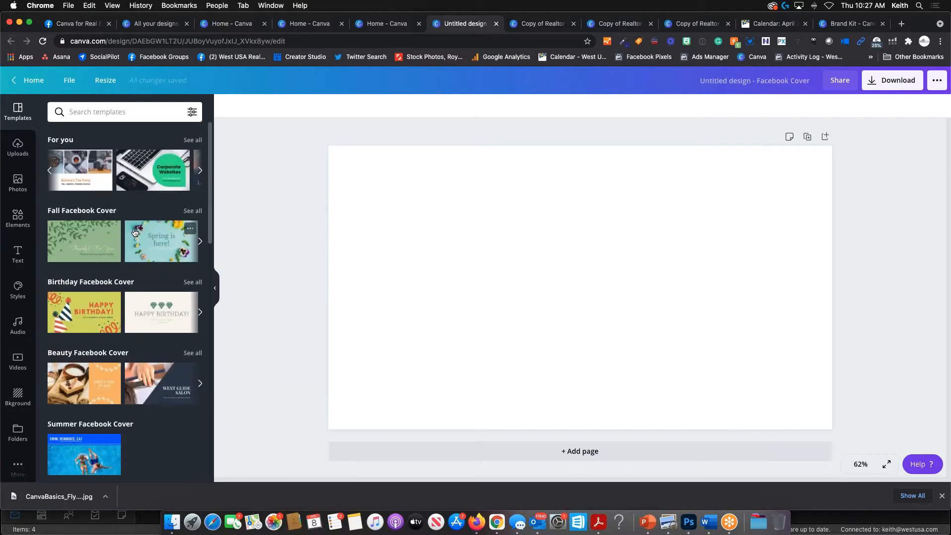
{"action": "scroll", "coordinate": [135, 233], "scroll_direction": "right", "scroll_amount": 1}
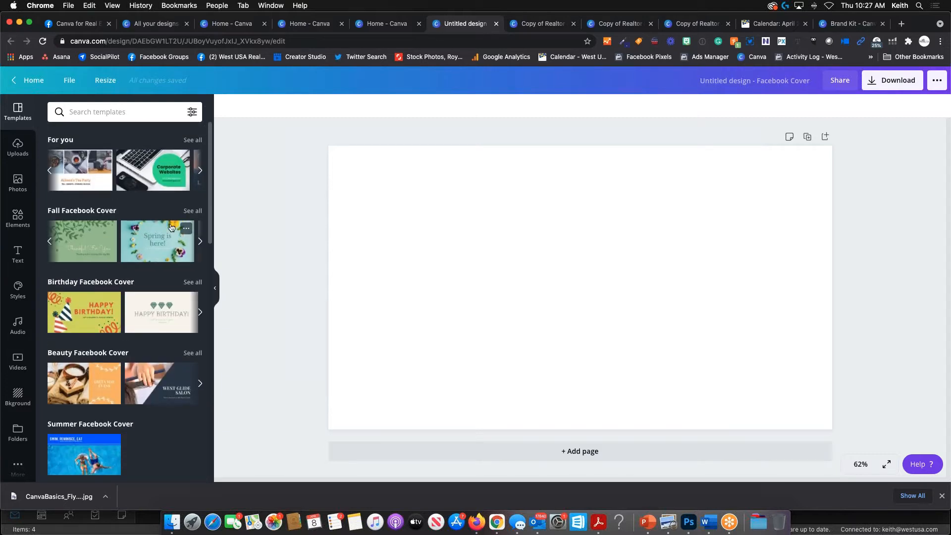
- Scroll through the previously uploaded images, then switch to the stock Photos library
{"action": "left_click", "coordinate": [16, 157]}
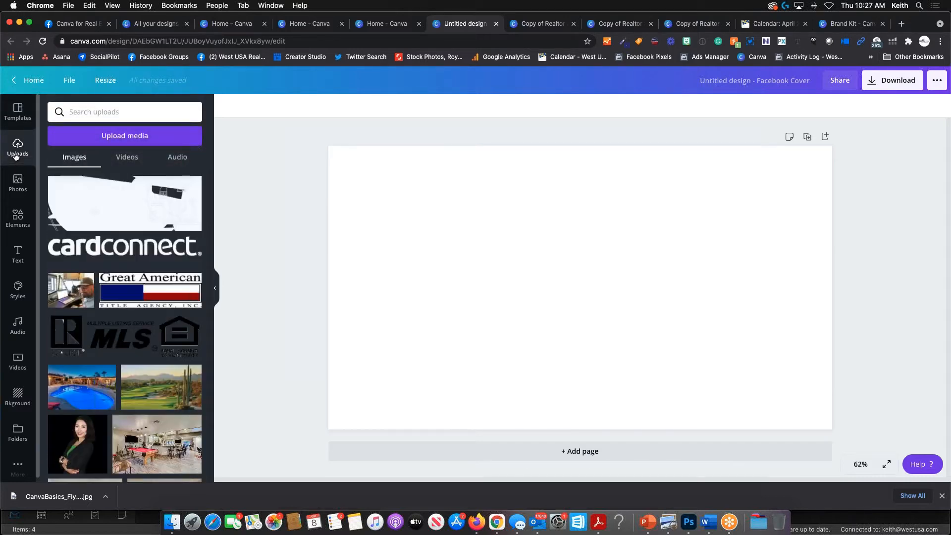
{"action": "scroll", "coordinate": [99, 213], "scroll_direction": "down", "scroll_amount": 10}
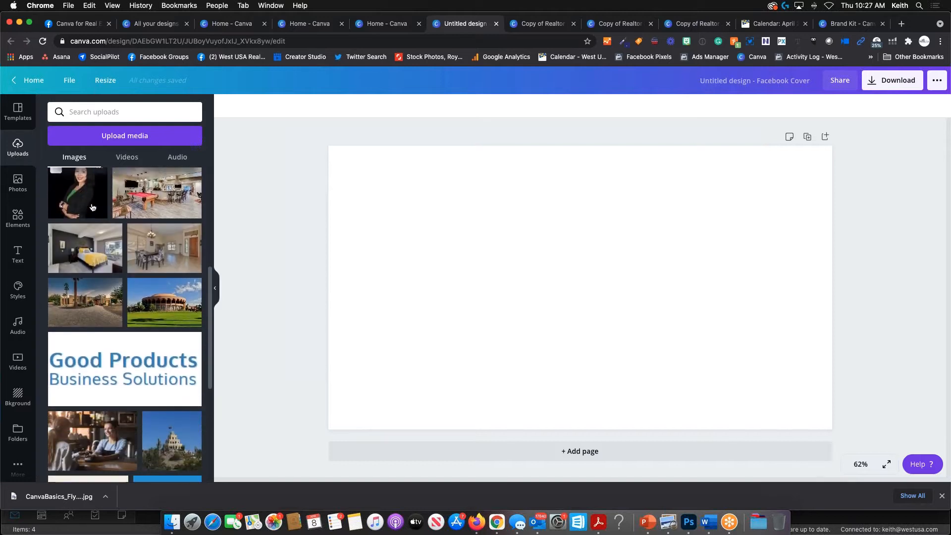
{"action": "scroll", "coordinate": [99, 213], "scroll_direction": "down", "scroll_amount": 4}
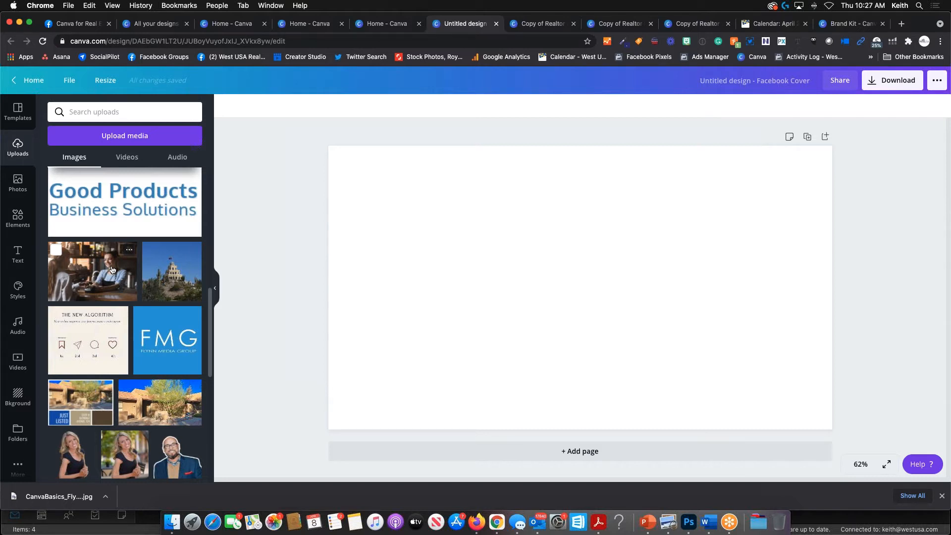
{"action": "scroll", "coordinate": [112, 270], "scroll_direction": "down", "scroll_amount": 10}
{"action": "scroll", "coordinate": [112, 269], "scroll_direction": "up", "scroll_amount": 8}
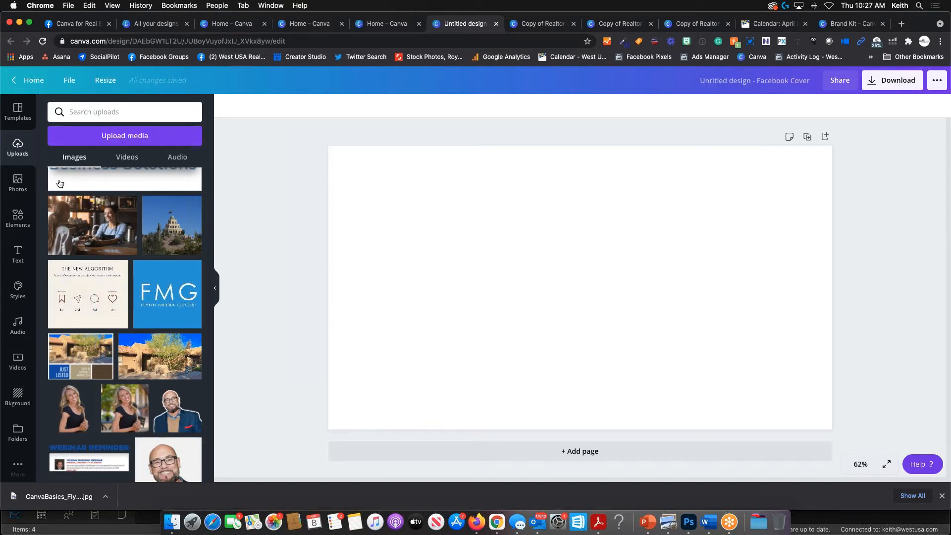
{"action": "left_click", "coordinate": [15, 197]}
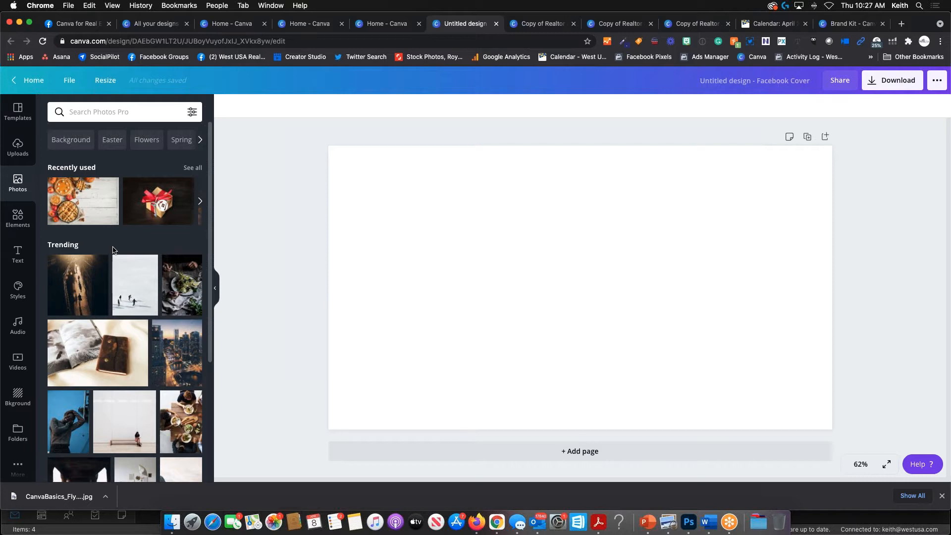
{"action": "scroll", "coordinate": [122, 262], "scroll_direction": "down", "scroll_amount": 5}
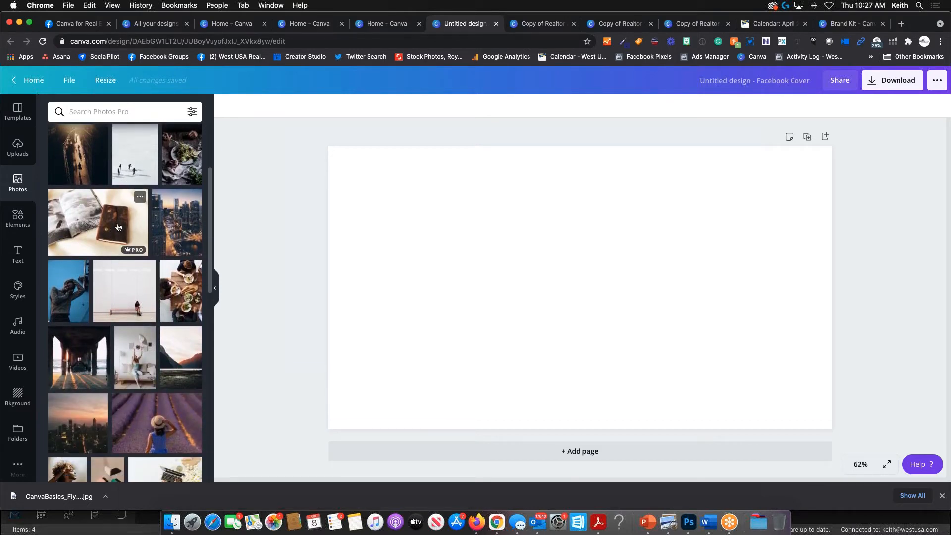
{"action": "mouse_move", "coordinate": [134, 252]}
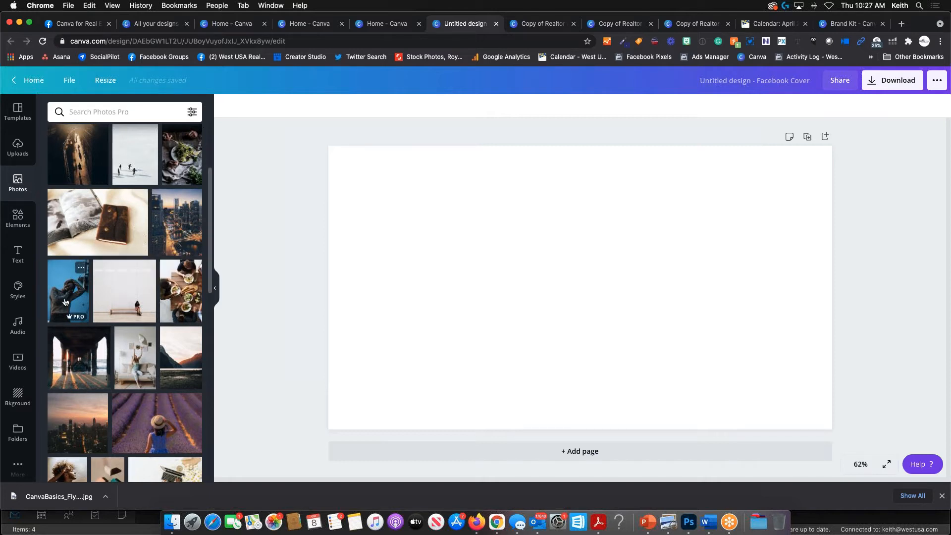
{"action": "scroll", "coordinate": [99, 308], "scroll_direction": "up", "scroll_amount": 3}
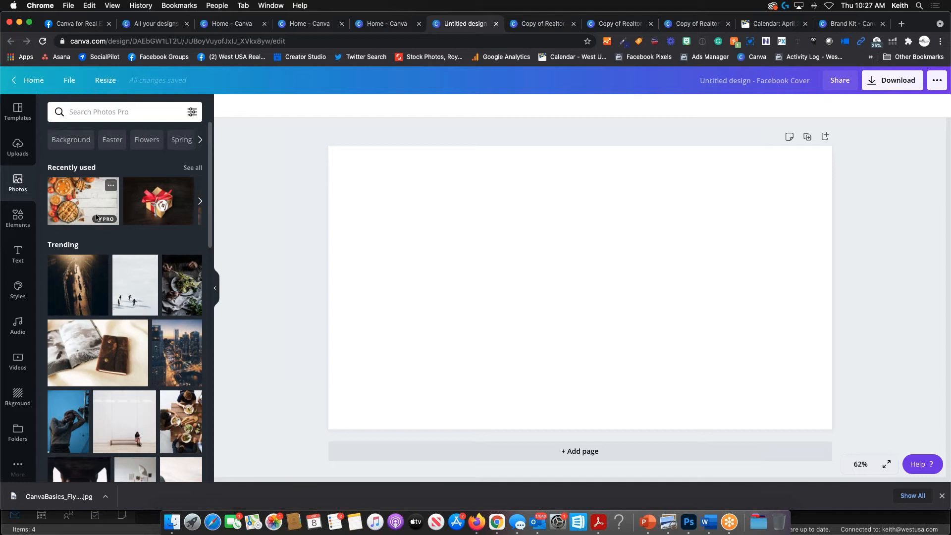
{"action": "scroll", "coordinate": [130, 222], "scroll_direction": "down", "scroll_amount": 5}
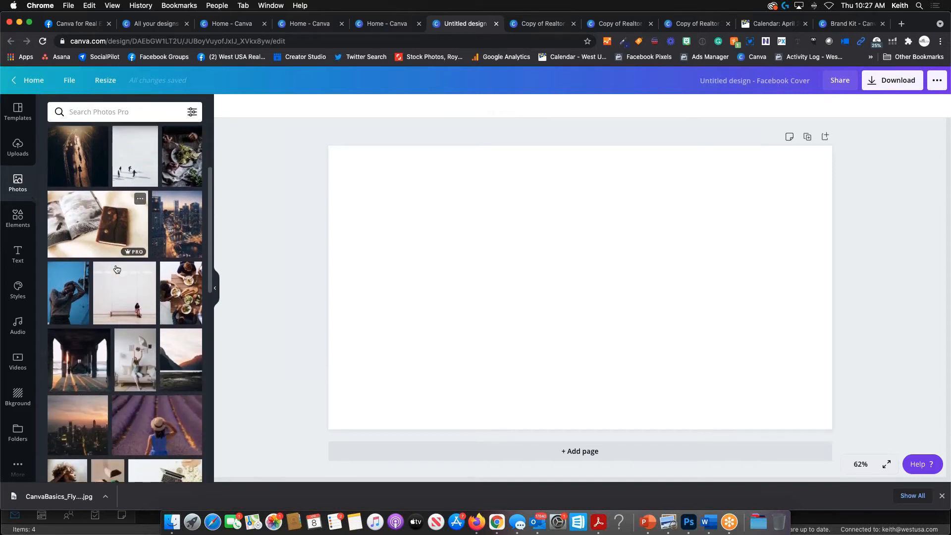
{"action": "scroll", "coordinate": [115, 269], "scroll_direction": "down", "scroll_amount": 2}
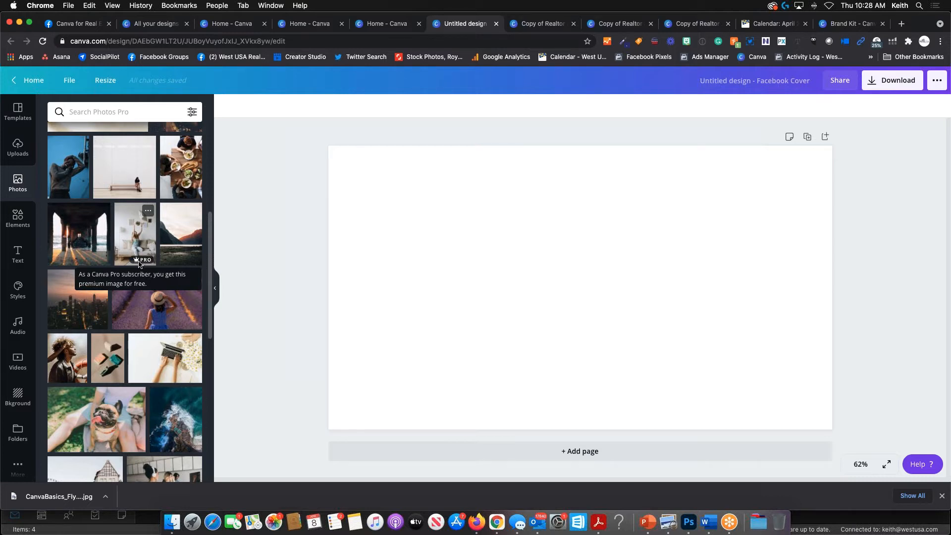
{"action": "scroll", "coordinate": [151, 307], "scroll_direction": "down", "scroll_amount": 5}
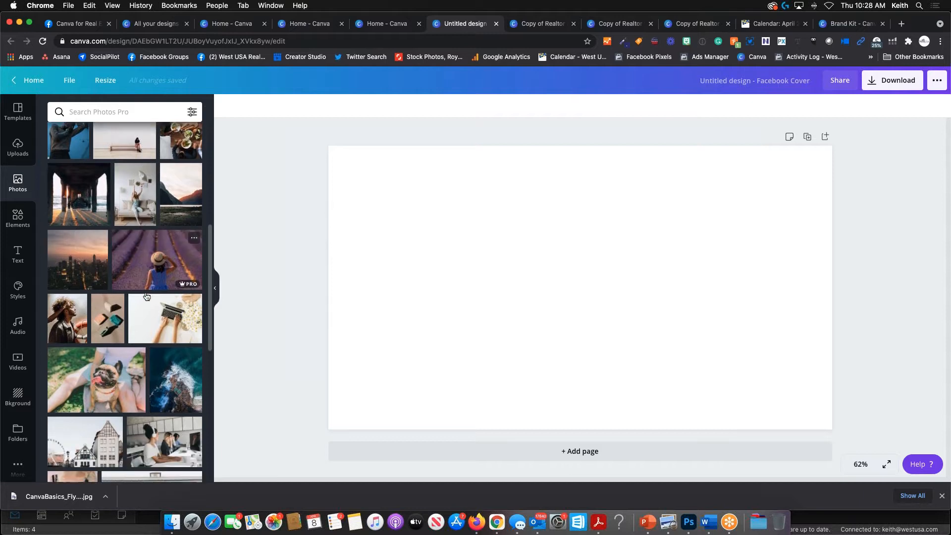
{"action": "scroll", "coordinate": [152, 307], "scroll_direction": "down", "scroll_amount": 5}
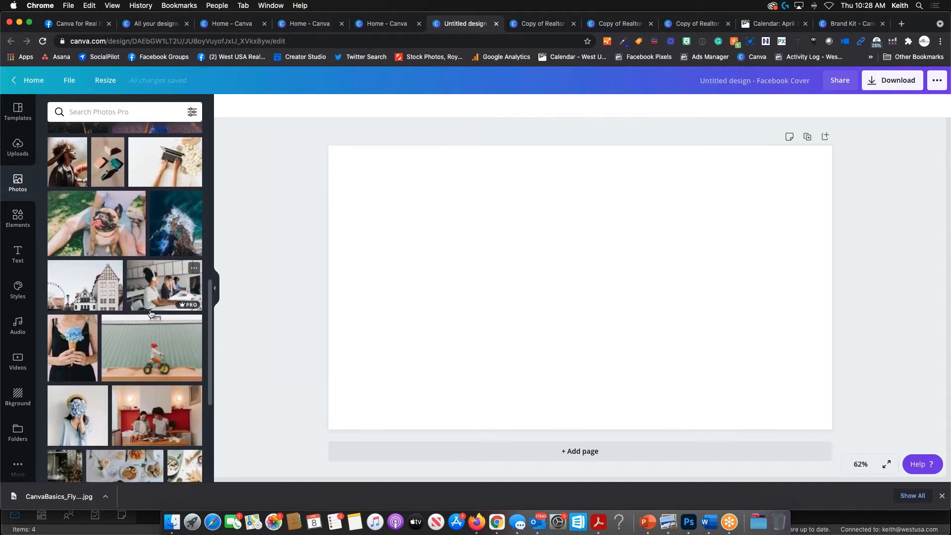
{"action": "scroll", "coordinate": [151, 324], "scroll_direction": "down", "scroll_amount": 7}
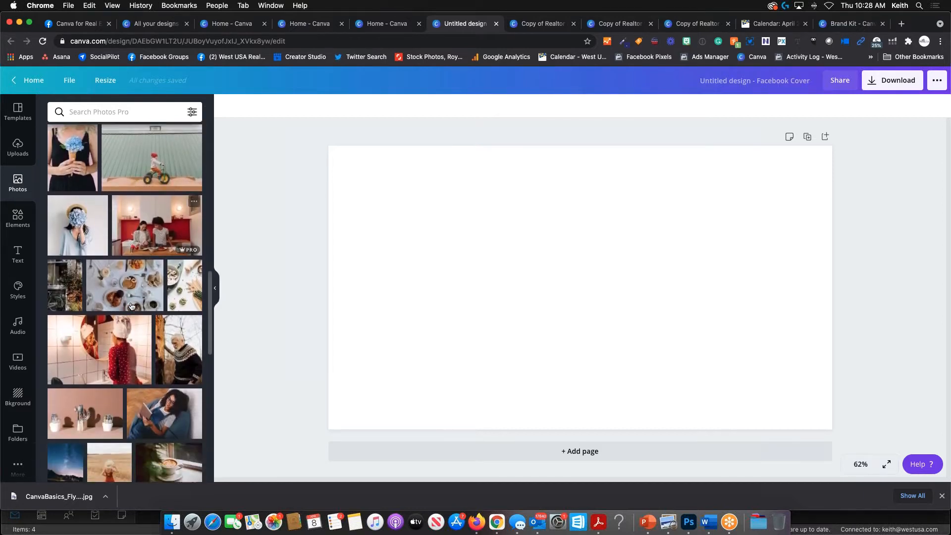
- Search stock photos for 'real estate' and scroll through the house, key and For Sale results
{"action": "left_click", "coordinate": [112, 112]}
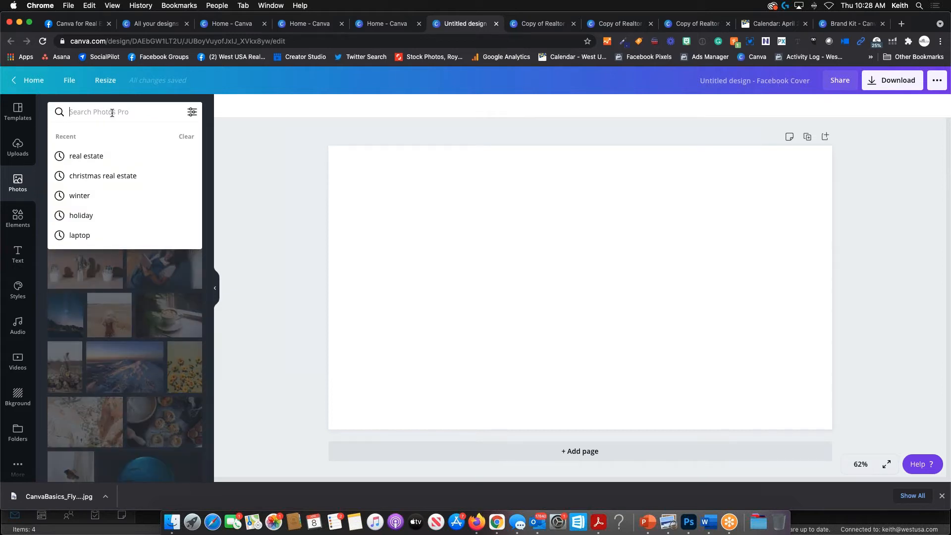
{"action": "type", "text": "real est"}
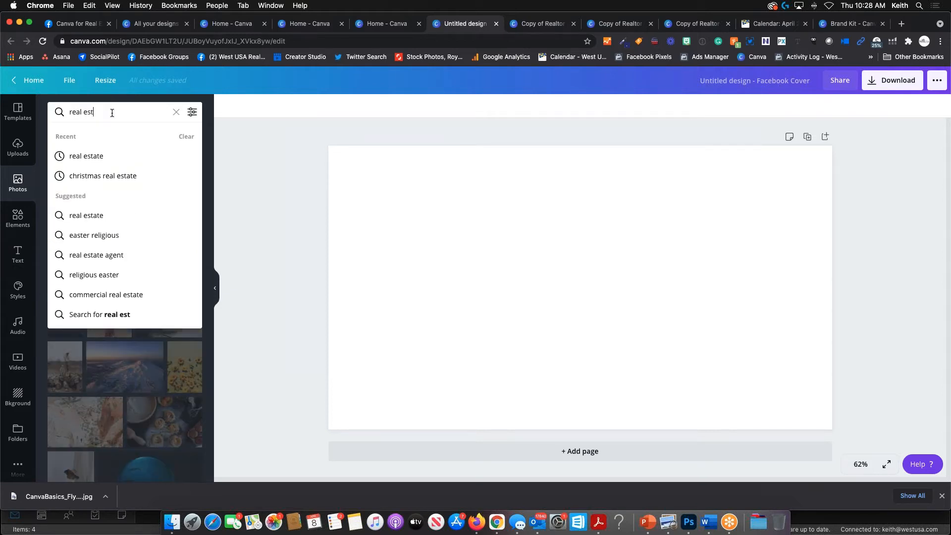
{"action": "type", "text": "ate"}
{"action": "key", "text": "Return"}
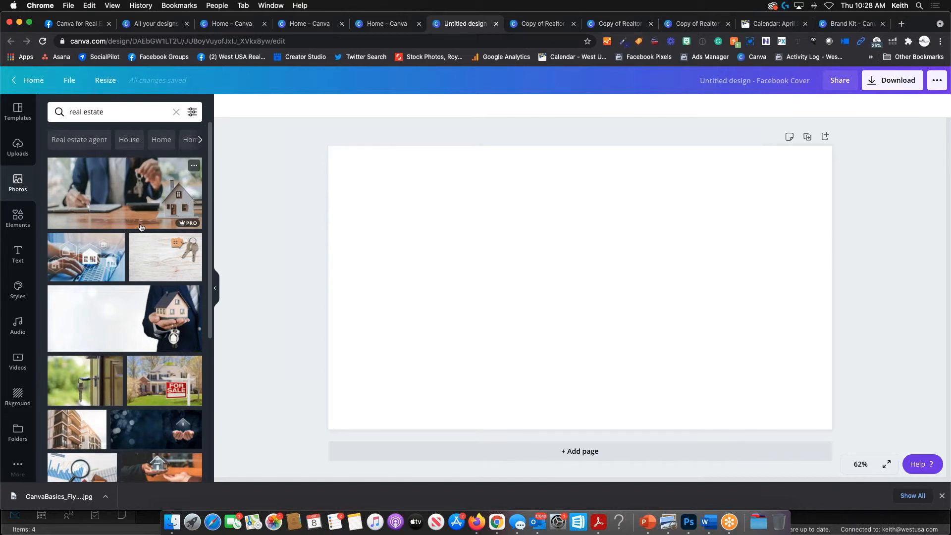
{"action": "scroll", "coordinate": [117, 274], "scroll_direction": "down", "scroll_amount": 2}
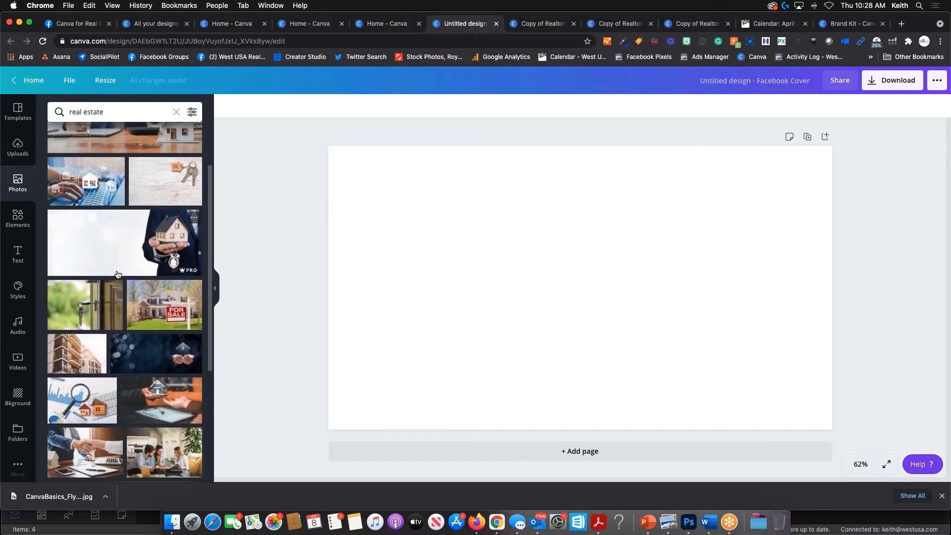
{"action": "scroll", "coordinate": [117, 274], "scroll_direction": "down", "scroll_amount": 3}
{"action": "scroll", "coordinate": [117, 274], "scroll_direction": "up", "scroll_amount": 2}
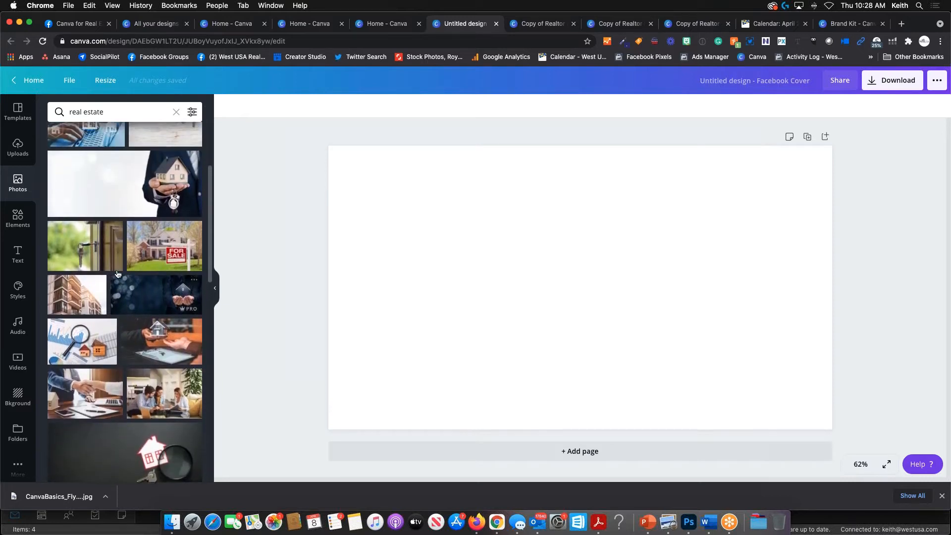
{"action": "scroll", "coordinate": [118, 275], "scroll_direction": "up", "scroll_amount": 1}
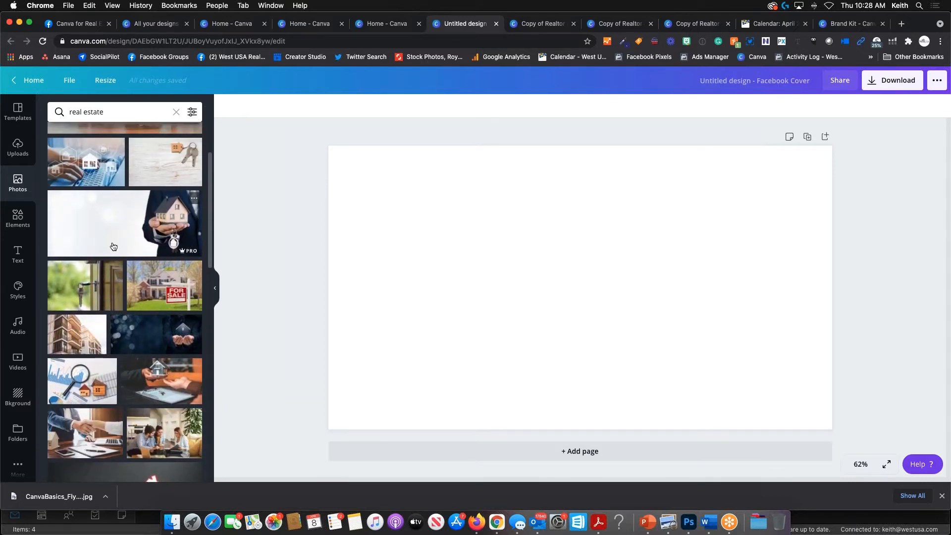
{"action": "scroll", "coordinate": [113, 247], "scroll_direction": "down", "scroll_amount": 5}
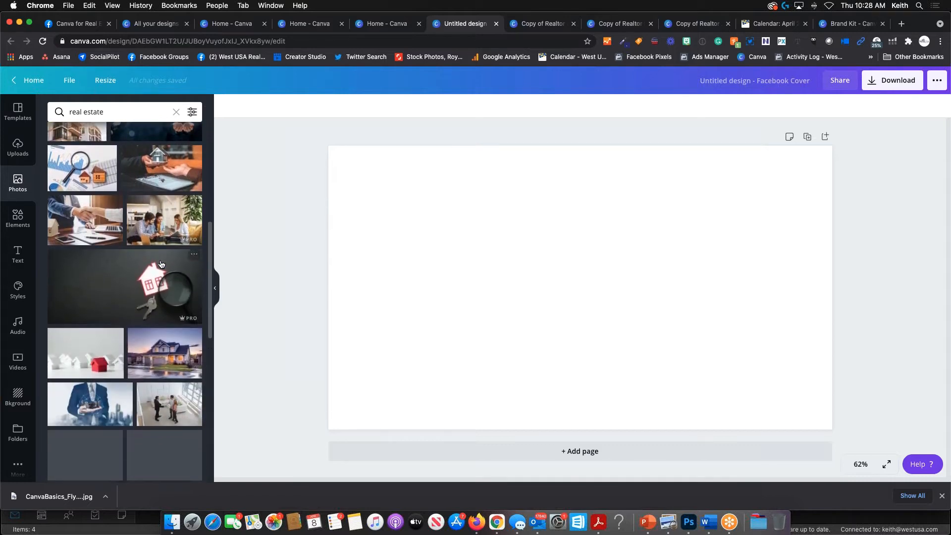
{"action": "scroll", "coordinate": [161, 264], "scroll_direction": "down", "scroll_amount": 3}
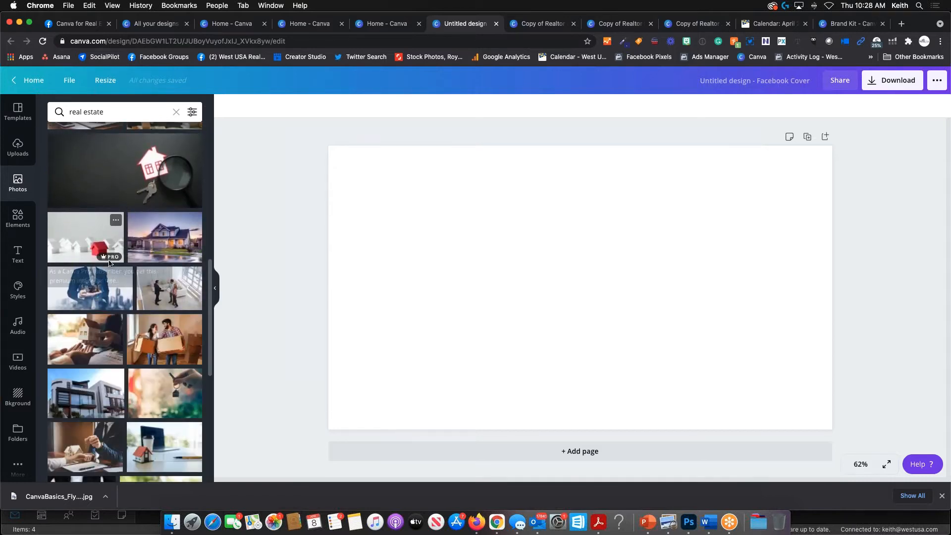
- Add the twilight house photo to the cover, delete it again, and open Elements
{"action": "left_click", "coordinate": [164, 234]}
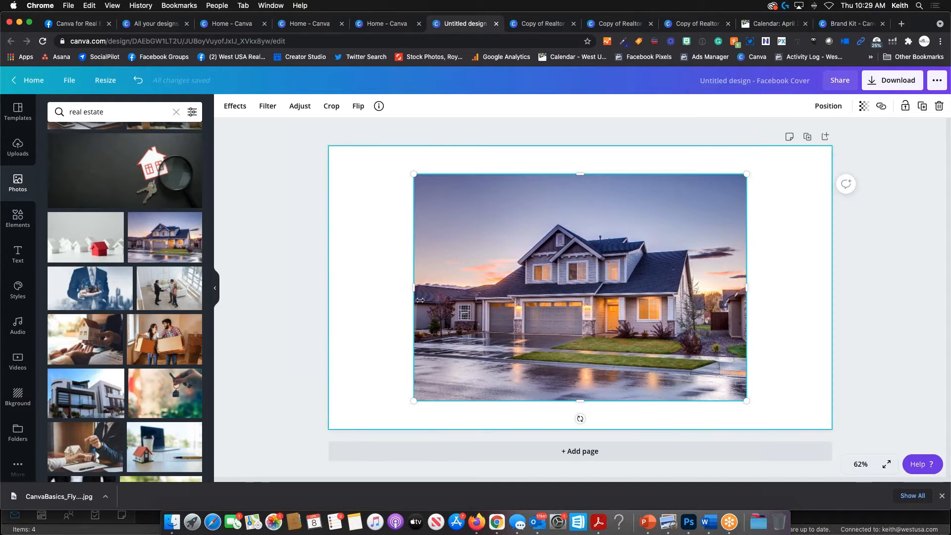
{"action": "key", "text": "Delete"}
{"action": "scroll", "coordinate": [160, 235], "scroll_direction": "down", "scroll_amount": 1}
{"action": "scroll", "coordinate": [160, 235], "scroll_direction": "down", "scroll_amount": 10}
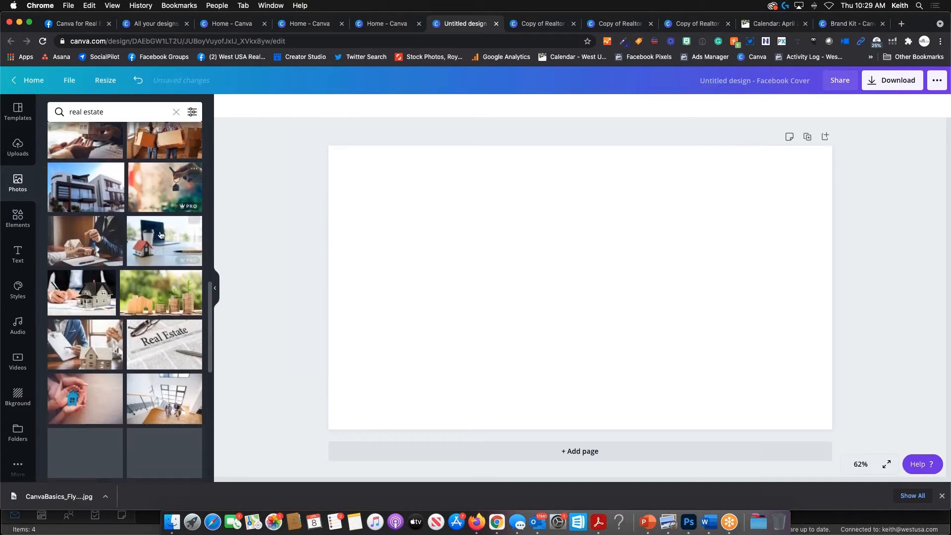
{"action": "scroll", "coordinate": [146, 268], "scroll_direction": "down", "scroll_amount": 8}
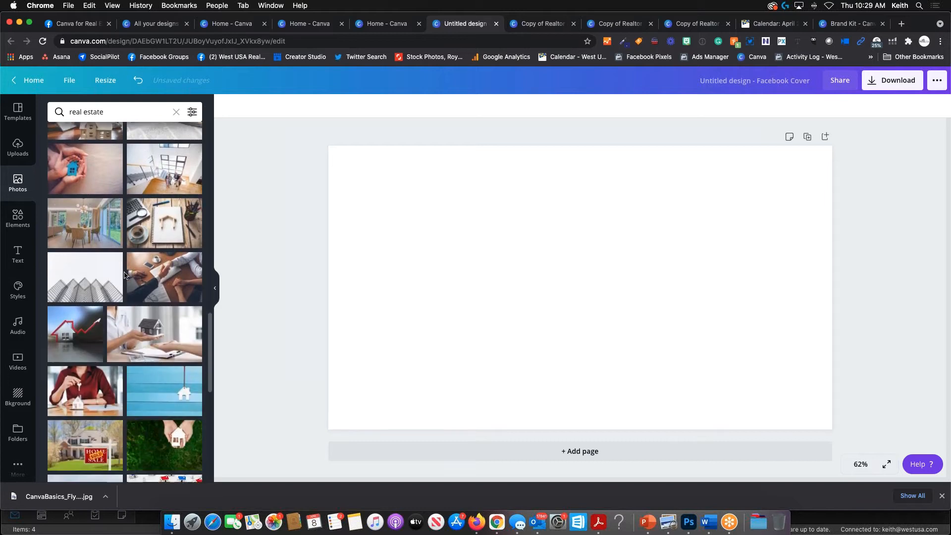
{"action": "scroll", "coordinate": [138, 273], "scroll_direction": "down", "scroll_amount": 6}
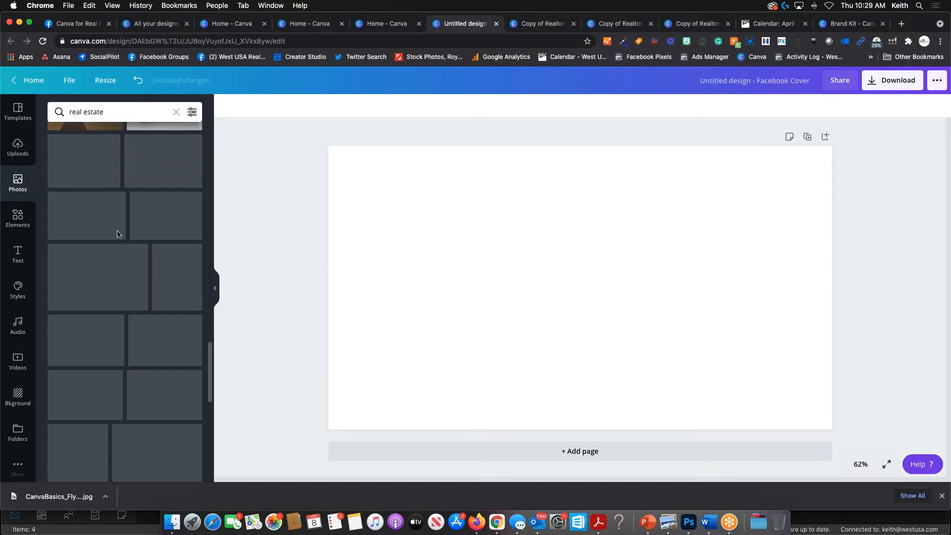
{"action": "left_click", "coordinate": [23, 224]}
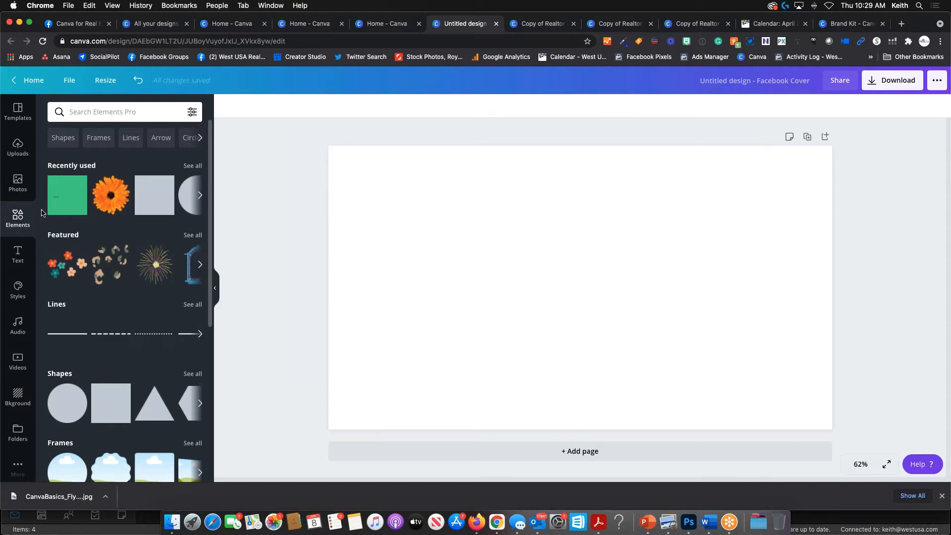
{"action": "scroll", "coordinate": [128, 234], "scroll_direction": "down", "scroll_amount": 1}
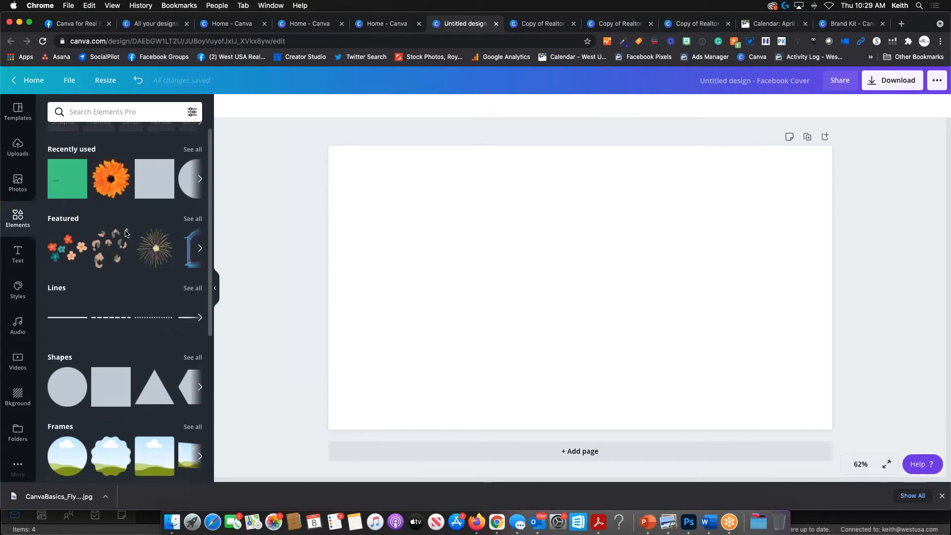
{"action": "scroll", "coordinate": [136, 273], "scroll_direction": "down", "scroll_amount": 5}
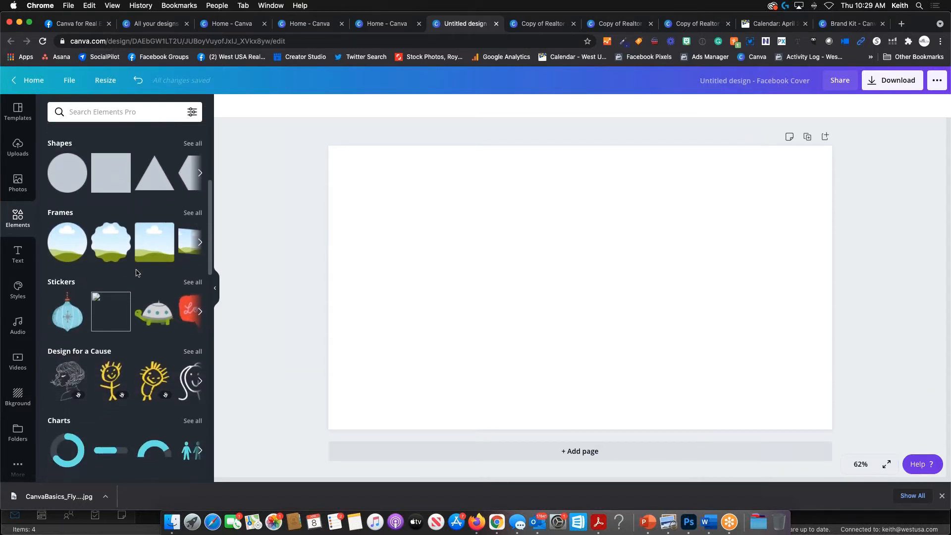
{"action": "scroll", "coordinate": [137, 272], "scroll_direction": "down", "scroll_amount": 2}
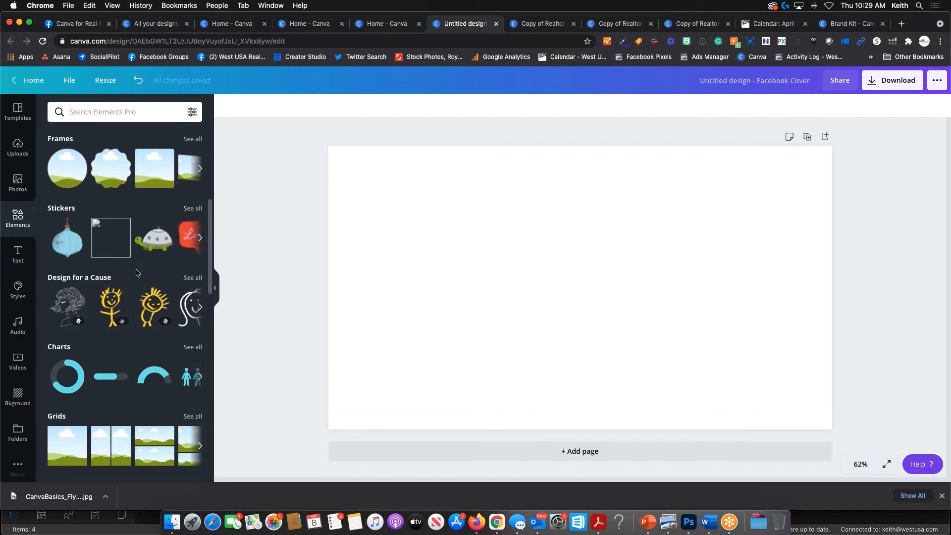
{"action": "scroll", "coordinate": [137, 273], "scroll_direction": "down", "scroll_amount": 5}
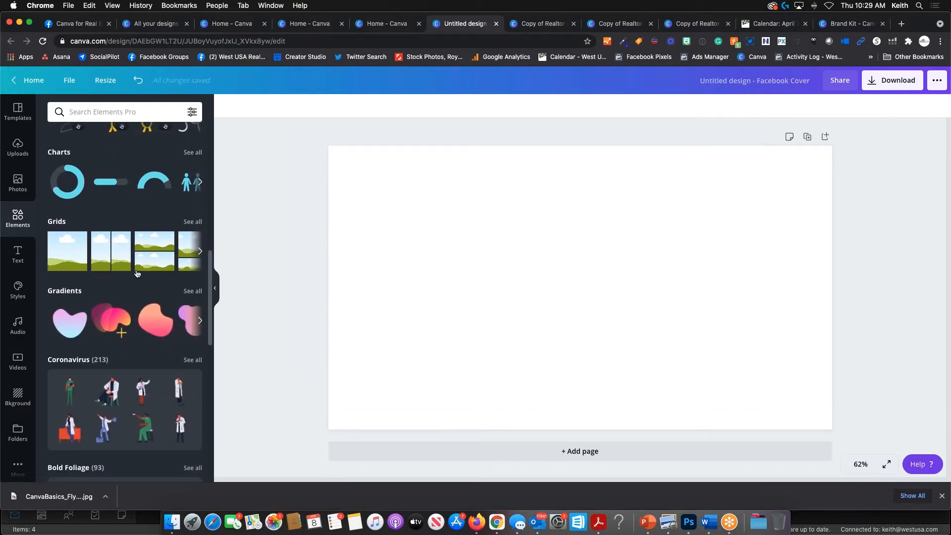
{"action": "scroll", "coordinate": [137, 272], "scroll_direction": "down", "scroll_amount": 4}
{"action": "scroll", "coordinate": [137, 273], "scroll_direction": "up", "scroll_amount": 6}
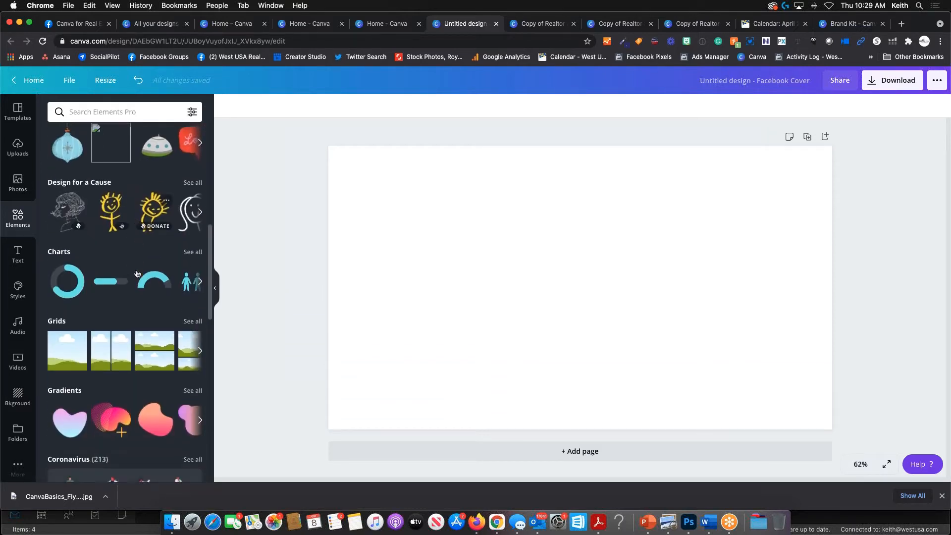
{"action": "scroll", "coordinate": [137, 273], "scroll_direction": "up", "scroll_amount": 6}
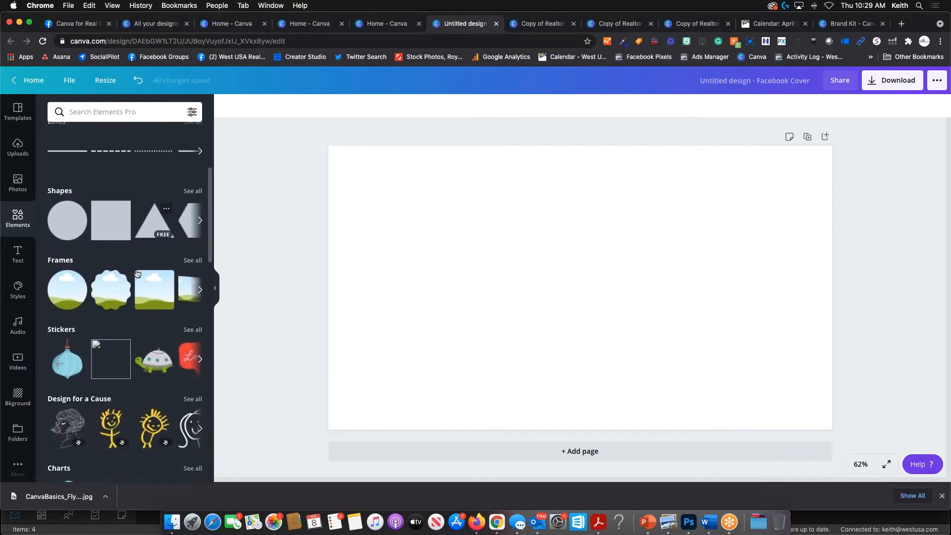
{"action": "scroll", "coordinate": [137, 274], "scroll_direction": "down", "scroll_amount": 1}
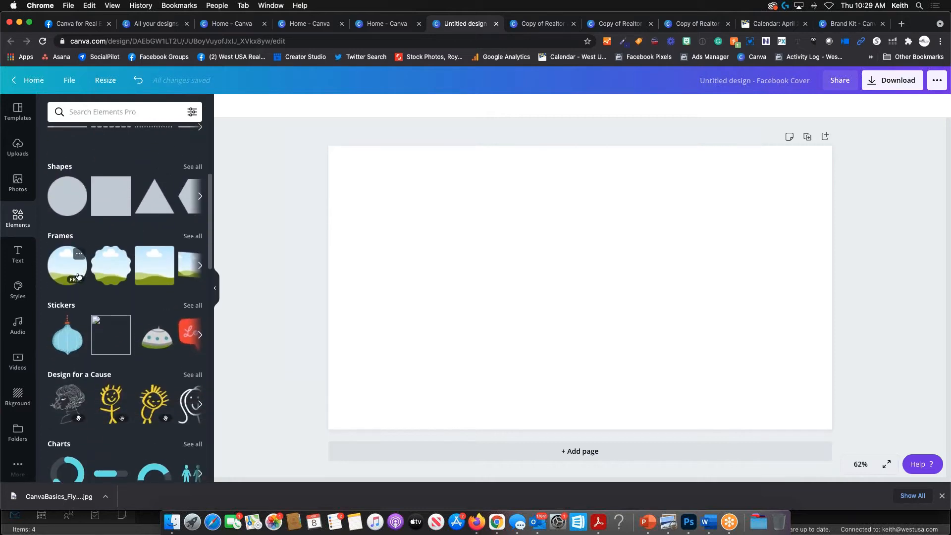
{"action": "scroll", "coordinate": [149, 253], "scroll_direction": "up", "scroll_amount": 1}
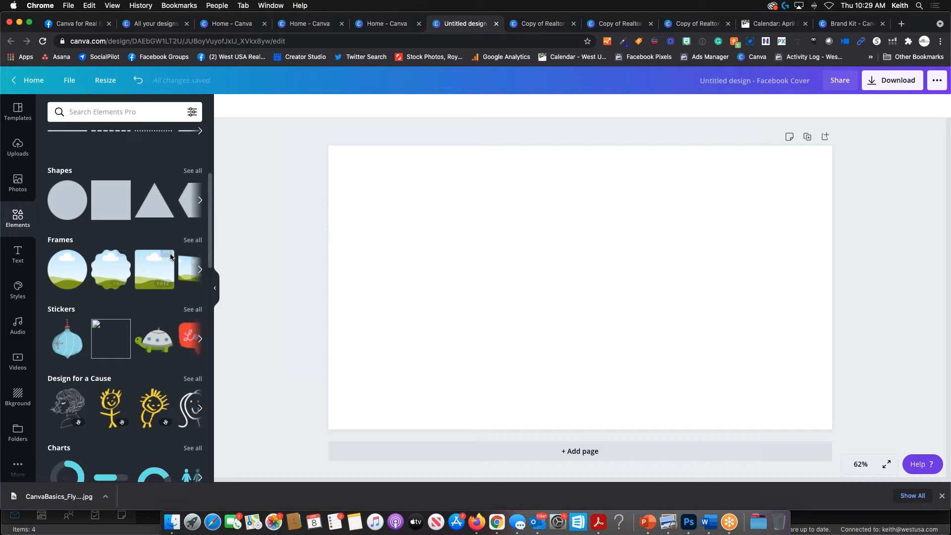
- From the full Frames list, add a circle frame centred on the cover
{"action": "left_click", "coordinate": [193, 241]}
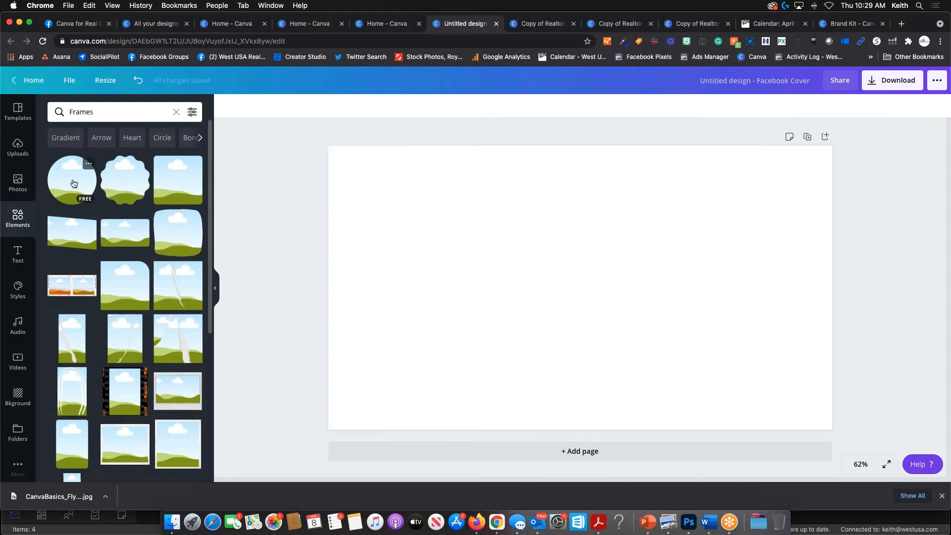
{"action": "left_click_drag", "start_coordinate": [74, 183], "coordinate": [558, 259]}
{"action": "left_click_drag", "start_coordinate": [138, 188], "coordinate": [493, 252]}
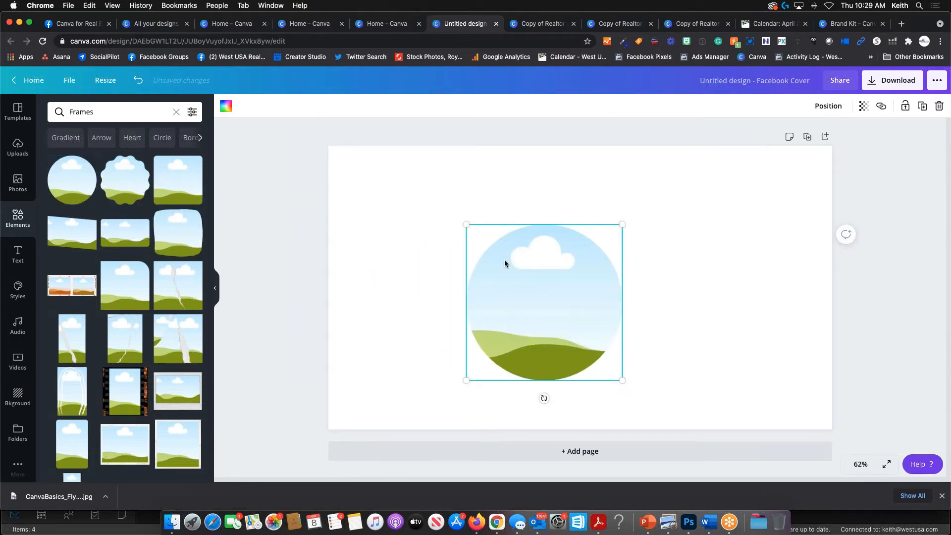
{"action": "key", "text": "Delete"}
{"action": "left_click", "coordinate": [88, 187]}
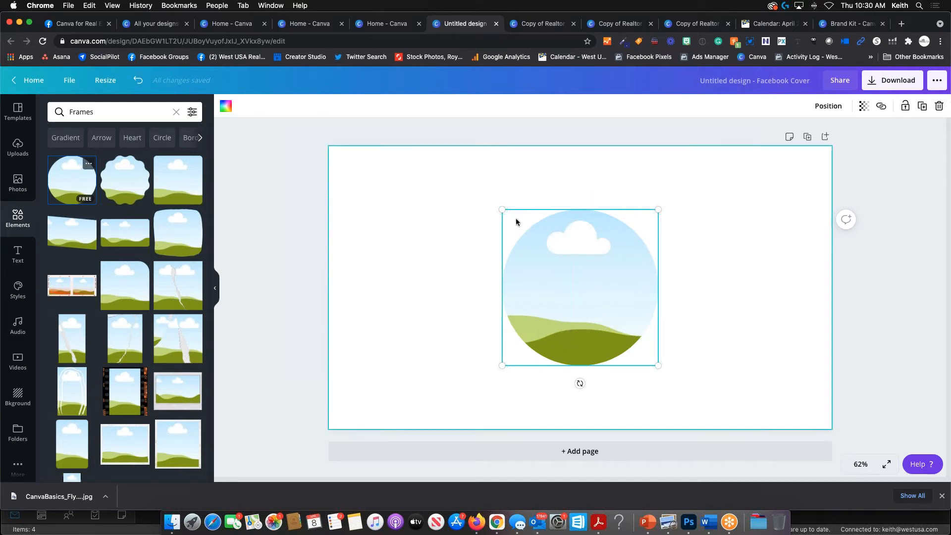
- Clear the real estate photo search and add the blonde headshot from Uploads
{"action": "left_click", "coordinate": [17, 183]}
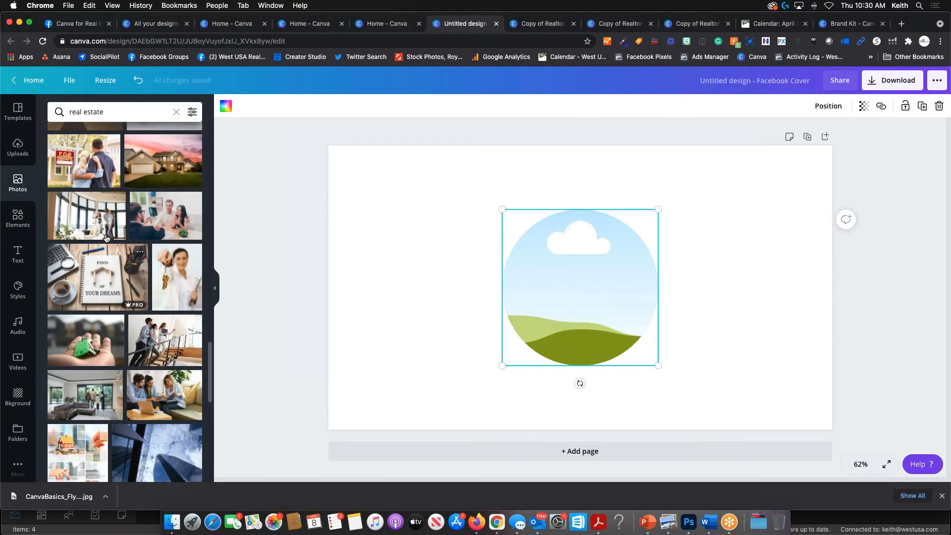
{"action": "left_click", "coordinate": [176, 112]}
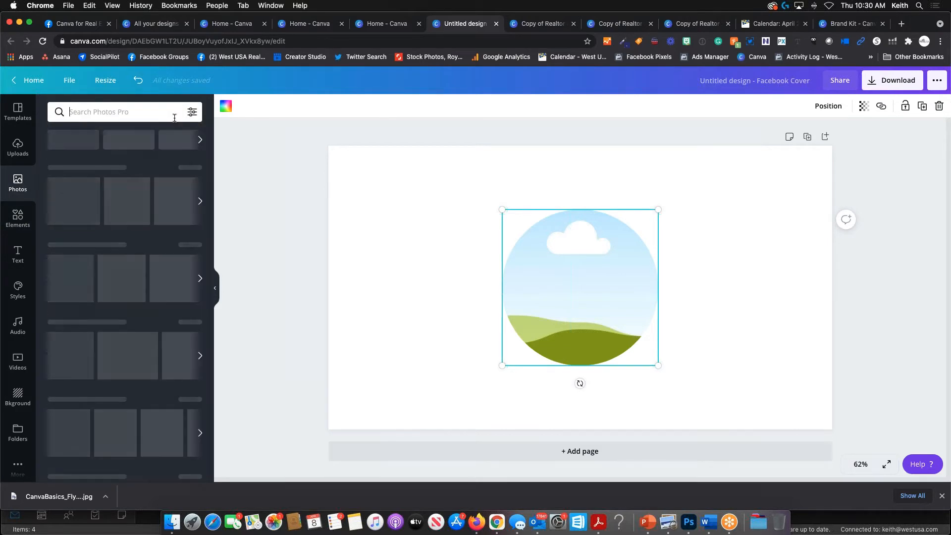
{"action": "scroll", "coordinate": [114, 261], "scroll_direction": "down", "scroll_amount": 1}
{"action": "scroll", "coordinate": [109, 263], "scroll_direction": "down", "scroll_amount": 10}
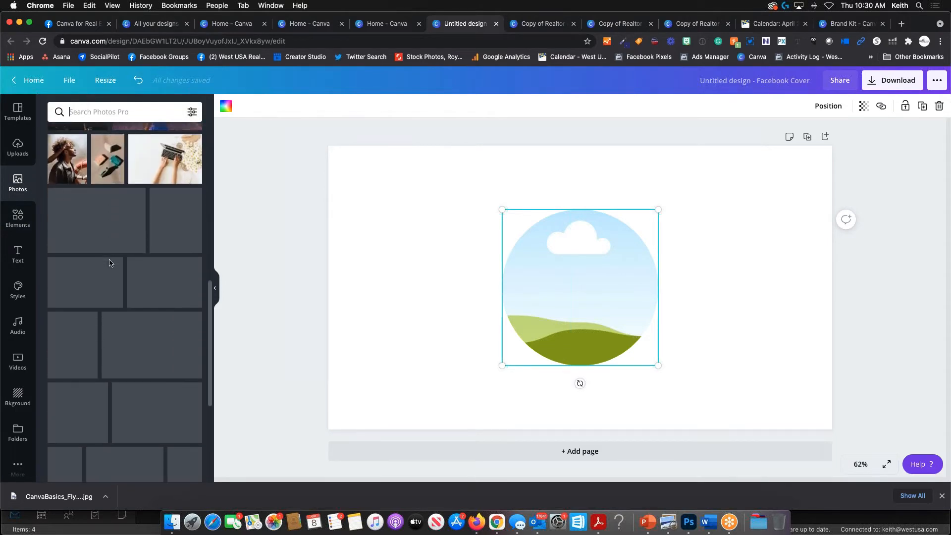
{"action": "scroll", "coordinate": [110, 262], "scroll_direction": "up", "scroll_amount": 10}
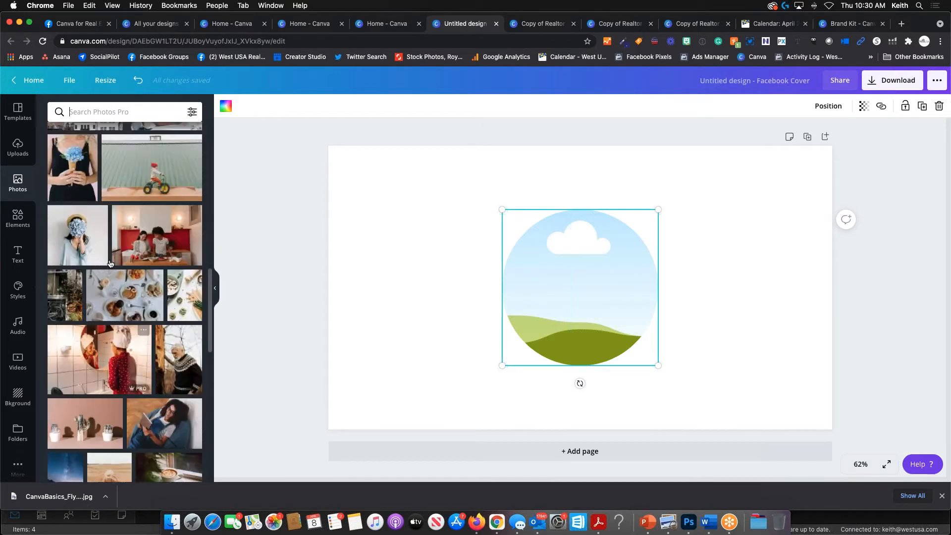
{"action": "left_click", "coordinate": [19, 148]}
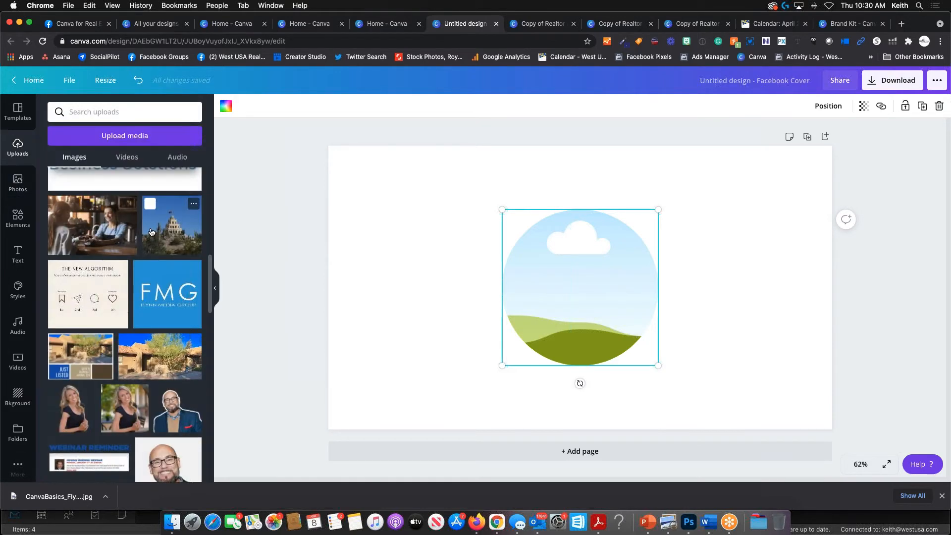
{"action": "scroll", "coordinate": [151, 231], "scroll_direction": "down", "scroll_amount": 5}
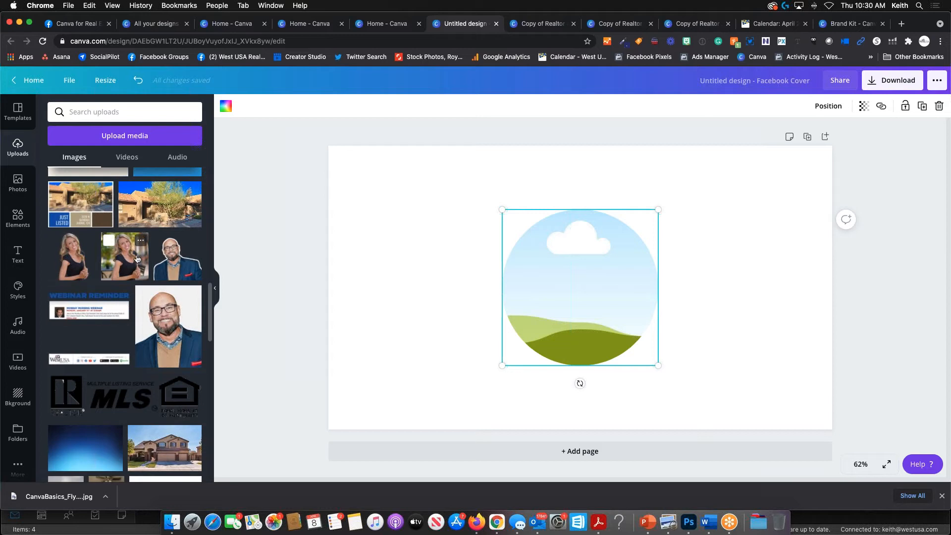
{"action": "left_click", "coordinate": [138, 258]}
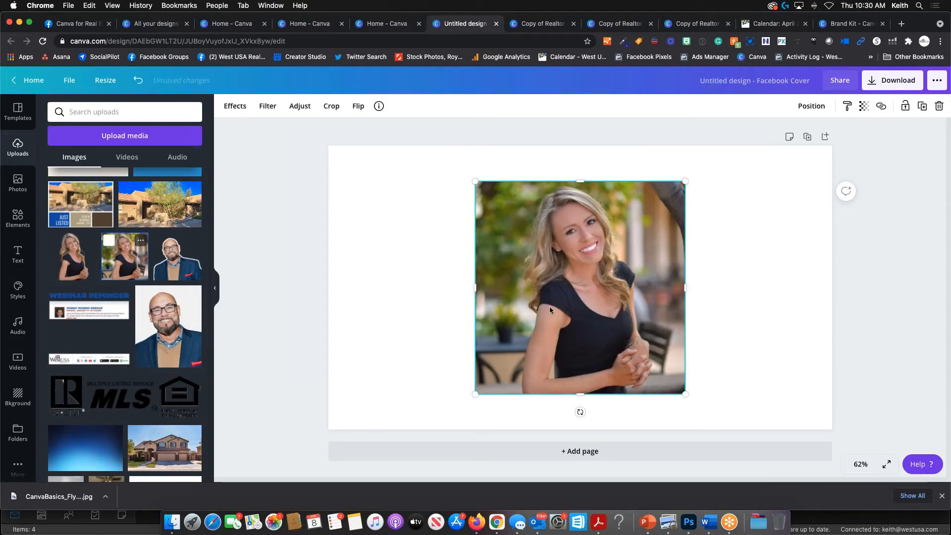
- Drop the headshot into the circle frame, enlarge it and shift it to centre her face
{"action": "left_click_drag", "start_coordinate": [588, 291], "coordinate": [591, 304]}
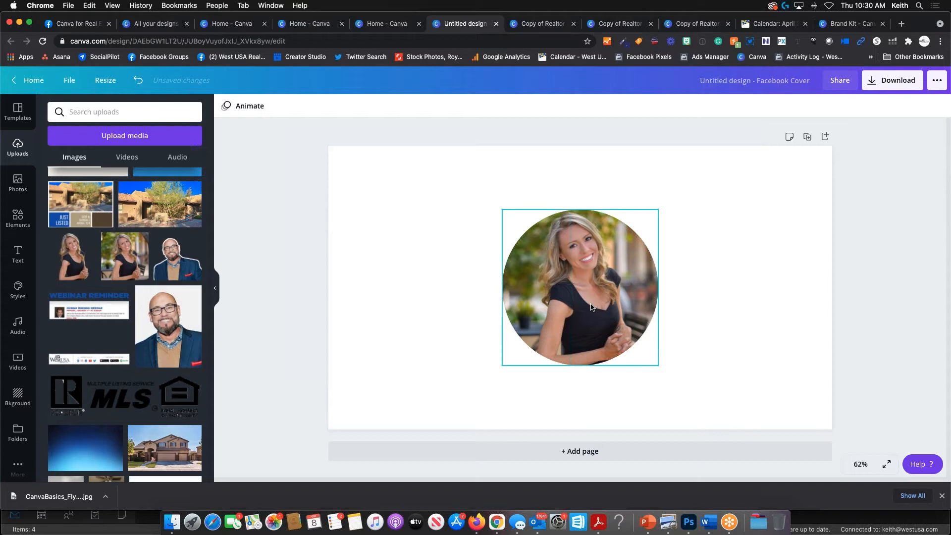
{"action": "double_click", "coordinate": [586, 276]}
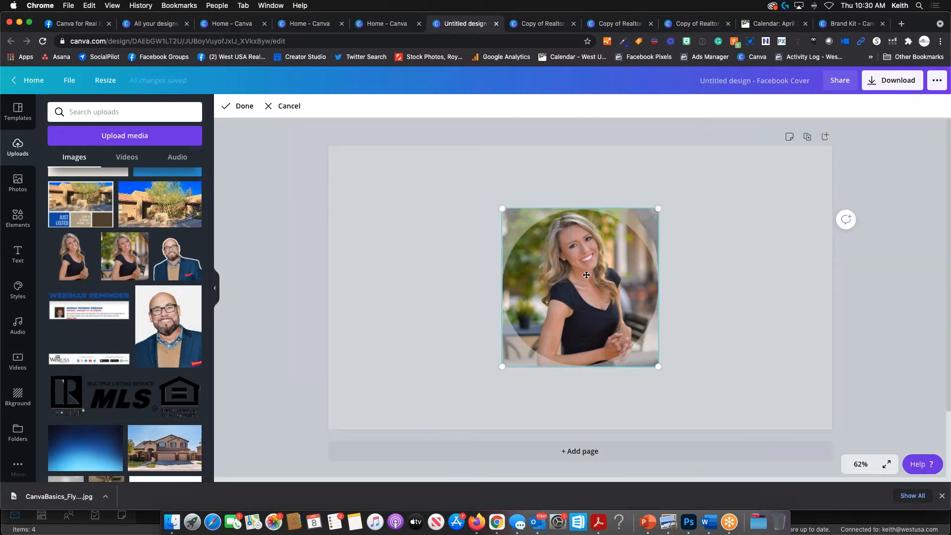
{"action": "key", "text": "Delete"}
{"action": "left_click", "coordinate": [127, 256]}
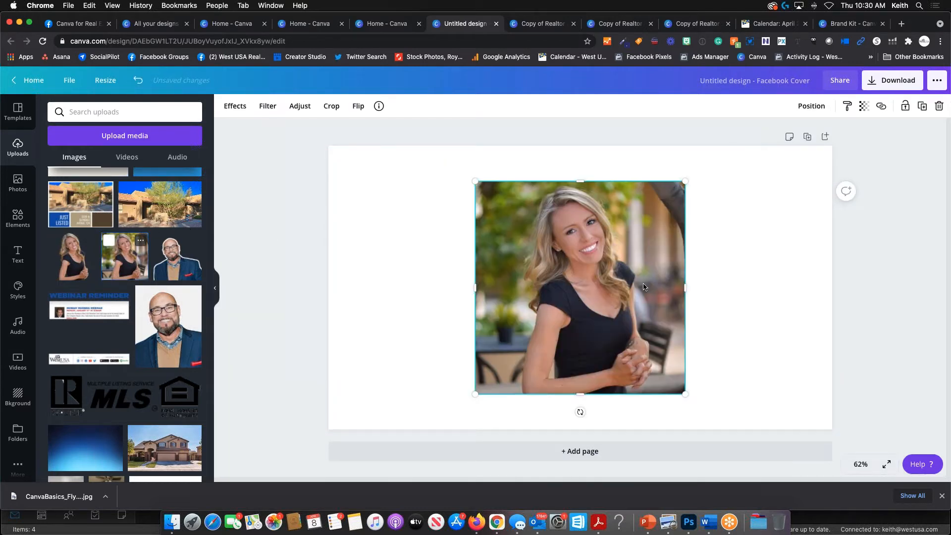
{"action": "left_click_drag", "start_coordinate": [583, 278], "coordinate": [581, 303]}
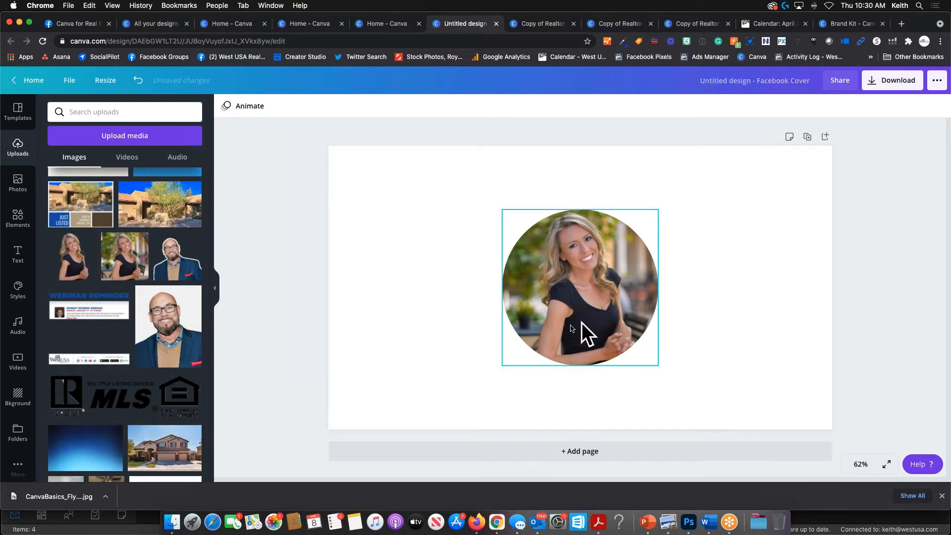
{"action": "double_click", "coordinate": [585, 306]}
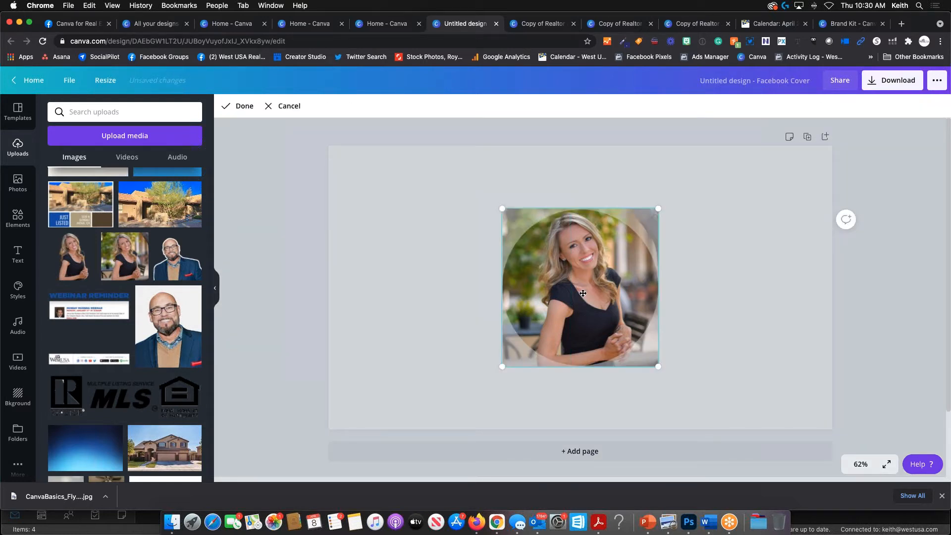
{"action": "left_click_drag", "start_coordinate": [582, 281], "coordinate": [552, 293]}
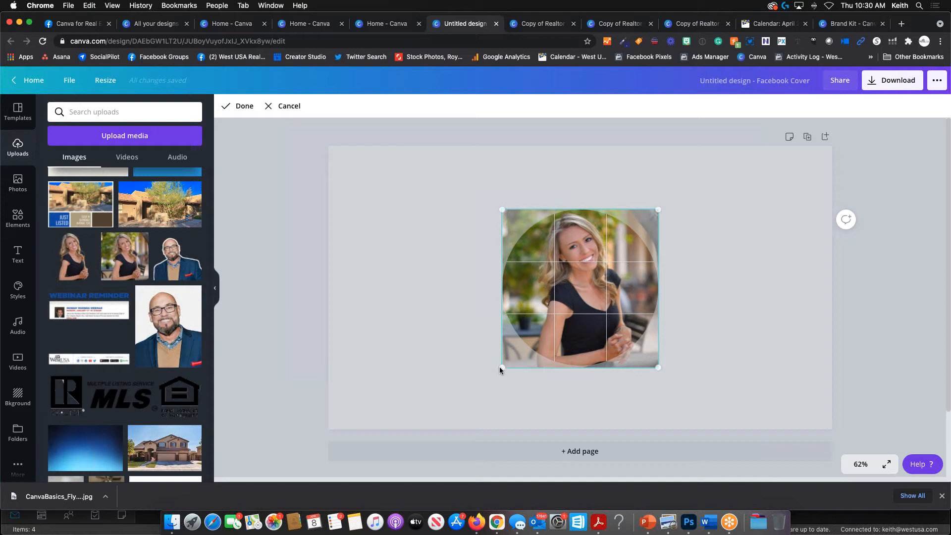
{"action": "left_click_drag", "start_coordinate": [502, 367], "coordinate": [458, 397]}
{"action": "left_click_drag", "start_coordinate": [615, 282], "coordinate": [639, 283]}
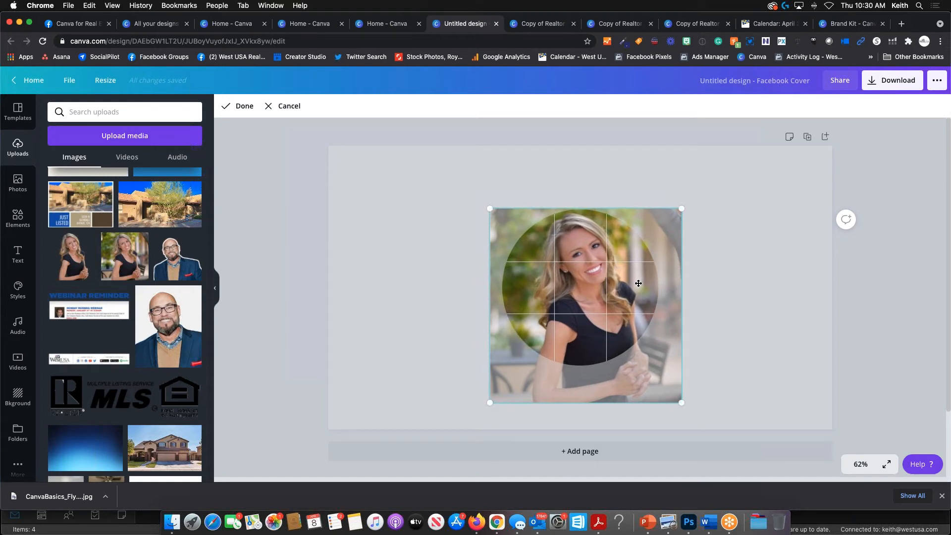
{"action": "left_click", "coordinate": [715, 276]}
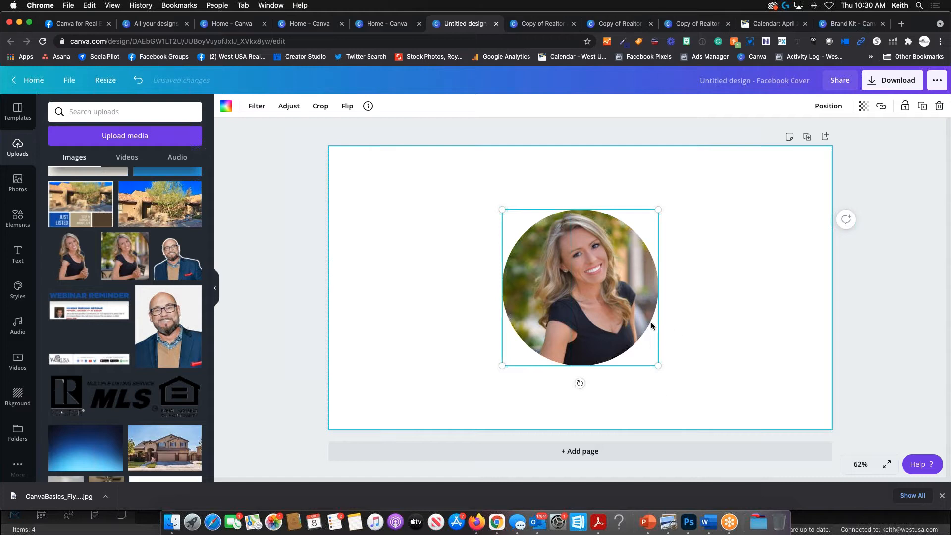
- Shrink the circular headshot, move it to the lower-left corner, then delete it
{"action": "left_click_drag", "start_coordinate": [657, 211], "coordinate": [585, 261]}
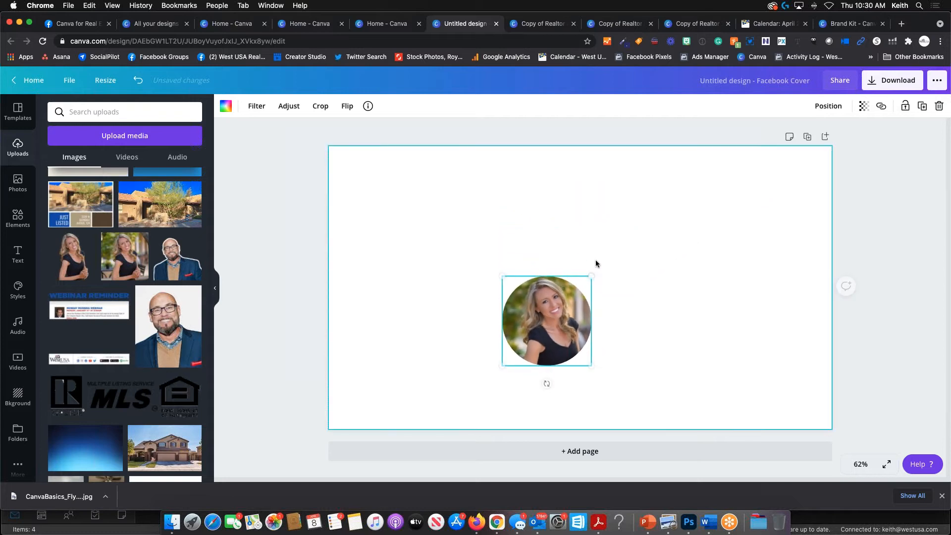
{"action": "left_click_drag", "start_coordinate": [546, 324], "coordinate": [388, 379]}
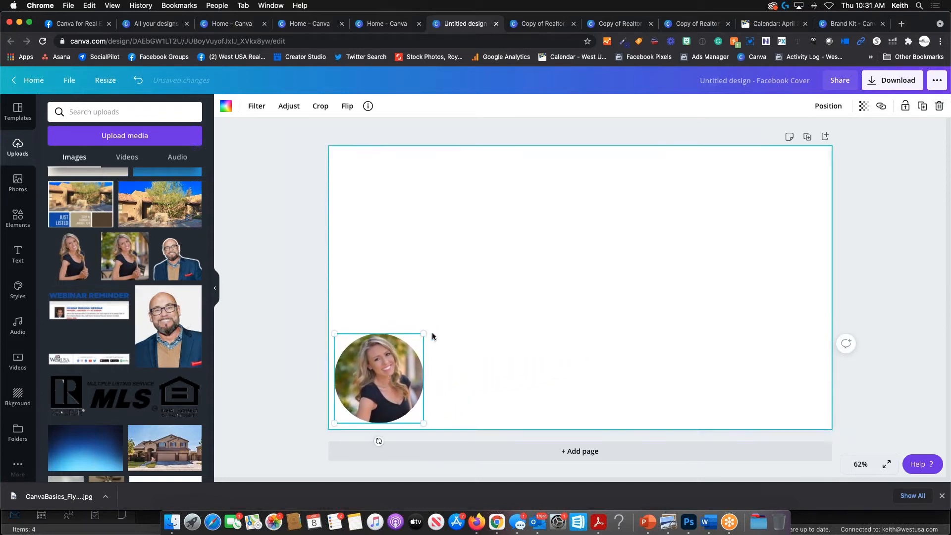
{"action": "left_click_drag", "start_coordinate": [423, 333], "coordinate": [379, 378]}
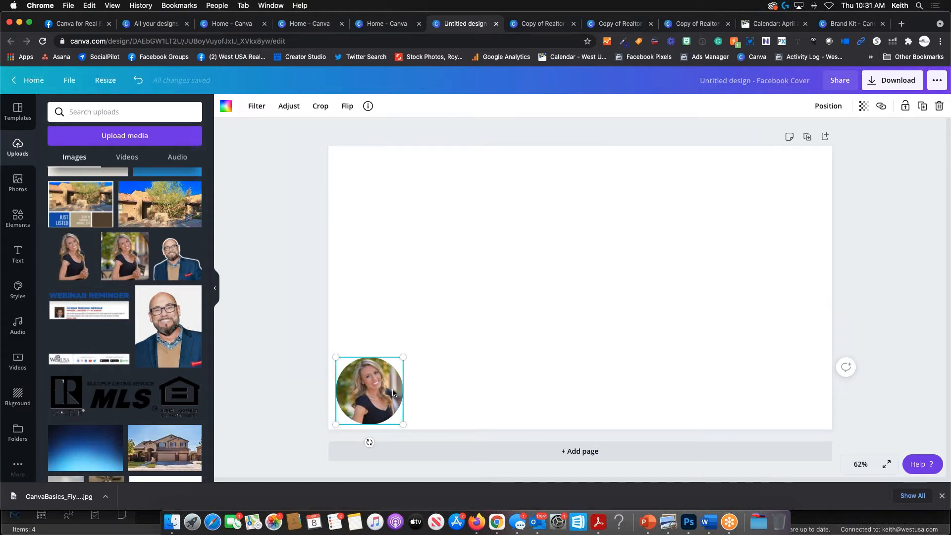
{"action": "key", "text": "Delete"}
{"action": "key", "text": "Delete"}
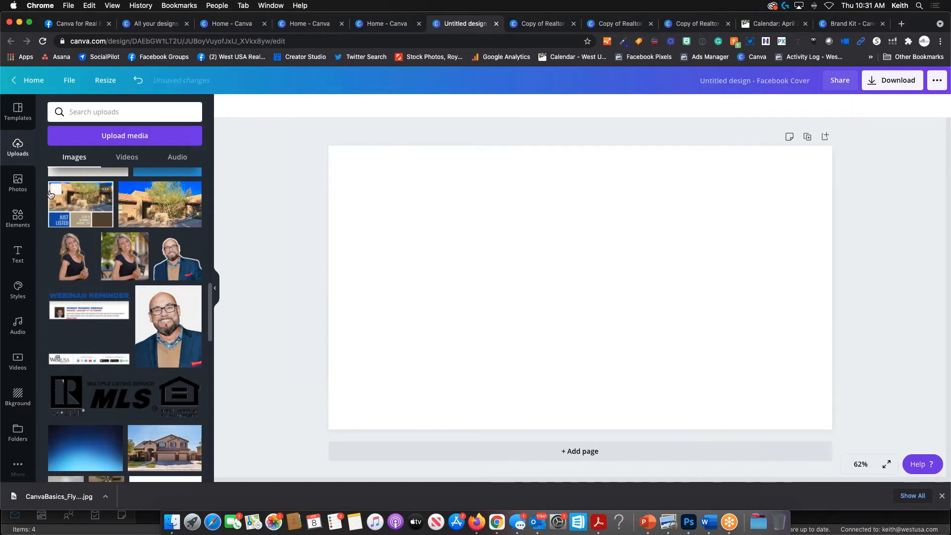
{"action": "left_click", "coordinate": [18, 218]}
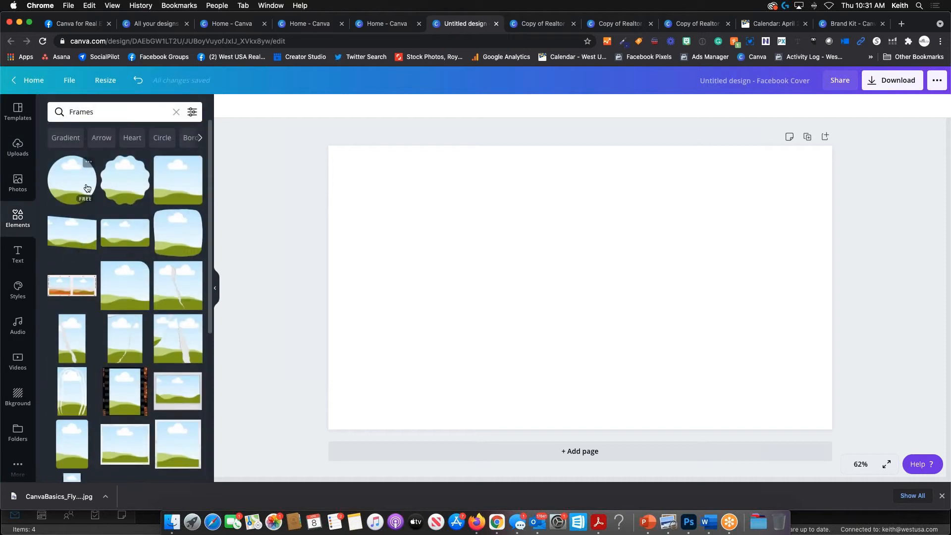
{"action": "left_click", "coordinate": [133, 191]}
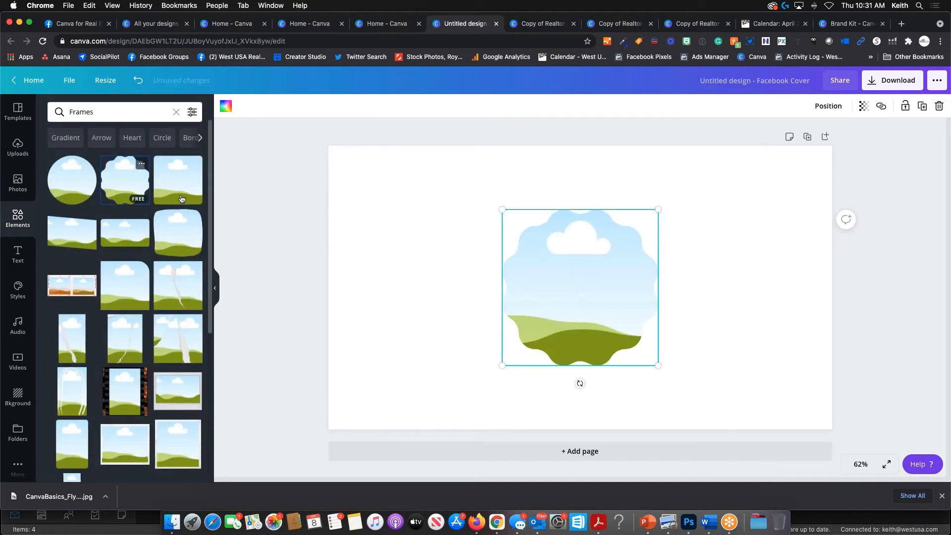
{"action": "key", "text": "Delete"}
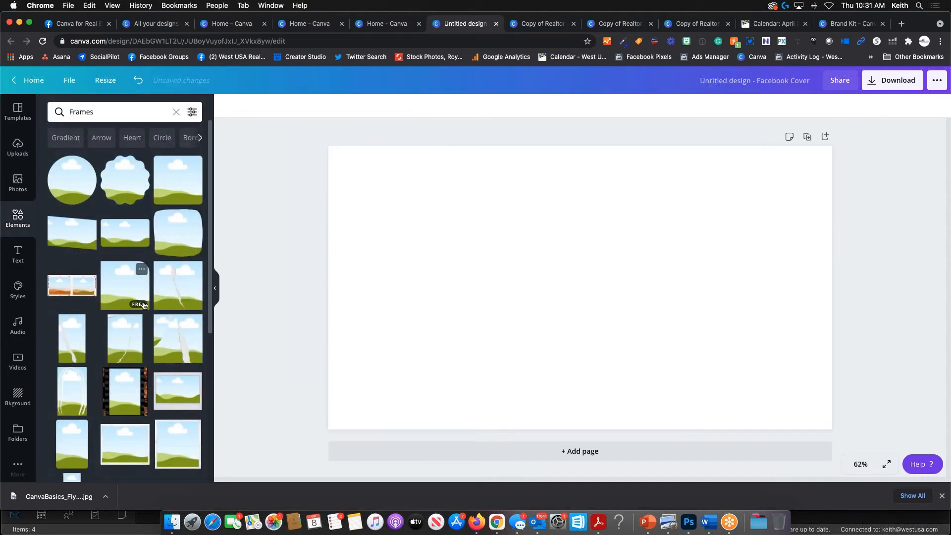
{"action": "scroll", "coordinate": [134, 292], "scroll_direction": "down", "scroll_amount": 5}
{"action": "left_click", "coordinate": [122, 198]}
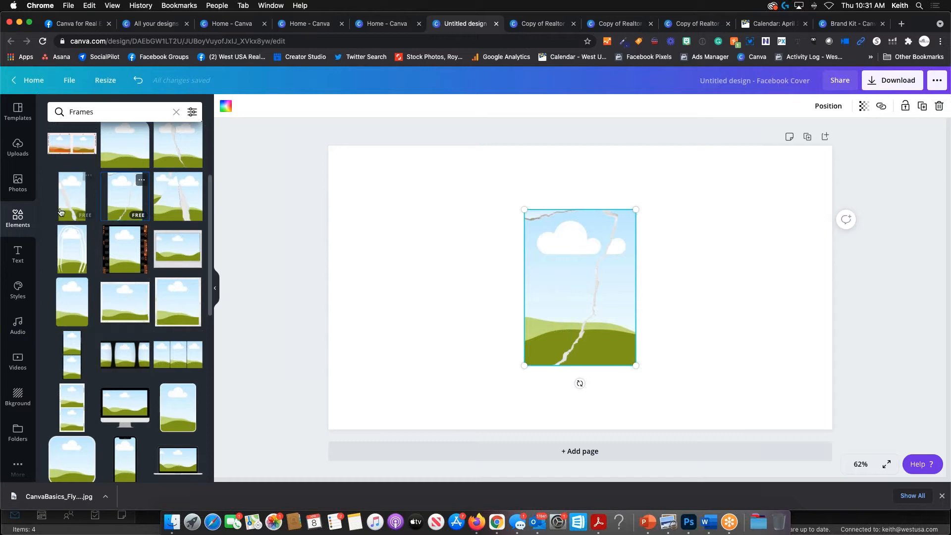
{"action": "left_click", "coordinate": [17, 183]}
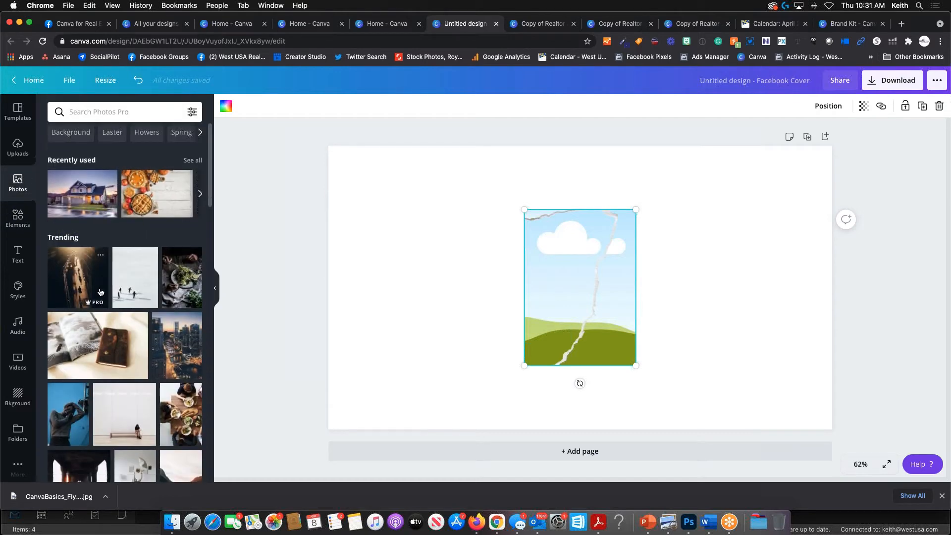
{"action": "left_click", "coordinate": [18, 148]}
{"action": "left_click", "coordinate": [125, 256]}
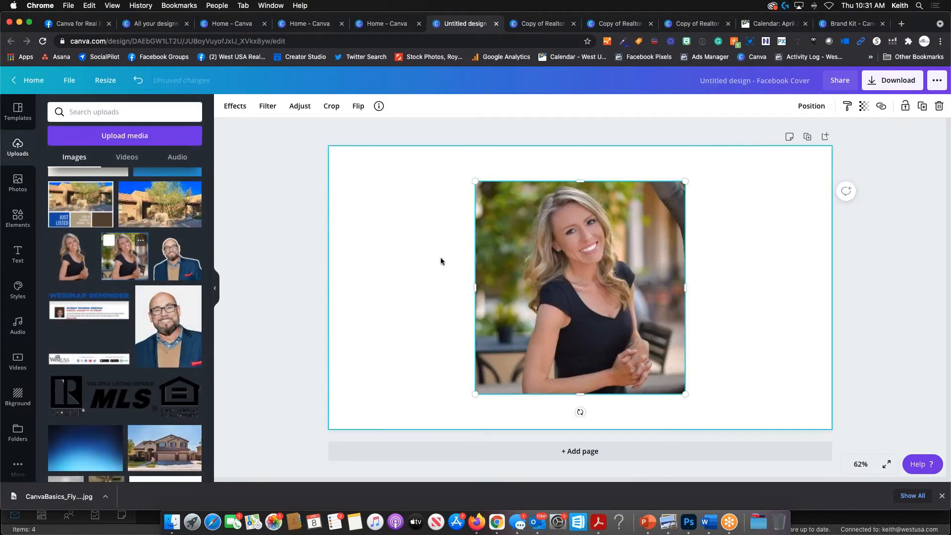
{"action": "left_click_drag", "start_coordinate": [582, 275], "coordinate": [570, 296]}
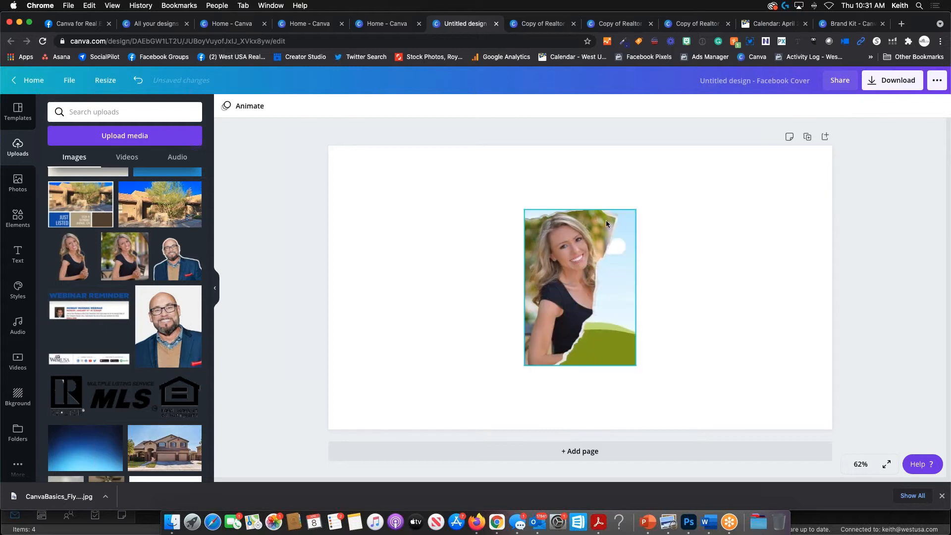
{"action": "left_click", "coordinate": [626, 299]}
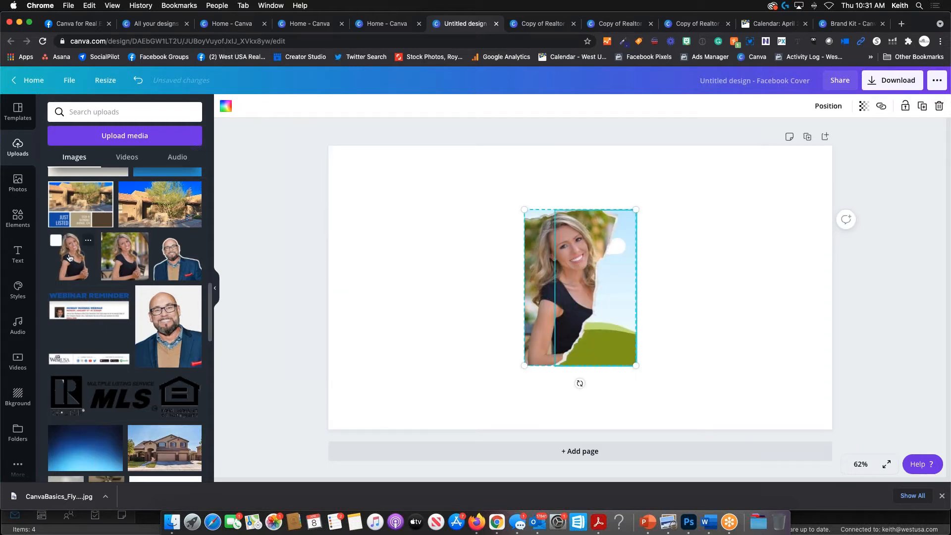
{"action": "left_click", "coordinate": [583, 289]}
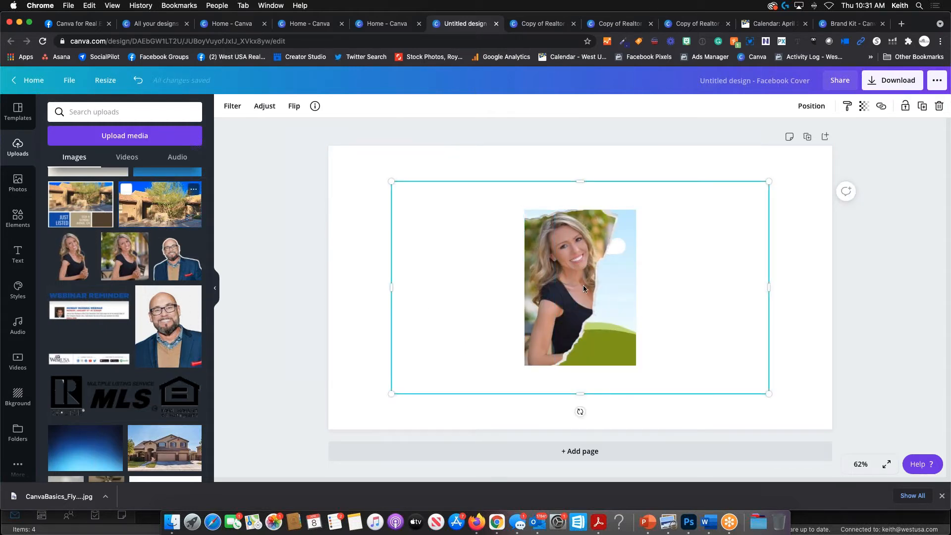
{"action": "left_click_drag", "start_coordinate": [584, 284], "coordinate": [608, 305]}
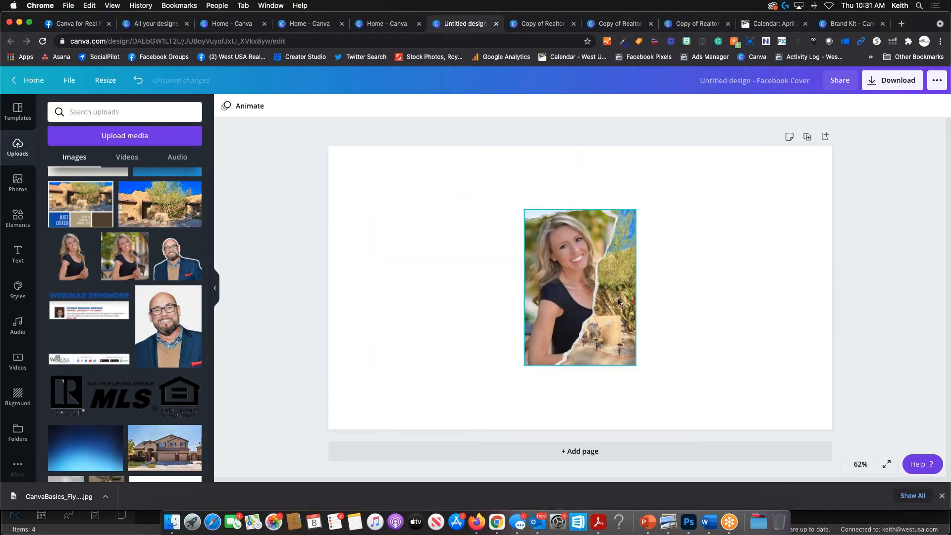
{"action": "left_click", "coordinate": [617, 301]}
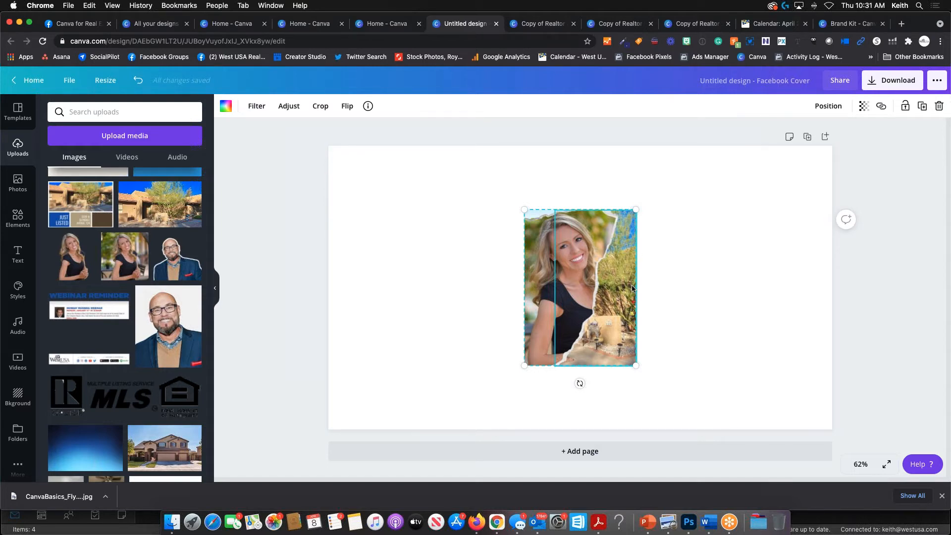
{"action": "key", "text": "Delete"}
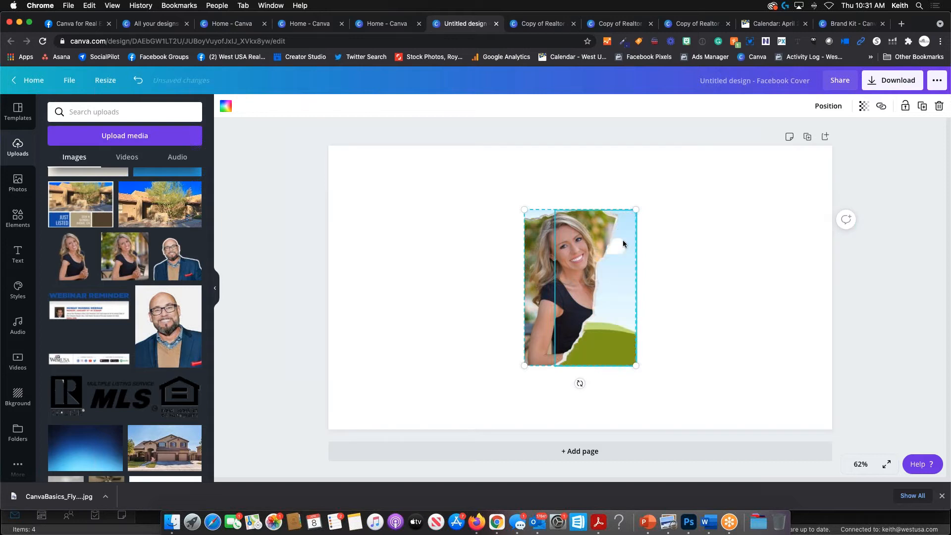
{"action": "left_click", "coordinate": [585, 260]}
{"action": "key", "text": "Delete"}
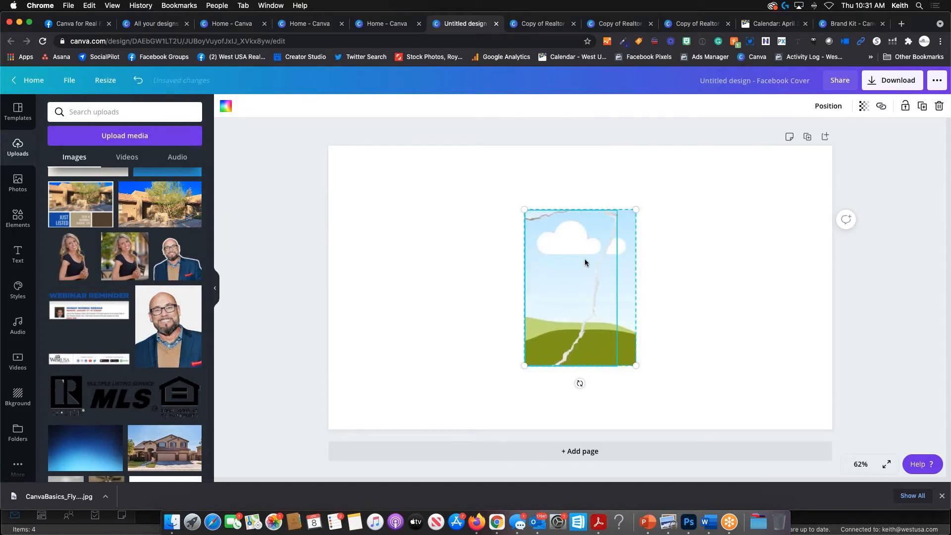
{"action": "left_click", "coordinate": [608, 247]}
{"action": "key", "text": "Delete"}
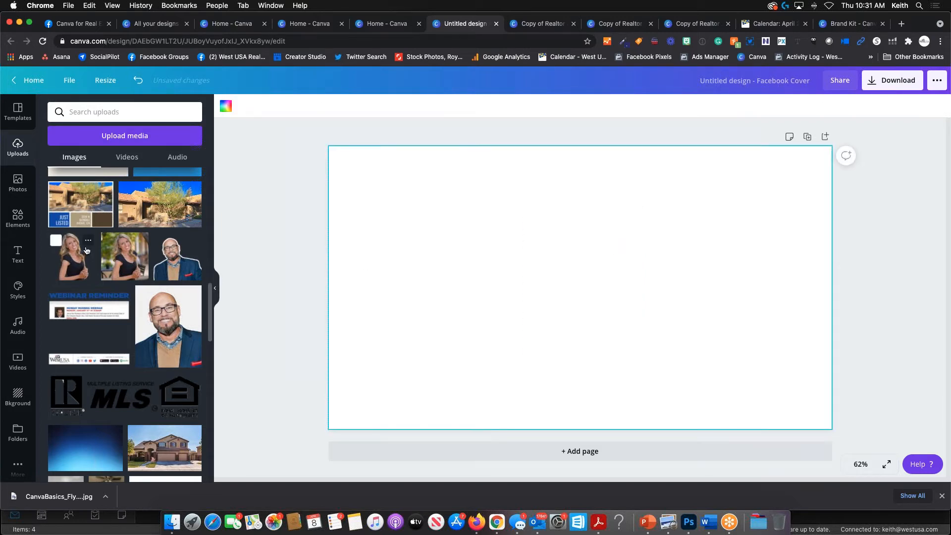
- Add the three-panel frame, enlarge it and move it up-right, then open the Realtor Notepad design
{"action": "left_click", "coordinate": [17, 218]}
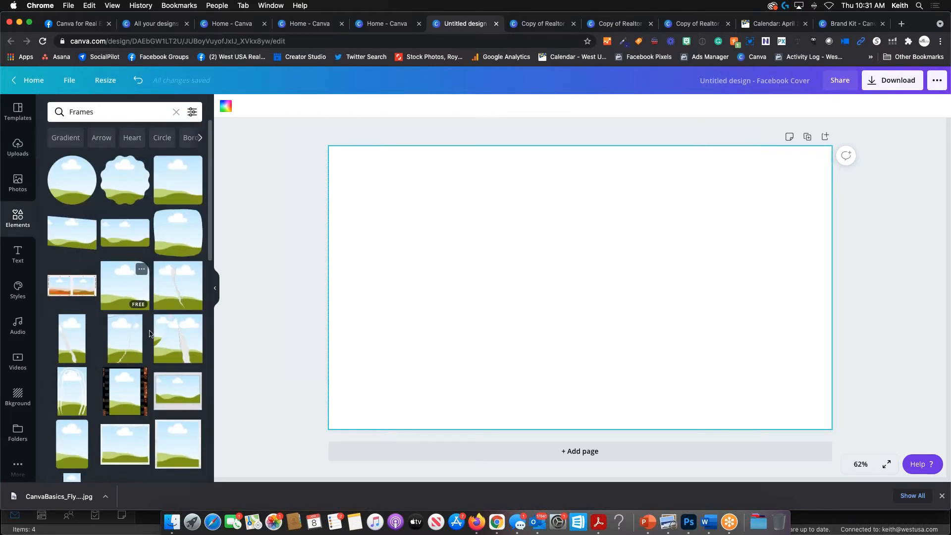
{"action": "key", "text": "ctrl+Up"}
{"action": "left_click", "coordinate": [496, 333]}
{"action": "scroll", "coordinate": [70, 282], "scroll_direction": "down", "scroll_amount": 3}
{"action": "scroll", "coordinate": [71, 283], "scroll_direction": "down", "scroll_amount": 4}
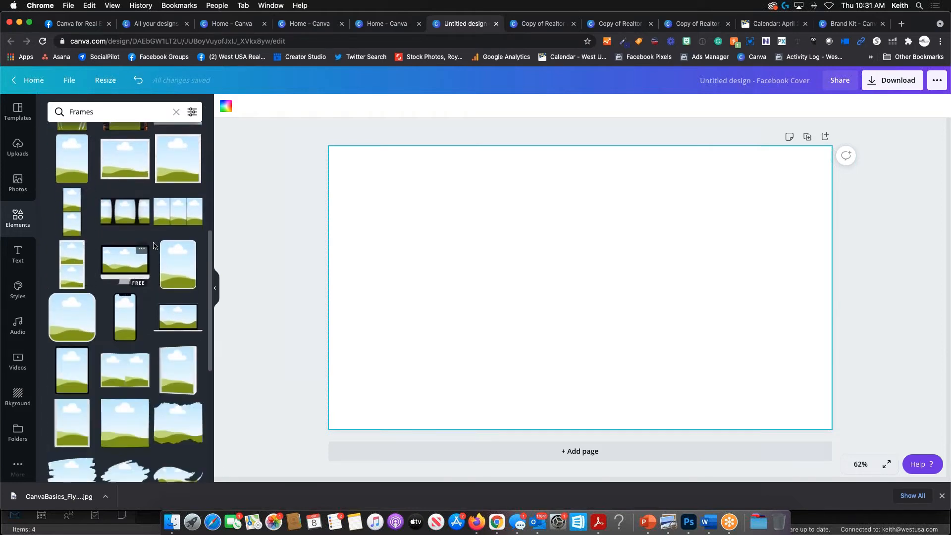
{"action": "left_click", "coordinate": [180, 216]}
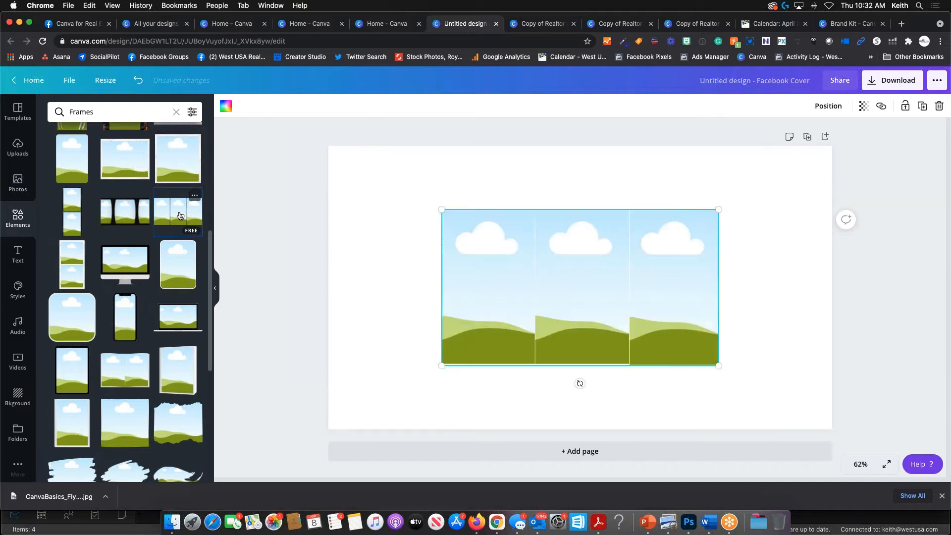
{"action": "left_click_drag", "start_coordinate": [414, 377], "coordinate": [366, 400]}
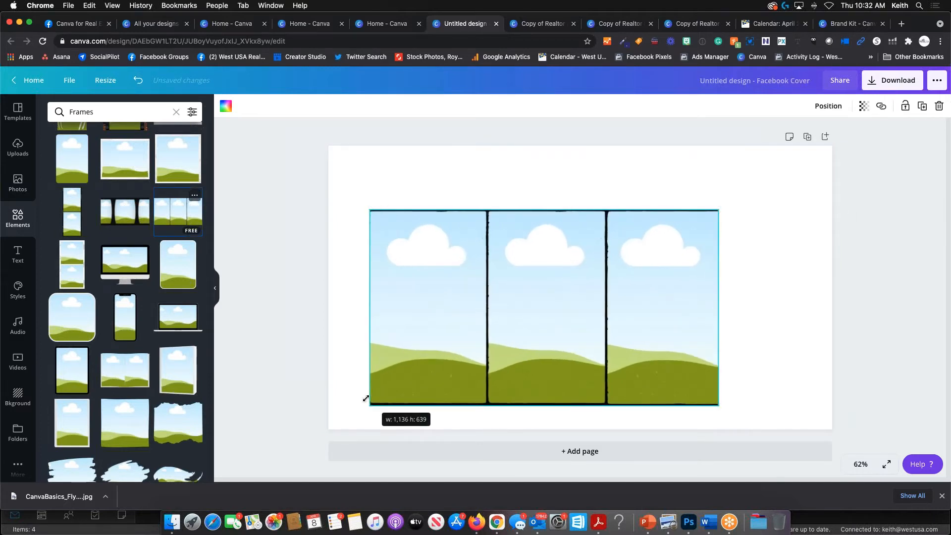
{"action": "left_click_drag", "start_coordinate": [510, 293], "coordinate": [532, 282]}
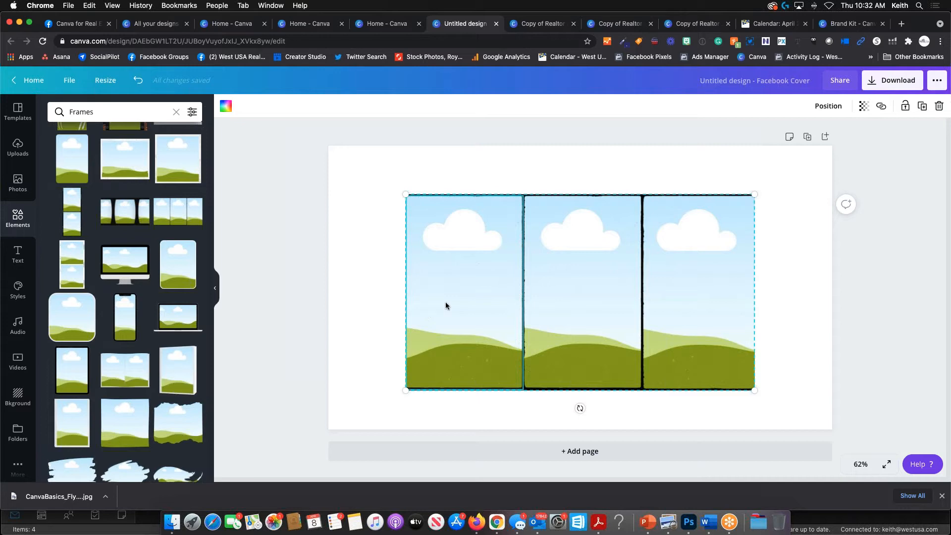
{"action": "left_click", "coordinate": [542, 24]}
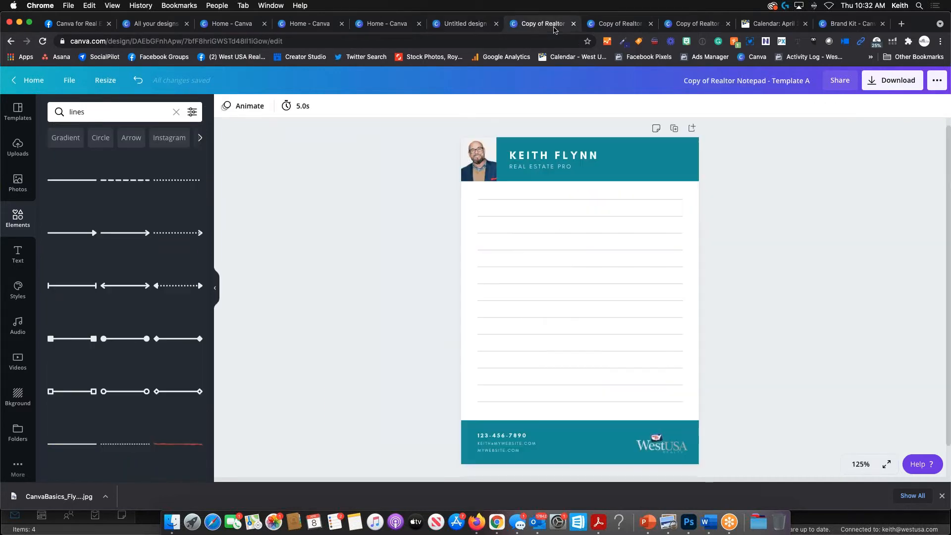
- Slightly enlarge the living-room photo on the Open House postcard, then open the Realtor Listing Sheet
{"action": "left_click", "coordinate": [609, 26]}
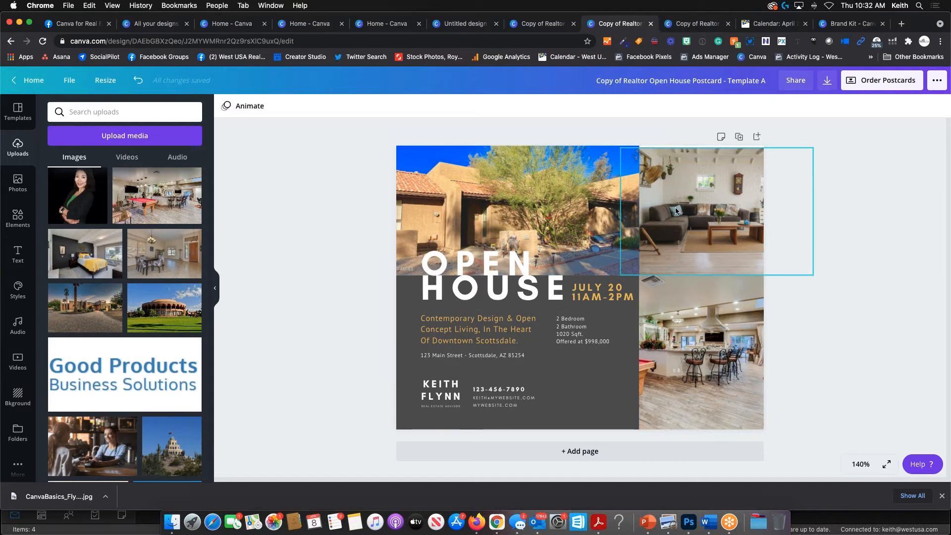
{"action": "left_click", "coordinate": [684, 164]}
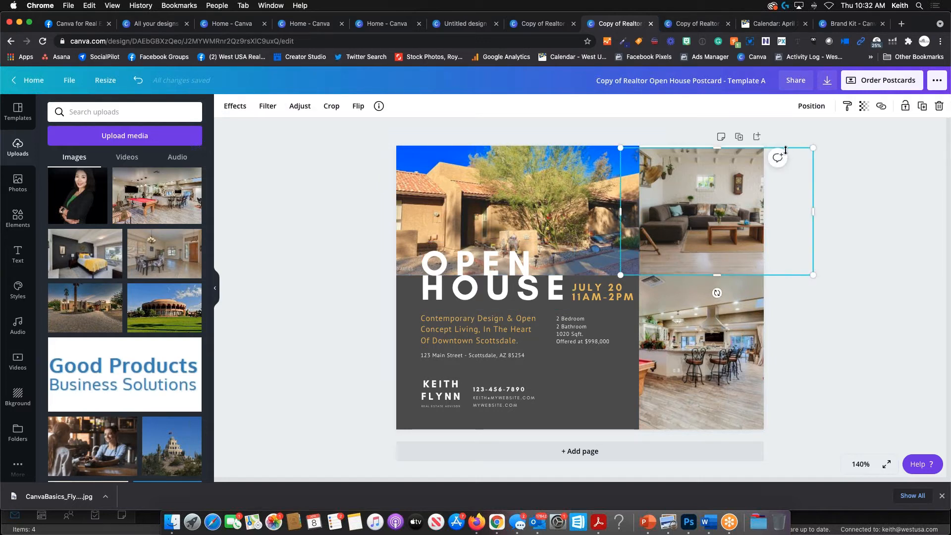
{"action": "left_click_drag", "start_coordinate": [811, 150], "coordinate": [820, 143]}
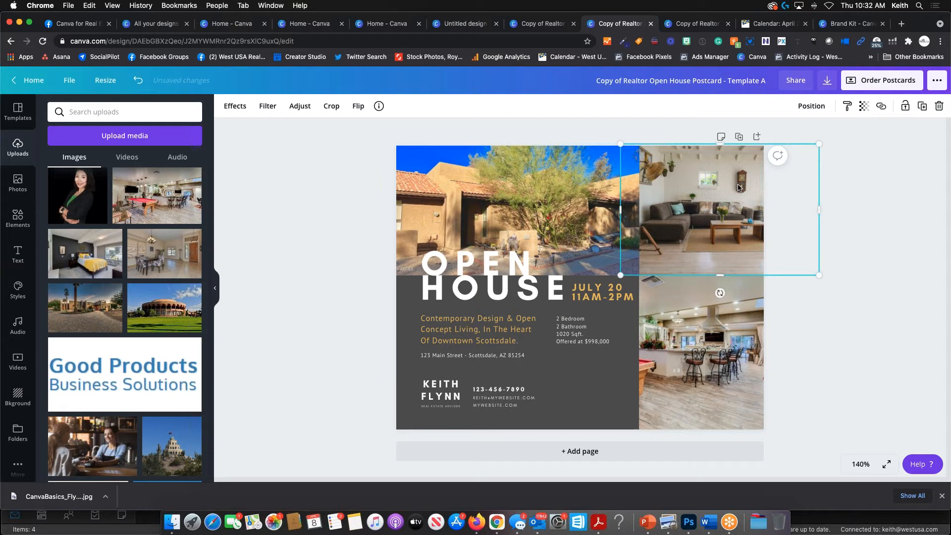
{"action": "left_click", "coordinate": [530, 124]}
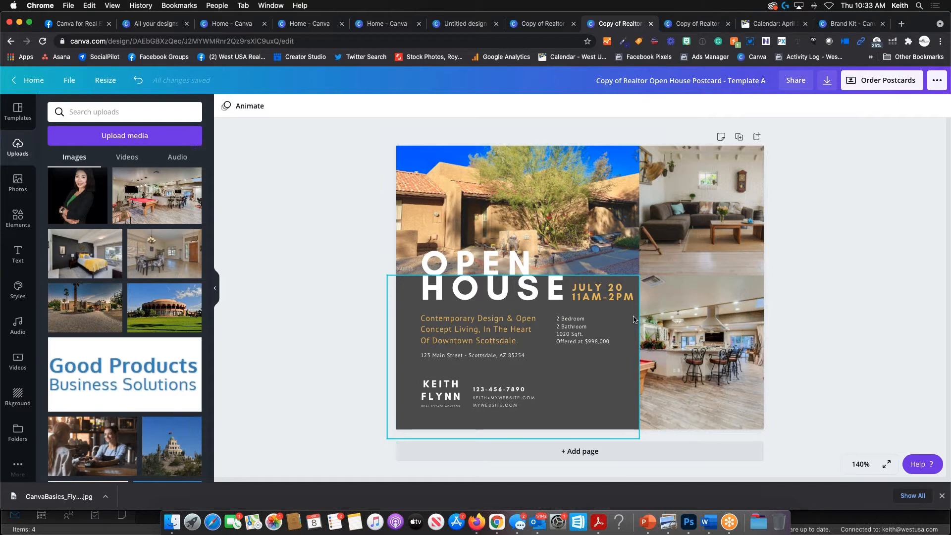
{"action": "left_click", "coordinate": [683, 265]}
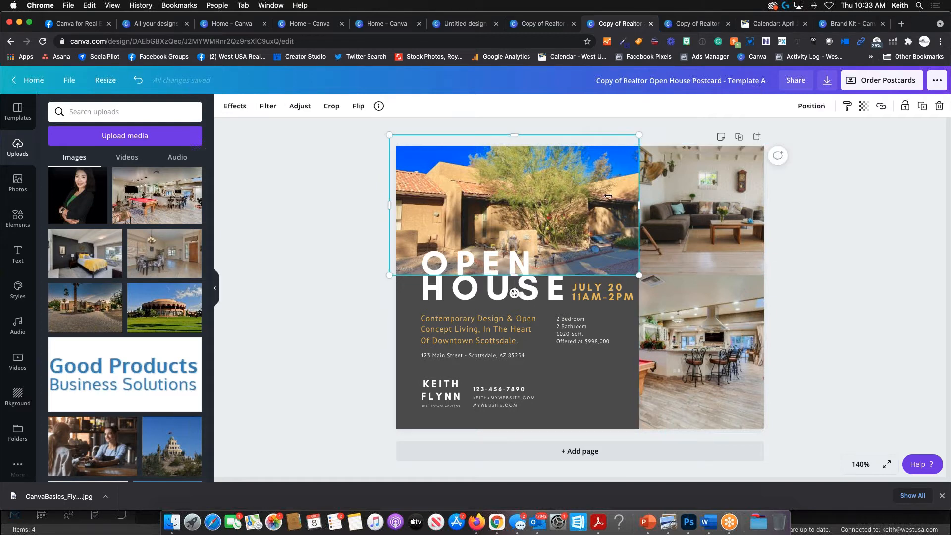
{"action": "left_click", "coordinate": [668, 318]}
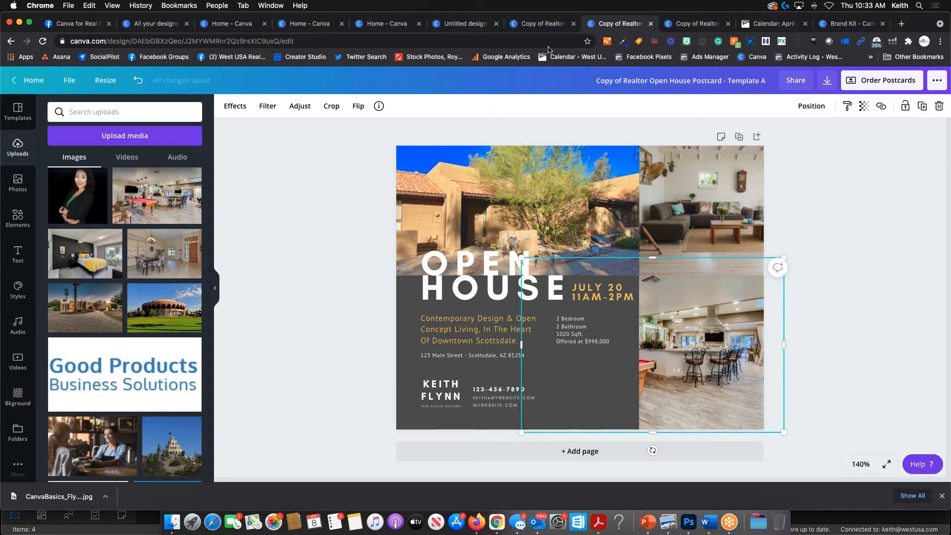
{"action": "left_click", "coordinate": [699, 24]}
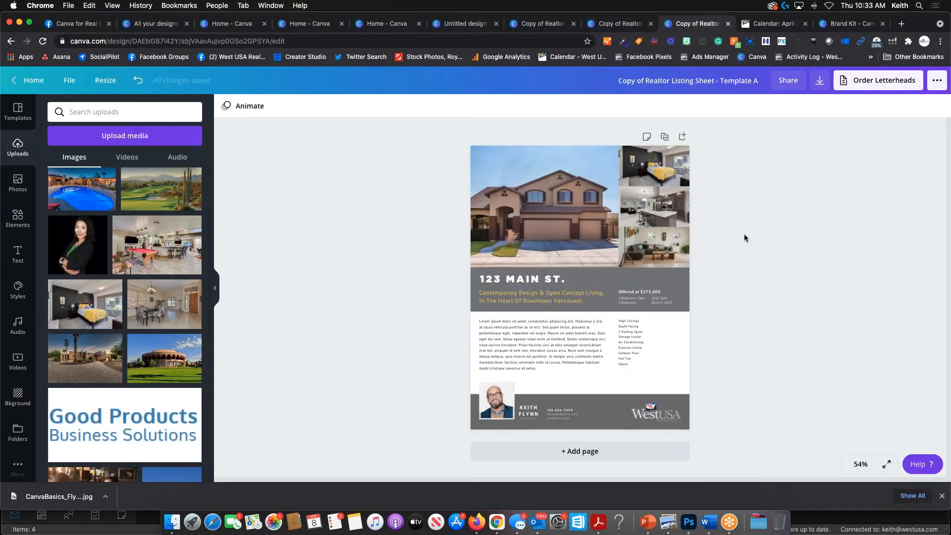
- Zoom the listing sheet to 100% and scroll it, then return to the Untitled Facebook Cover
{"action": "key", "text": "super+equal"}
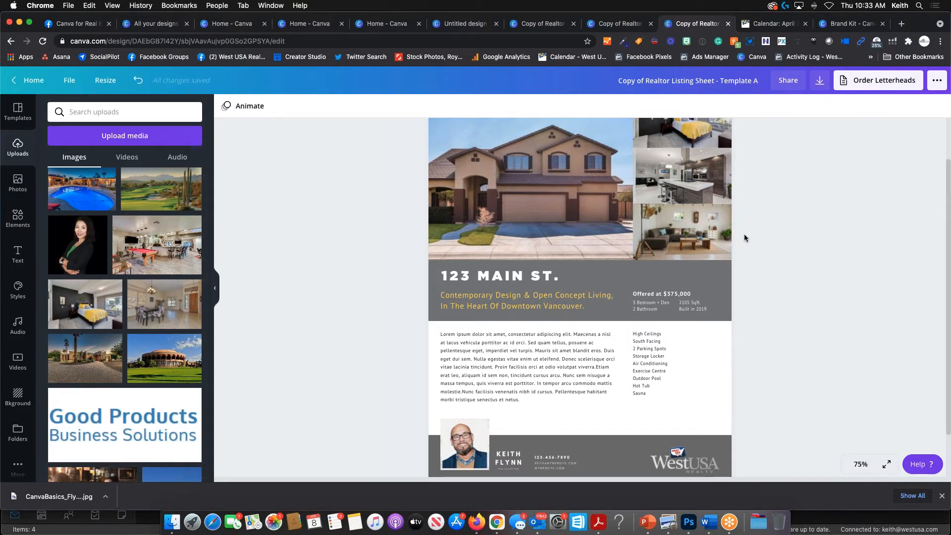
{"action": "key", "text": "super+equal"}
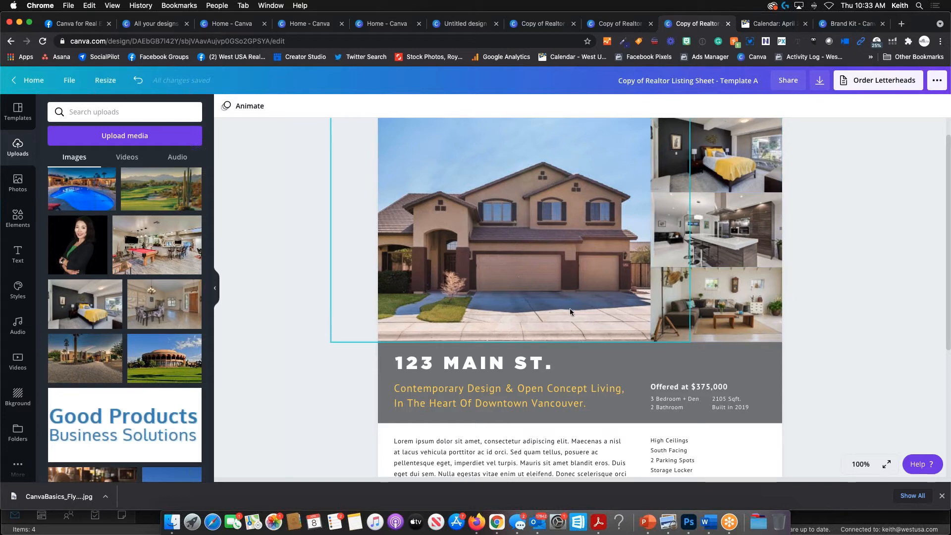
{"action": "scroll", "coordinate": [584, 257], "scroll_direction": "down", "scroll_amount": 3}
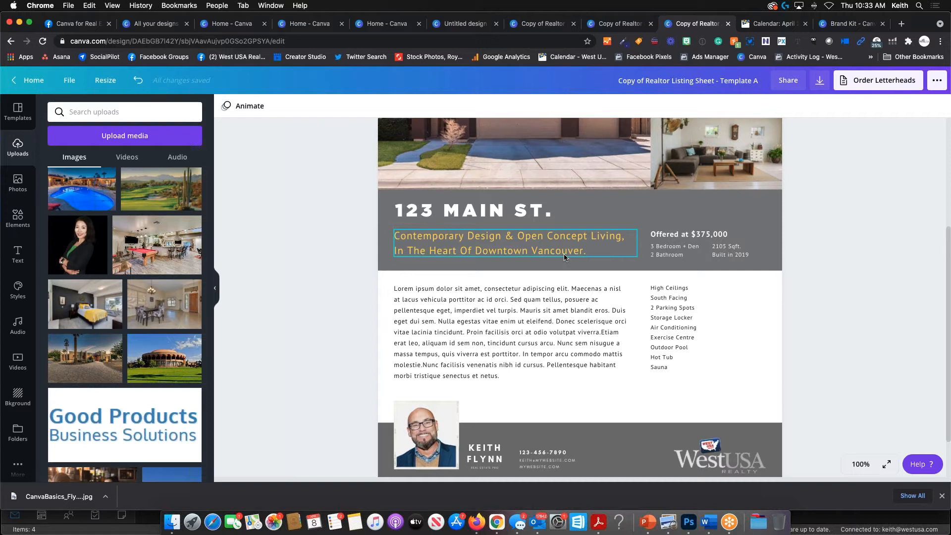
{"action": "scroll", "coordinate": [566, 261], "scroll_direction": "down", "scroll_amount": 1}
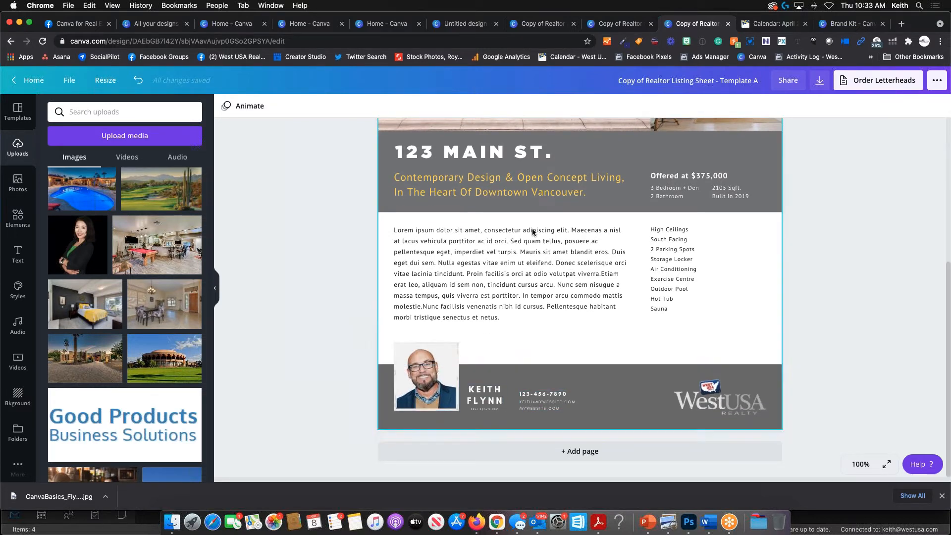
{"action": "left_click", "coordinate": [446, 29]}
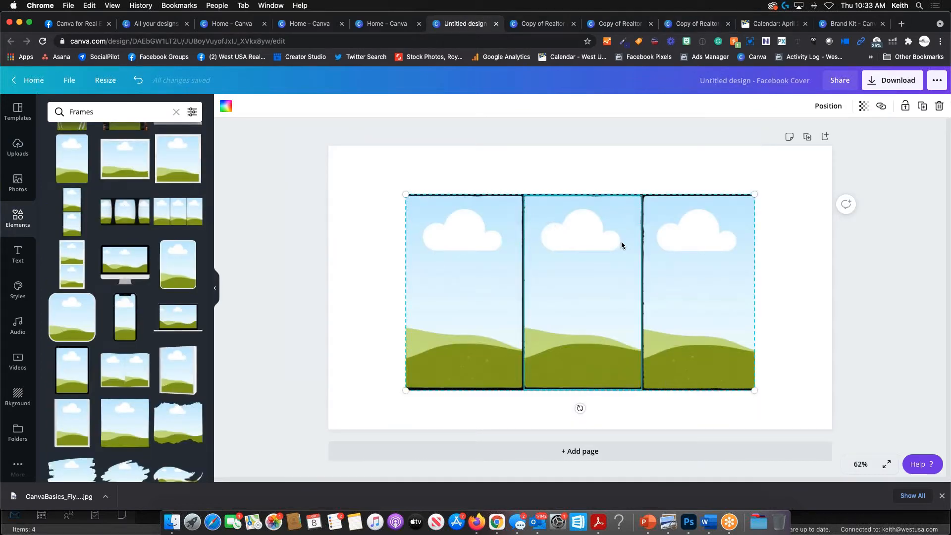
- Raise the three-panel frame onto the cover's centre line and add the house exterior photo from Uploads
{"action": "left_click_drag", "start_coordinate": [589, 267], "coordinate": [589, 228]}
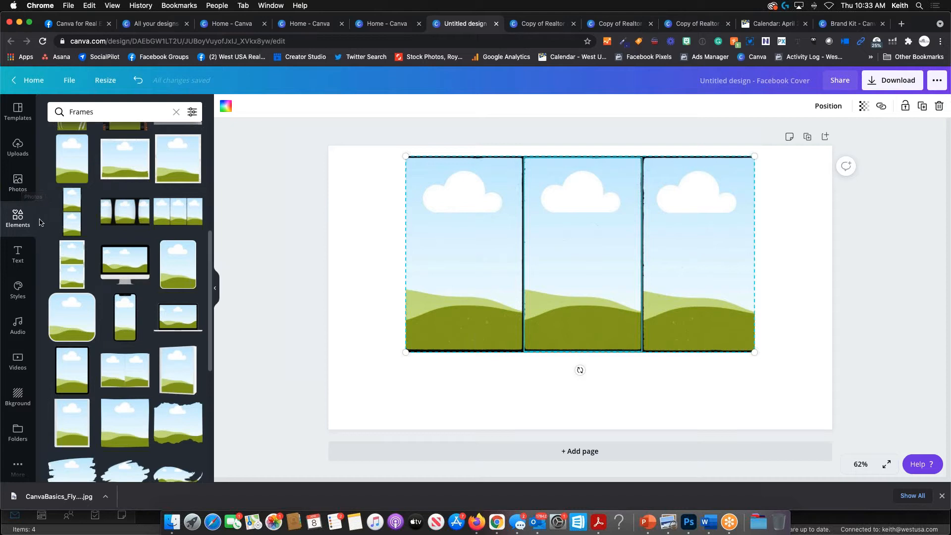
{"action": "left_click_drag", "start_coordinate": [554, 235], "coordinate": [554, 236]}
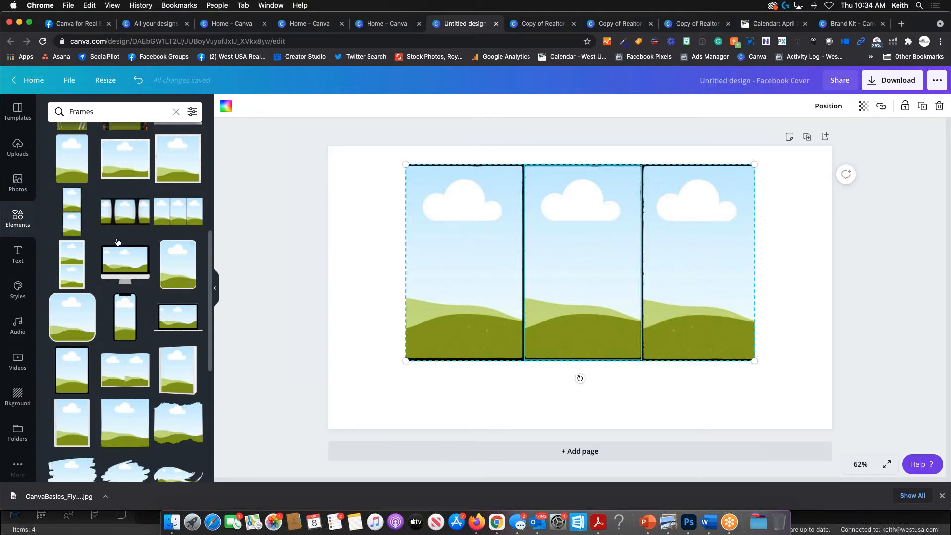
{"action": "left_click", "coordinate": [18, 182]}
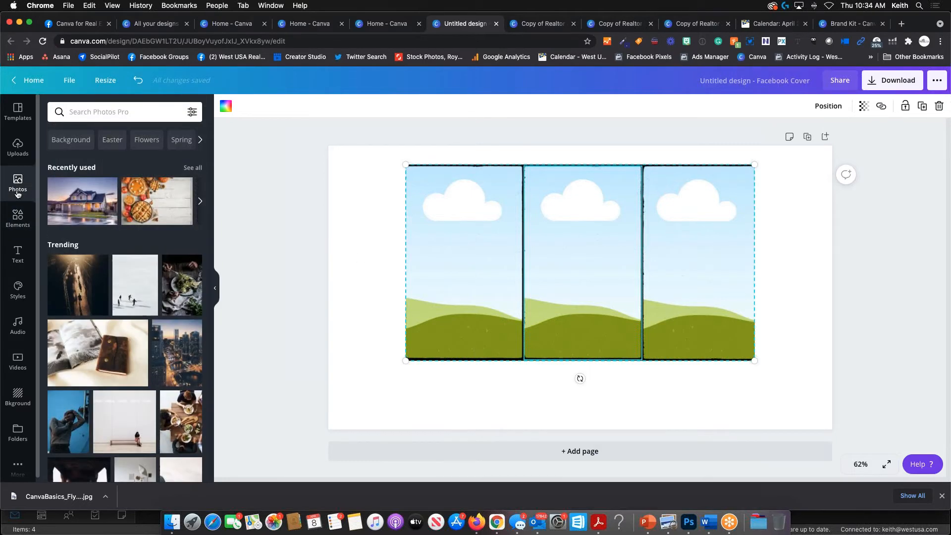
{"action": "left_click", "coordinate": [18, 146]}
{"action": "scroll", "coordinate": [168, 251], "scroll_direction": "up", "scroll_amount": 3}
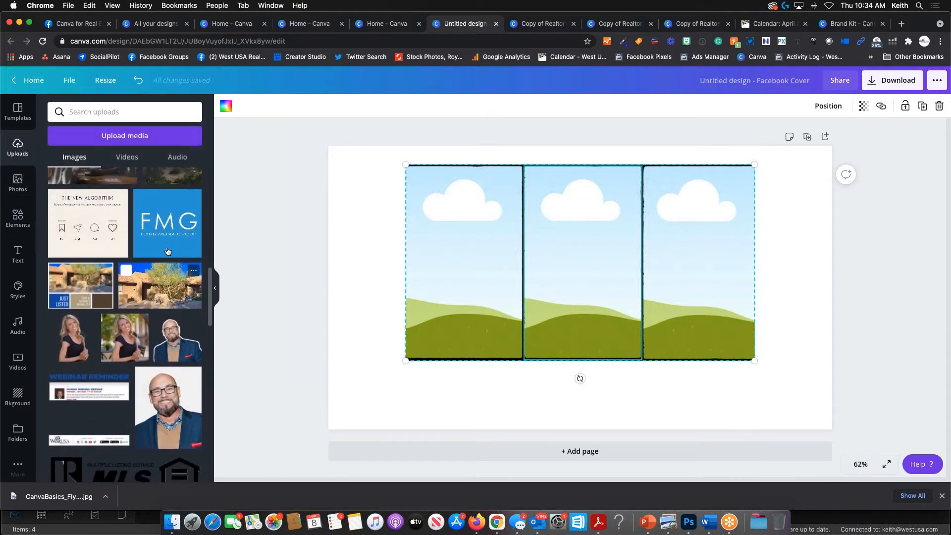
{"action": "left_click", "coordinate": [168, 284]}
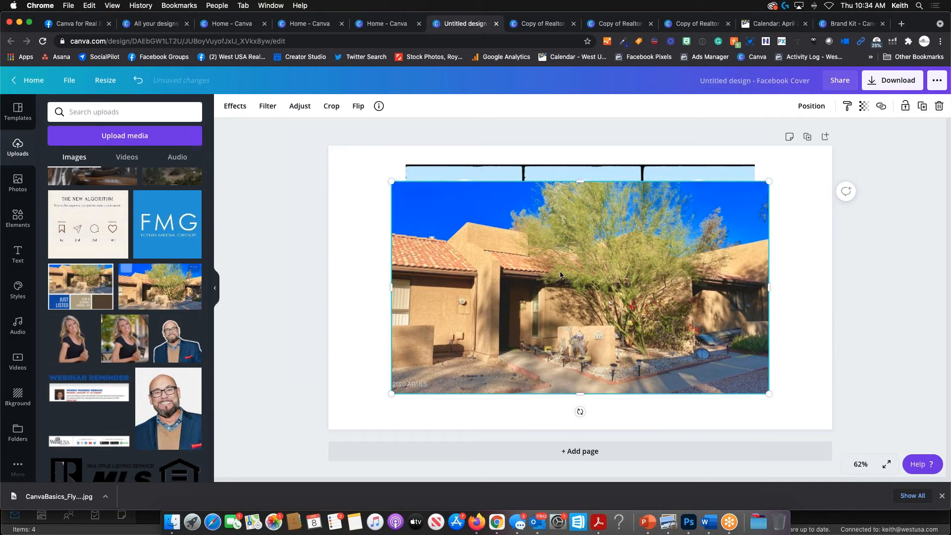
- Place the house photo in the left panel, shifted to show the entrance
{"action": "left_click_drag", "start_coordinate": [567, 253], "coordinate": [483, 286]}
{"action": "double_click", "coordinate": [482, 287]}
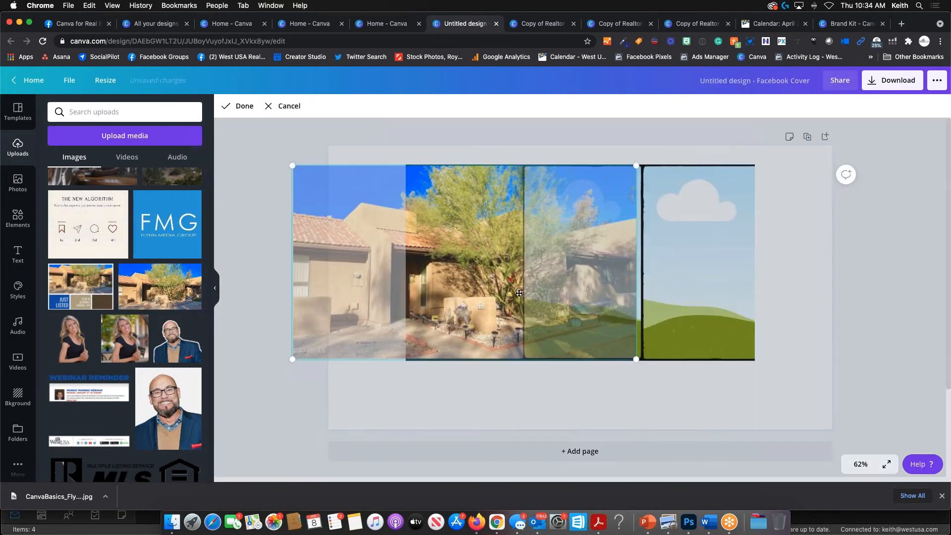
{"action": "left_click_drag", "start_coordinate": [482, 288], "coordinate": [552, 287]}
{"action": "left_click", "coordinate": [498, 147]}
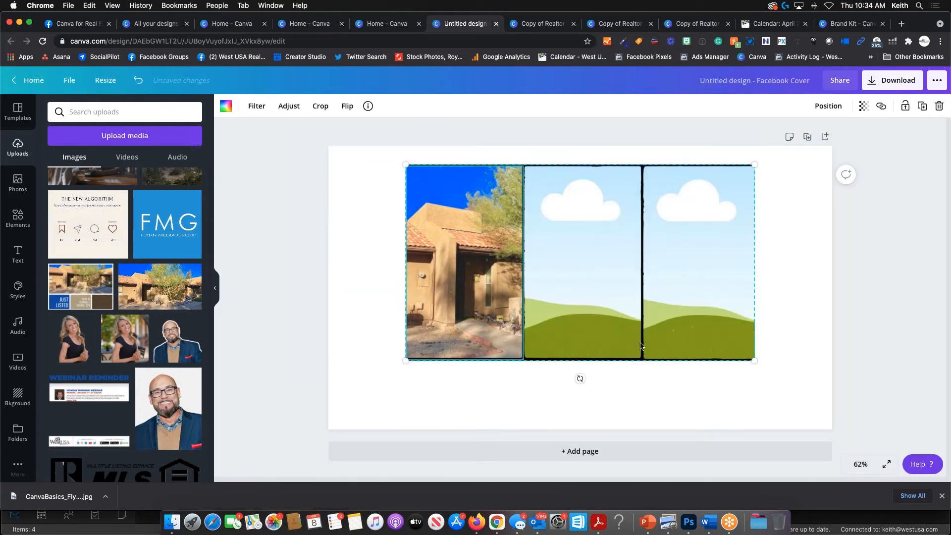
- Drop the pool-table kitchen photo into the middle panel
{"action": "left_click", "coordinate": [594, 249]}
{"action": "scroll", "coordinate": [138, 269], "scroll_direction": "down", "scroll_amount": 10}
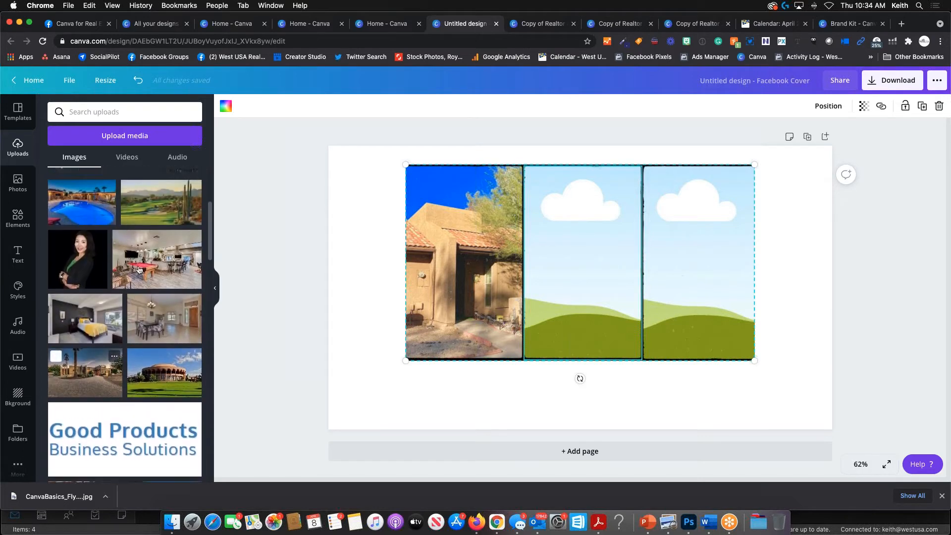
{"action": "scroll", "coordinate": [138, 269], "scroll_direction": "up", "scroll_amount": 1}
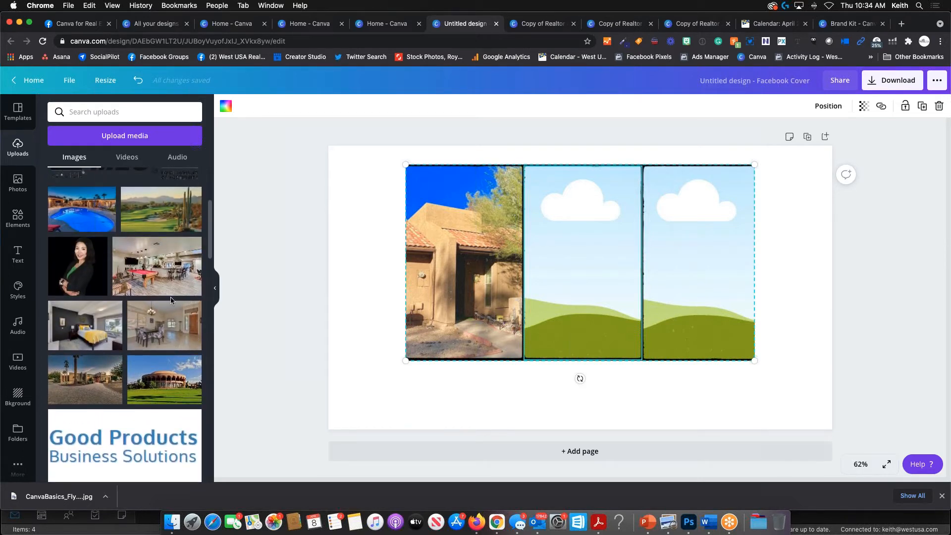
{"action": "left_click_drag", "start_coordinate": [171, 295], "coordinate": [554, 314]}
- Resize the three-panel frame, shift the kitchen photo within the middle panel, and add the bedroom photo
{"action": "left_click", "coordinate": [555, 318]}
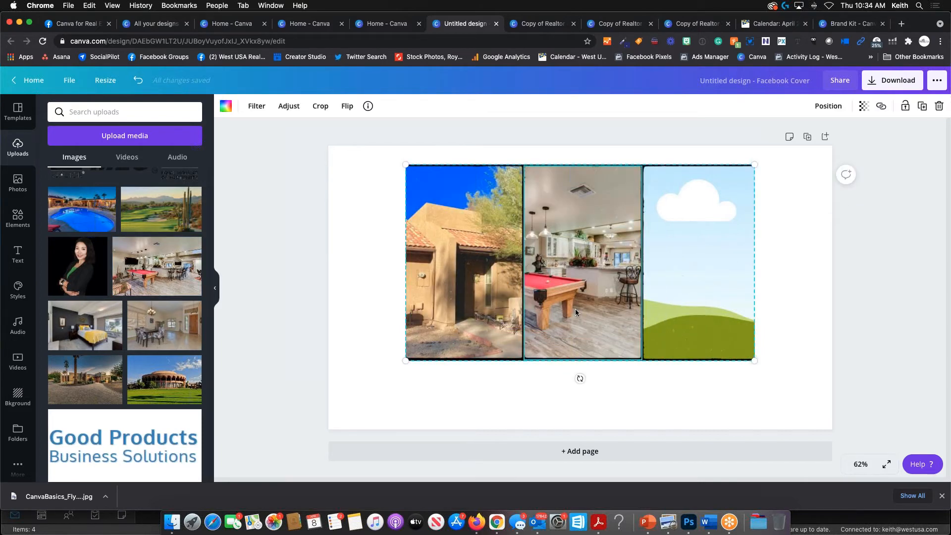
{"action": "mouse_move", "coordinate": [405, 360]}
{"action": "left_mouse_down"}
{"action": "mouse_move", "coordinate": [396, 362]}
{"action": "mouse_move", "coordinate": [422, 351]}
{"action": "left_mouse_up"}
{"action": "double_click", "coordinate": [572, 243]}
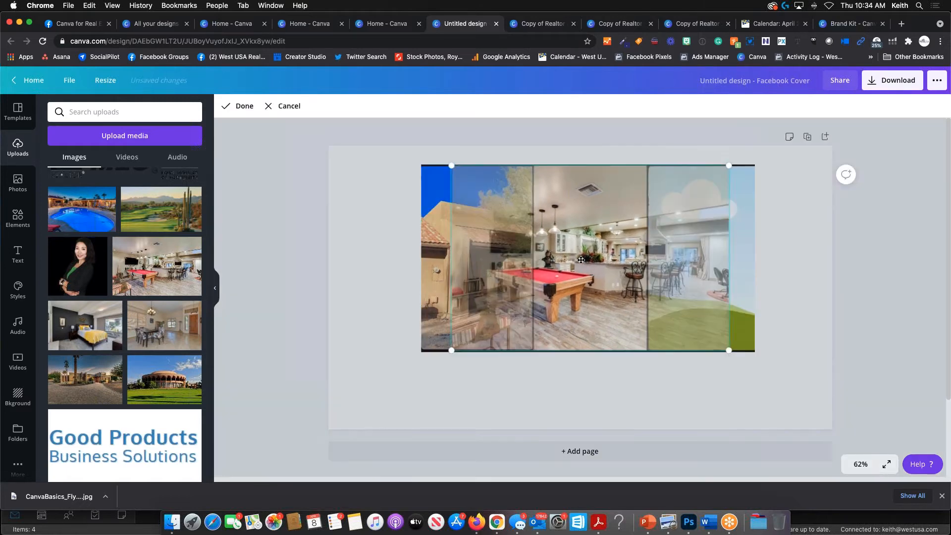
{"action": "left_click_drag", "start_coordinate": [573, 243], "coordinate": [532, 260]}
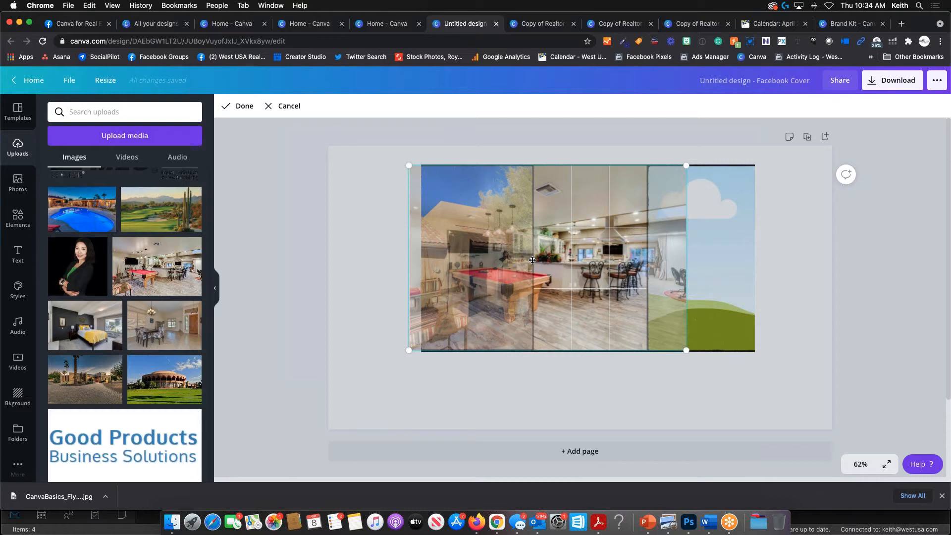
{"action": "key", "text": "Return"}
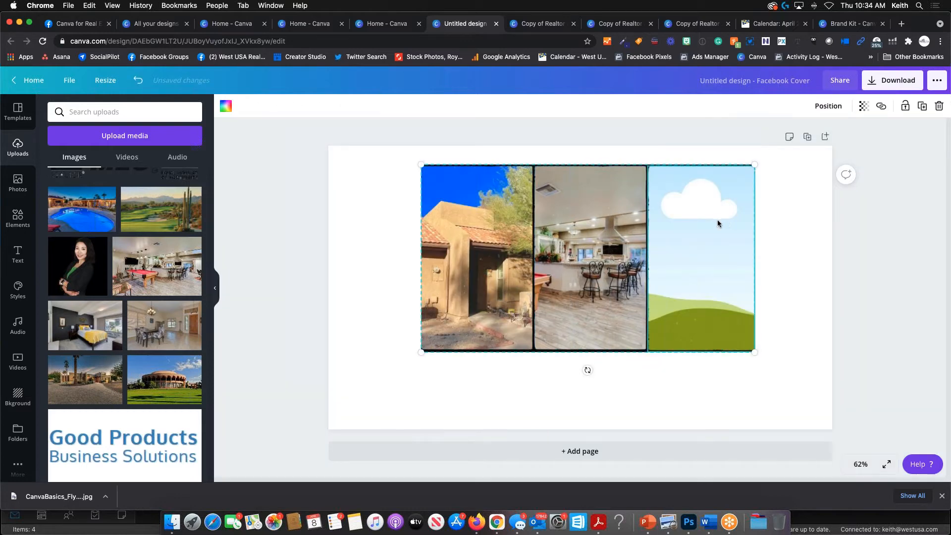
{"action": "left_click", "coordinate": [718, 219]}
{"action": "left_click", "coordinate": [98, 331]}
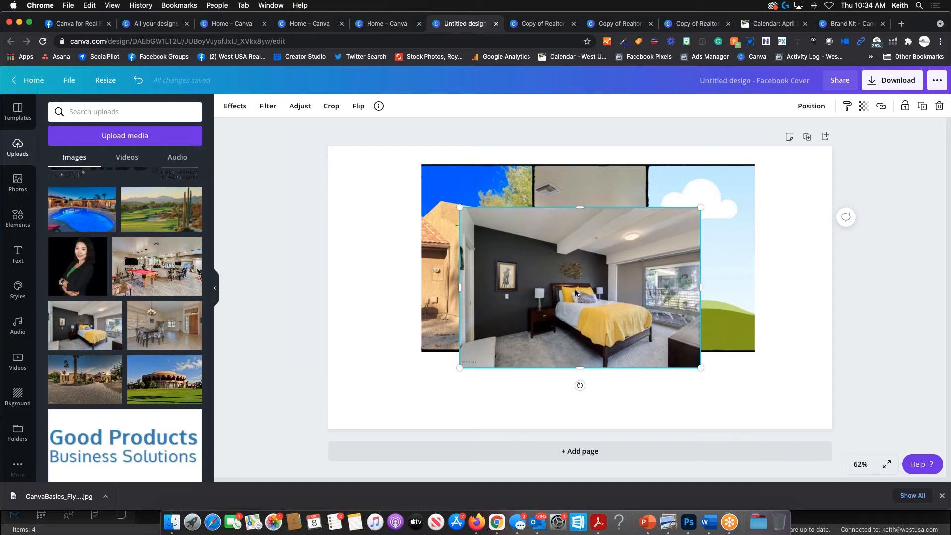
- Place the bedroom photo in the right panel and shift it left to fit
{"action": "left_click_drag", "start_coordinate": [575, 289], "coordinate": [697, 256]}
{"action": "double_click", "coordinate": [698, 263]}
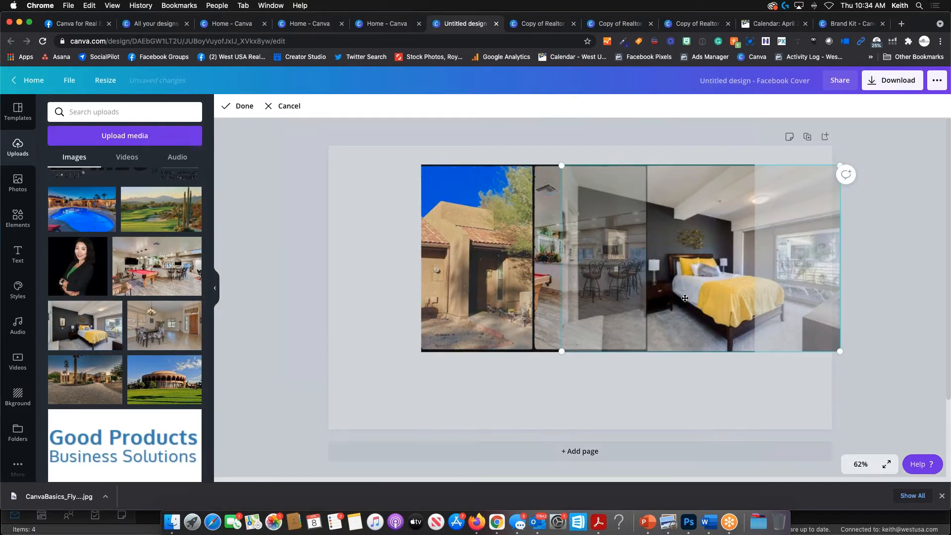
{"action": "left_click_drag", "start_coordinate": [685, 299], "coordinate": [714, 290]}
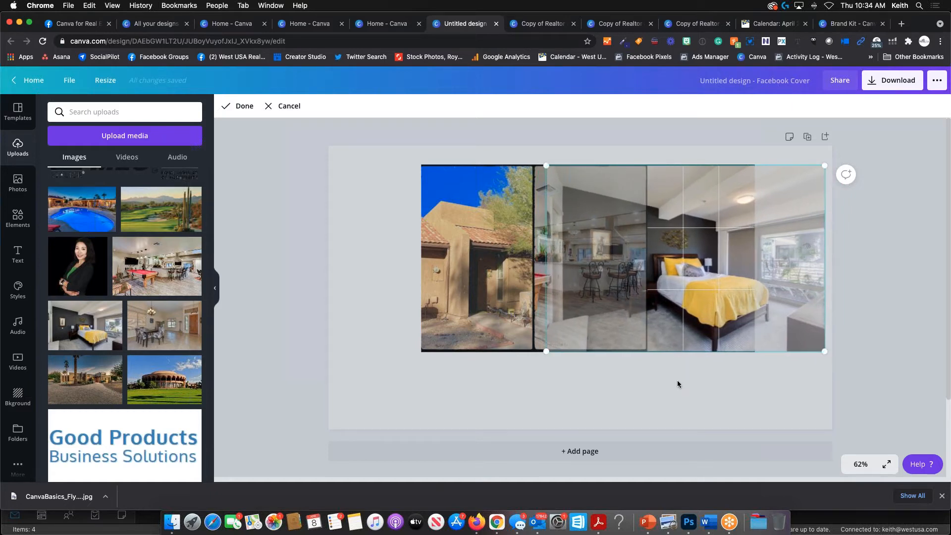
{"action": "left_click", "coordinate": [676, 380]}
- Shrink the three-photo frame slightly and centre it horizontally near the cover's top
{"action": "left_click_drag", "start_coordinate": [591, 291], "coordinate": [584, 283]}
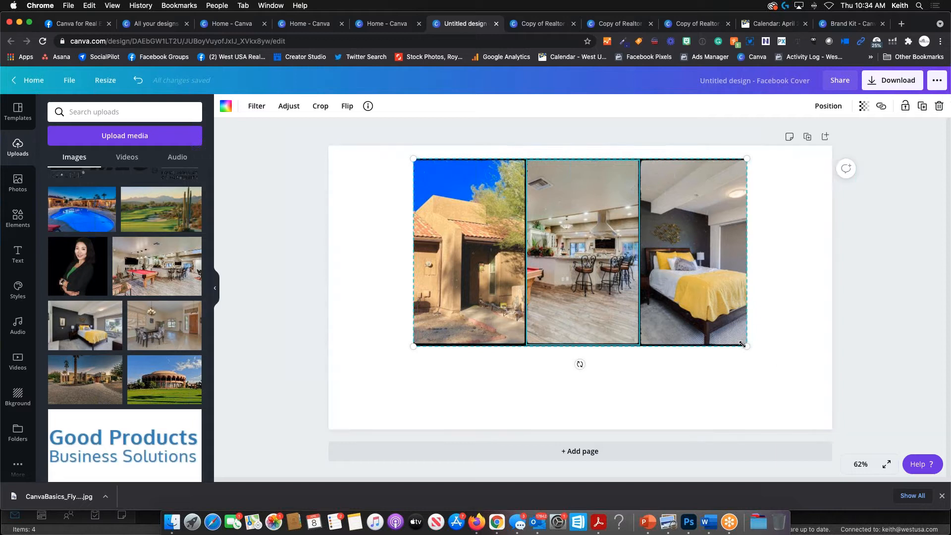
{"action": "left_click_drag", "start_coordinate": [747, 346], "coordinate": [705, 322]}
{"action": "left_click_drag", "start_coordinate": [545, 252], "coordinate": [567, 254]}
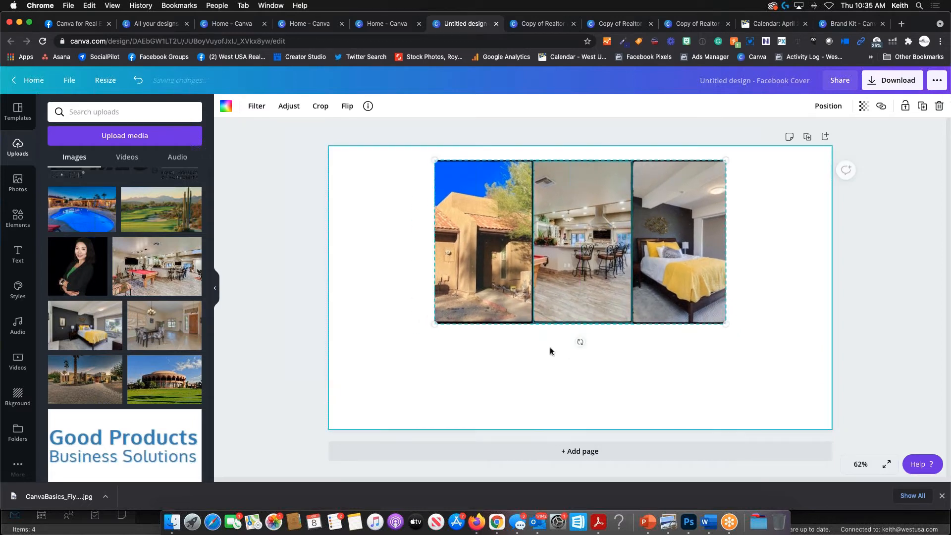
{"action": "left_click", "coordinate": [760, 365]}
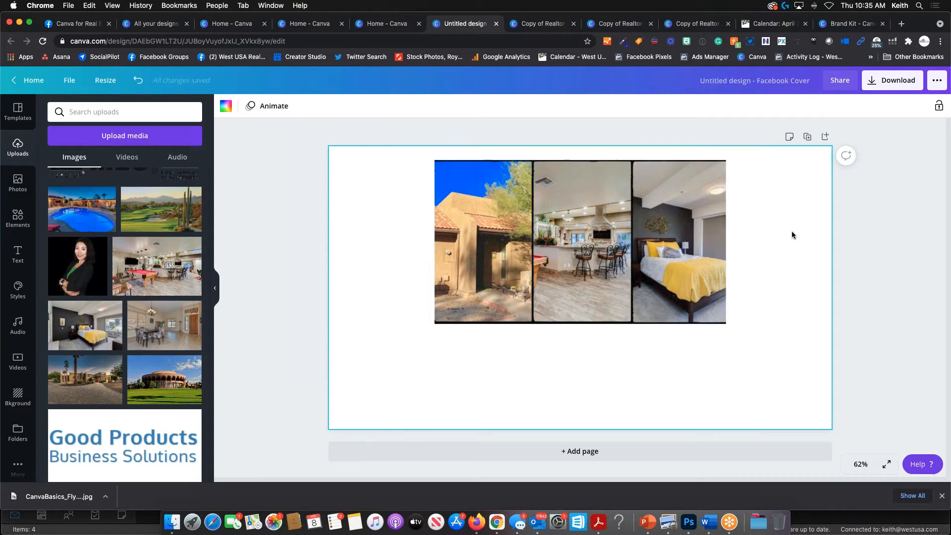
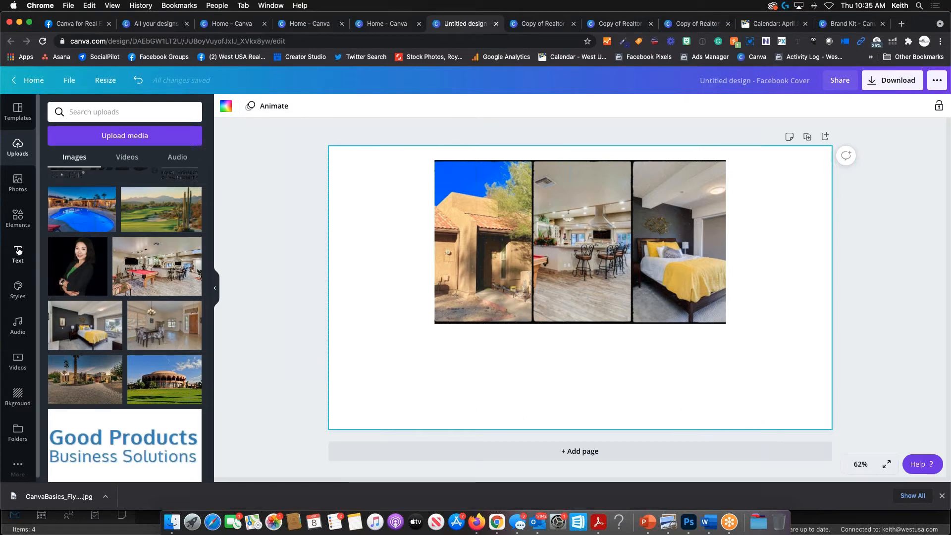
- Apply Canva's white brick texture as the cover background behind the three-photo strip
{"action": "scroll", "coordinate": [14, 394], "scroll_direction": "down", "scroll_amount": 1}
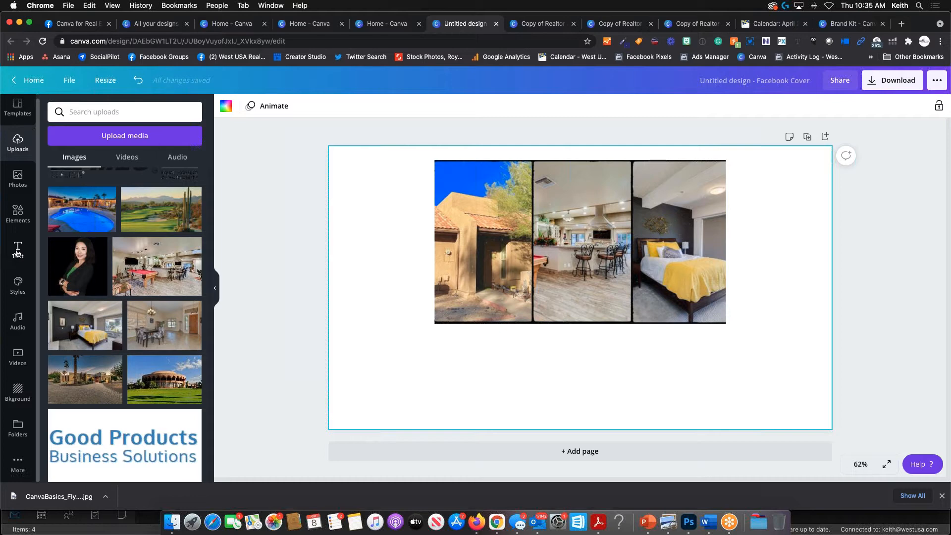
{"action": "left_click", "coordinate": [18, 392]}
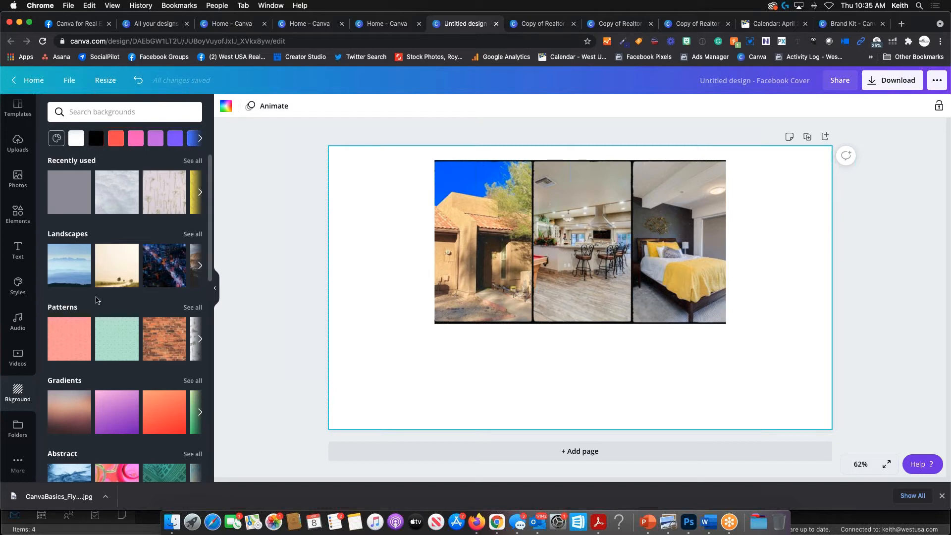
{"action": "scroll", "coordinate": [97, 308], "scroll_direction": "down", "scroll_amount": 5}
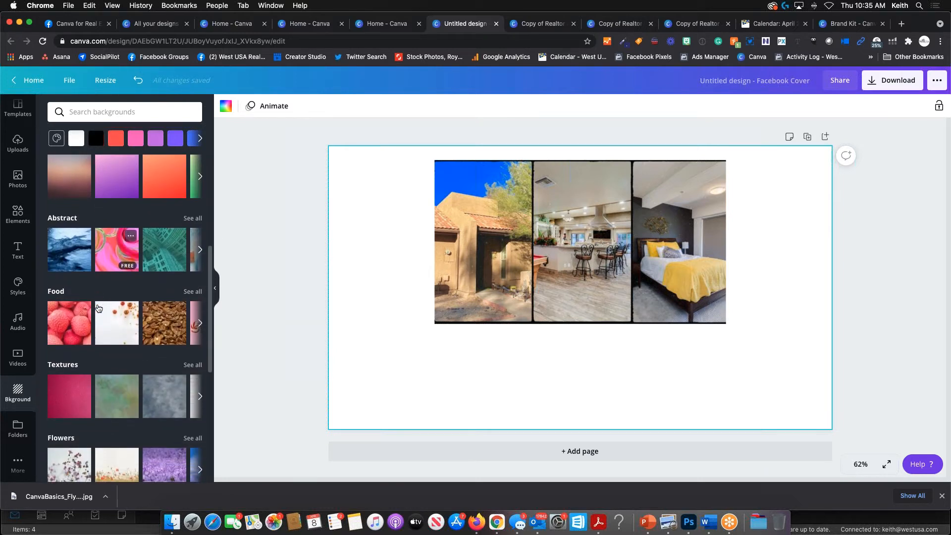
{"action": "scroll", "coordinate": [98, 308], "scroll_direction": "down", "scroll_amount": 1}
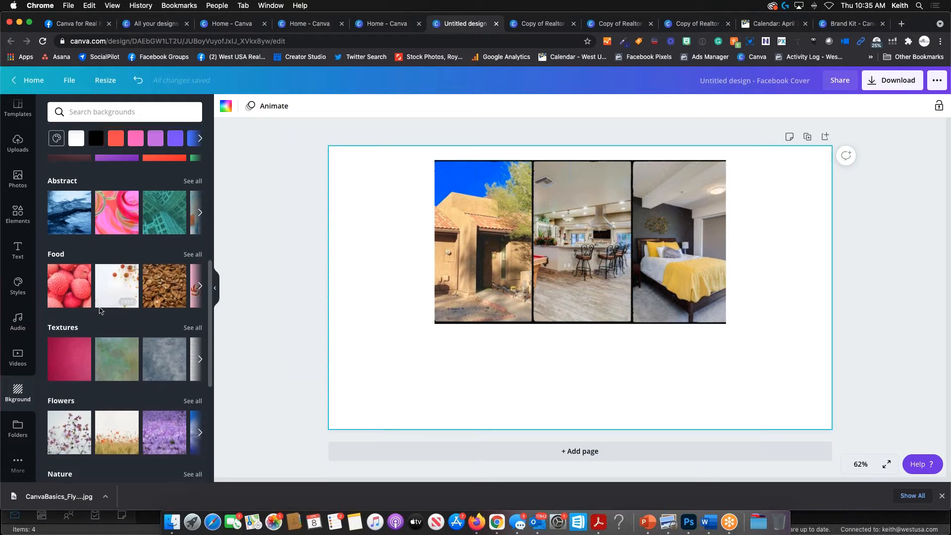
{"action": "left_click", "coordinate": [196, 331]}
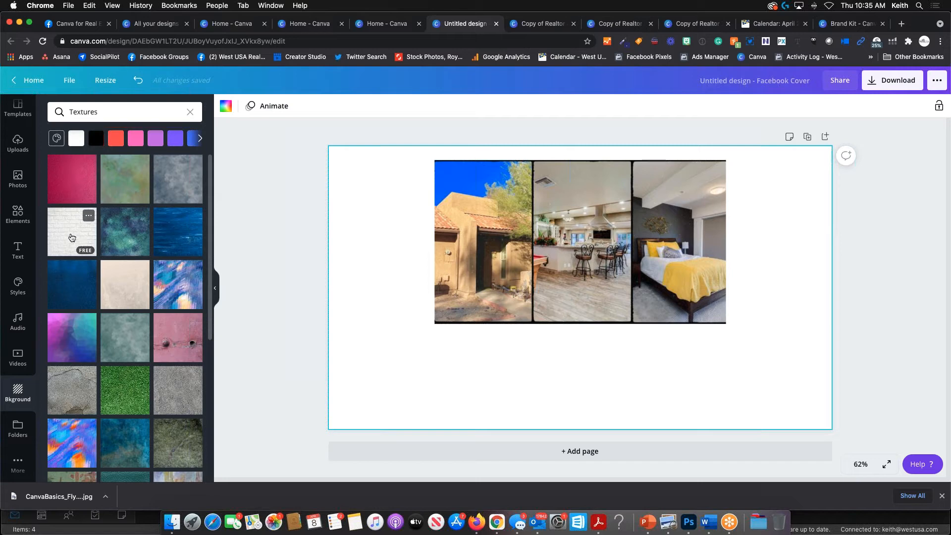
{"action": "left_click", "coordinate": [68, 235]}
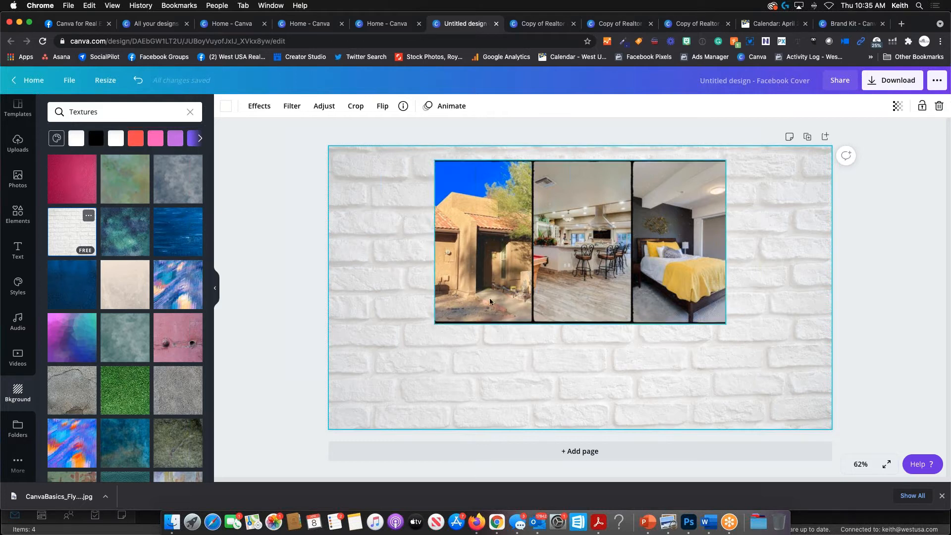
{"action": "left_click", "coordinate": [599, 242]}
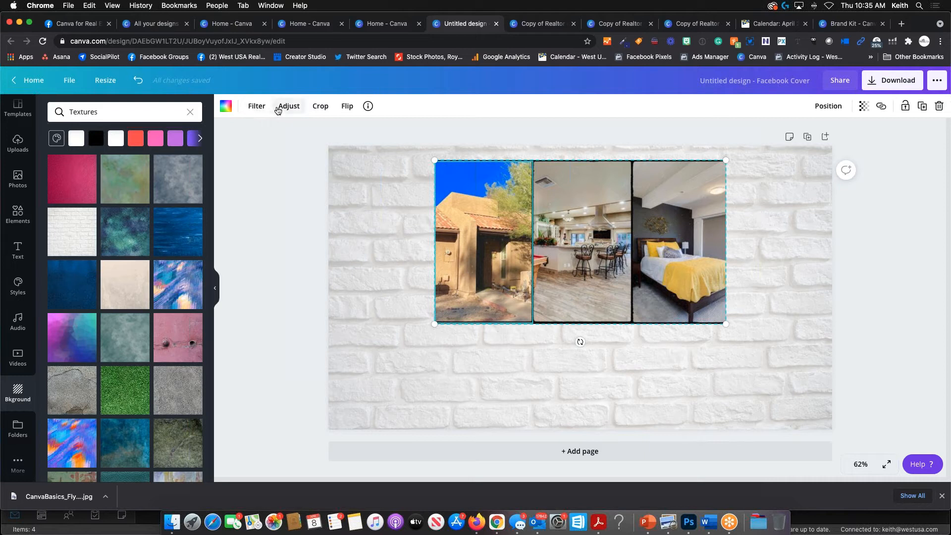
{"action": "left_click", "coordinate": [650, 386]}
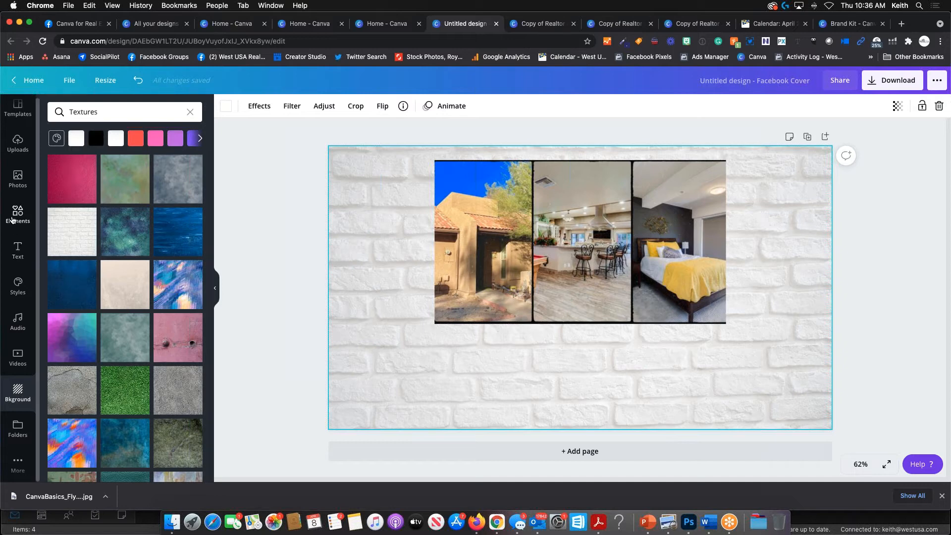
- Browse the uploaded images, briefly checking Brand, to find the WestUSA Realty logo
{"action": "left_click", "coordinate": [18, 143]}
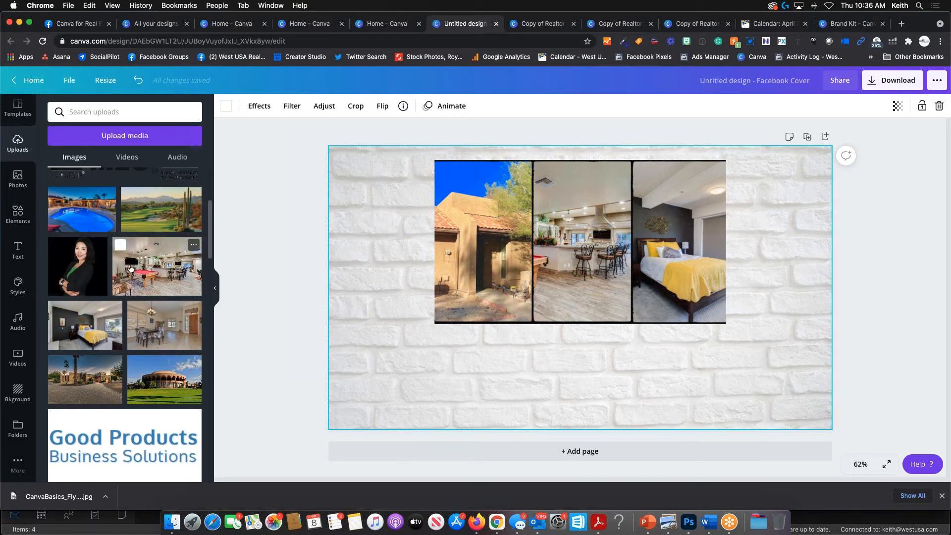
{"action": "scroll", "coordinate": [131, 251], "scroll_direction": "down", "scroll_amount": 3}
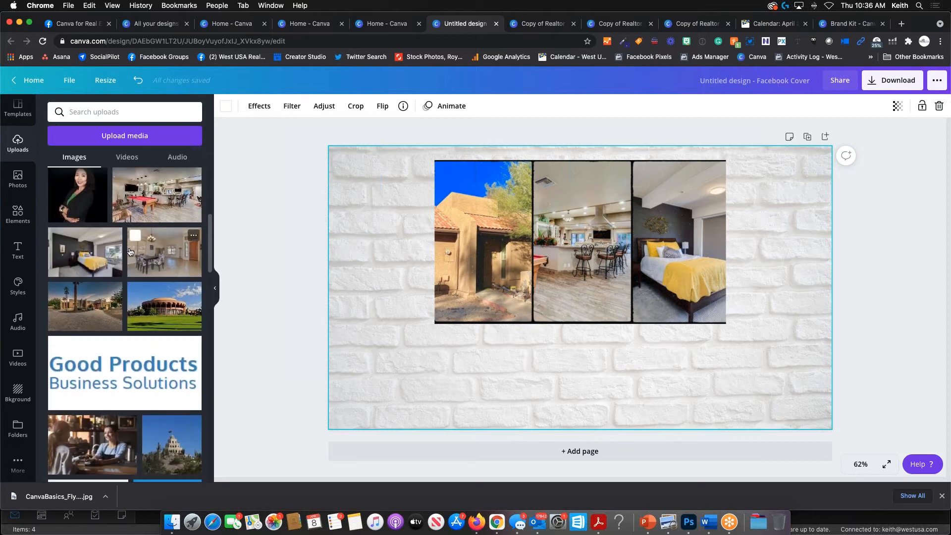
{"action": "left_click", "coordinate": [18, 286]}
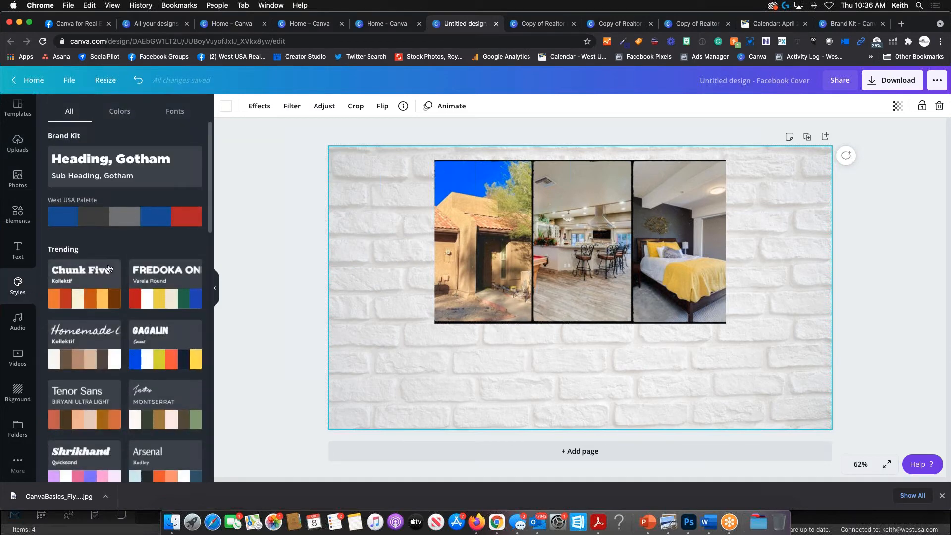
{"action": "scroll", "coordinate": [109, 268], "scroll_direction": "down", "scroll_amount": 4}
{"action": "scroll", "coordinate": [75, 140], "scroll_direction": "up", "scroll_amount": 4}
{"action": "left_click", "coordinate": [17, 143]}
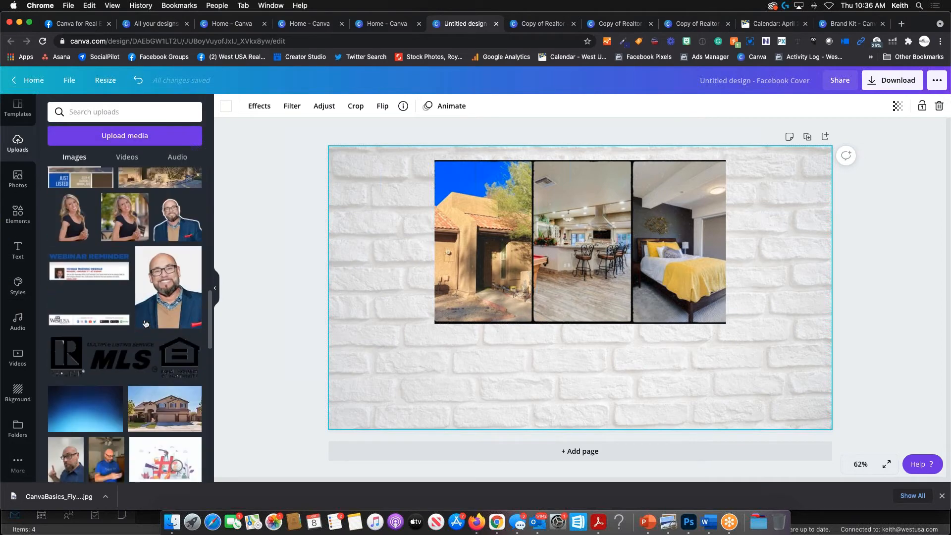
{"action": "scroll", "coordinate": [144, 324], "scroll_direction": "down", "scroll_amount": 10}
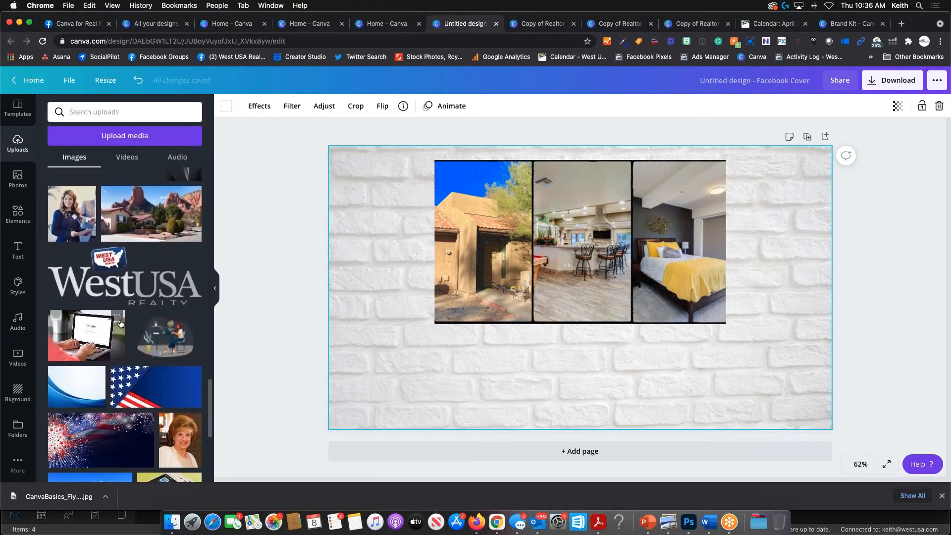
{"action": "scroll", "coordinate": [120, 324], "scroll_direction": "down", "scroll_amount": 3}
{"action": "scroll", "coordinate": [120, 324], "scroll_direction": "down", "scroll_amount": 10}
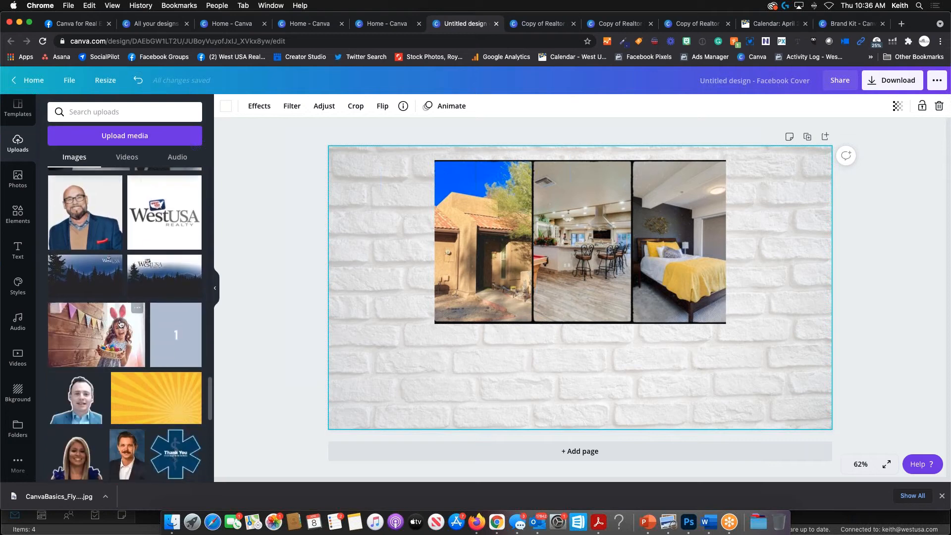
{"action": "scroll", "coordinate": [119, 312], "scroll_direction": "down", "scroll_amount": 10}
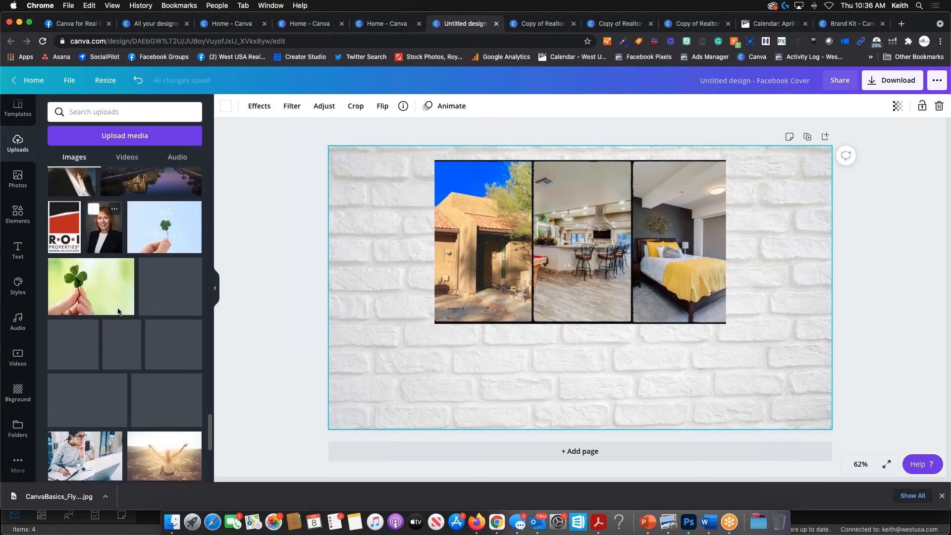
{"action": "scroll", "coordinate": [119, 312], "scroll_direction": "down", "scroll_amount": 10}
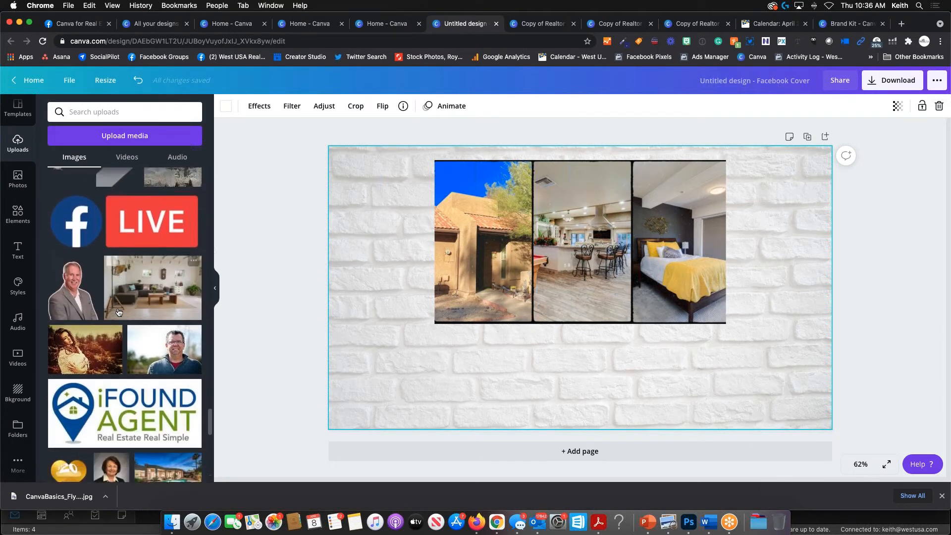
{"action": "scroll", "coordinate": [119, 313], "scroll_direction": "down", "scroll_amount": 10}
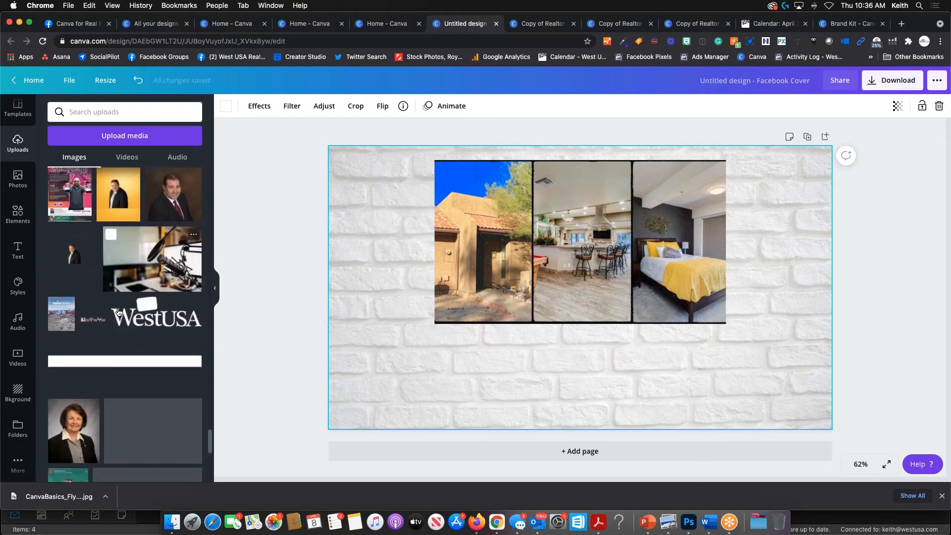
{"action": "scroll", "coordinate": [119, 312], "scroll_direction": "down", "scroll_amount": 5}
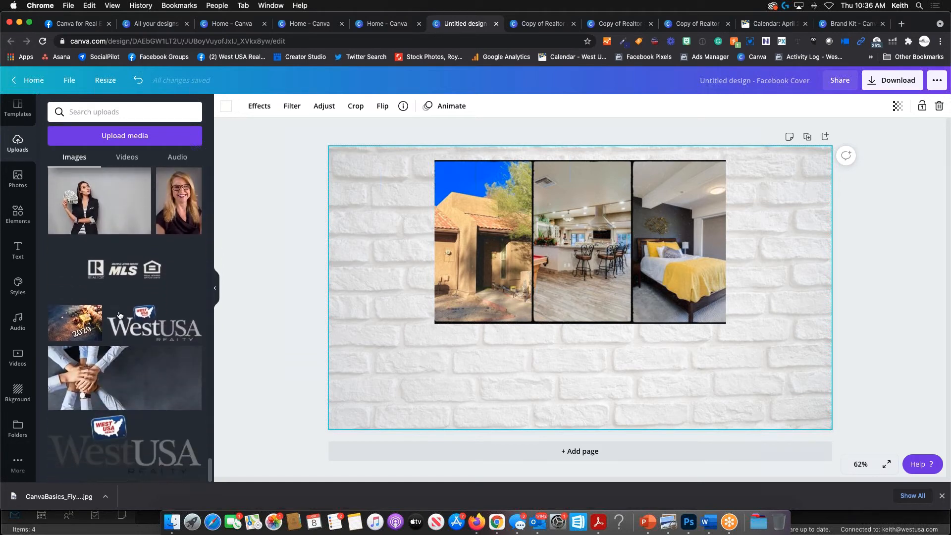
- Add the WestUSA Realty logo and shrink it into the cover's lower-right corner
{"action": "left_click", "coordinate": [124, 444]}
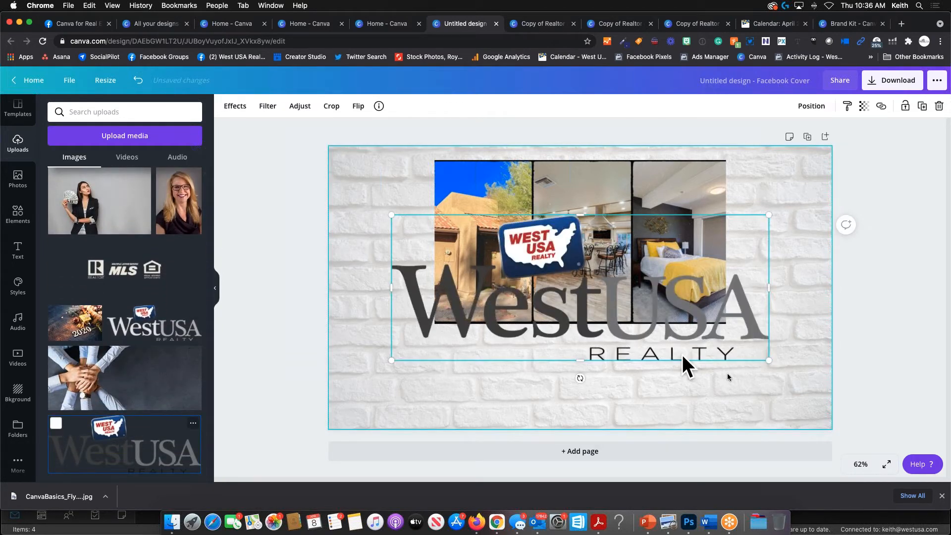
{"action": "left_click_drag", "start_coordinate": [391, 362], "coordinate": [760, 396]}
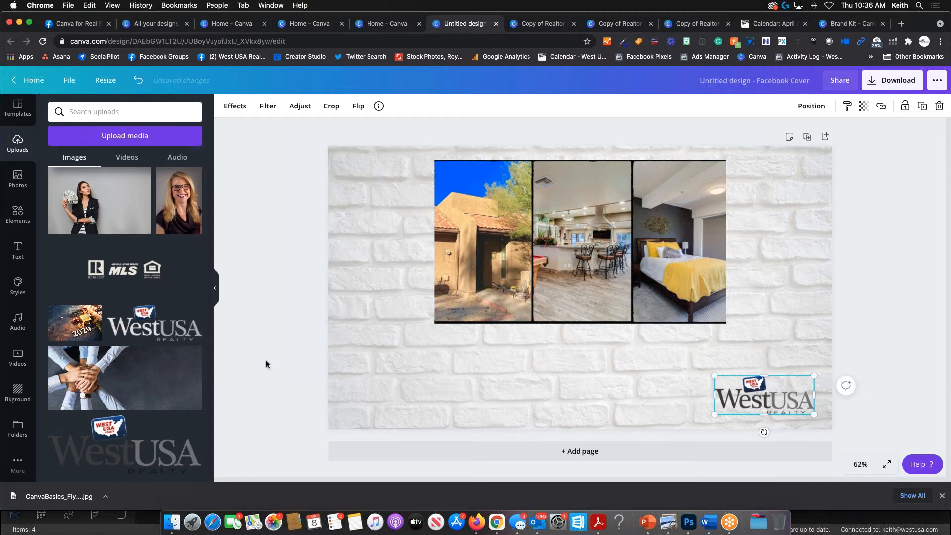
{"action": "left_click", "coordinate": [290, 336]}
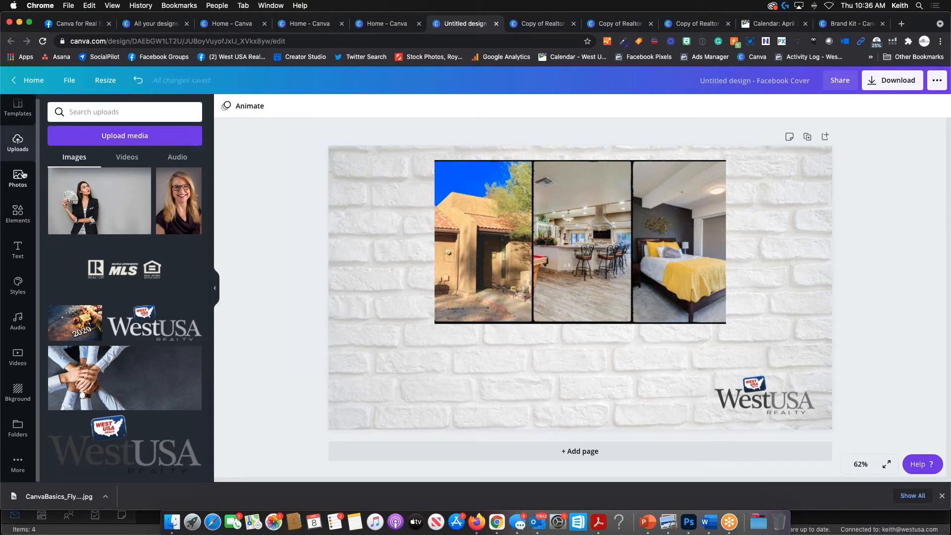
- Add a rounded-square frame from the Elements Frames collection
{"action": "left_click", "coordinate": [18, 213]}
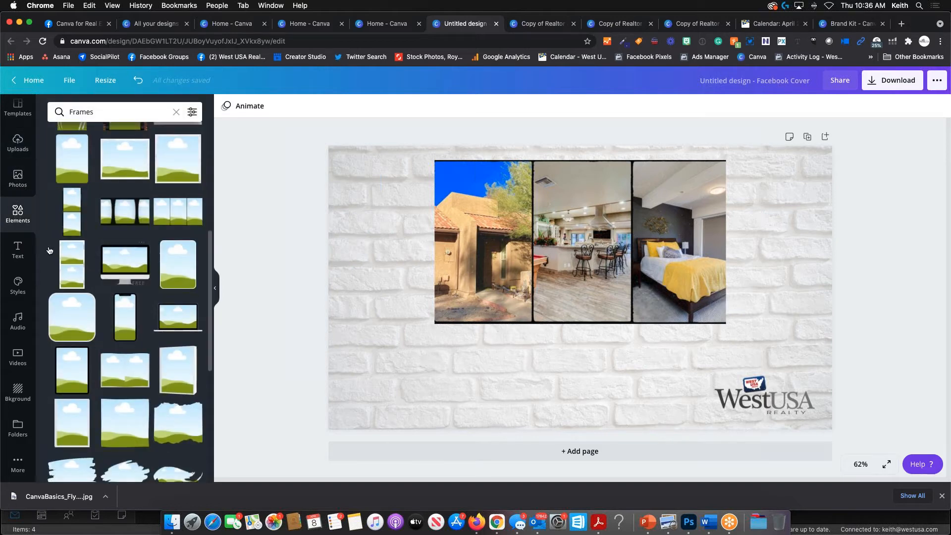
{"action": "scroll", "coordinate": [133, 317], "scroll_direction": "up", "scroll_amount": 1}
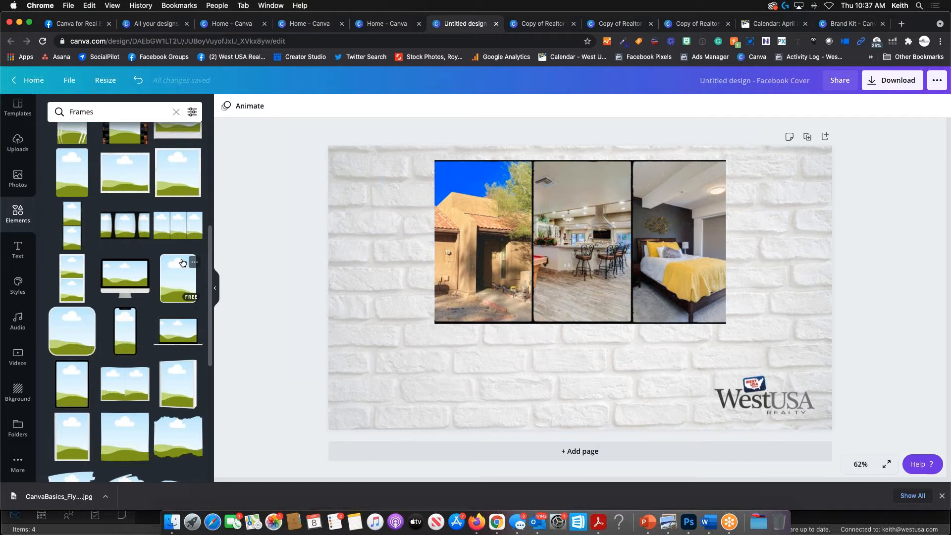
{"action": "scroll", "coordinate": [89, 337], "scroll_direction": "down", "scroll_amount": 6}
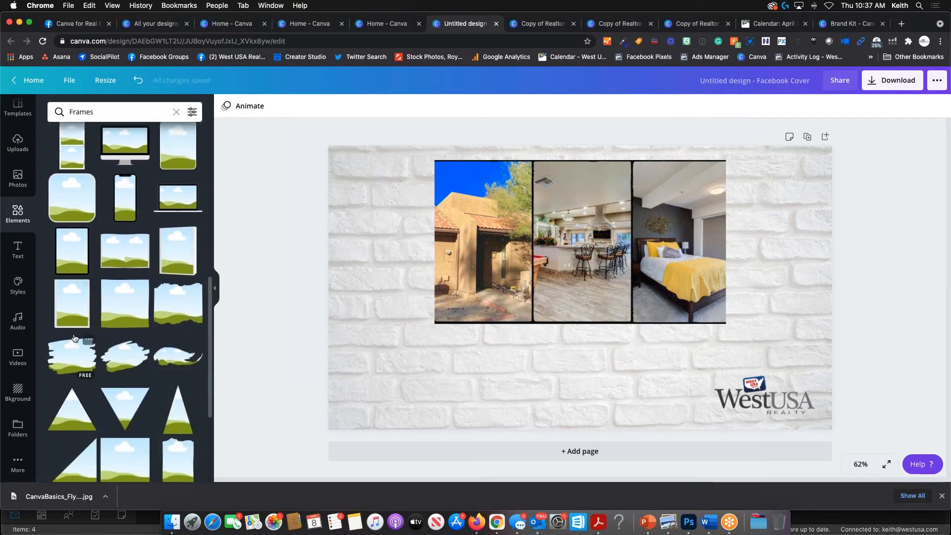
{"action": "scroll", "coordinate": [134, 278], "scroll_direction": "down", "scroll_amount": 5}
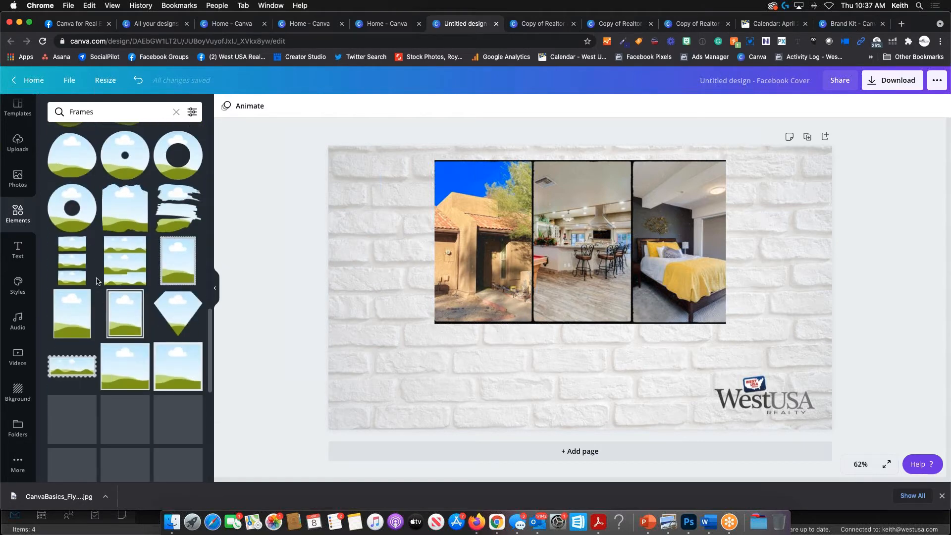
{"action": "scroll", "coordinate": [134, 278], "scroll_direction": "down", "scroll_amount": 1}
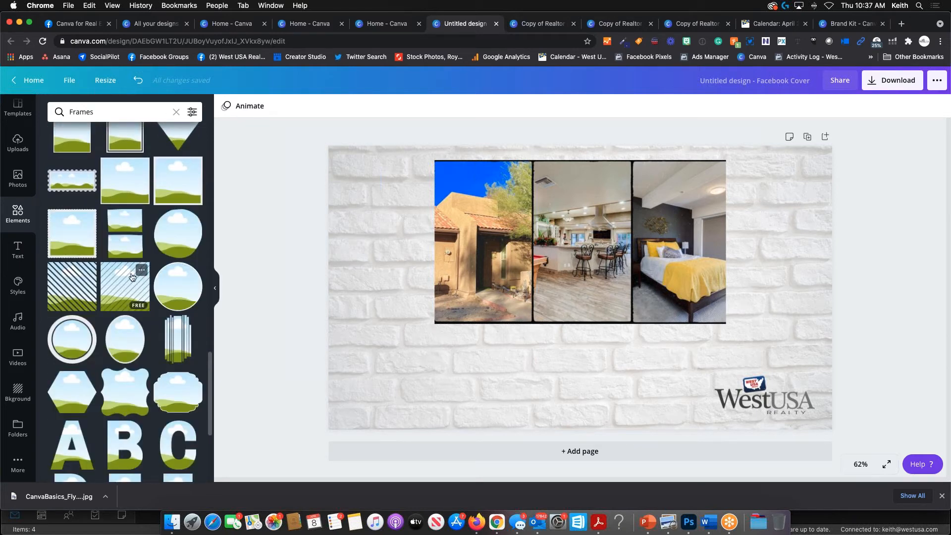
{"action": "scroll", "coordinate": [131, 277], "scroll_direction": "down", "scroll_amount": 9}
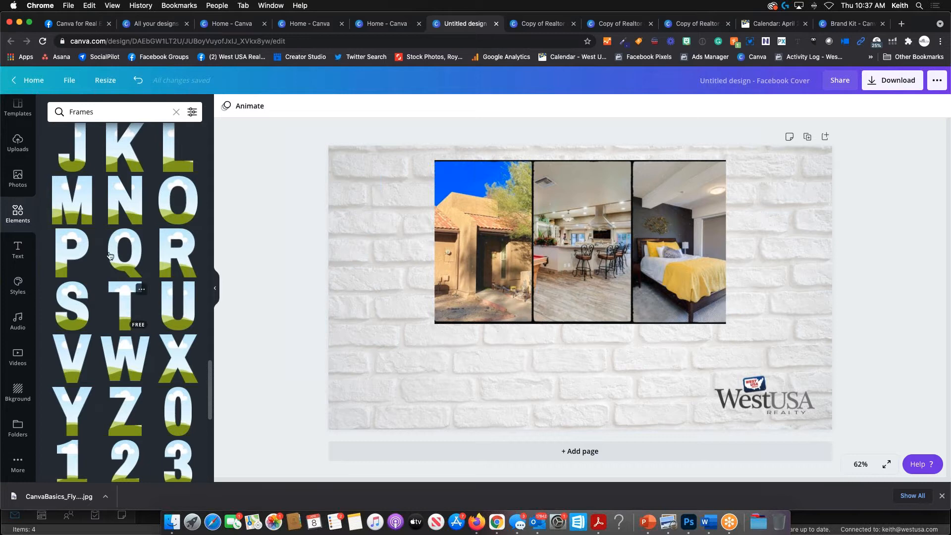
{"action": "scroll", "coordinate": [109, 256], "scroll_direction": "down", "scroll_amount": 8}
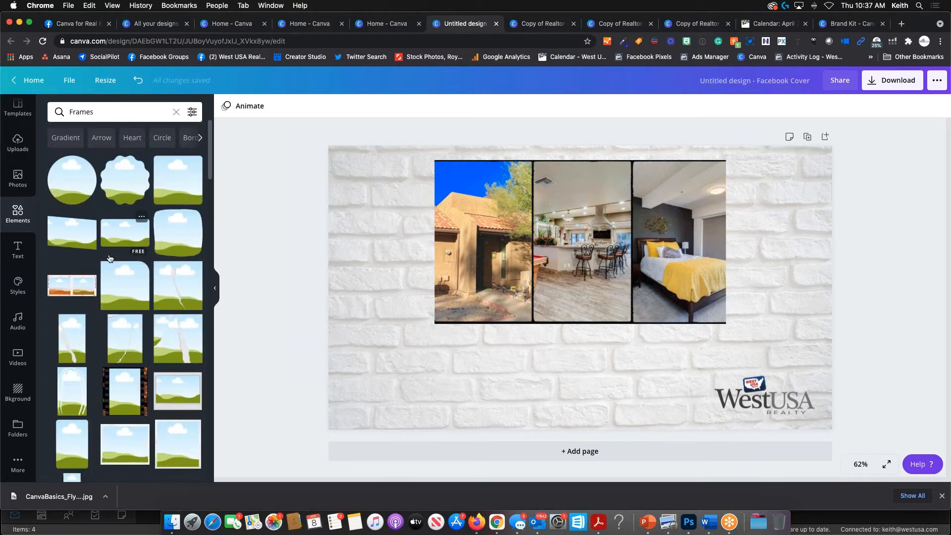
{"action": "scroll", "coordinate": [110, 257], "scroll_direction": "down", "scroll_amount": 5}
{"action": "left_click", "coordinate": [73, 249]}
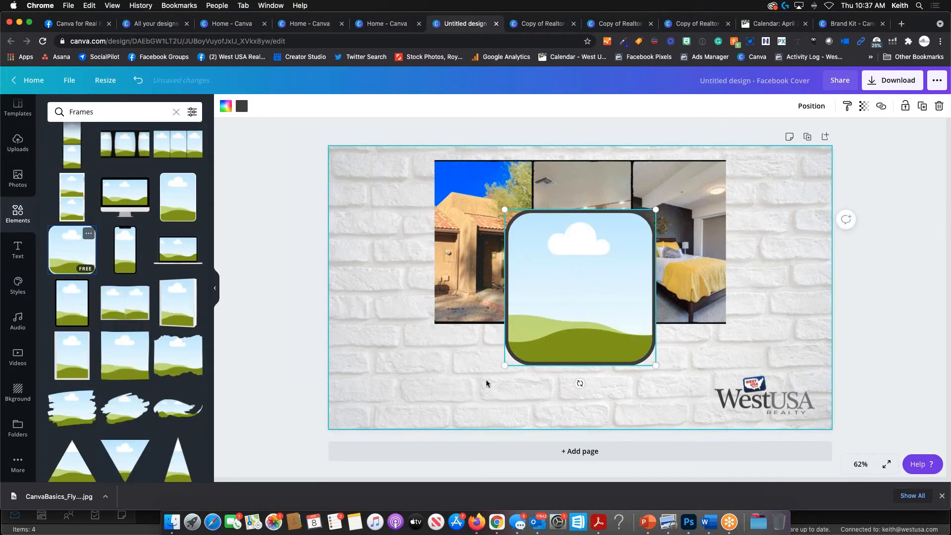
- Shrink the frame to about 140 by 143 and place it bottom-left
{"action": "left_click_drag", "start_coordinate": [639, 223], "coordinate": [591, 277]}
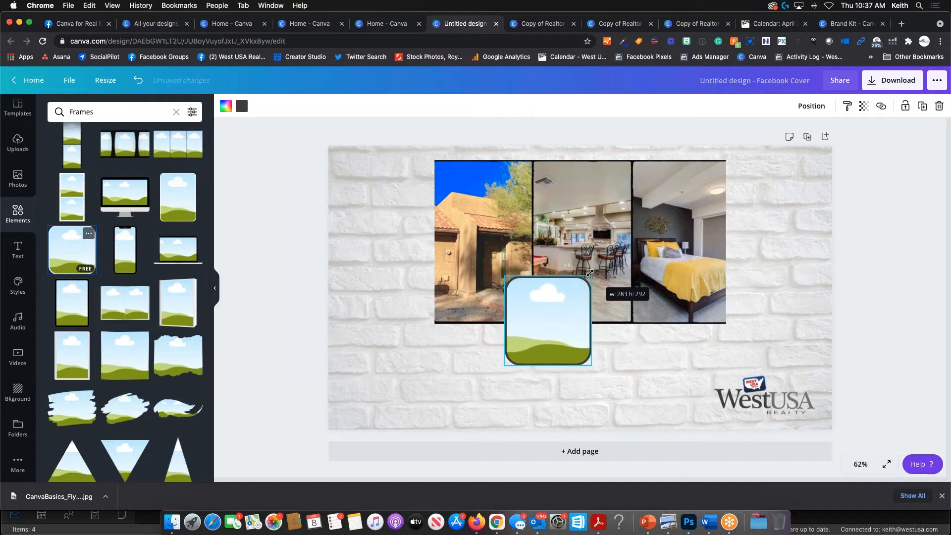
{"action": "left_click_drag", "start_coordinate": [559, 318], "coordinate": [395, 371]}
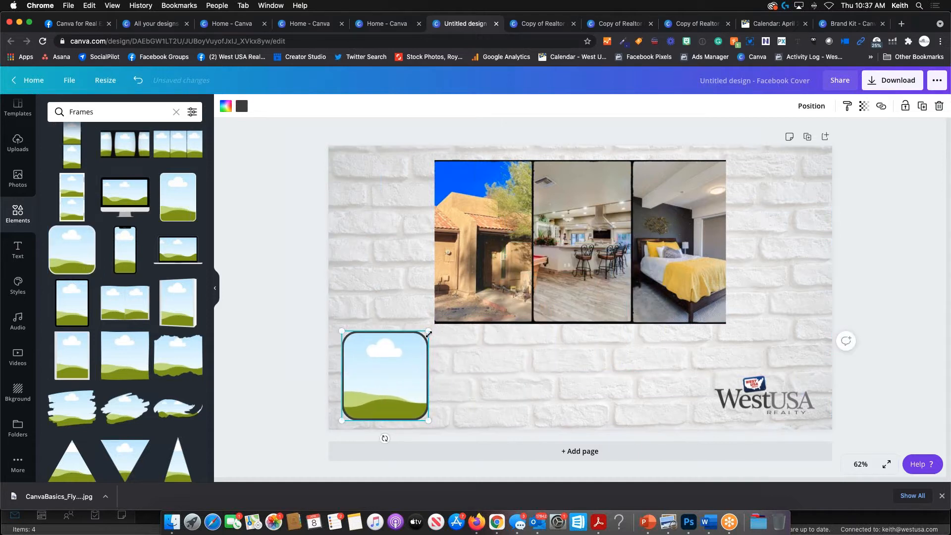
{"action": "left_click_drag", "start_coordinate": [428, 332], "coordinate": [389, 371]}
{"action": "left_click", "coordinate": [388, 299]}
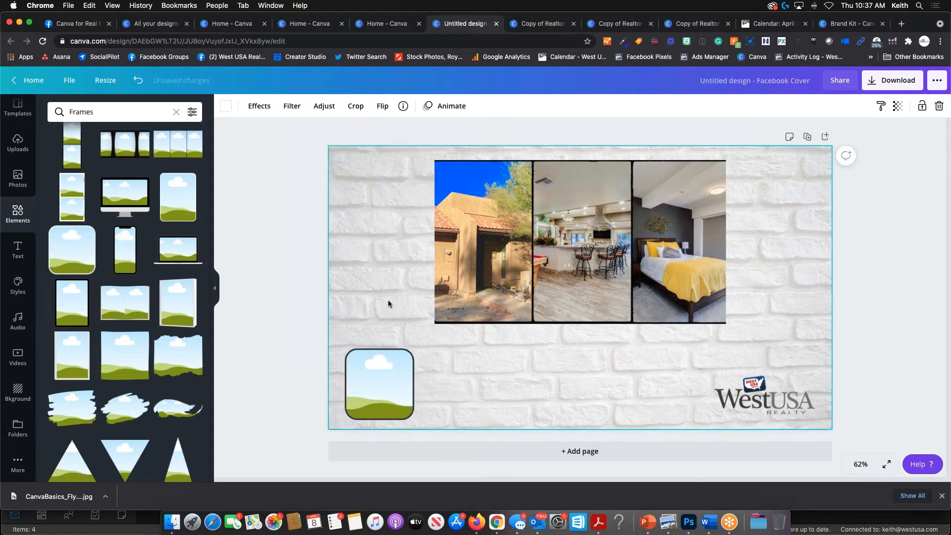
- Drop the agent's uploaded headshot into the rounded frame and shift the crop down so her face fits
{"action": "left_click", "coordinate": [18, 144]}
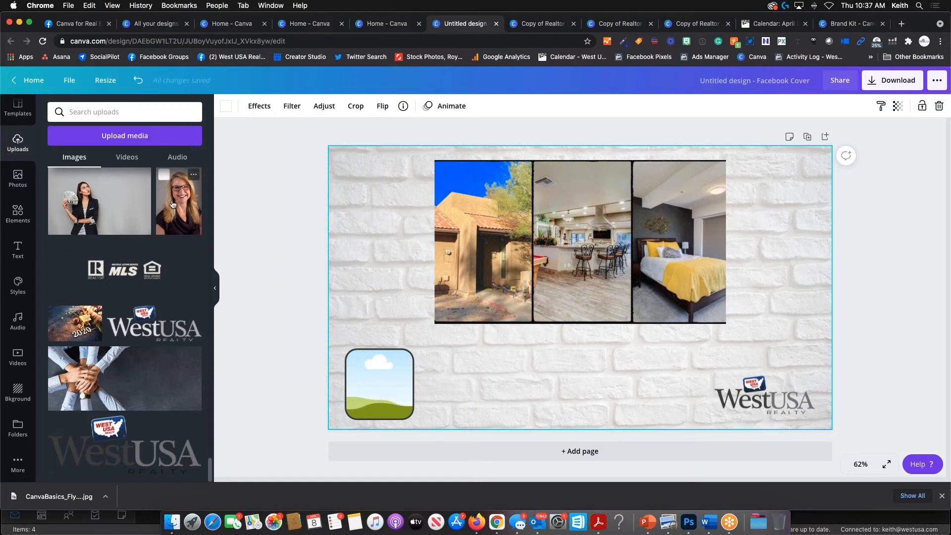
{"action": "left_click_drag", "start_coordinate": [172, 204], "coordinate": [577, 410]}
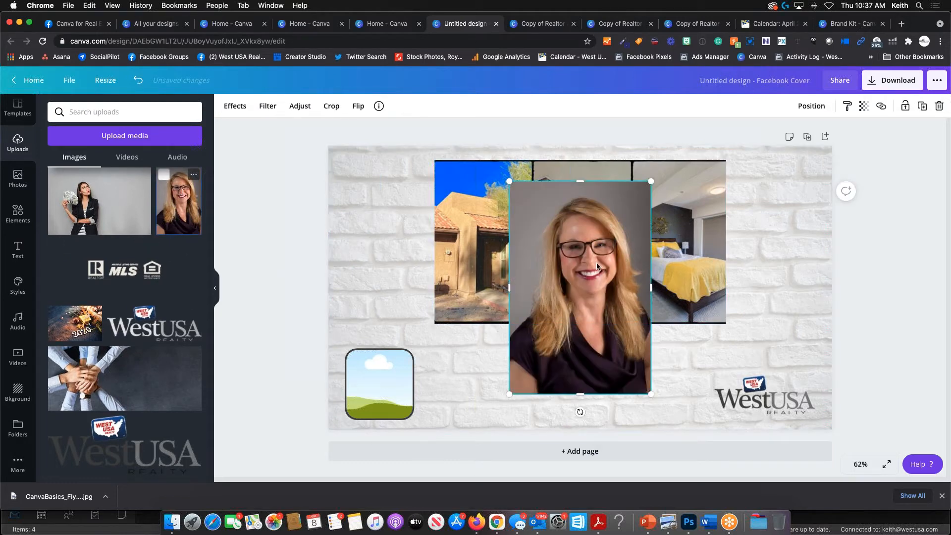
{"action": "left_click_drag", "start_coordinate": [597, 267], "coordinate": [385, 385]}
{"action": "double_click", "coordinate": [386, 376]}
{"action": "left_click", "coordinate": [386, 326]}
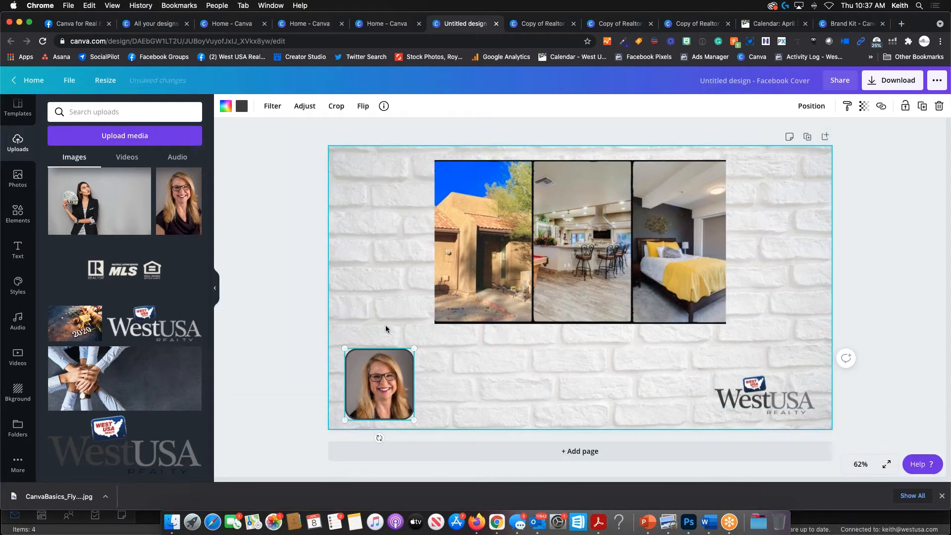
{"action": "double_click", "coordinate": [385, 374]}
{"action": "left_click_drag", "start_coordinate": [386, 370], "coordinate": [386, 372]}
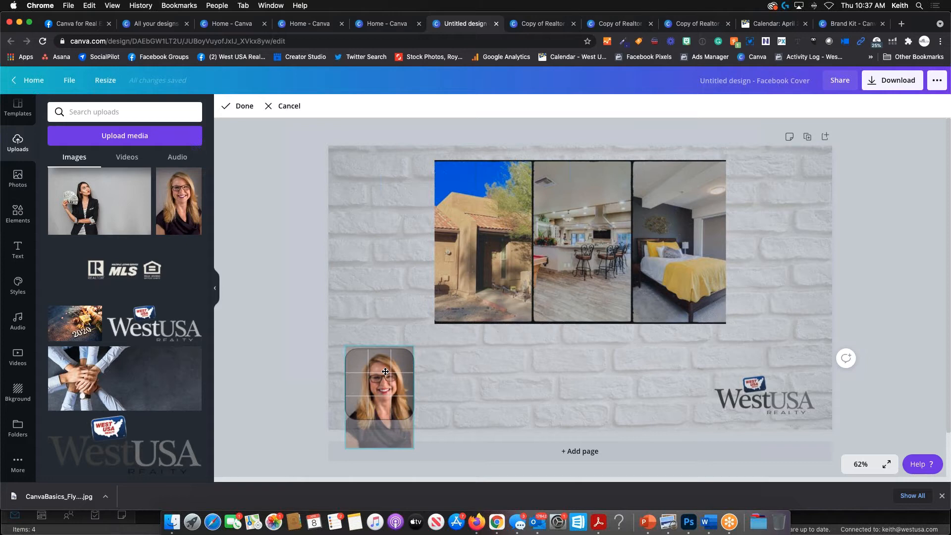
{"action": "left_click", "coordinate": [384, 308]}
{"action": "left_click", "coordinate": [558, 381]}
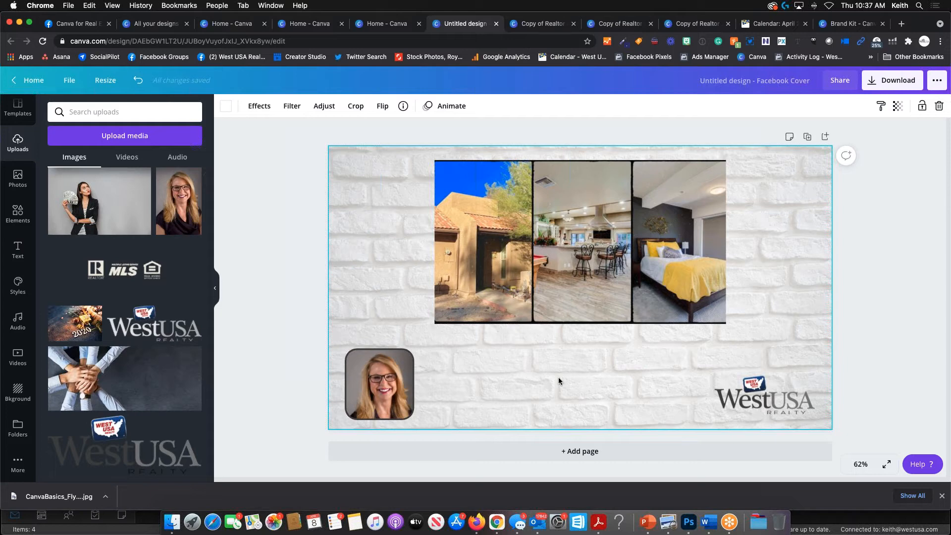
- Add an 'Add a heading' text box and centre it below the photo strip
{"action": "left_click", "coordinate": [18, 250]}
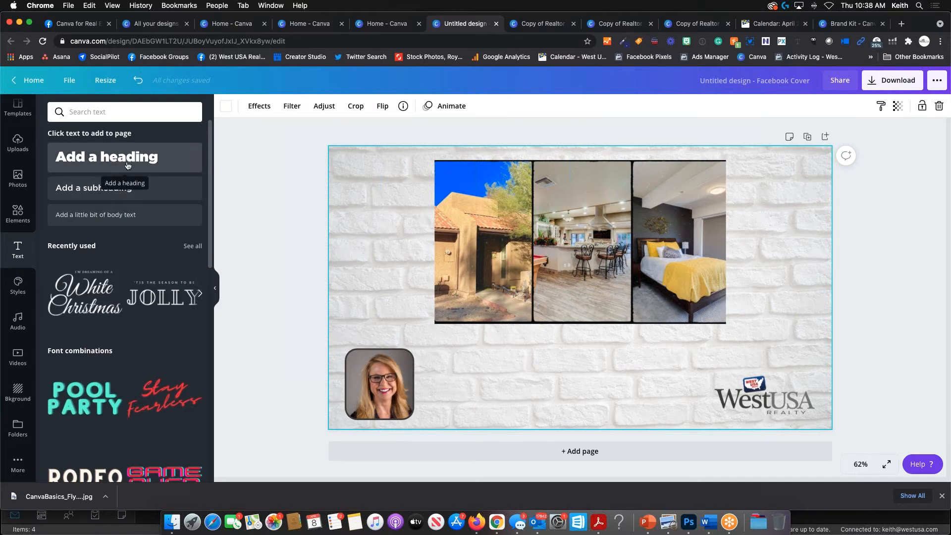
{"action": "left_click", "coordinate": [107, 157]}
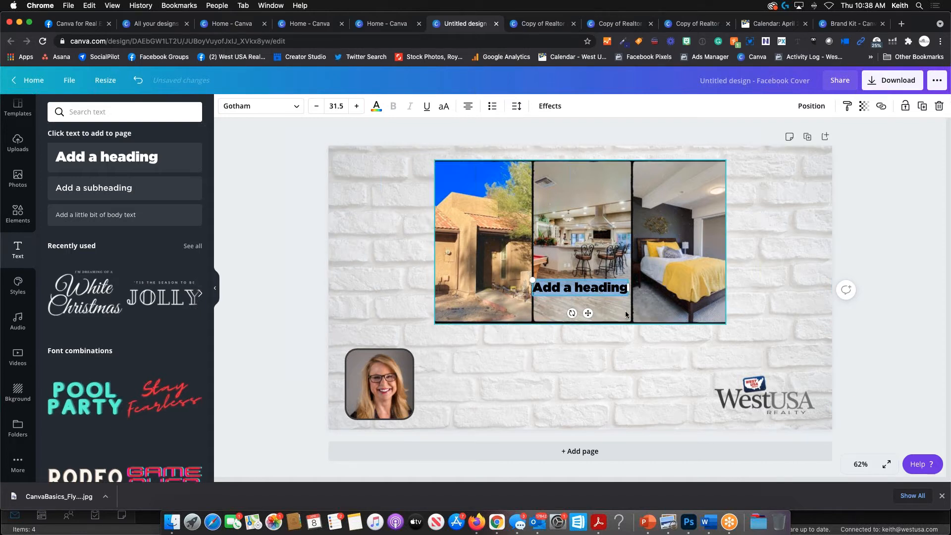
{"action": "left_click_drag", "start_coordinate": [588, 313], "coordinate": [587, 366]}
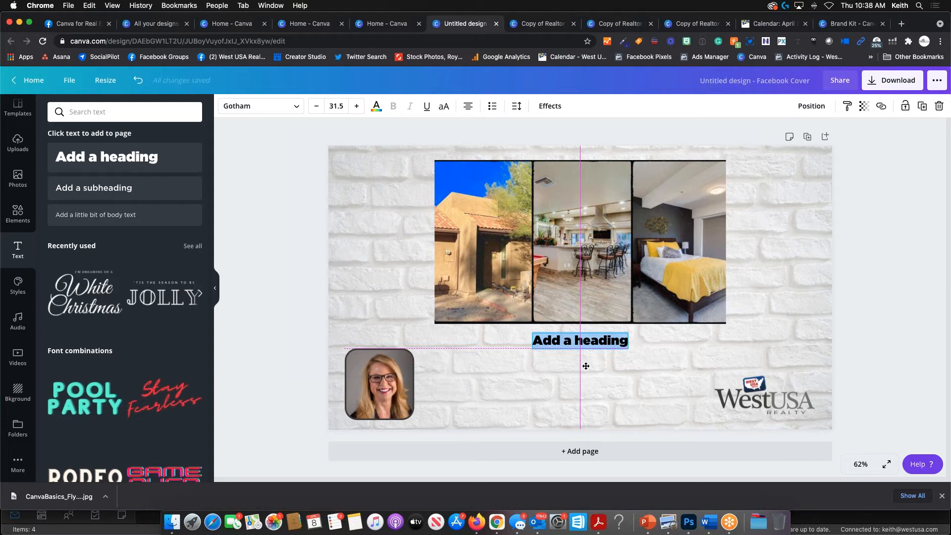
{"action": "left_click_drag", "start_coordinate": [586, 366], "coordinate": [592, 369]}
{"action": "left_click_drag", "start_coordinate": [590, 368], "coordinate": [590, 368]}
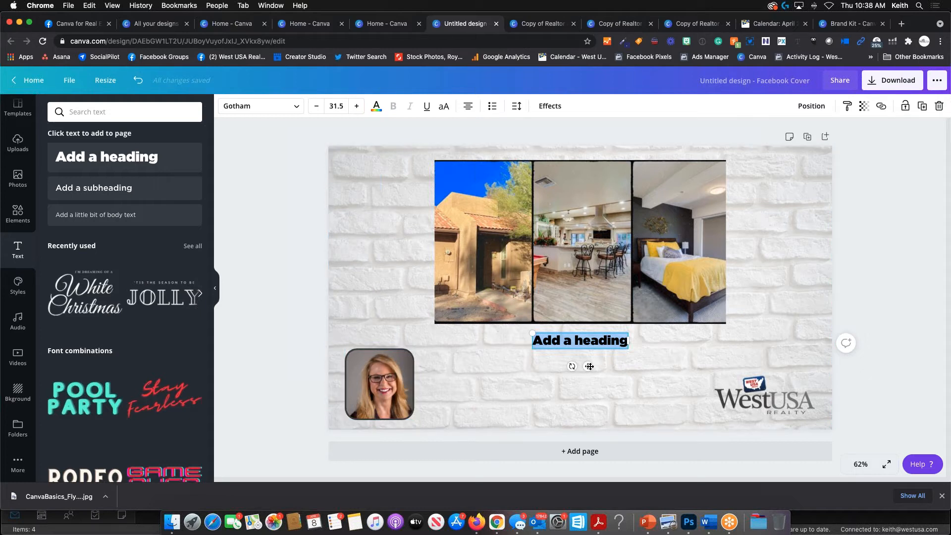
{"action": "left_click_drag", "start_coordinate": [590, 367], "coordinate": [590, 368]}
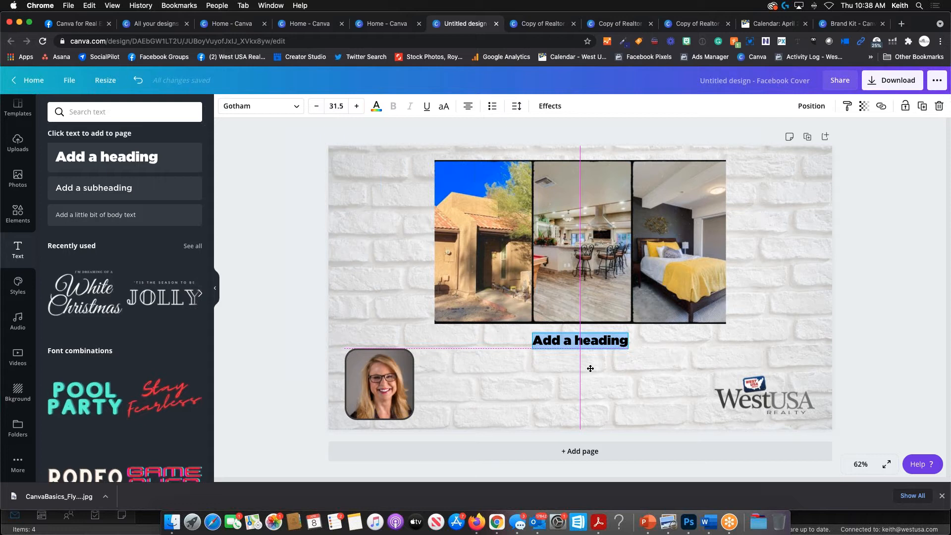
{"action": "left_click_drag", "start_coordinate": [591, 369], "coordinate": [689, 367]}
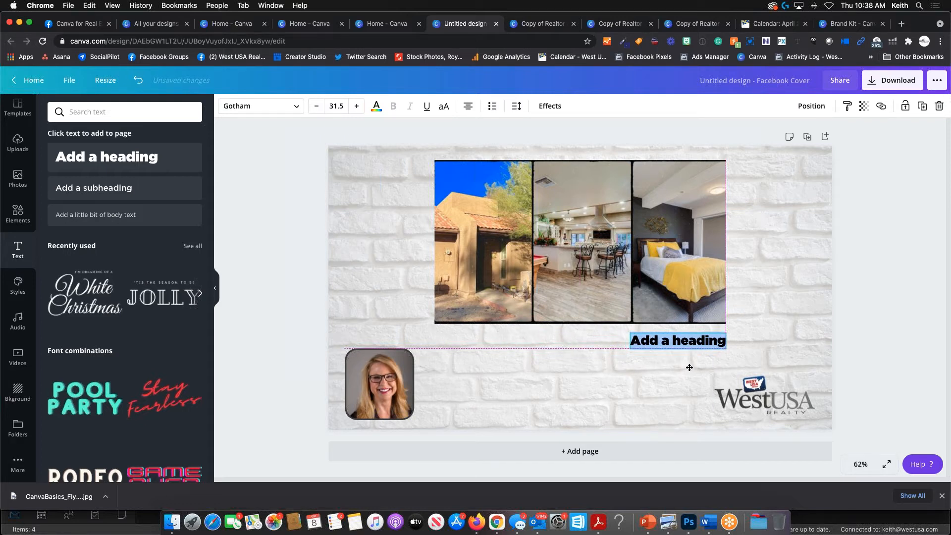
{"action": "left_click_drag", "start_coordinate": [690, 367], "coordinate": [592, 316]}
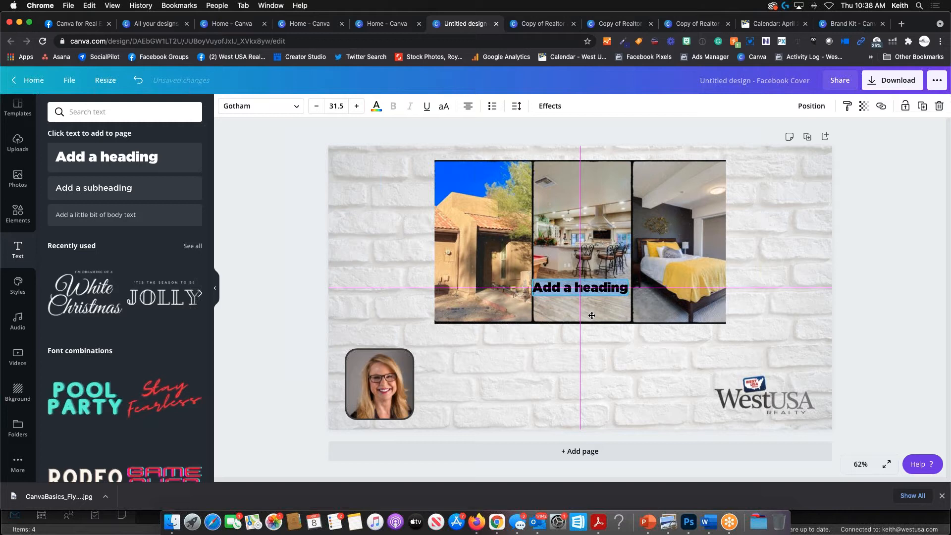
{"action": "left_click_drag", "start_coordinate": [592, 315], "coordinate": [590, 364]}
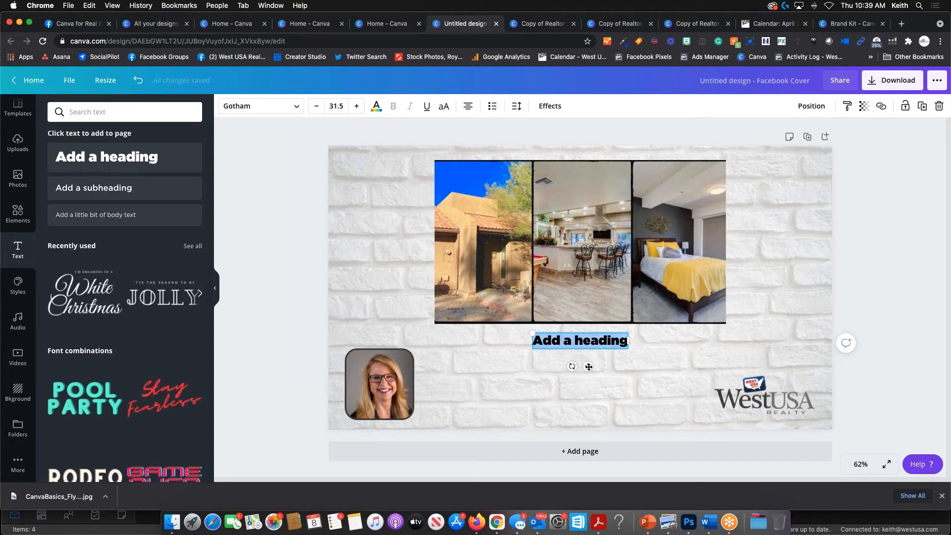
{"action": "left_click_drag", "start_coordinate": [588, 368], "coordinate": [587, 366]}
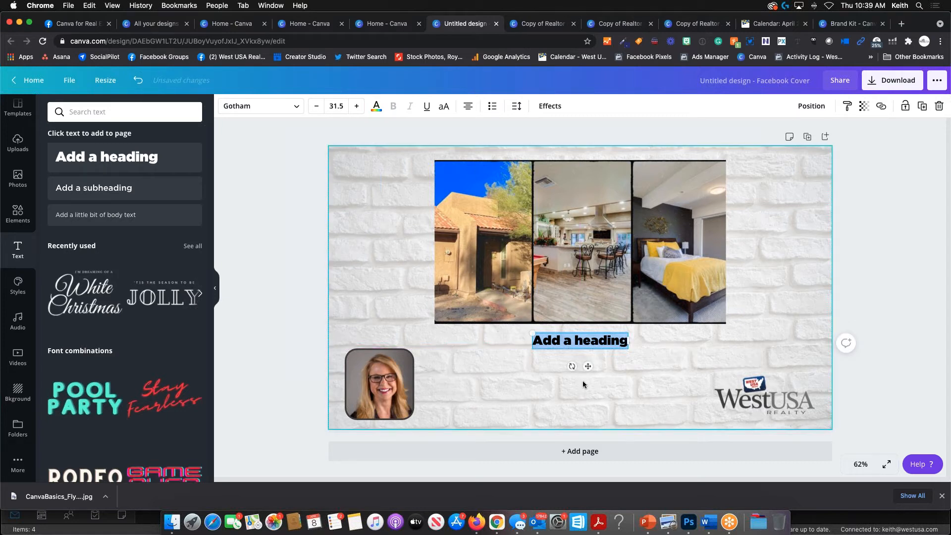
- Fit the heading beside the headshot and set its font size to 53
{"action": "left_click_drag", "start_coordinate": [511, 329], "coordinate": [415, 313]}
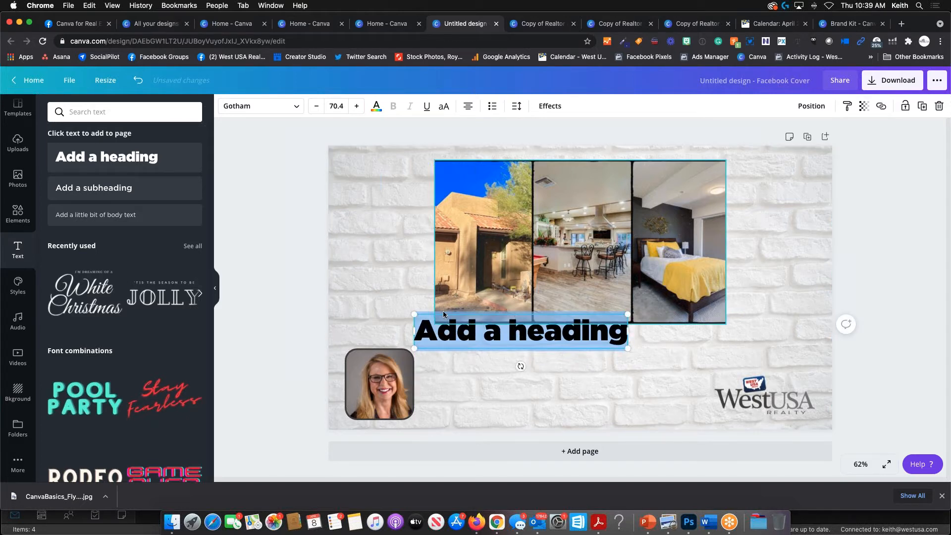
{"action": "left_click_drag", "start_coordinate": [561, 321], "coordinate": [603, 360]}
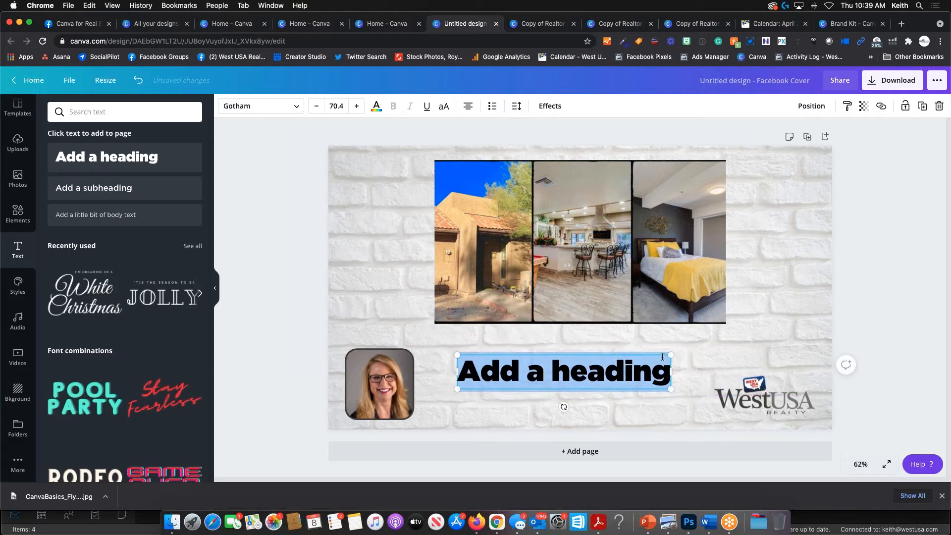
{"action": "left_click_drag", "start_coordinate": [675, 356], "coordinate": [607, 352]}
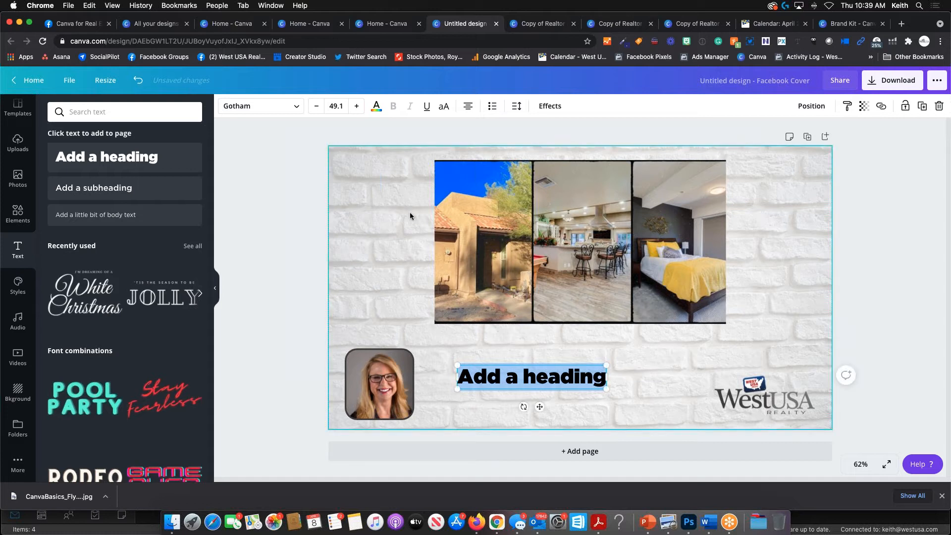
{"action": "left_click", "coordinate": [353, 114]}
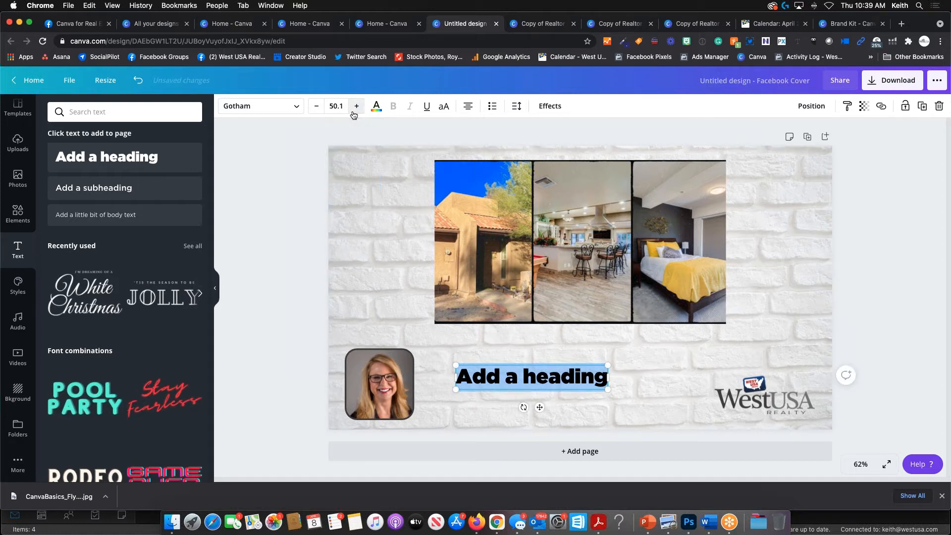
{"action": "left_click", "coordinate": [317, 109]}
{"action": "left_click", "coordinate": [317, 111]}
{"action": "left_click", "coordinate": [317, 110]}
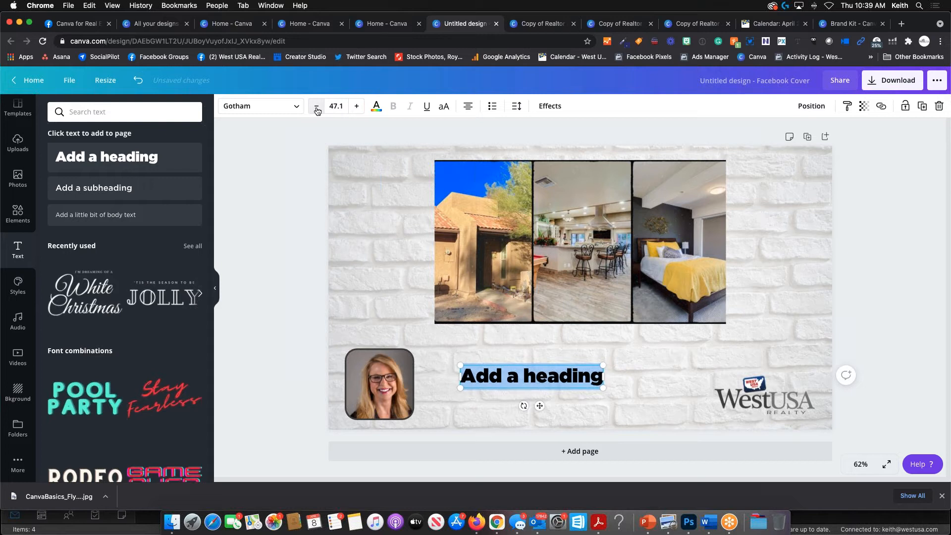
{"action": "left_click", "coordinate": [318, 110]}
{"action": "left_click", "coordinate": [317, 110]}
{"action": "left_click", "coordinate": [355, 106]}
{"action": "left_click", "coordinate": [356, 106]}
{"action": "left_click", "coordinate": [356, 107]}
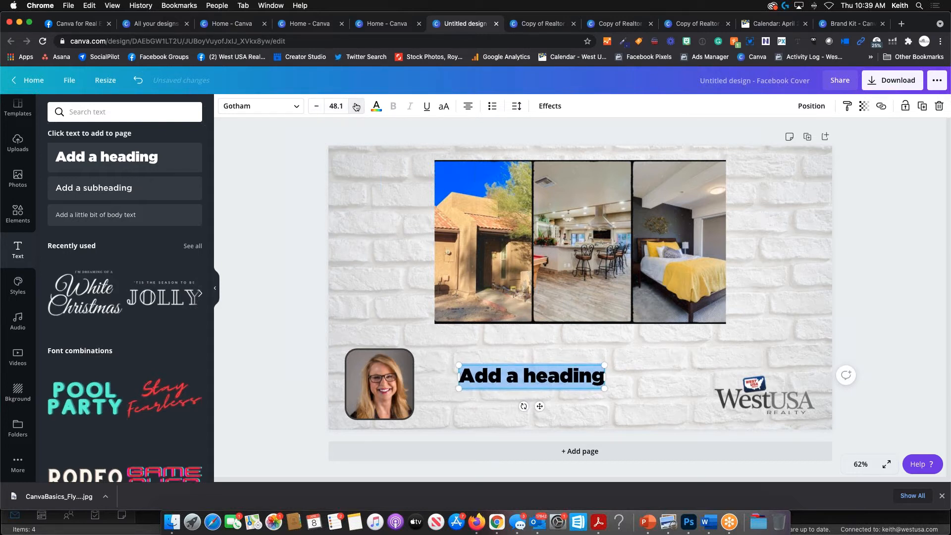
{"action": "left_click_drag", "start_coordinate": [604, 366], "coordinate": [620, 362]}
- Select the whole 'Add a heading' text for replacement
{"action": "left_click", "coordinate": [608, 379]}
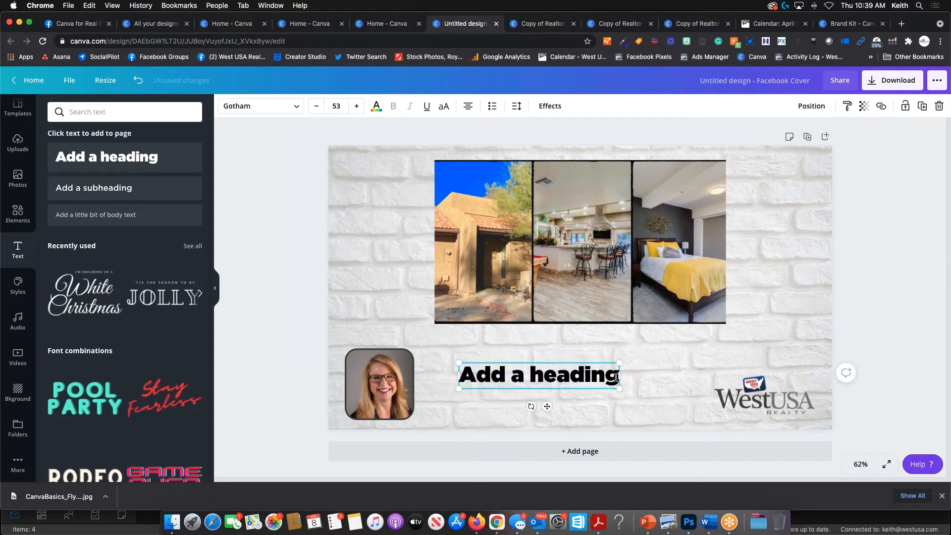
{"action": "double_click", "coordinate": [616, 378]}
{"action": "left_click_drag", "start_coordinate": [617, 376], "coordinate": [442, 378]}
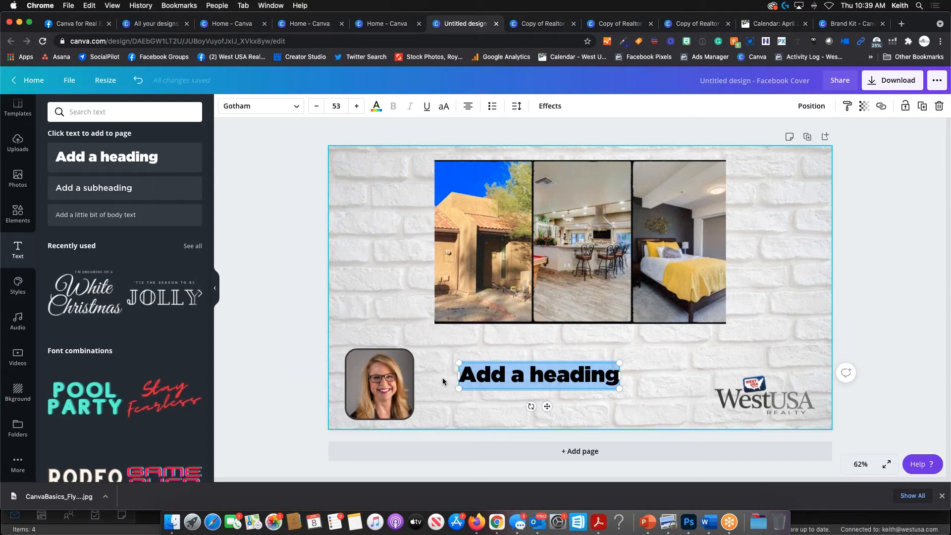
{"action": "type", "text": "NEW LISTIN"}
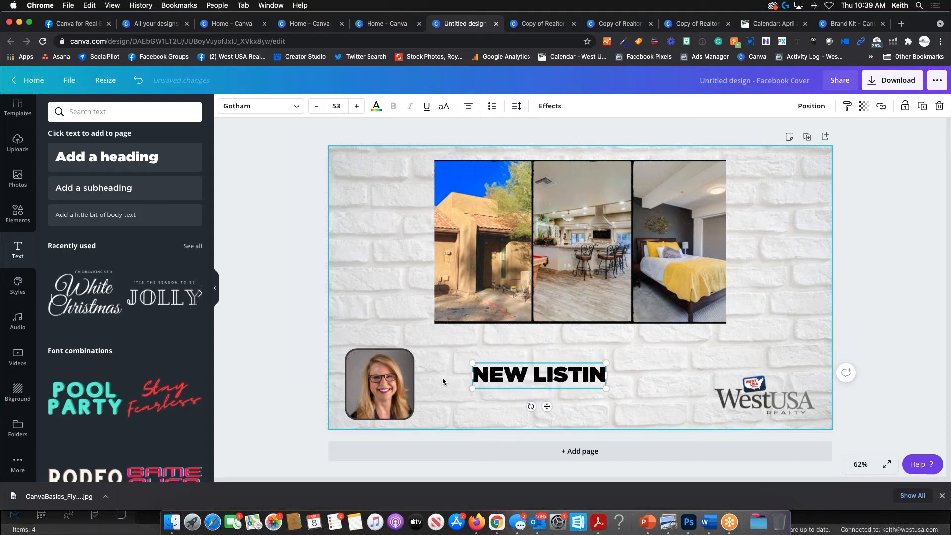
{"action": "type", "text": "G"}
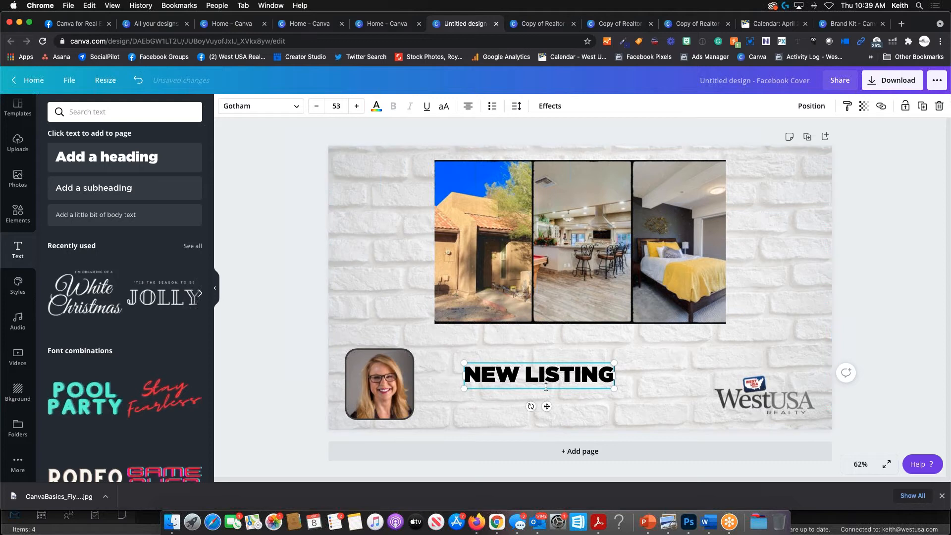
{"action": "left_click_drag", "start_coordinate": [566, 396], "coordinate": [586, 378]}
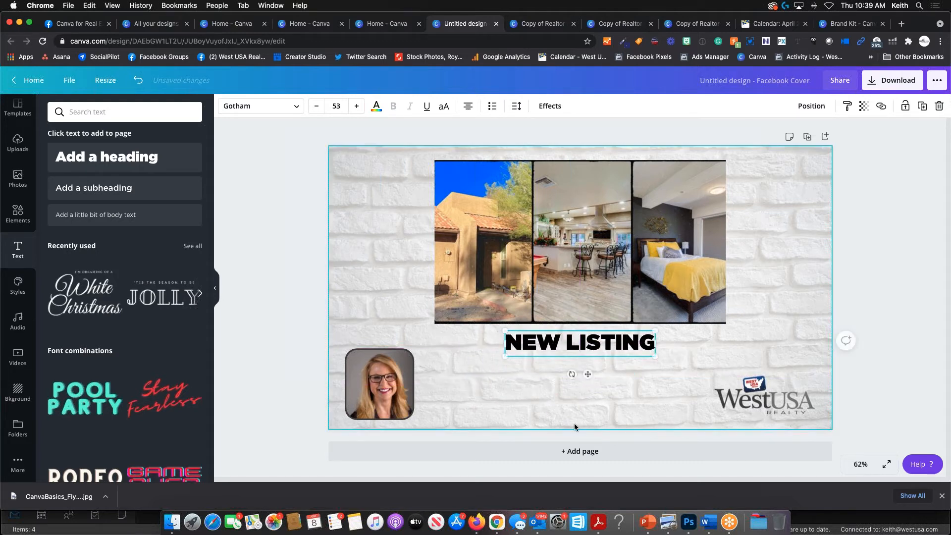
{"action": "left_click", "coordinate": [454, 262]}
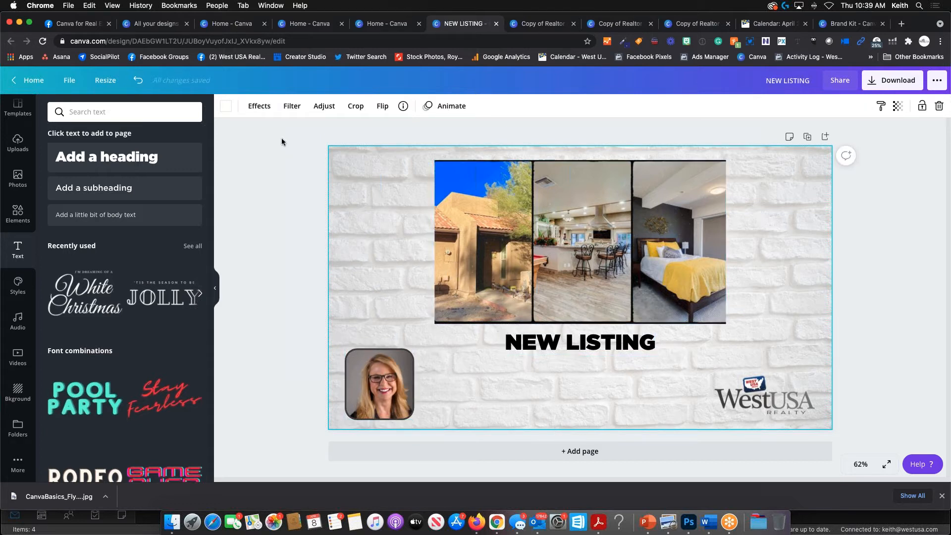
- Add a subheading beside the headshot with the agent's name and REALTOR
{"action": "left_click", "coordinate": [79, 187]}
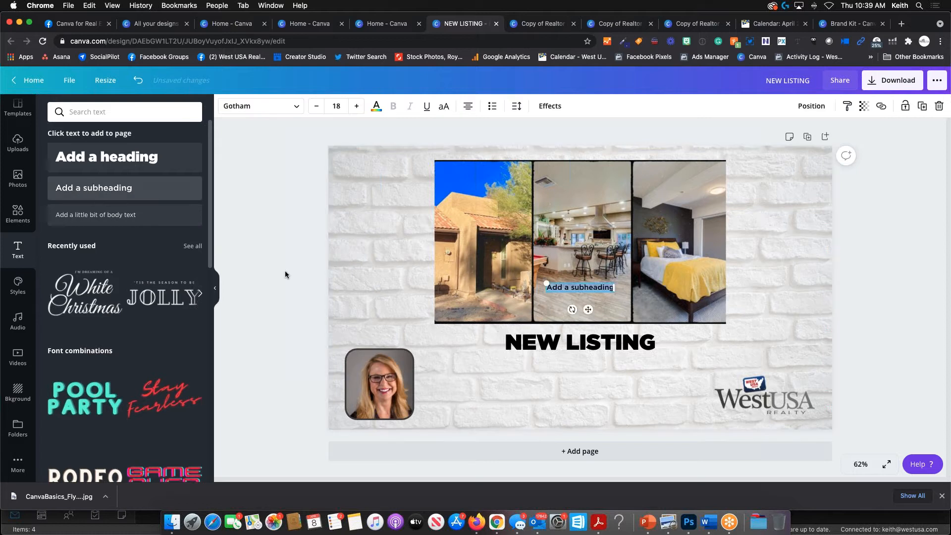
{"action": "left_click_drag", "start_coordinate": [588, 310], "coordinate": [559, 381]}
{"action": "type", "text": "SUSA"}
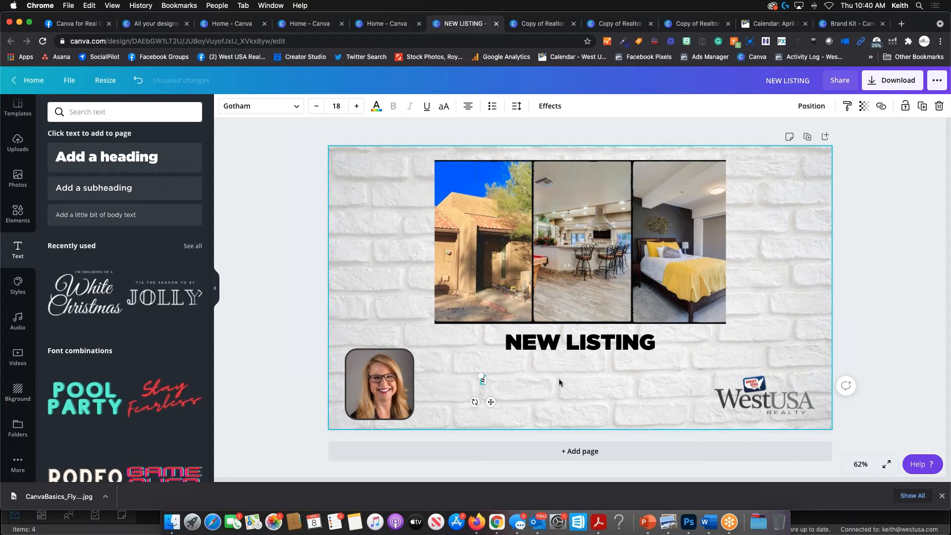
{"action": "type", "text": " REALTOR"}
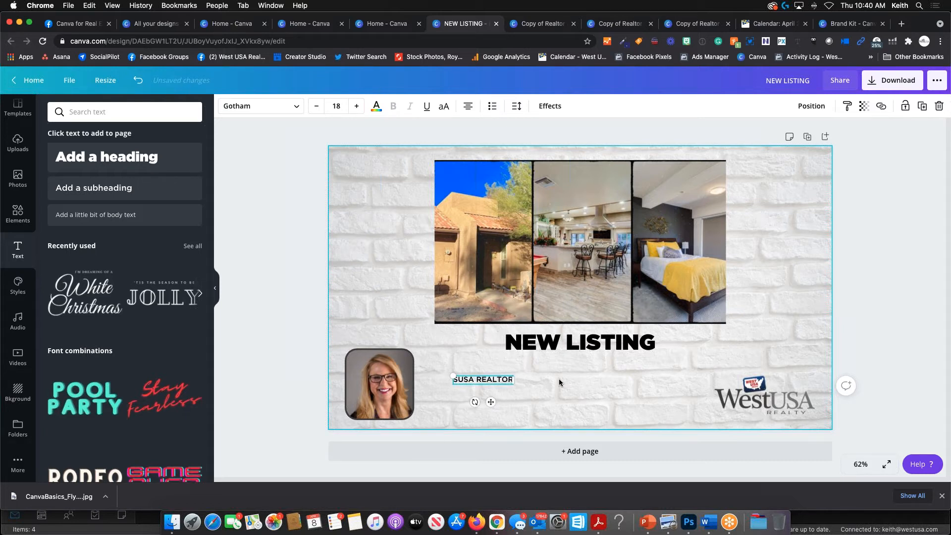
{"action": "key", "text": "Return"}
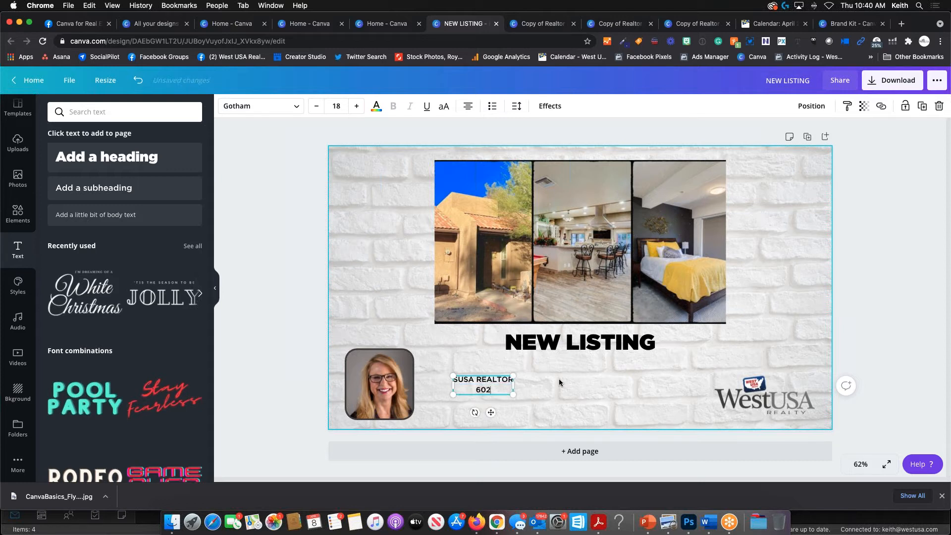
- Add the agent's phone number and e-mail address as the second and third lines
{"action": "key", "text": "Return"}
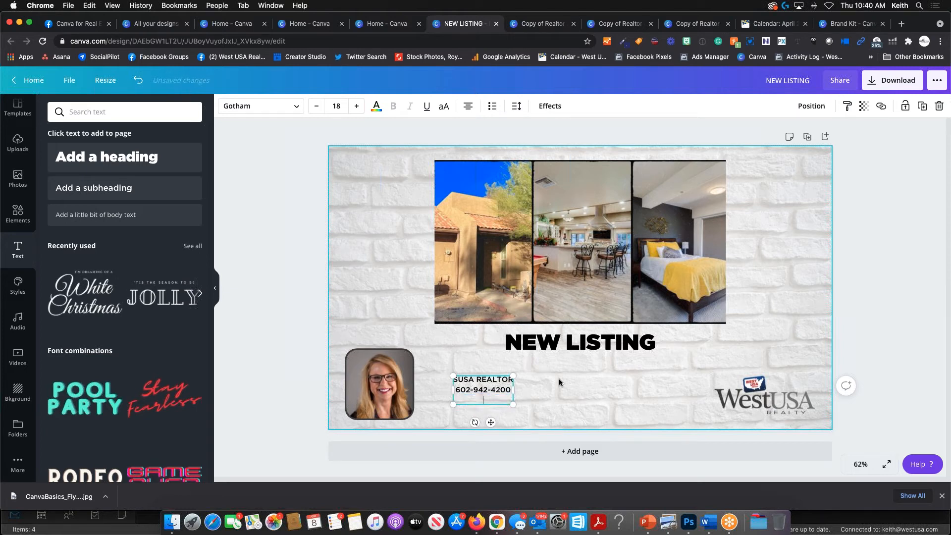
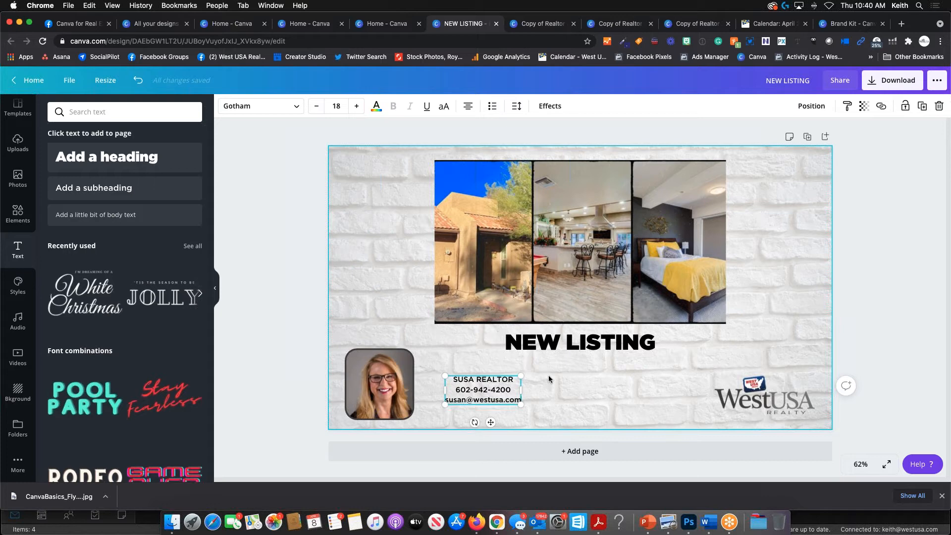
{"action": "scroll", "coordinate": [548, 378], "scroll_direction": "up", "scroll_amount": 10}
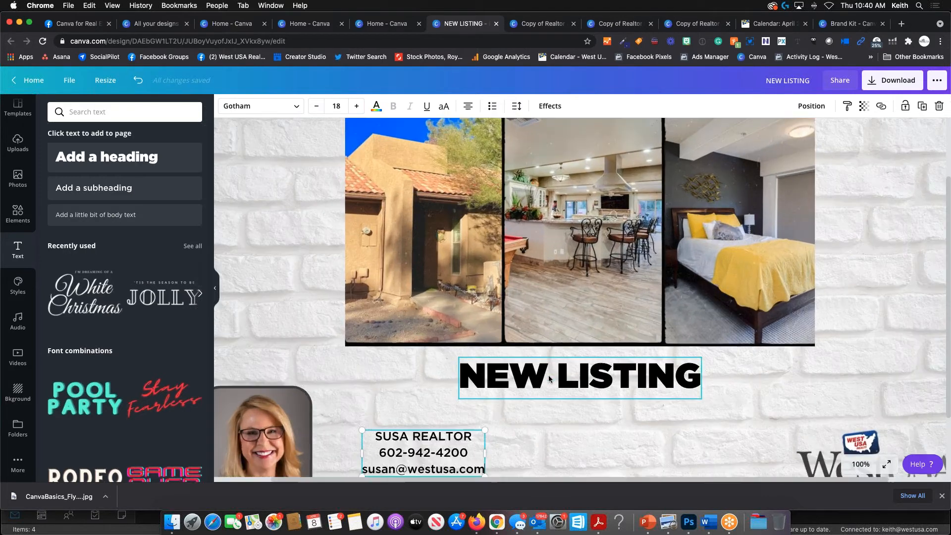
{"action": "scroll", "coordinate": [549, 377], "scroll_direction": "up", "scroll_amount": 10}
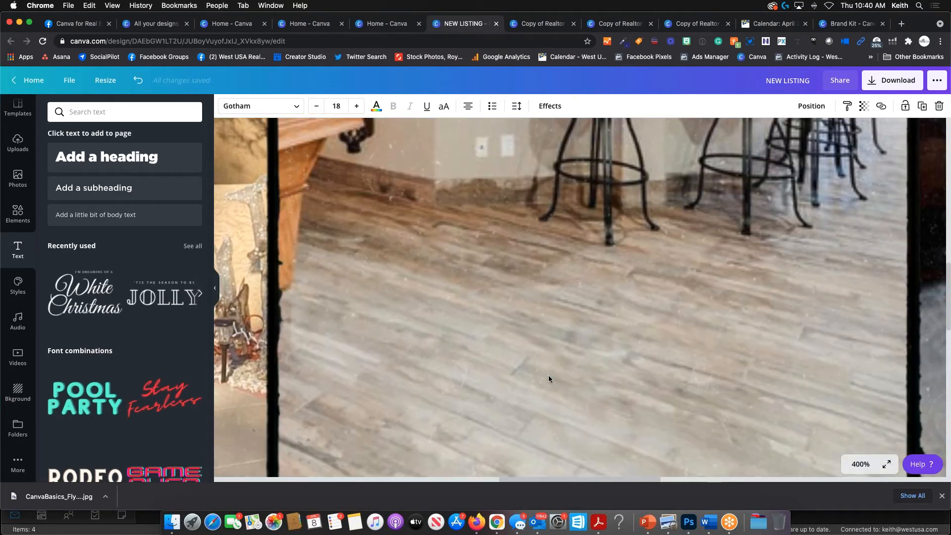
{"action": "scroll", "coordinate": [549, 379], "scroll_direction": "down", "scroll_amount": 15}
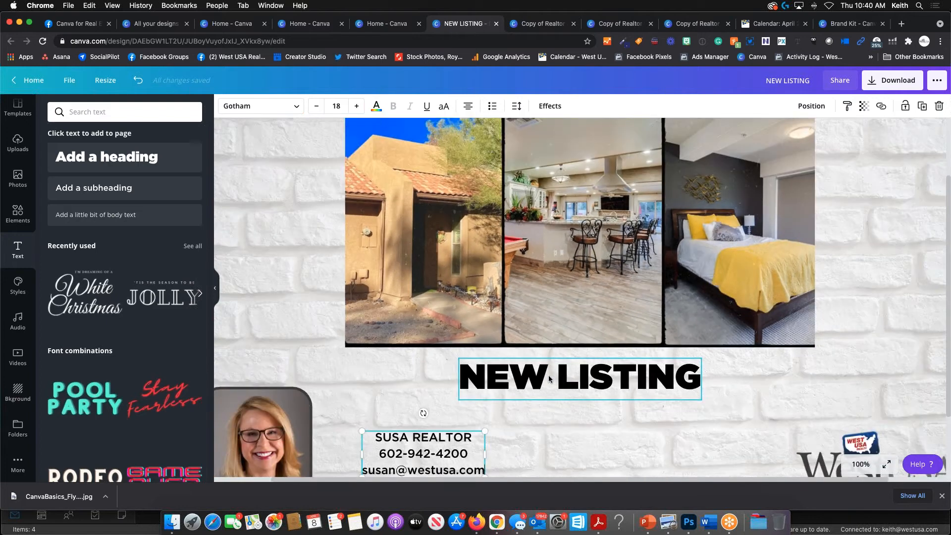
{"action": "scroll", "coordinate": [548, 377], "scroll_direction": "down", "scroll_amount": 4}
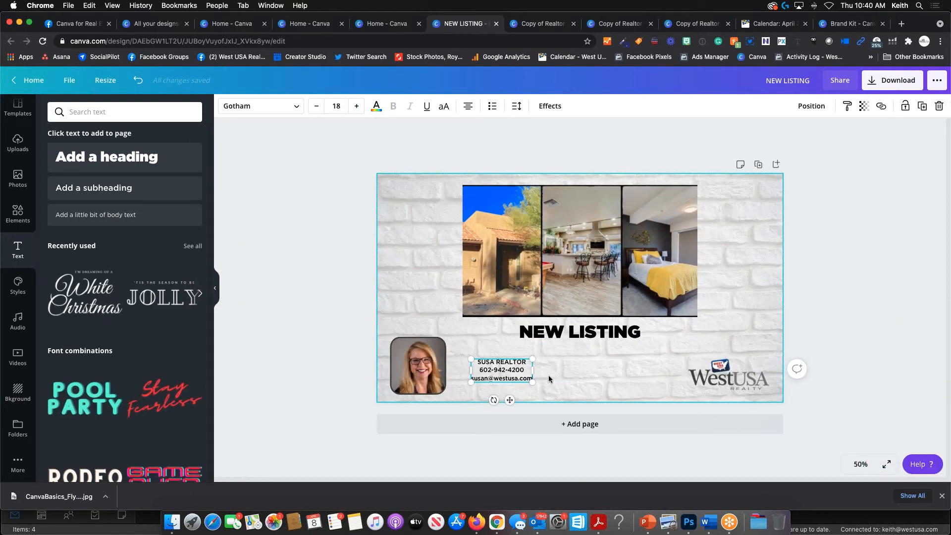
{"action": "scroll", "coordinate": [548, 379], "scroll_direction": "up", "scroll_amount": 5}
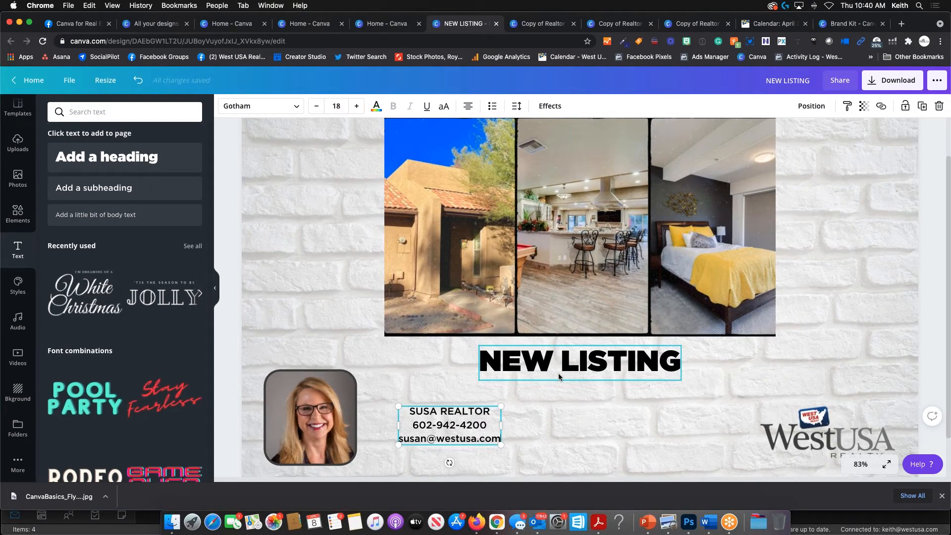
{"action": "left_click", "coordinate": [540, 410]}
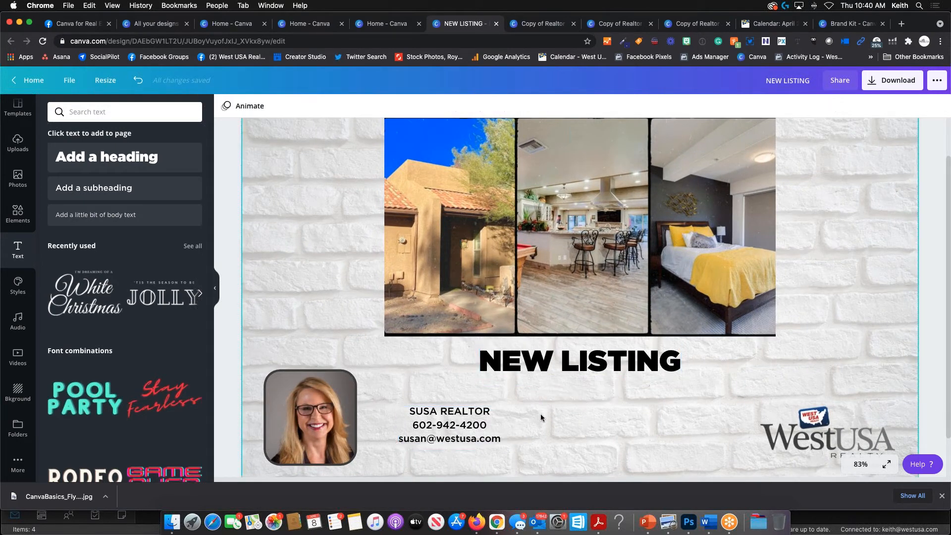
{"action": "scroll", "coordinate": [540, 415], "scroll_direction": "up", "scroll_amount": 3}
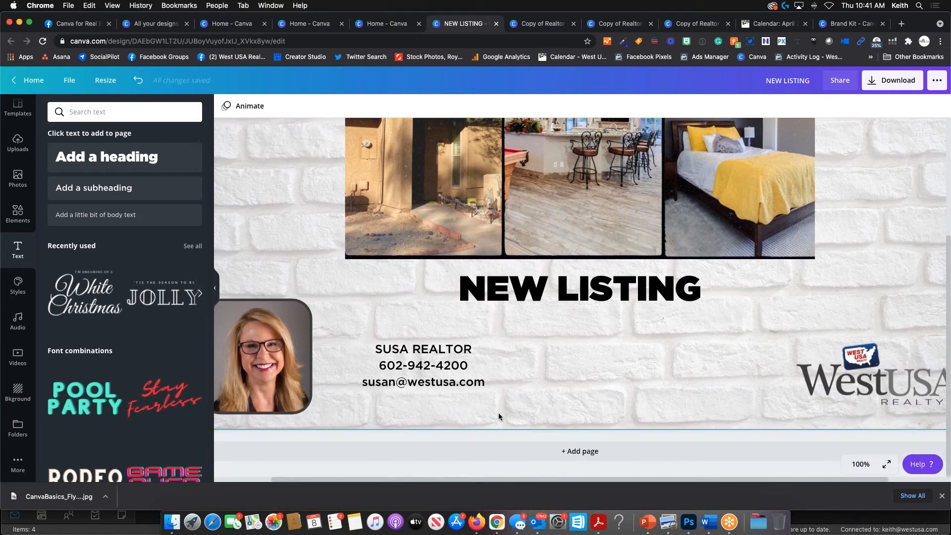
{"action": "scroll", "coordinate": [499, 416], "scroll_direction": "left", "scroll_amount": 3}
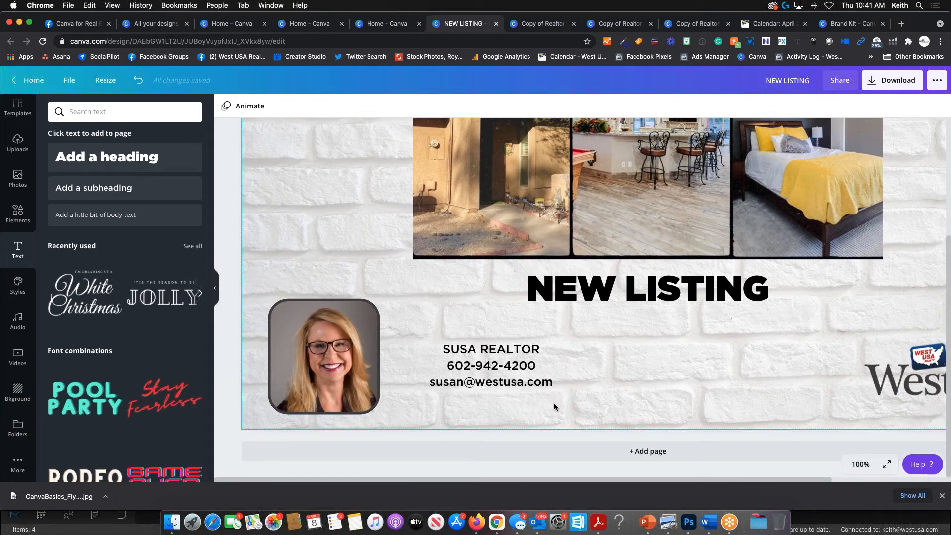
- Insert the missing letter N into the agent's name
{"action": "left_click", "coordinate": [517, 368]}
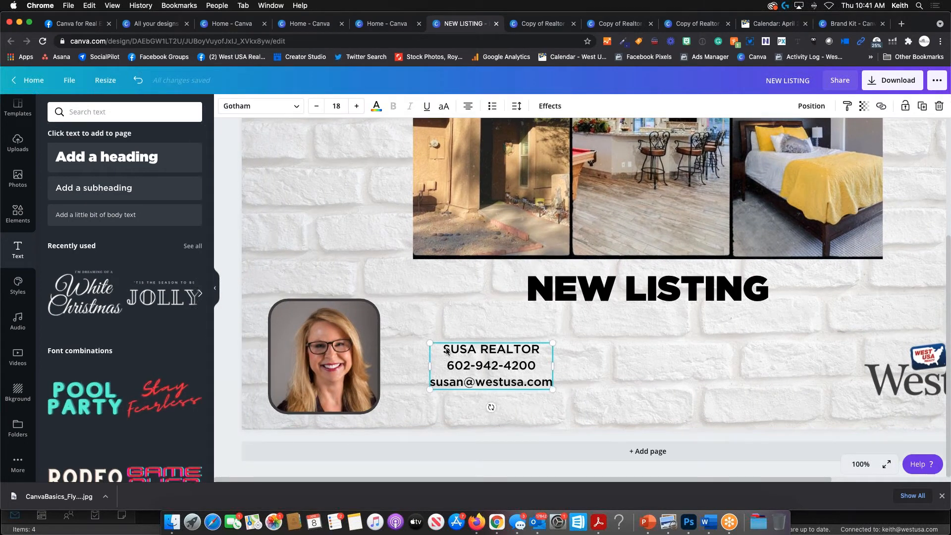
{"action": "left_click_drag", "start_coordinate": [446, 351], "coordinate": [549, 386]}
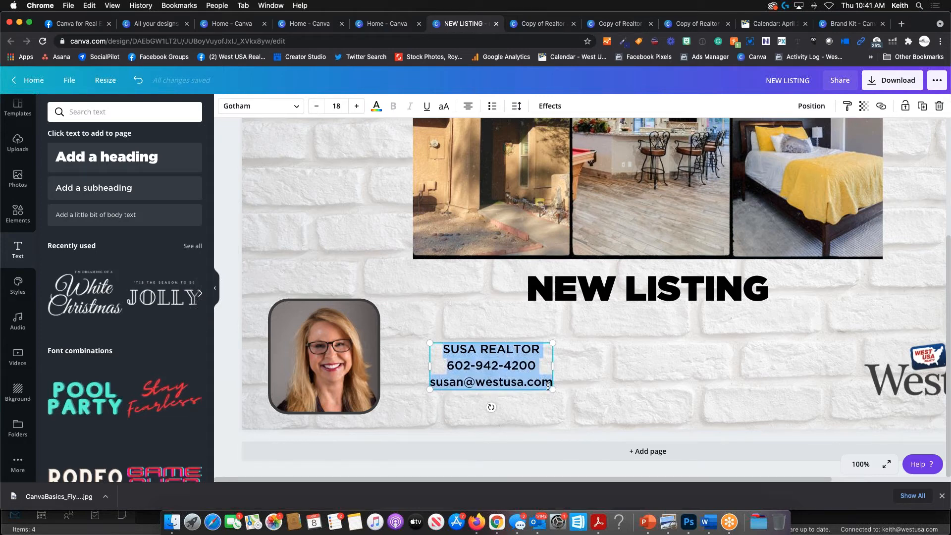
{"action": "left_click", "coordinate": [474, 348]}
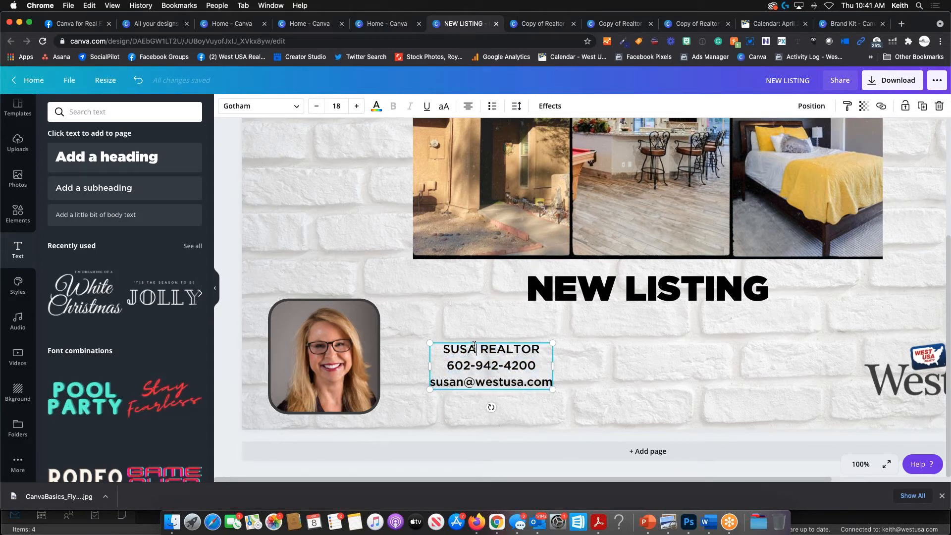
{"action": "type", "text": "N"}
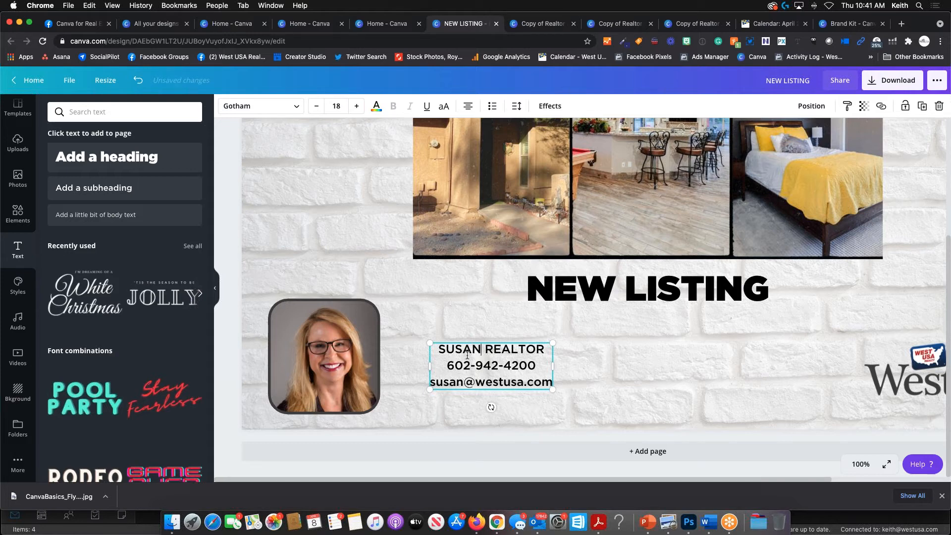
- Left-align all three lines of the contact block
{"action": "left_click_drag", "start_coordinate": [438, 350], "coordinate": [551, 381]}
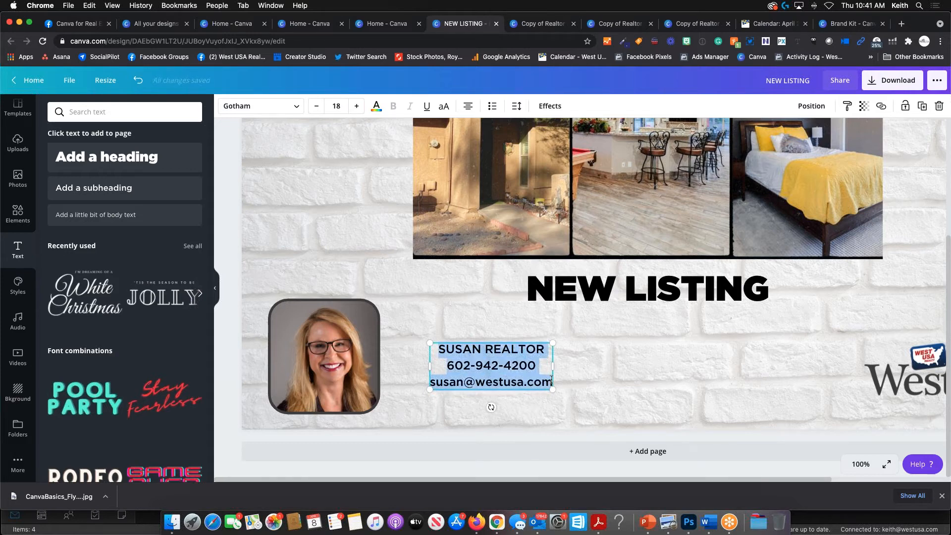
{"action": "left_click", "coordinate": [468, 106]}
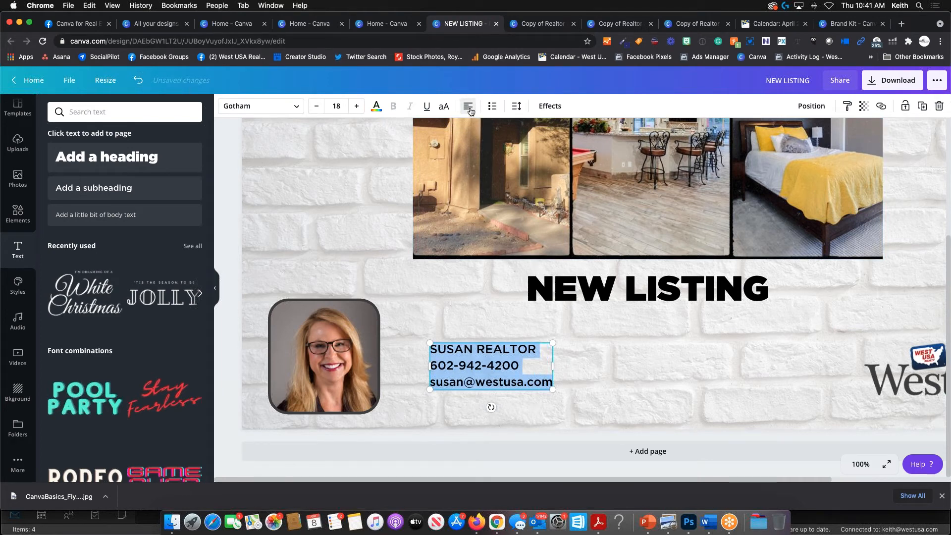
{"action": "left_click", "coordinate": [471, 110]}
{"action": "left_click", "coordinate": [470, 110]}
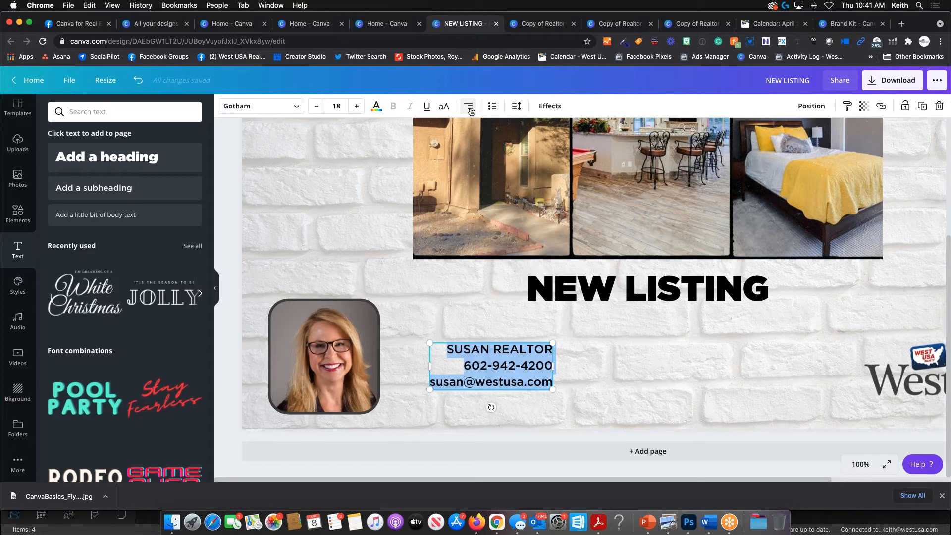
{"action": "left_click", "coordinate": [468, 107]}
{"action": "left_click", "coordinate": [468, 107]}
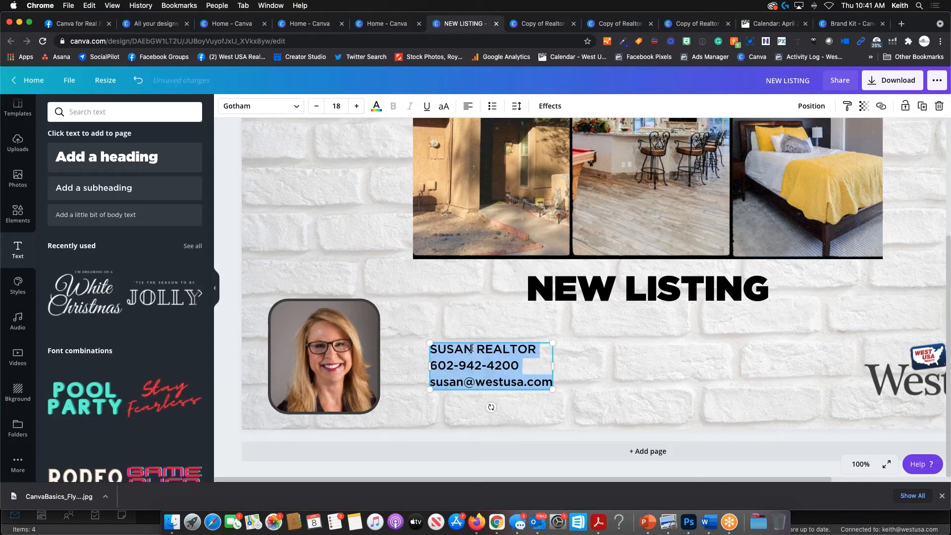
- Move the contact block left and down, closer to the headshot
{"action": "left_click", "coordinate": [481, 335]}
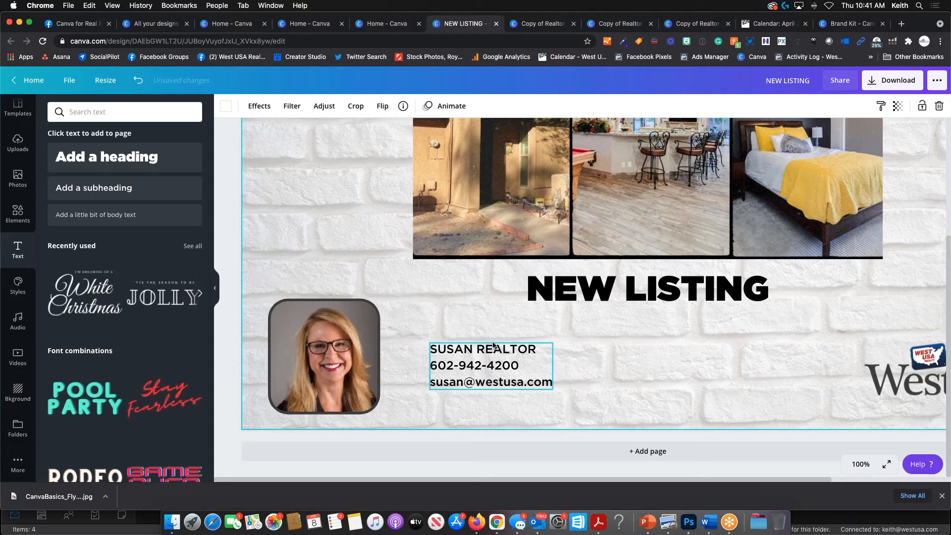
{"action": "left_click", "coordinate": [494, 349]}
{"action": "left_click_drag", "start_coordinate": [494, 361], "coordinate": [459, 385]}
{"action": "left_click", "coordinate": [636, 401]}
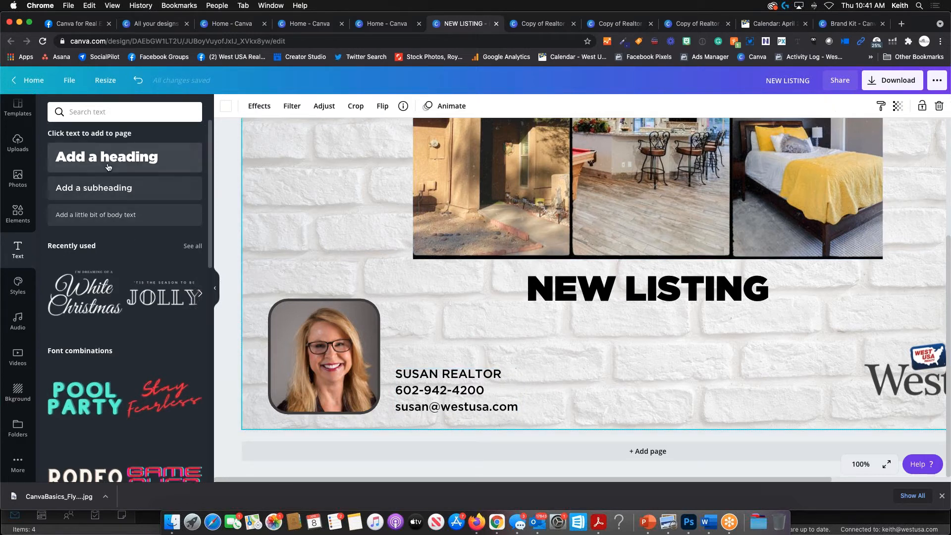
{"action": "scroll", "coordinate": [578, 339], "scroll_direction": "up", "scroll_amount": 3}
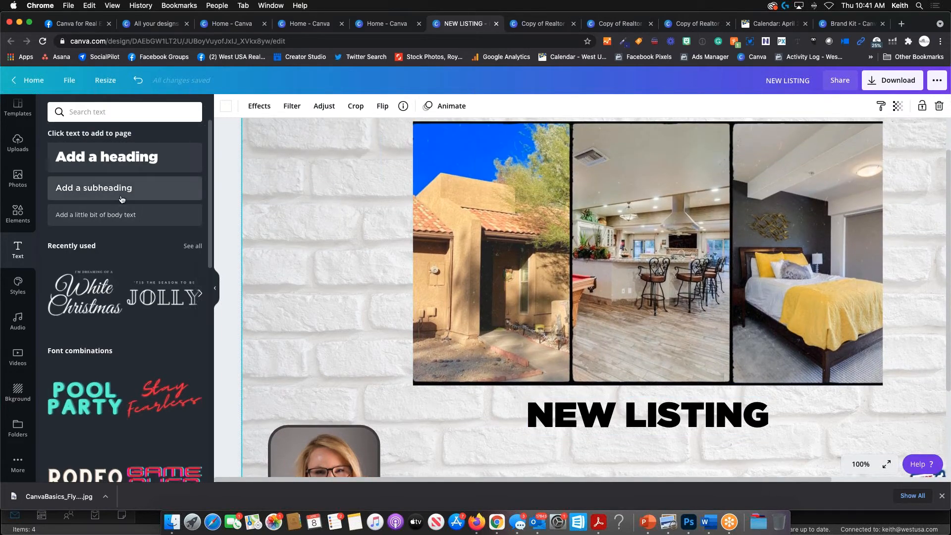
{"action": "left_click", "coordinate": [99, 188]}
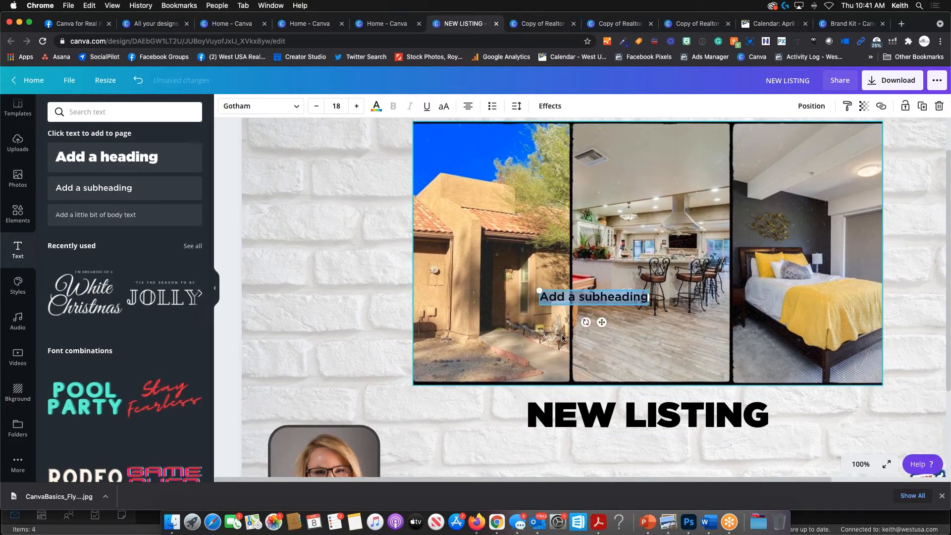
{"action": "type", "text": "www."}
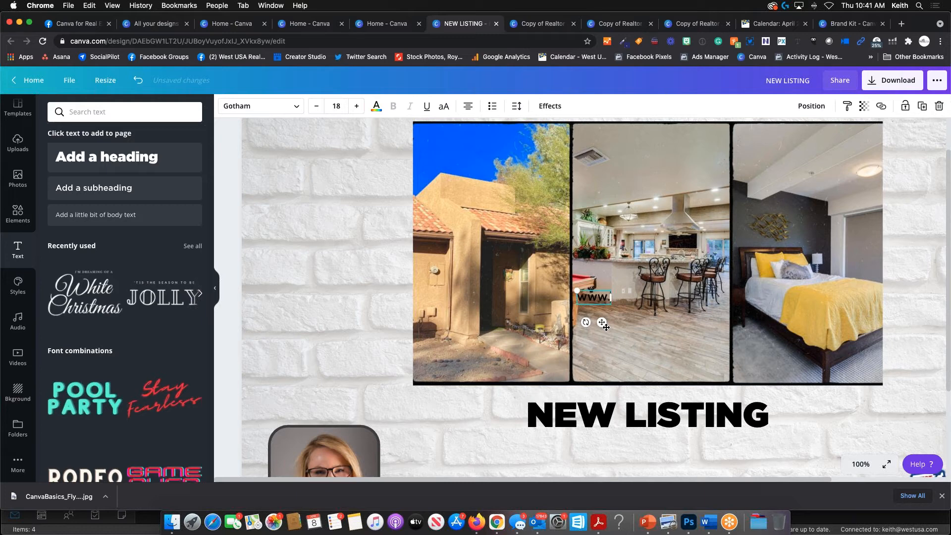
{"action": "type", "text": "westusa.com"}
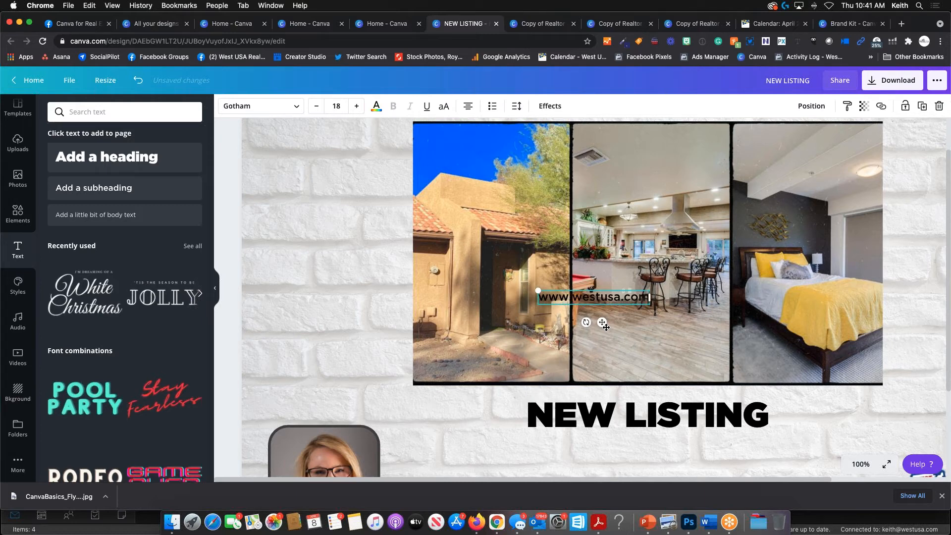
{"action": "scroll", "coordinate": [620, 343], "scroll_direction": "down", "scroll_amount": 3}
{"action": "left_click_drag", "start_coordinate": [602, 233], "coordinate": [657, 425]}
{"action": "left_click", "coordinate": [694, 342]}
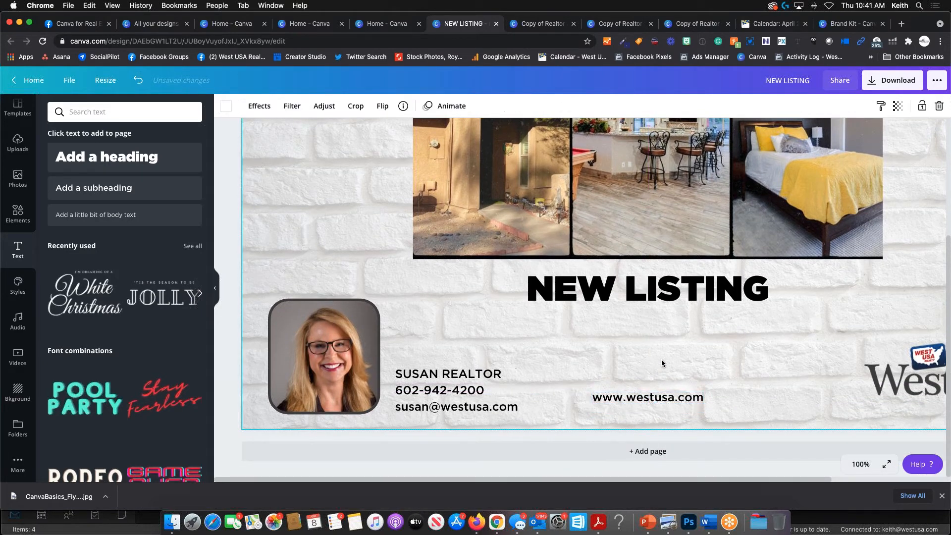
{"action": "key", "text": "super+minus"}
{"action": "key", "text": "super+minus"}
{"action": "key", "text": "super+minus"}
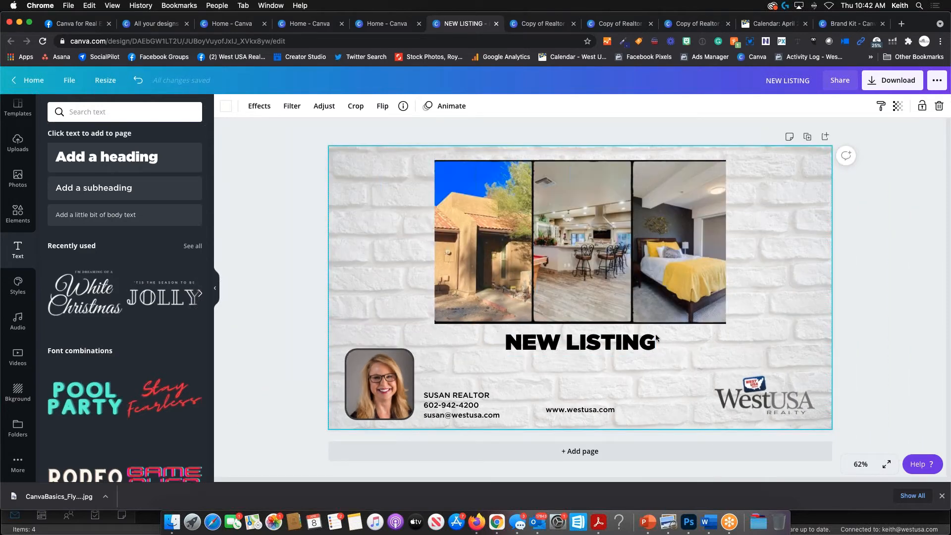
{"action": "left_click", "coordinate": [852, 274]}
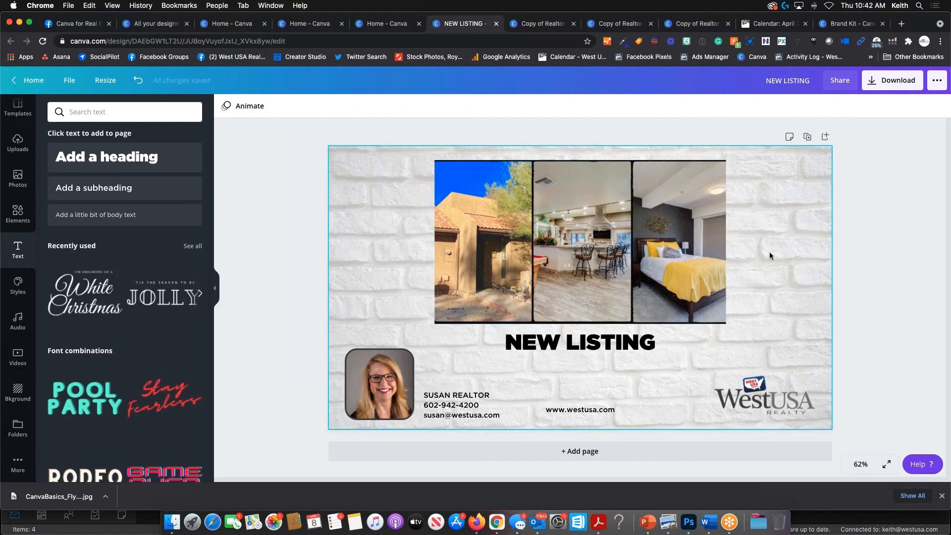
- Download the cover as NEW LISTING.png, keeping PNG as the file type
{"action": "left_click", "coordinate": [898, 84]}
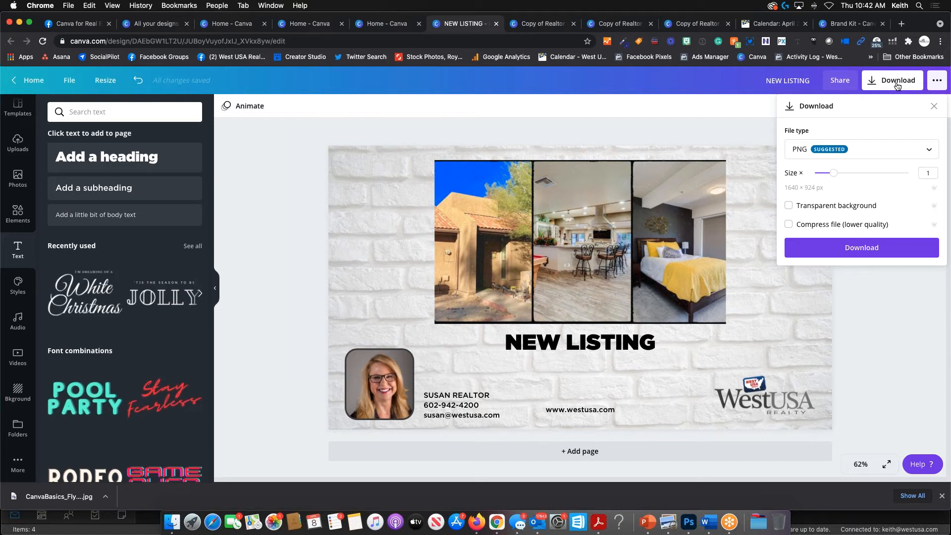
{"action": "left_click", "coordinate": [868, 159]}
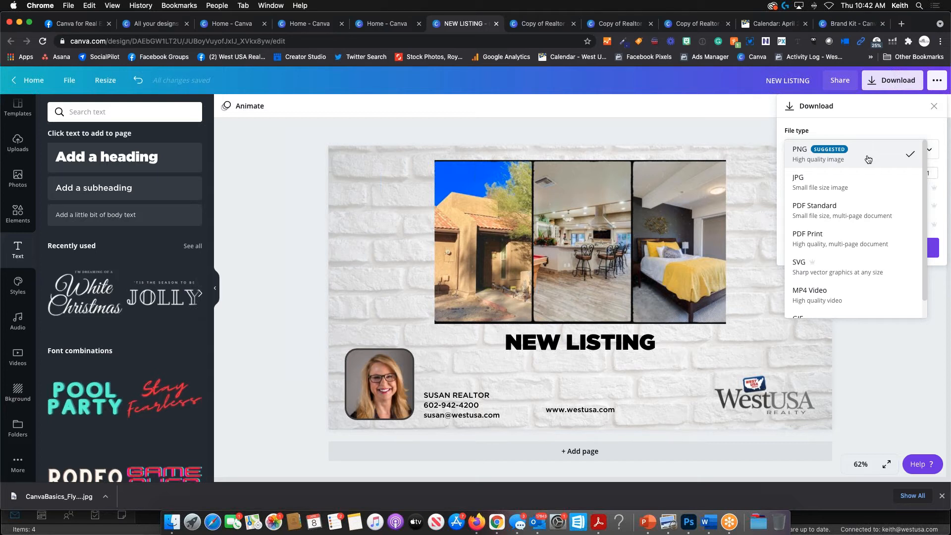
{"action": "scroll", "coordinate": [824, 255], "scroll_direction": "down", "scroll_amount": 1}
{"action": "scroll", "coordinate": [824, 255], "scroll_direction": "up", "scroll_amount": 1}
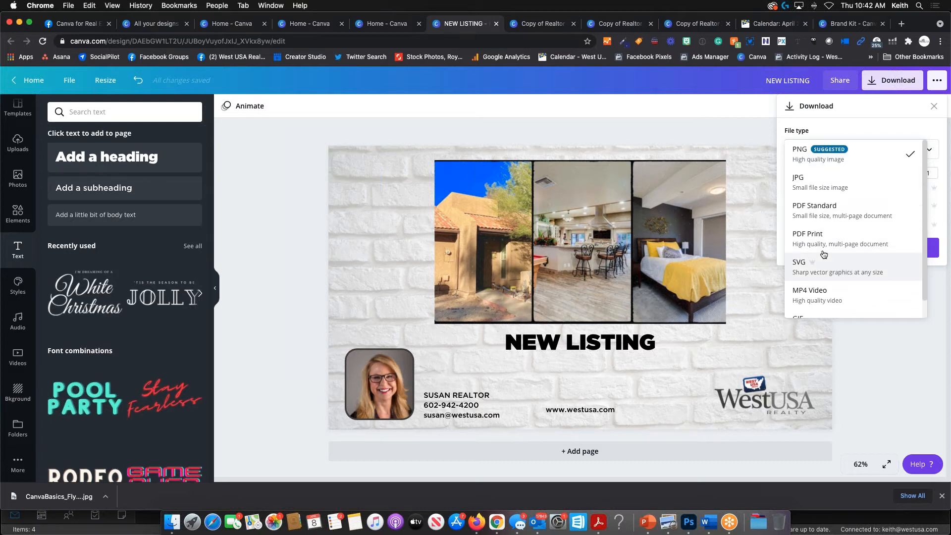
{"action": "scroll", "coordinate": [825, 235], "scroll_direction": "down", "scroll_amount": 1}
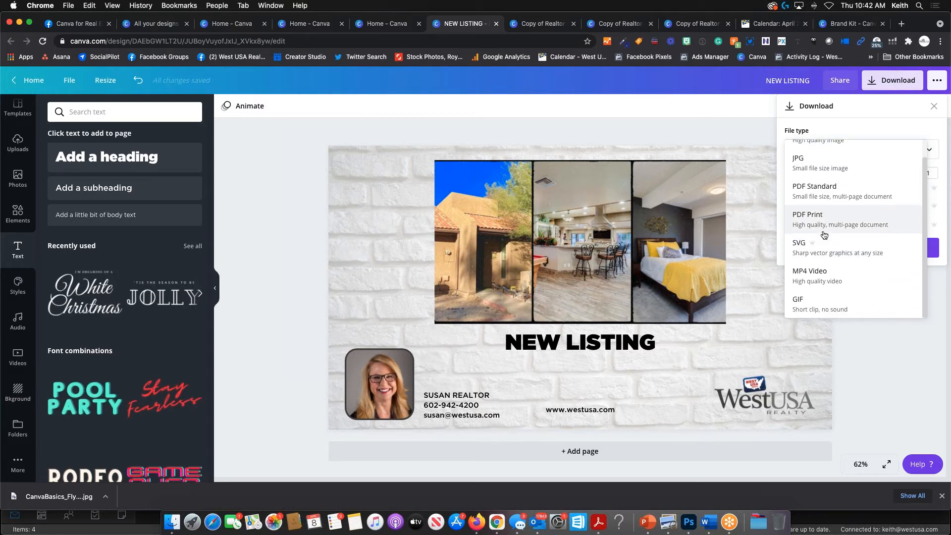
{"action": "scroll", "coordinate": [825, 235], "scroll_direction": "up", "scroll_amount": 1}
{"action": "left_click", "coordinate": [826, 159]}
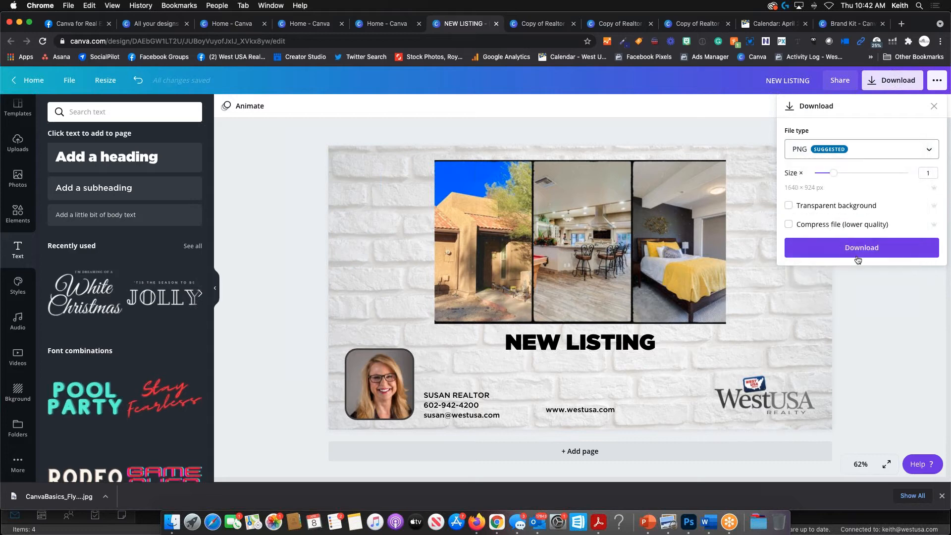
{"action": "left_click", "coordinate": [870, 248]}
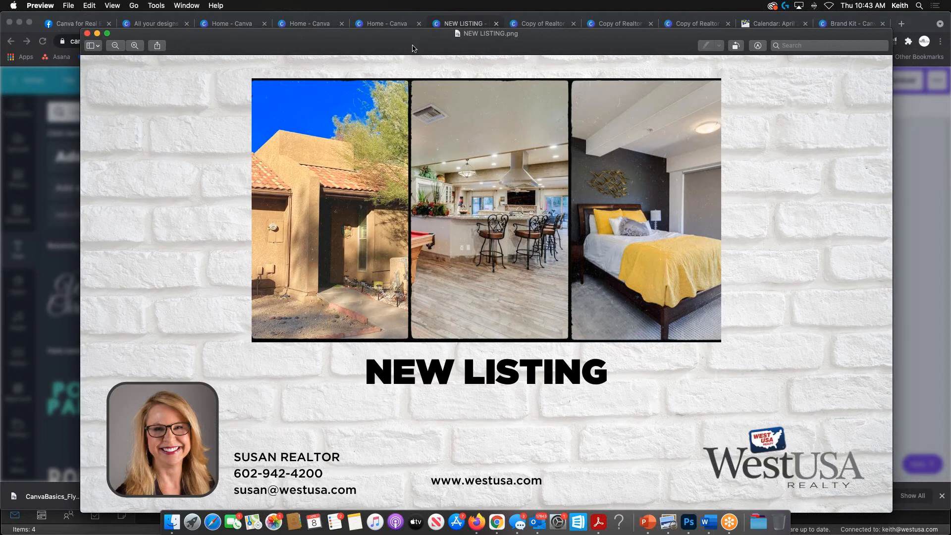
- Review NEW LISTING.png in Preview, close it, and dismiss Canva's 'You saved your design!' message
{"action": "left_click_drag", "start_coordinate": [412, 48], "coordinate": [419, 31]}
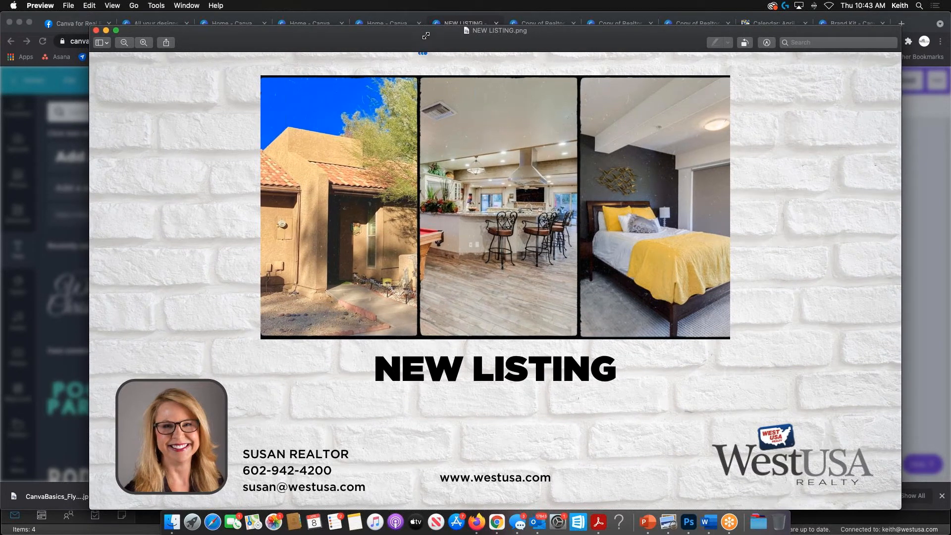
{"action": "left_click_drag", "start_coordinate": [903, 512], "coordinate": [783, 416]}
{"action": "left_click_drag", "start_coordinate": [301, 34], "coordinate": [391, 85]}
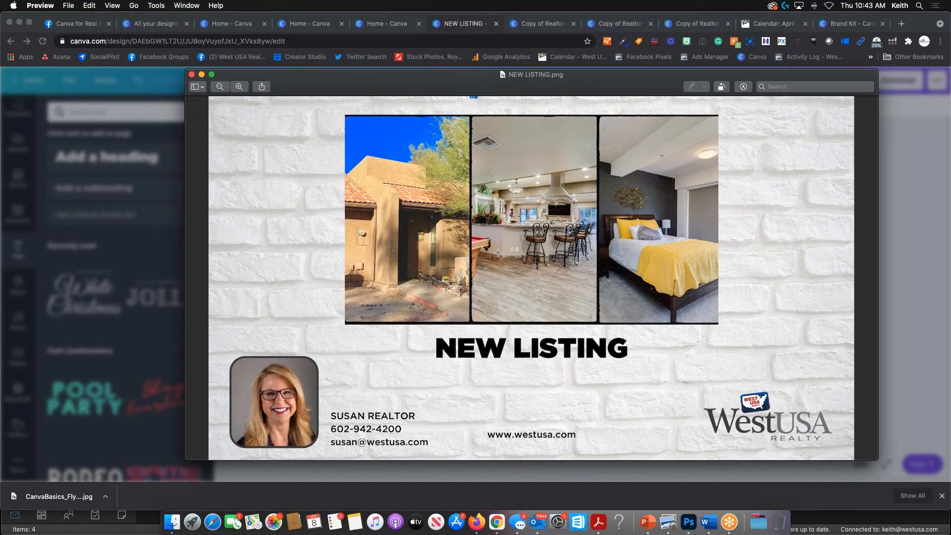
{"action": "left_click", "coordinate": [192, 75]}
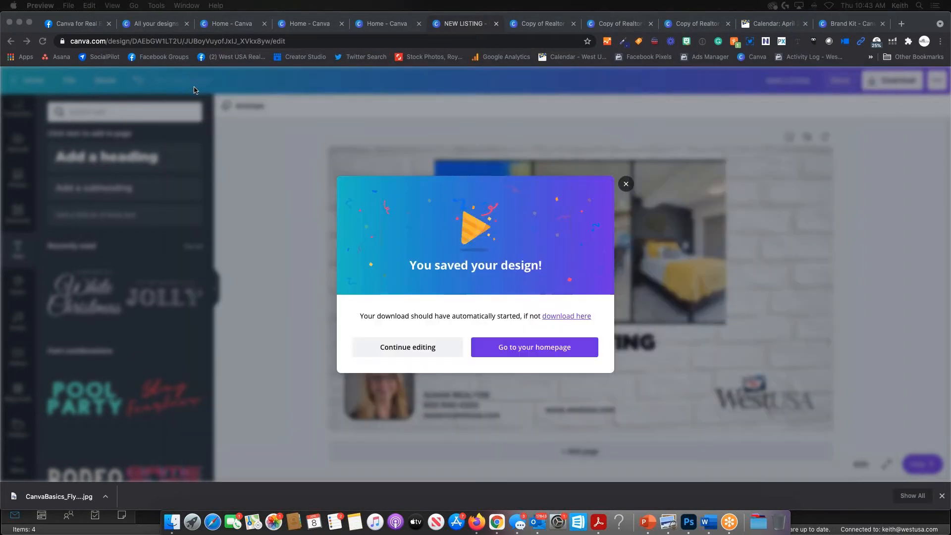
{"action": "left_click", "coordinate": [627, 184]}
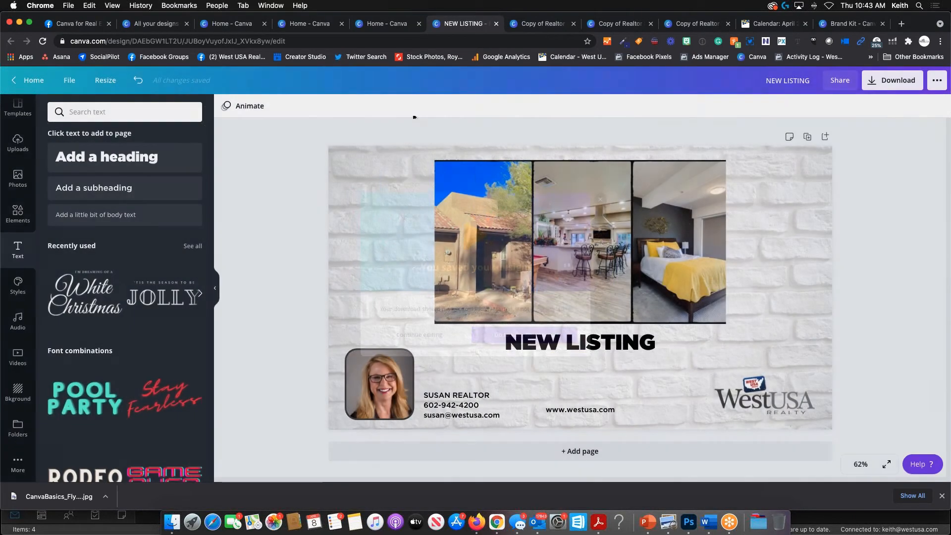
- Navigate through Facebook to the managed West USA Realty page
{"action": "left_click", "coordinate": [74, 24]}
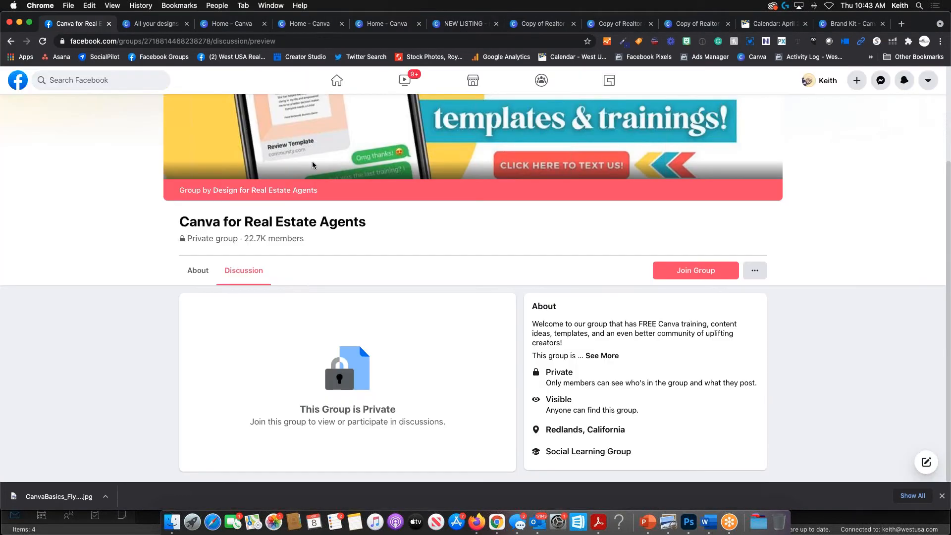
{"action": "left_click", "coordinate": [163, 57]}
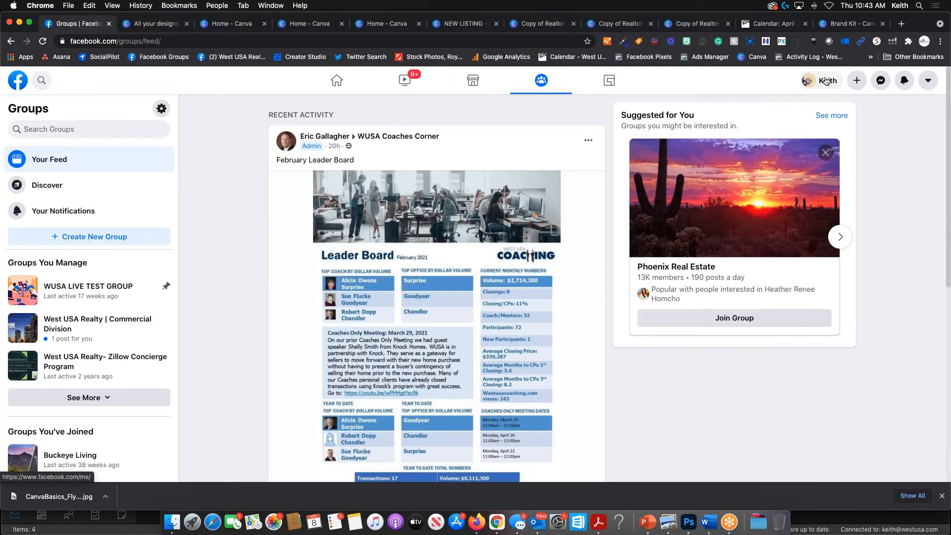
{"action": "left_click", "coordinate": [826, 79]}
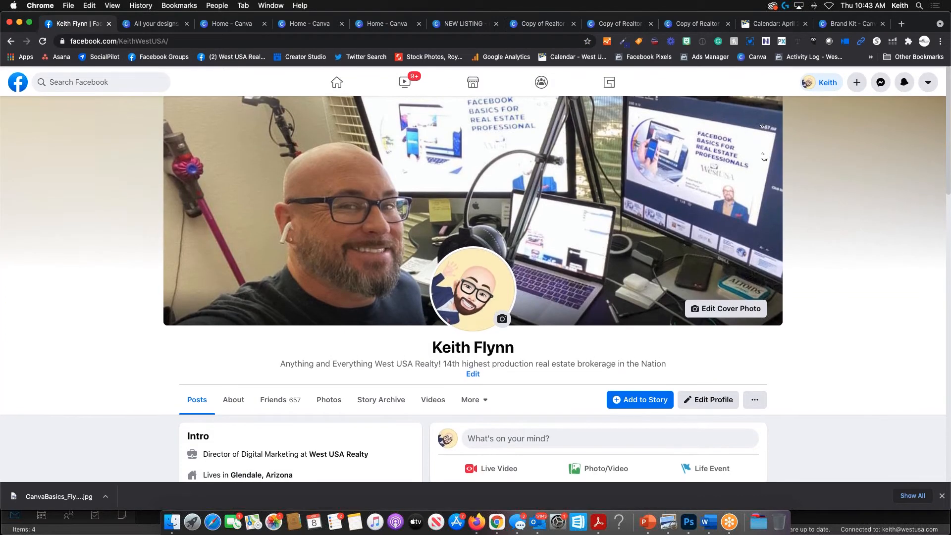
{"action": "left_click", "coordinate": [336, 80]}
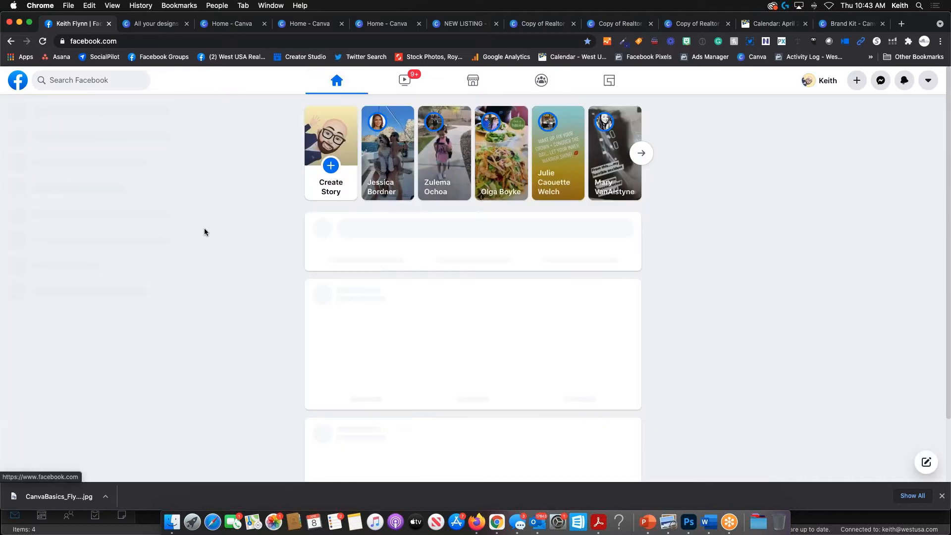
{"action": "left_click", "coordinate": [60, 192]}
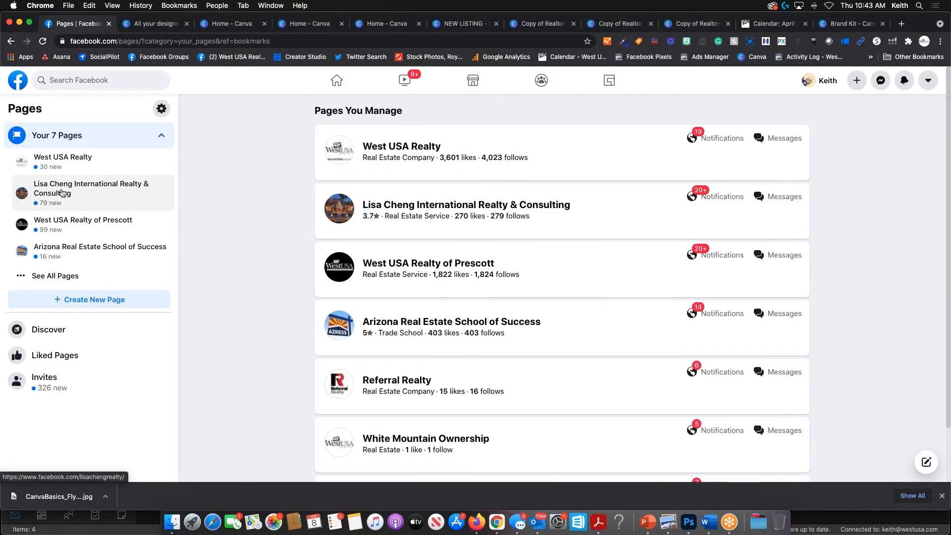
{"action": "left_click", "coordinate": [412, 147]}
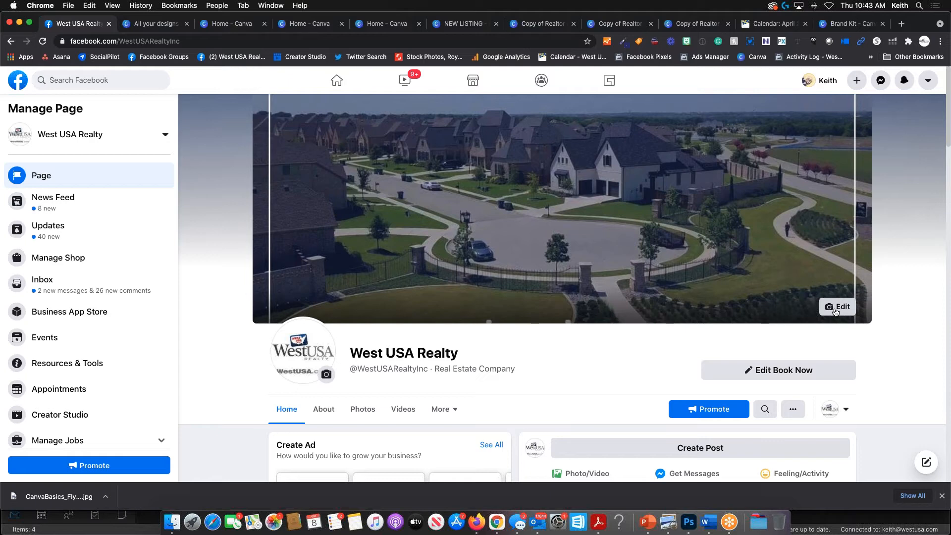
- Upload NEW LISTING.png from Downloads as the page cover, positioned to show heading, agent details and logo
{"action": "left_click", "coordinate": [836, 310]}
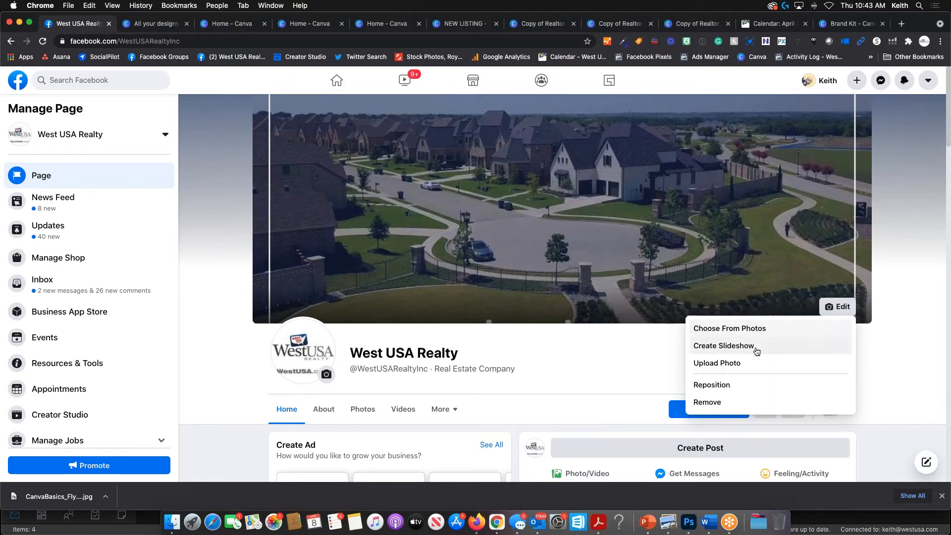
{"action": "left_click", "coordinate": [738, 363]}
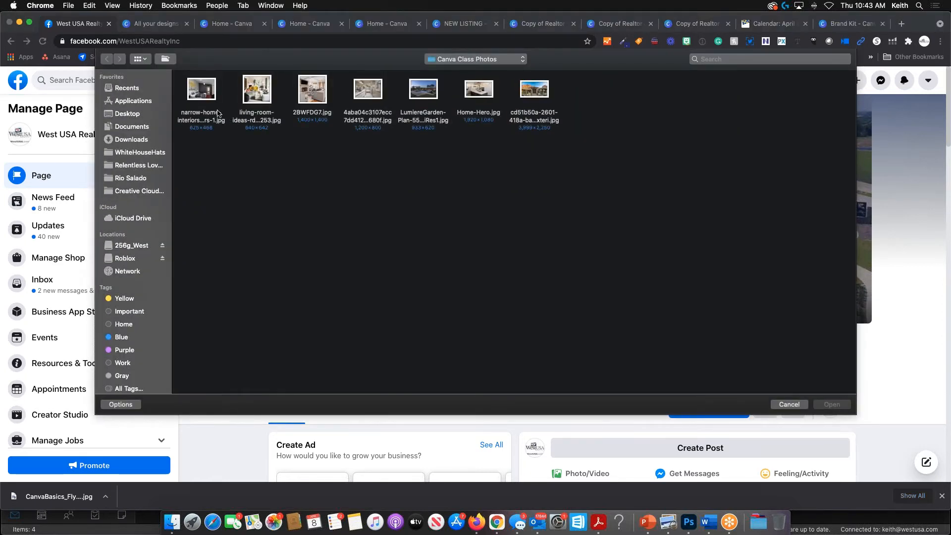
{"action": "left_click", "coordinate": [130, 139]}
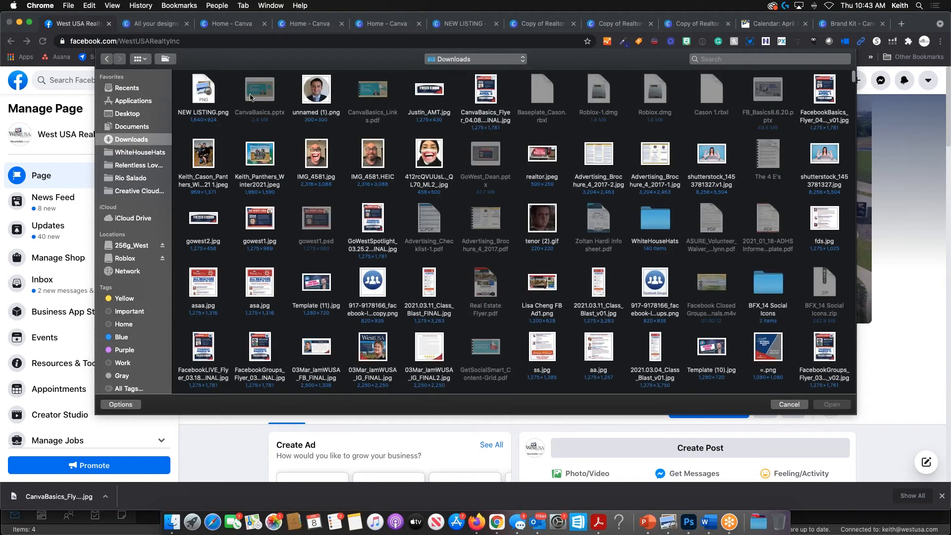
{"action": "double_click", "coordinate": [201, 89]}
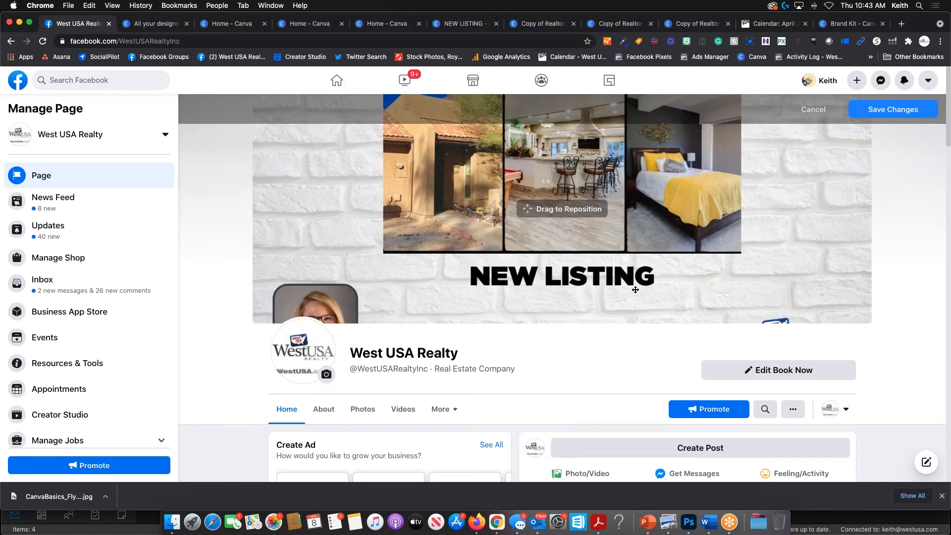
{"action": "left_click_drag", "start_coordinate": [636, 290], "coordinate": [659, 399]}
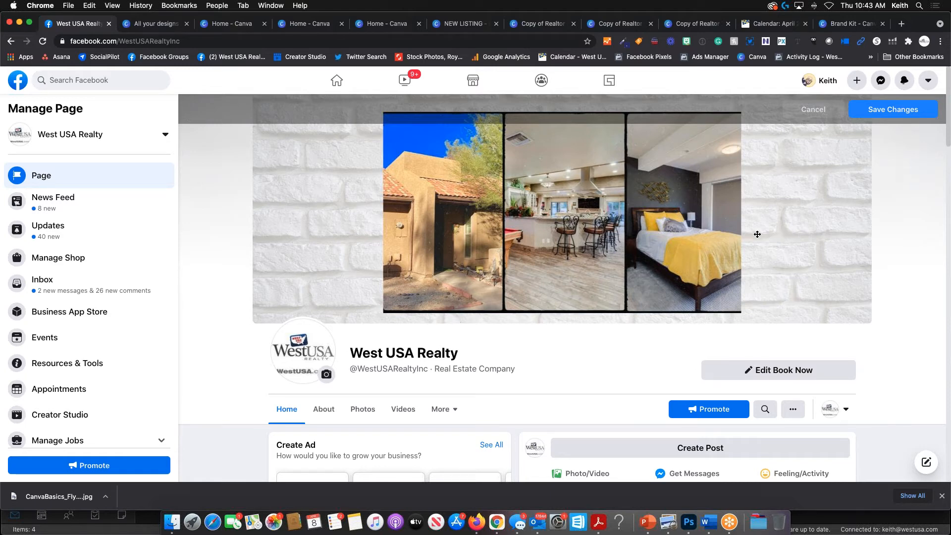
{"action": "left_click_drag", "start_coordinate": [761, 272], "coordinate": [755, 153]}
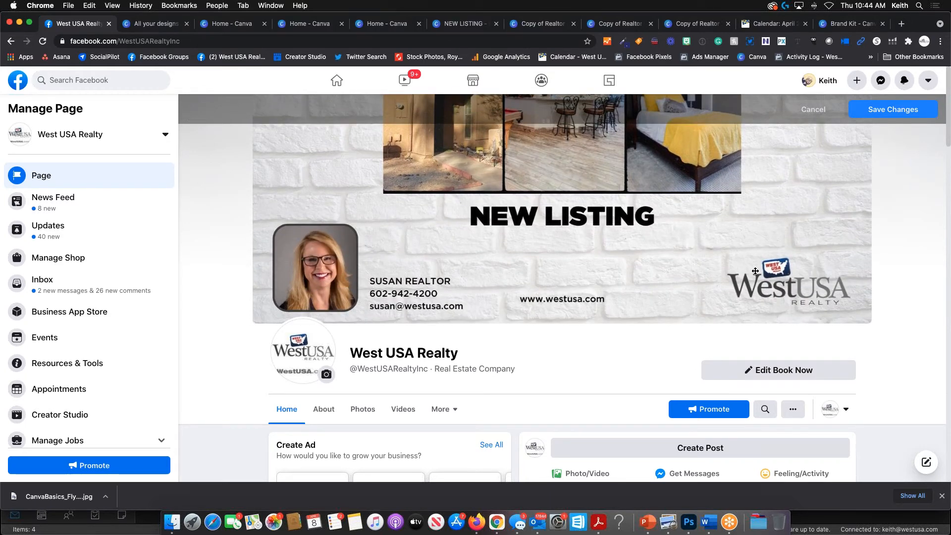
{"action": "mouse_move", "coordinate": [618, 266]}
{"action": "left_mouse_down"}
{"action": "mouse_move", "coordinate": [618, 386]}
{"action": "mouse_move", "coordinate": [618, 266]}
{"action": "left_mouse_up"}
{"action": "left_click", "coordinate": [823, 80]}
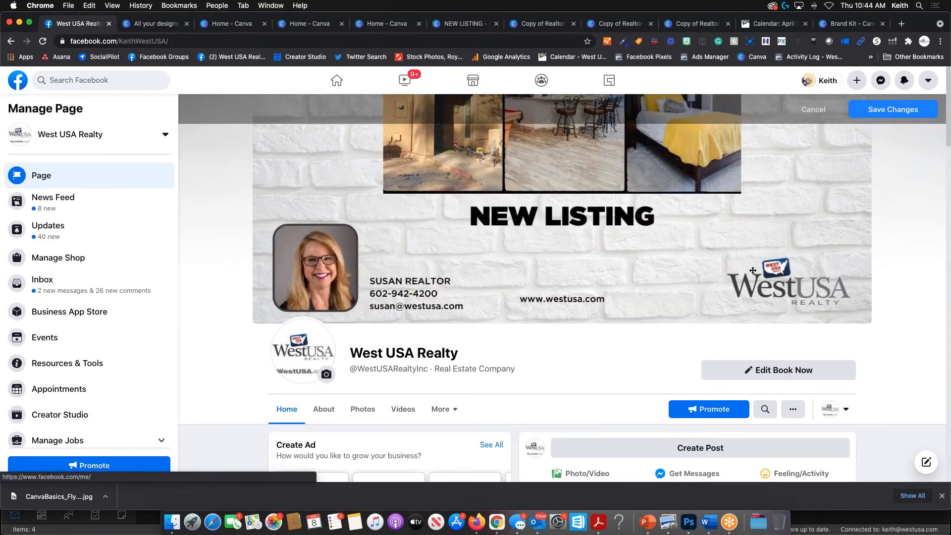
- Preview NEW LISTING.png as the profile cover, then cancel to keep the original selfie cover
{"action": "left_click", "coordinate": [712, 177]}
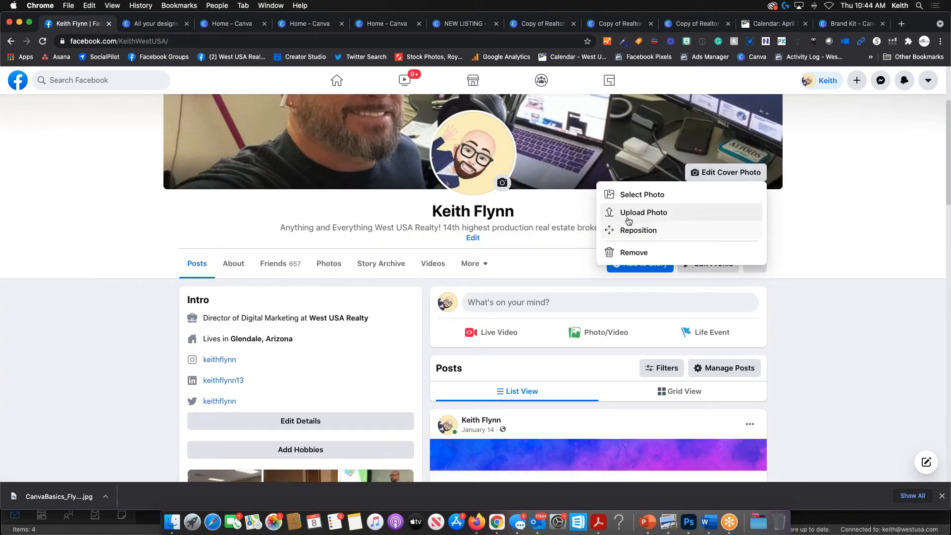
{"action": "left_click", "coordinate": [645, 212]}
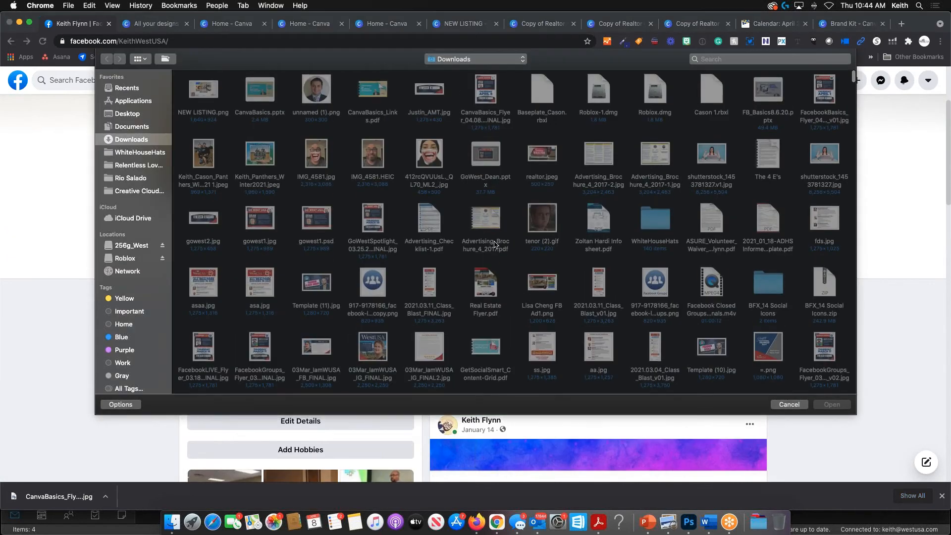
{"action": "double_click", "coordinate": [212, 104]}
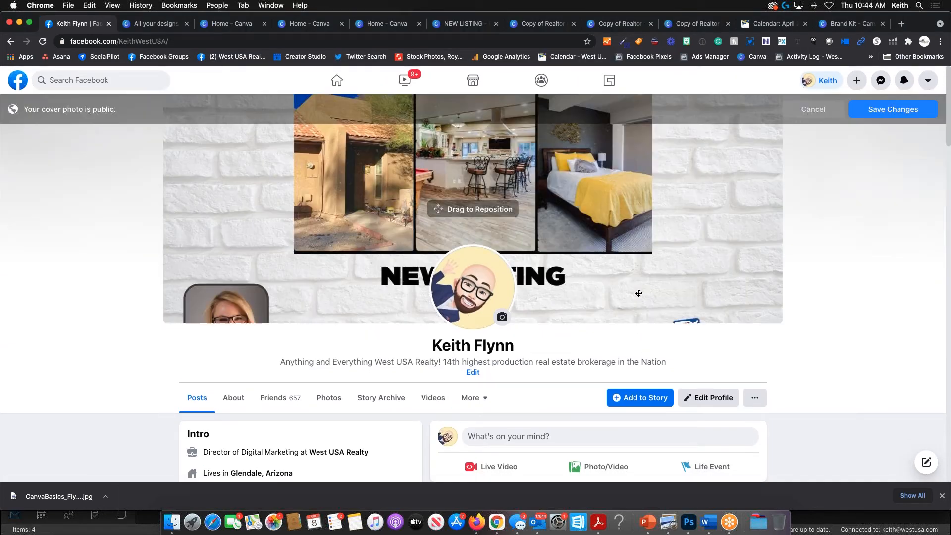
{"action": "left_click_drag", "start_coordinate": [658, 259], "coordinate": [664, 203]}
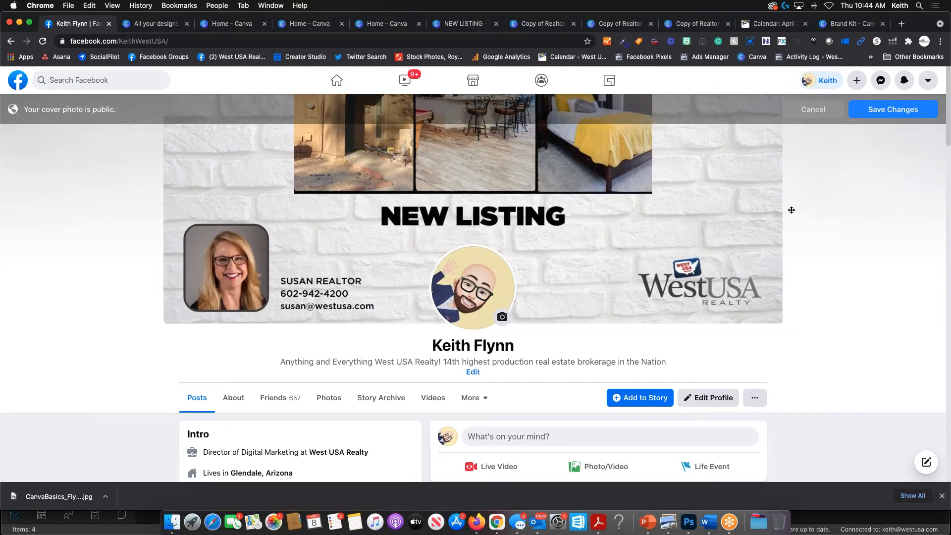
{"action": "left_click", "coordinate": [803, 113]}
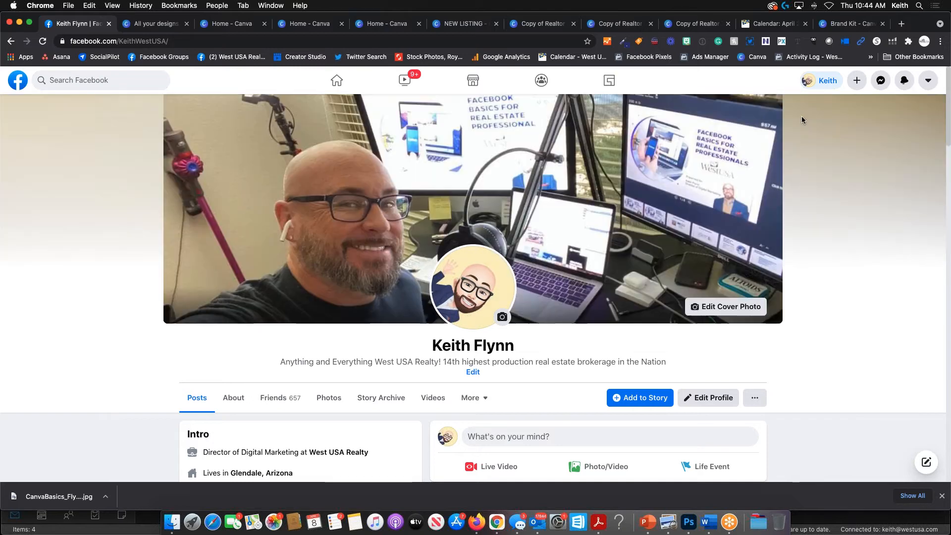
- Cycle through the Canva browser tabs to reach the Copy of Realtor Notepad - Template A editor
{"action": "left_click", "coordinate": [236, 28]}
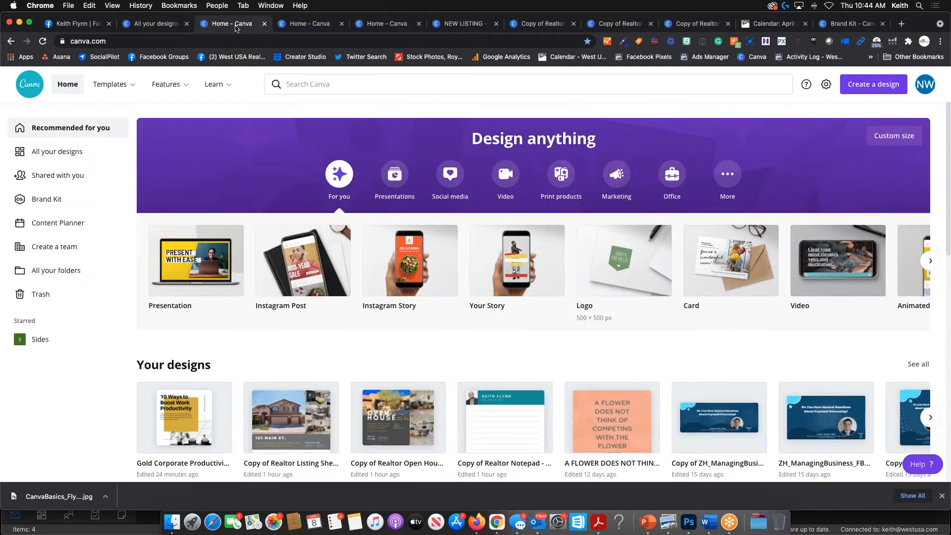
{"action": "left_click", "coordinate": [312, 24]}
{"action": "left_click", "coordinate": [403, 25]}
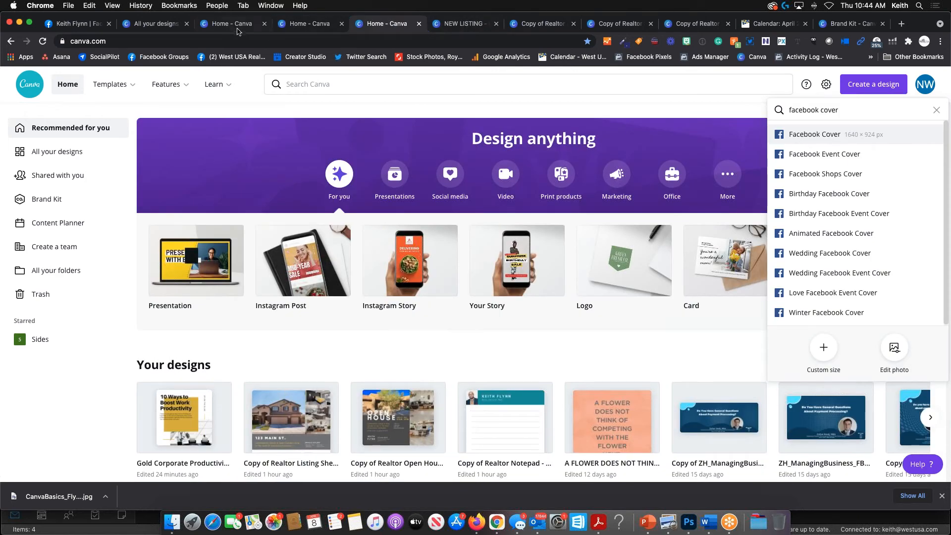
{"action": "left_click", "coordinate": [259, 23]}
{"action": "left_click", "coordinate": [312, 23]}
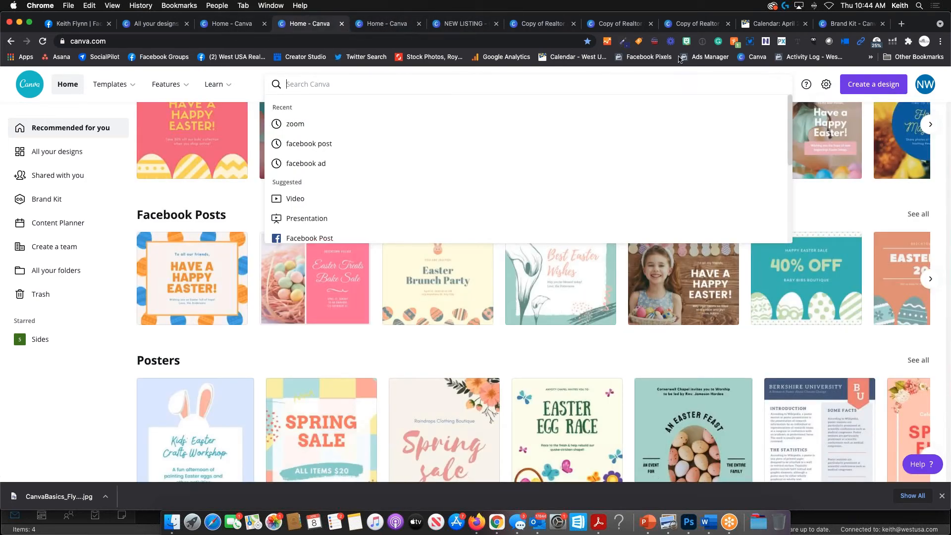
{"action": "left_click", "coordinate": [699, 23]}
{"action": "left_click", "coordinate": [622, 29]}
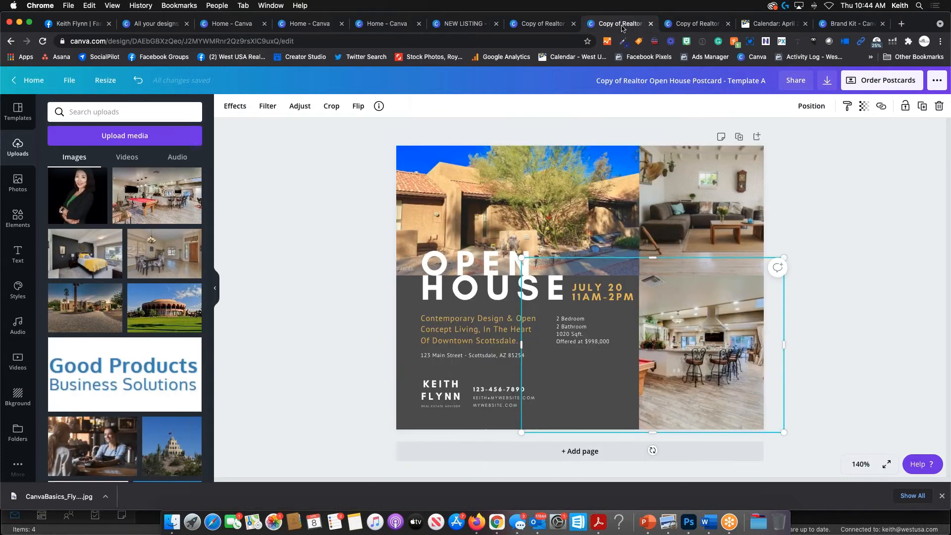
{"action": "left_click", "coordinate": [524, 24]}
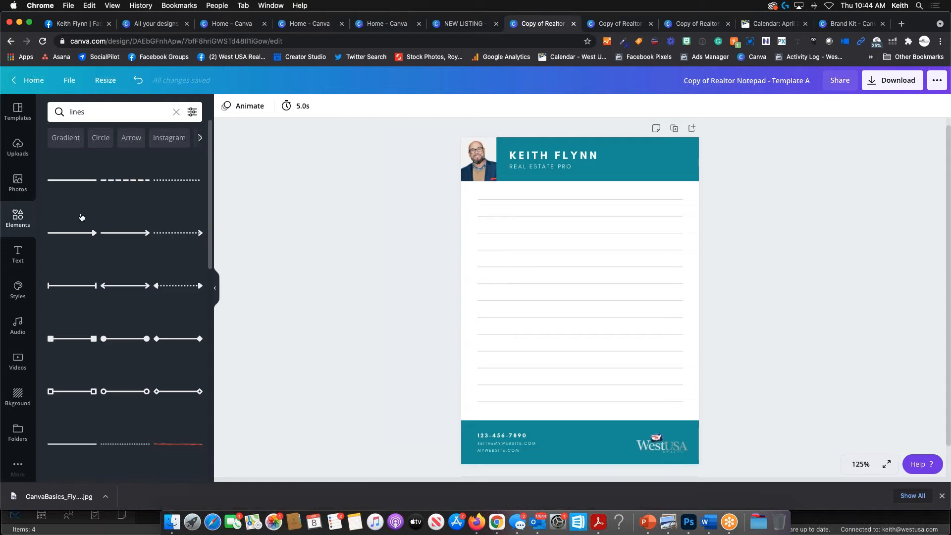
- Delete the teal header block and headshot photo, and nudge the top rule line slightly up
{"action": "left_click", "coordinate": [19, 117]}
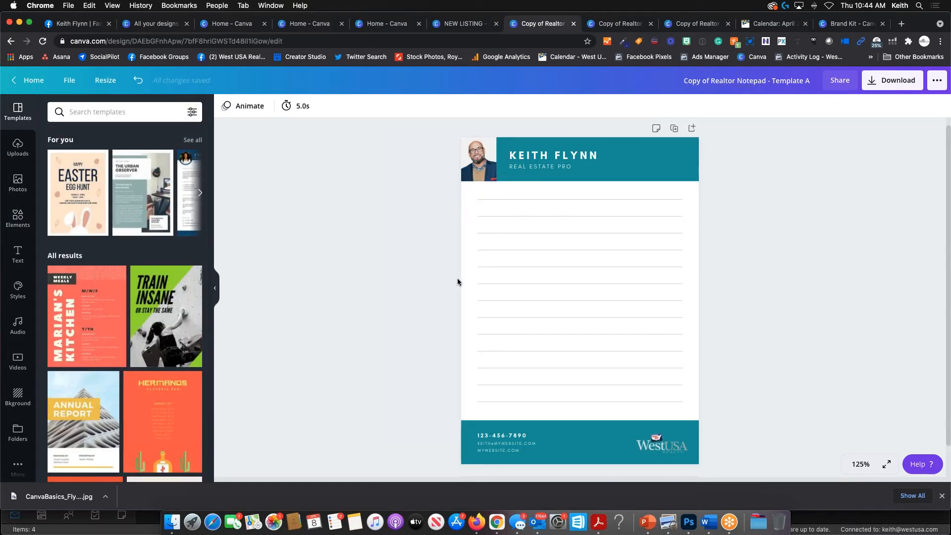
{"action": "left_click", "coordinate": [592, 266]}
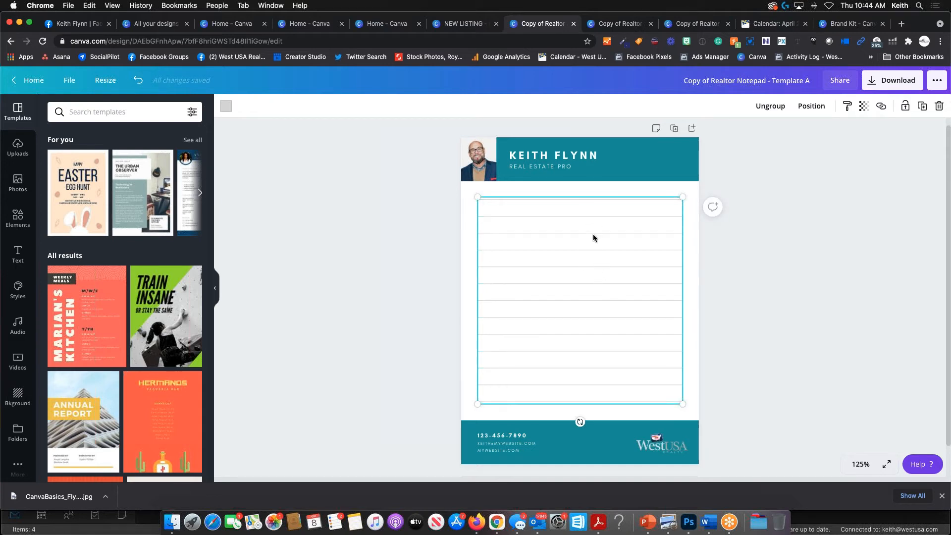
{"action": "left_click", "coordinate": [587, 217]}
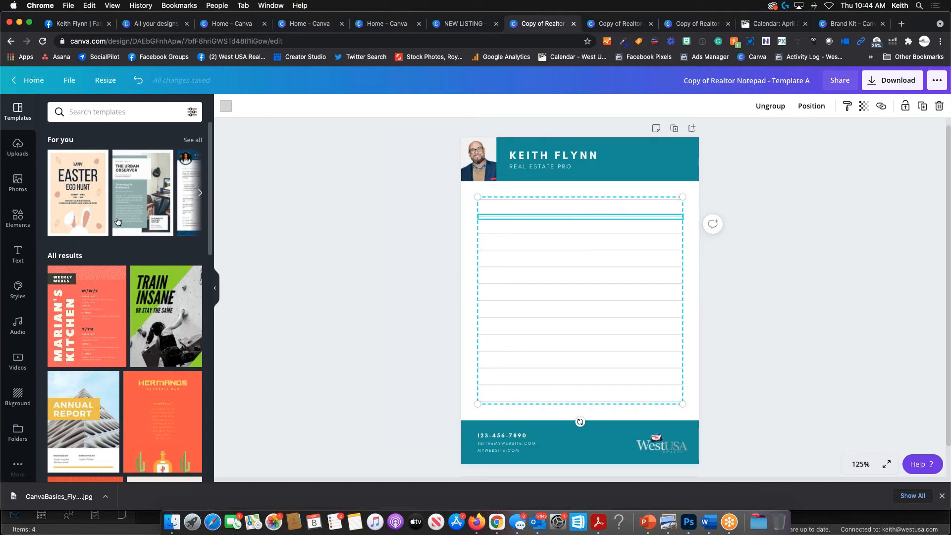
{"action": "left_click", "coordinate": [643, 160]}
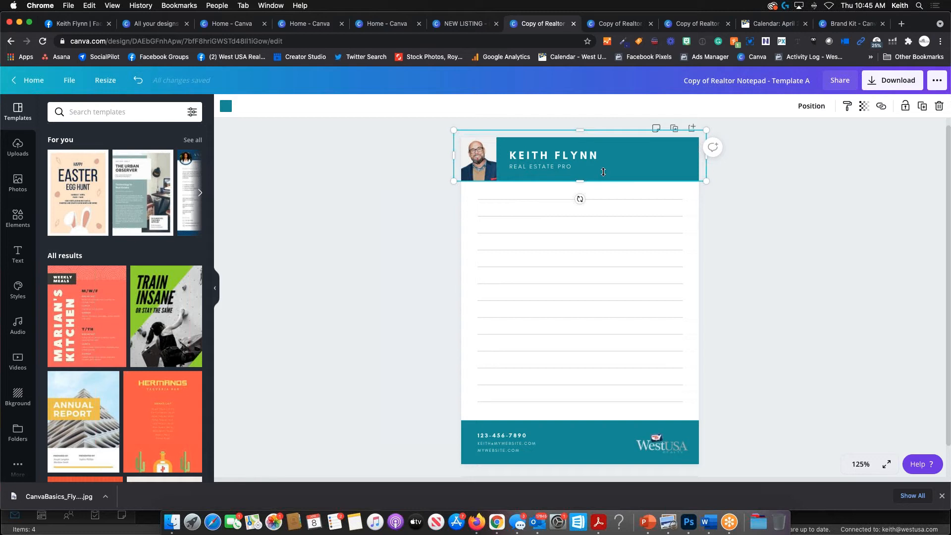
{"action": "key", "text": "Delete"}
{"action": "left_click", "coordinate": [481, 158]}
{"action": "key", "text": "Delete"}
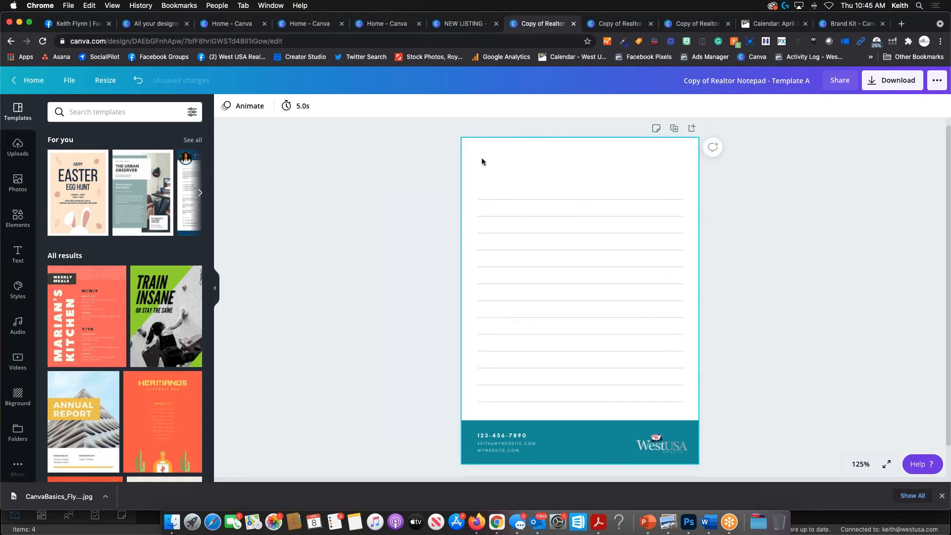
{"action": "left_click", "coordinate": [559, 216]}
{"action": "left_click_drag", "start_coordinate": [563, 209], "coordinate": [564, 201]}
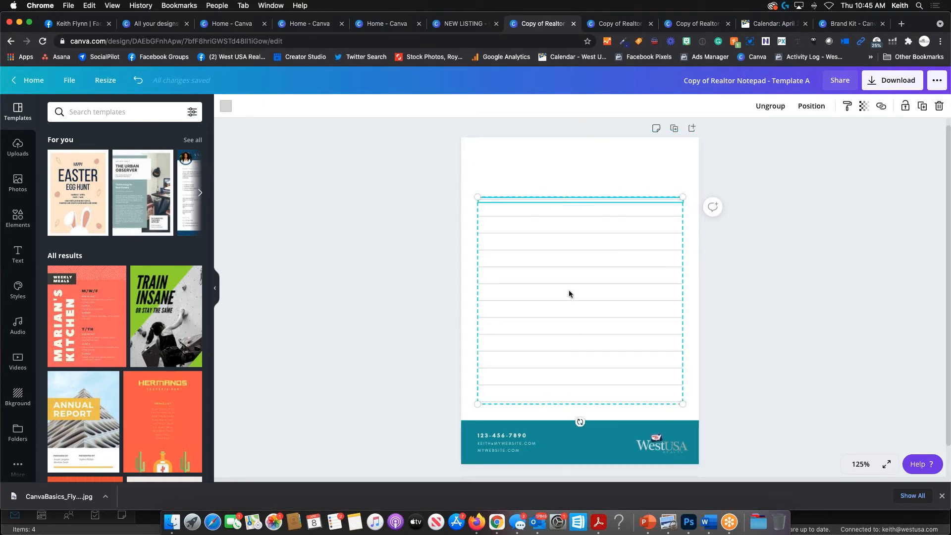
- Delete the teal footer, the WestUSA logo and both contact text boxes
{"action": "left_click", "coordinate": [619, 434]}
{"action": "key", "text": "Delete"}
{"action": "left_click", "coordinate": [655, 444]}
{"action": "key", "text": "Delete"}
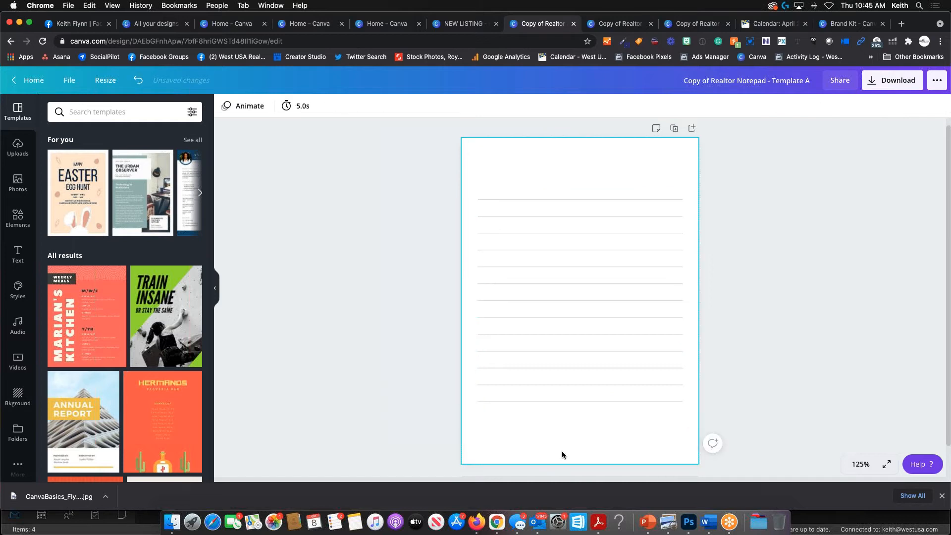
{"action": "left_click", "coordinate": [501, 447]}
{"action": "left_click", "coordinate": [494, 443]}
{"action": "key", "text": "Delete"}
{"action": "left_click", "coordinate": [494, 436]}
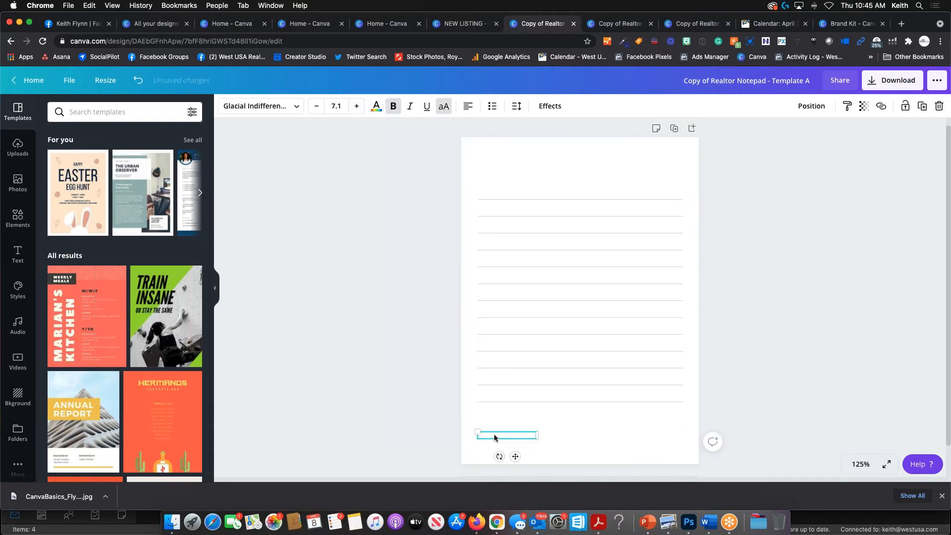
{"action": "key", "text": "Delete"}
{"action": "left_click", "coordinate": [545, 301]}
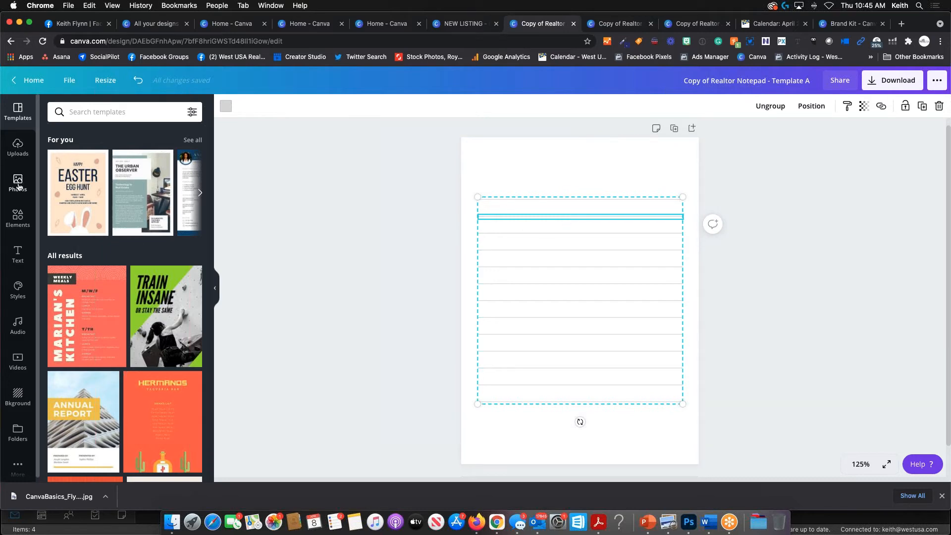
- Add a plain dark-blue line from the lines results, shrink it, and place it just below the ruled lines
{"action": "left_click", "coordinate": [18, 218]}
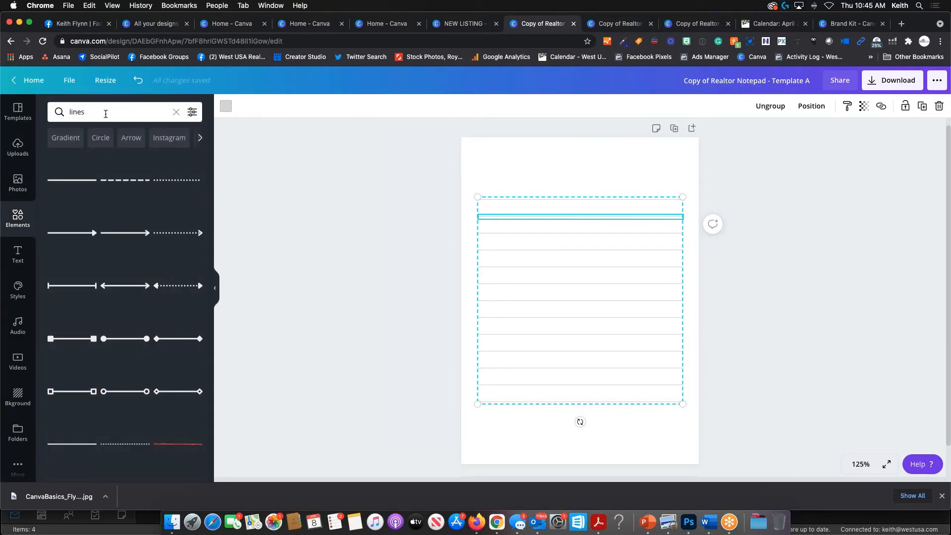
{"action": "scroll", "coordinate": [74, 223], "scroll_direction": "down", "scroll_amount": 5}
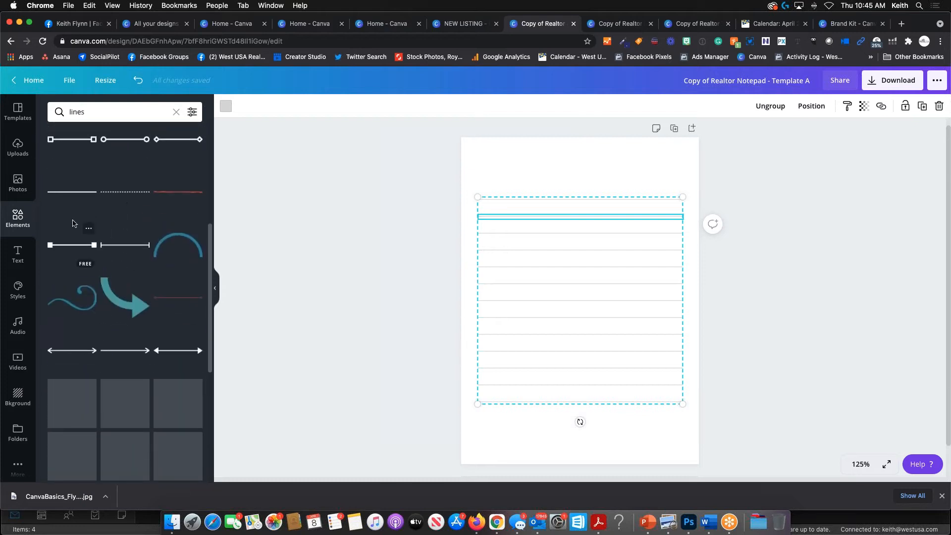
{"action": "left_click", "coordinate": [73, 194]}
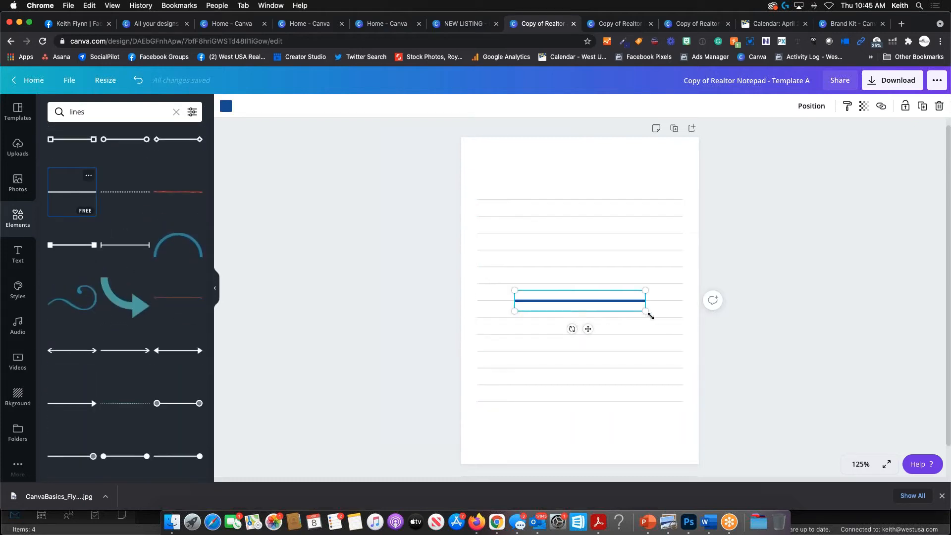
{"action": "left_click_drag", "start_coordinate": [645, 311], "coordinate": [675, 297]}
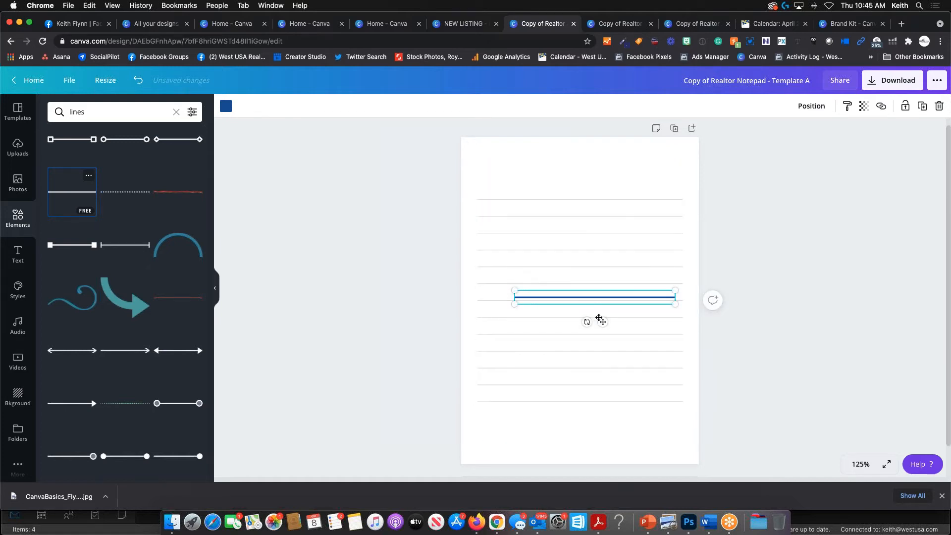
{"action": "left_click_drag", "start_coordinate": [601, 321], "coordinate": [565, 434]}
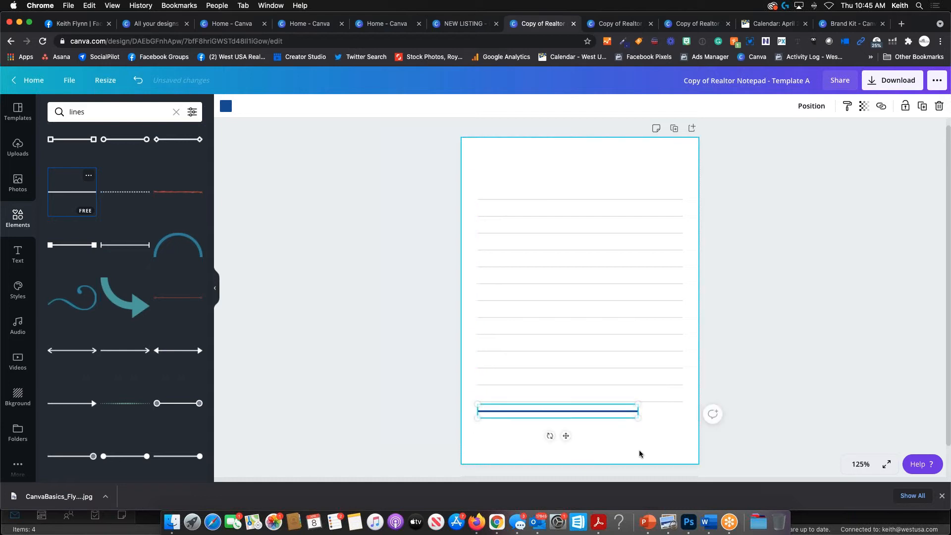
{"action": "left_click", "coordinate": [664, 454]}
{"action": "left_click", "coordinate": [576, 411]}
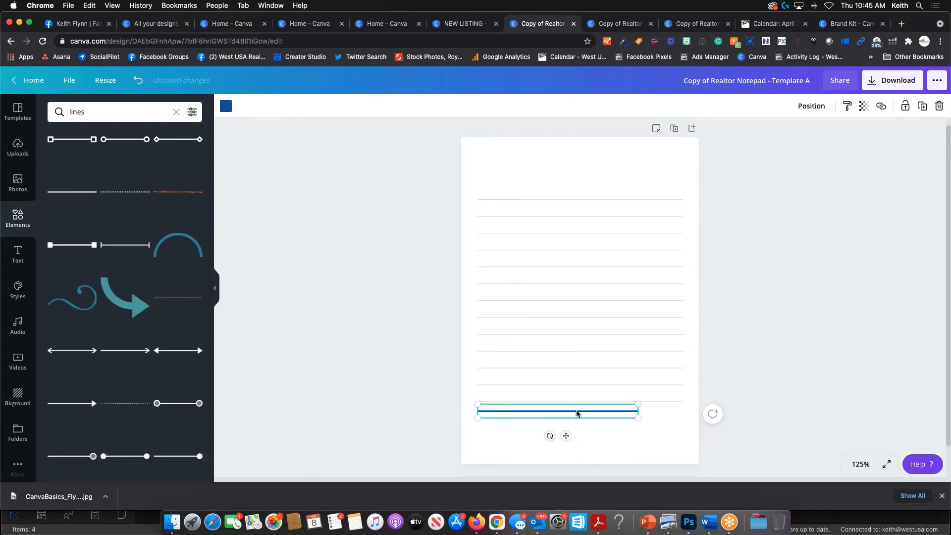
{"action": "left_click_drag", "start_coordinate": [566, 436], "coordinate": [565, 440]}
- Replace the lines search with 'paper lines' in Elements
{"action": "left_click", "coordinate": [641, 448]}
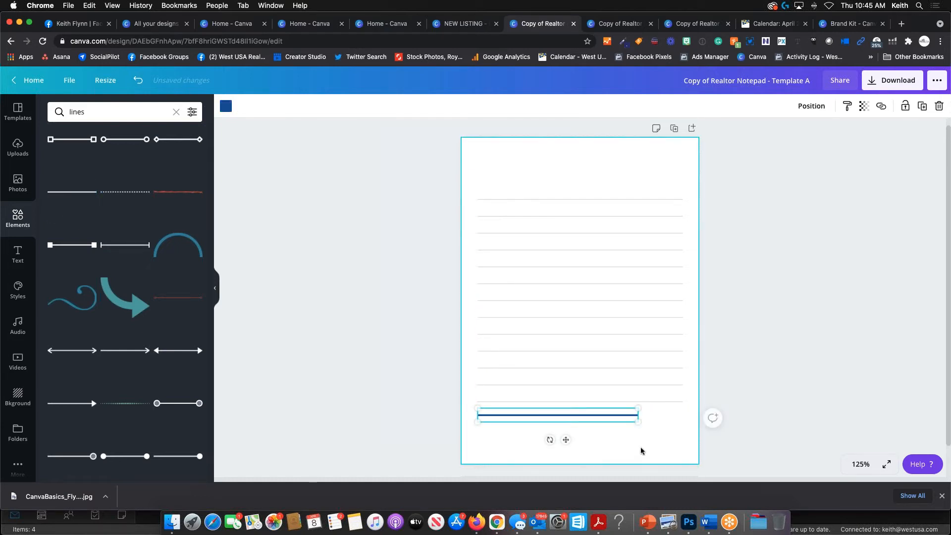
{"action": "left_click_drag", "start_coordinate": [117, 112], "coordinate": [13, 113]}
{"action": "key", "text": "BackSpace"}
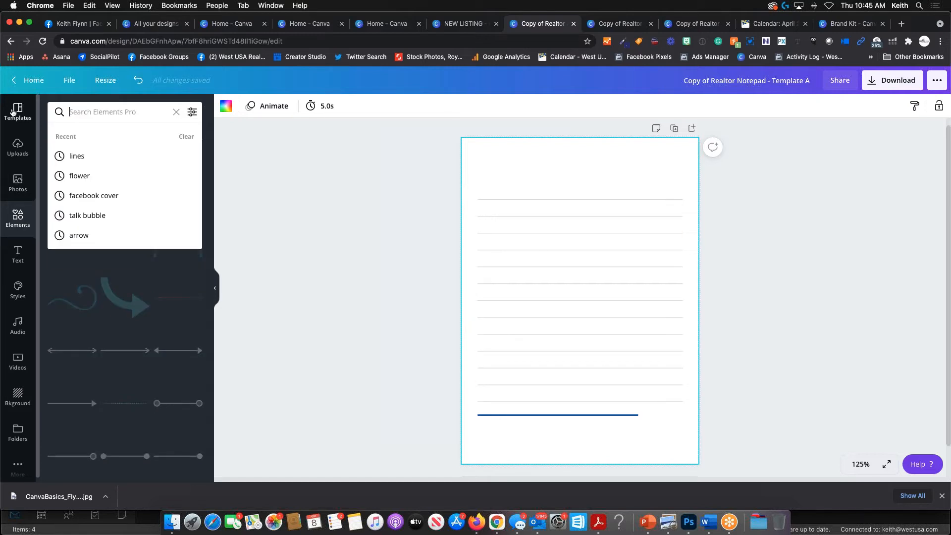
{"action": "type", "text": "paper lines"}
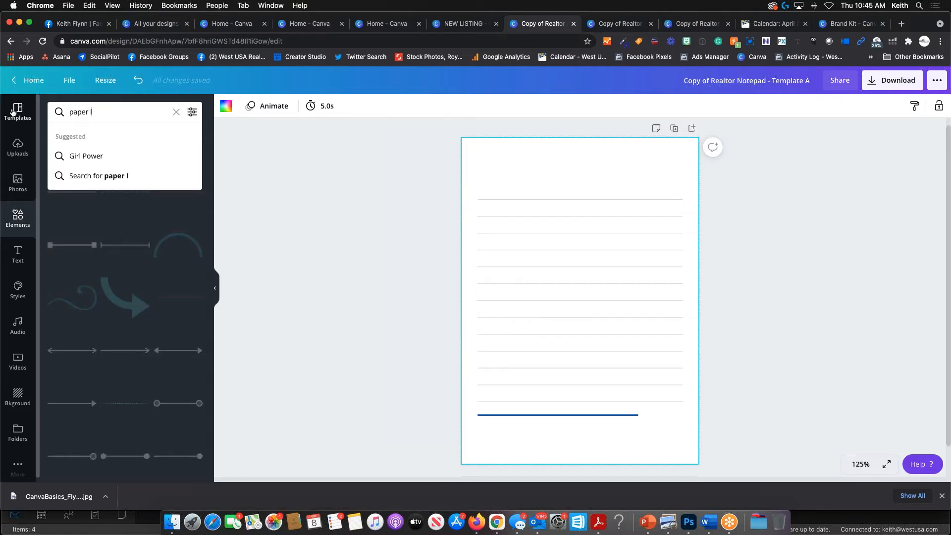
{"action": "key", "text": "Return"}
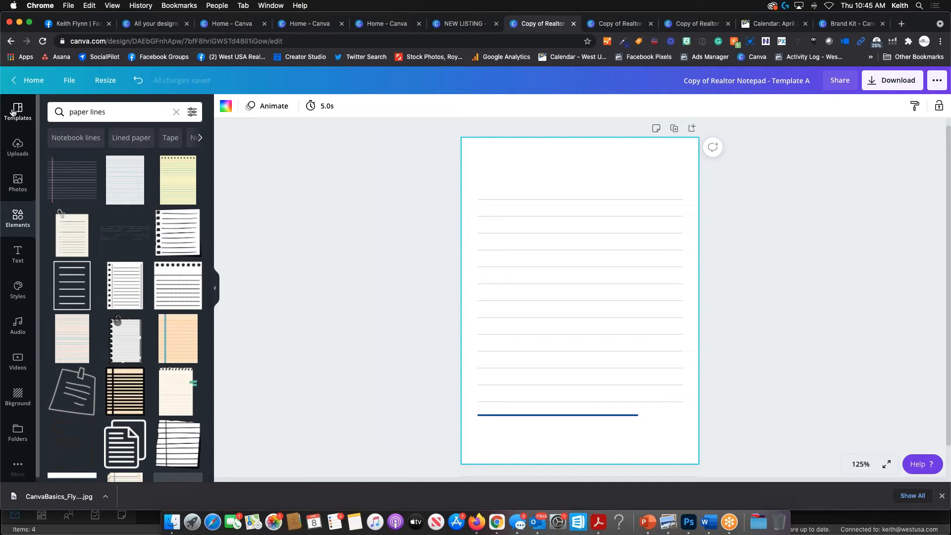
- Delete the ruled-lines group and the blue line, leaving the page blank
{"action": "left_click", "coordinate": [549, 216]}
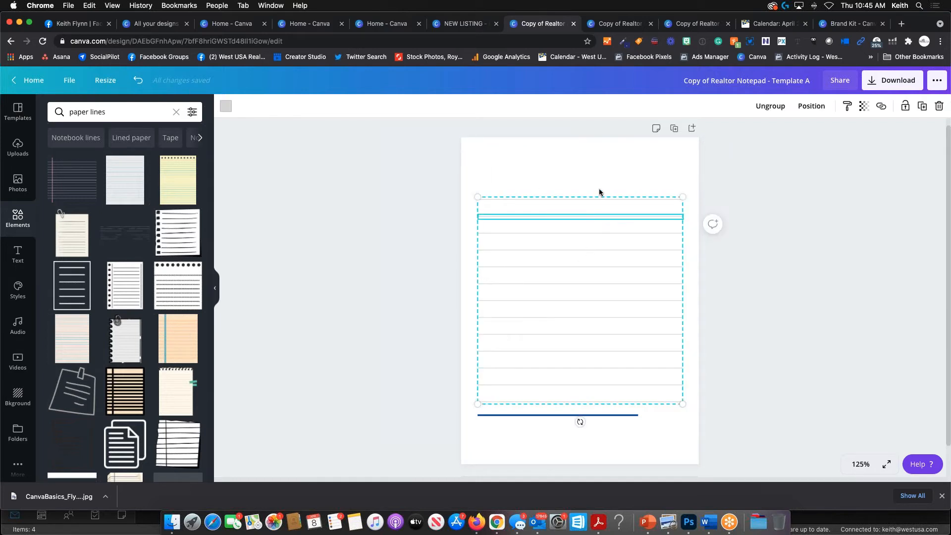
{"action": "key", "text": "Delete"}
{"action": "left_click", "coordinate": [585, 416]}
{"action": "key", "text": "Delete"}
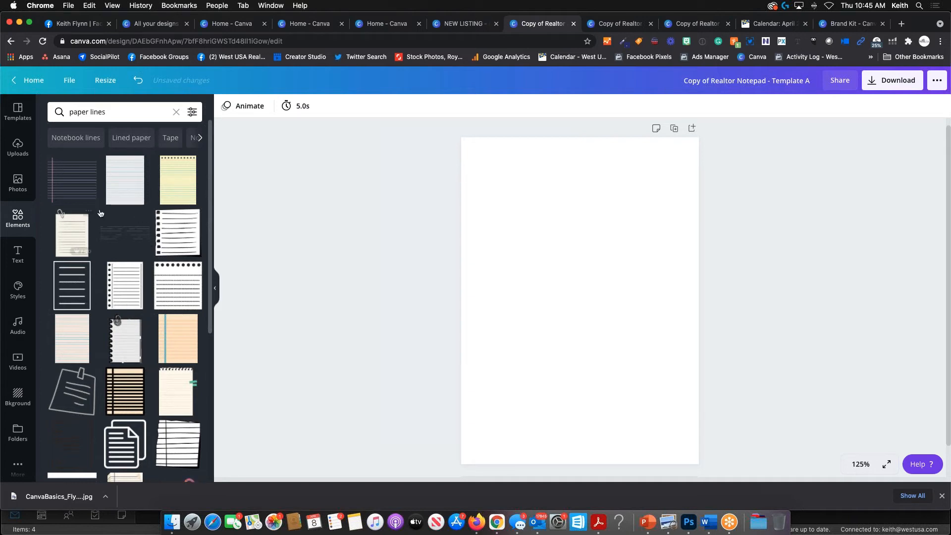
- Add the lined-paper element from the paper lines results and flip it horizontally
{"action": "left_click", "coordinate": [127, 182]}
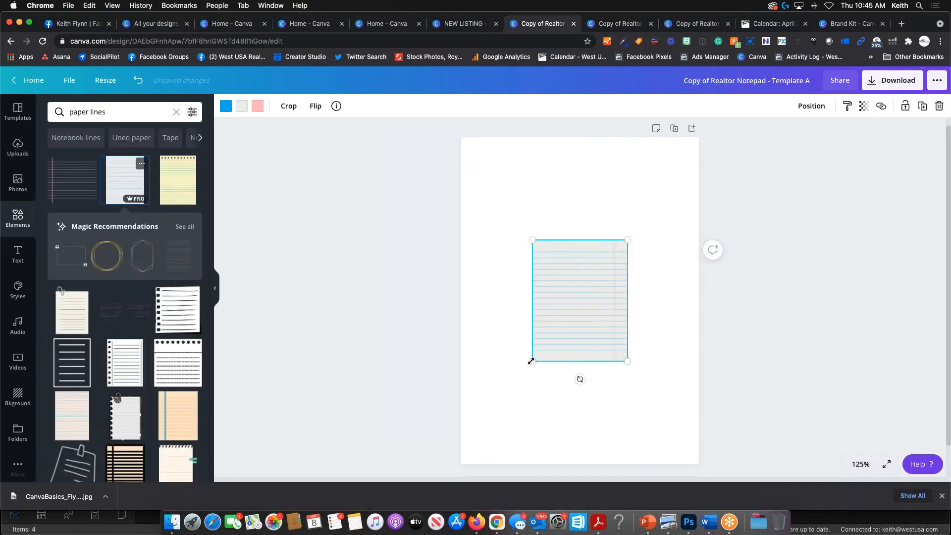
{"action": "left_click_drag", "start_coordinate": [531, 361], "coordinate": [502, 402]}
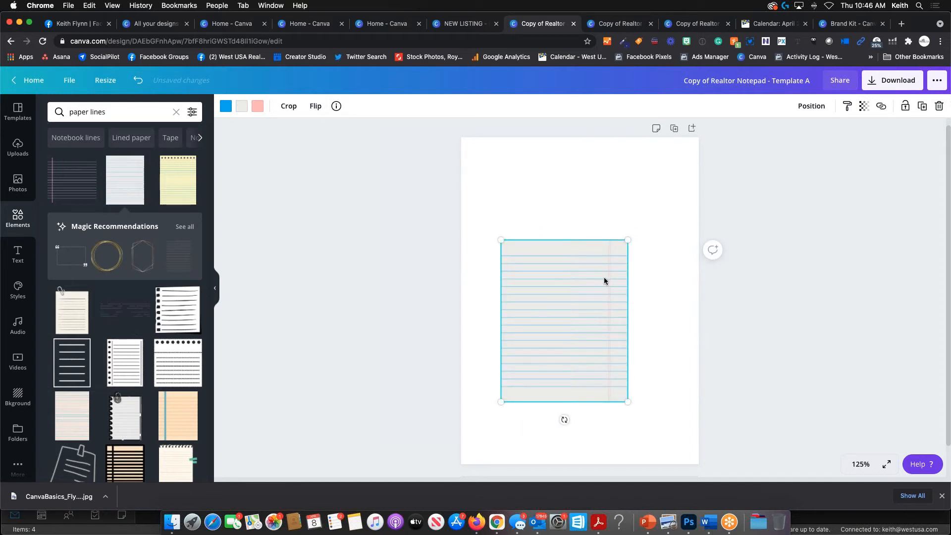
{"action": "left_click", "coordinate": [315, 106]}
{"action": "left_click", "coordinate": [326, 132]}
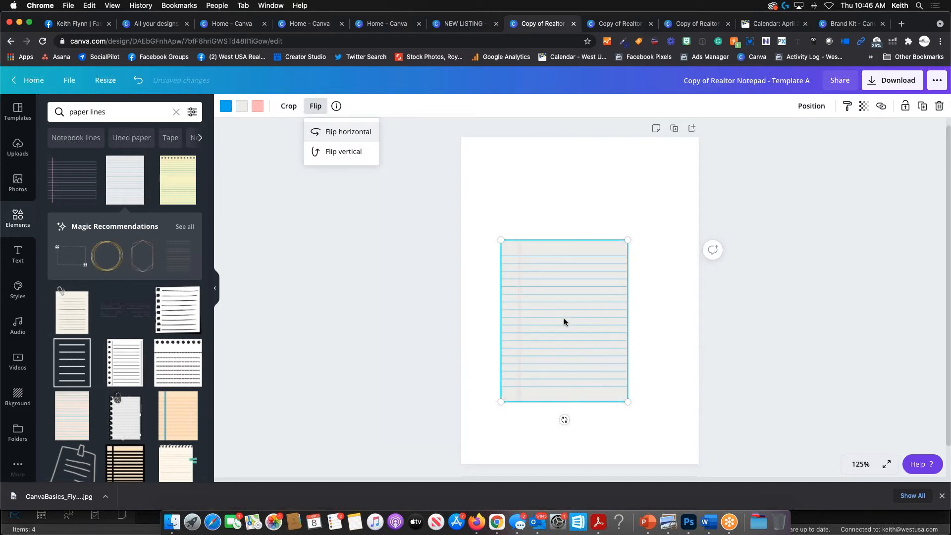
- Resize the lined paper to the full page width and shift it down below a white top strip
{"action": "left_click_drag", "start_coordinate": [501, 240], "coordinate": [441, 210]}
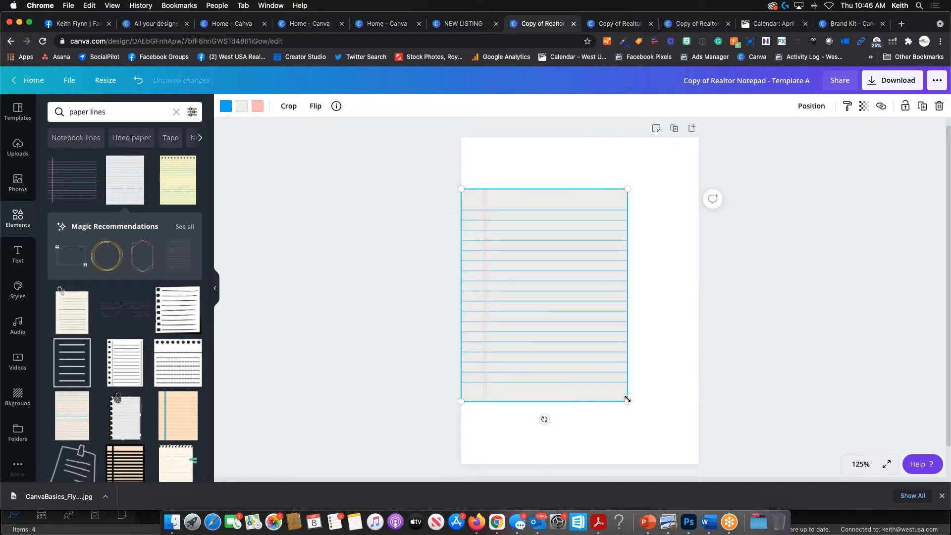
{"action": "left_click_drag", "start_coordinate": [627, 400], "coordinate": [726, 477]}
{"action": "left_click_drag", "start_coordinate": [647, 348], "coordinate": [648, 325]}
{"action": "left_click_drag", "start_coordinate": [645, 228], "coordinate": [644, 207]}
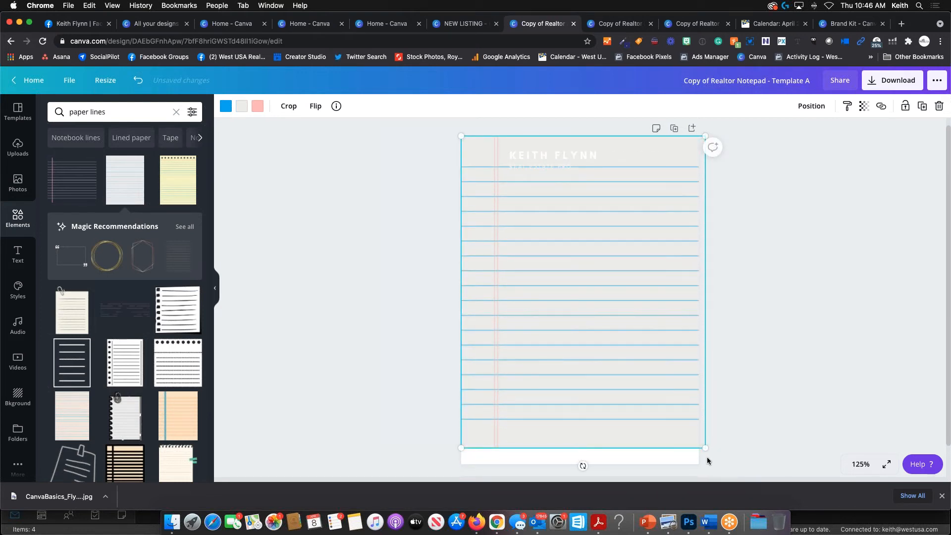
{"action": "left_click_drag", "start_coordinate": [702, 447], "coordinate": [697, 444]}
{"action": "left_click", "coordinate": [567, 152]}
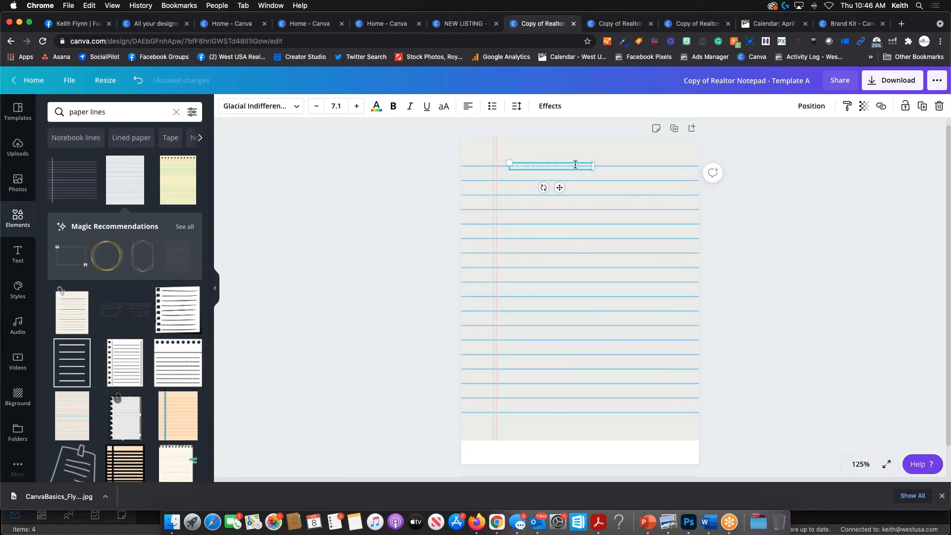
{"action": "left_click", "coordinate": [575, 164]}
{"action": "key", "text": "Escape"}
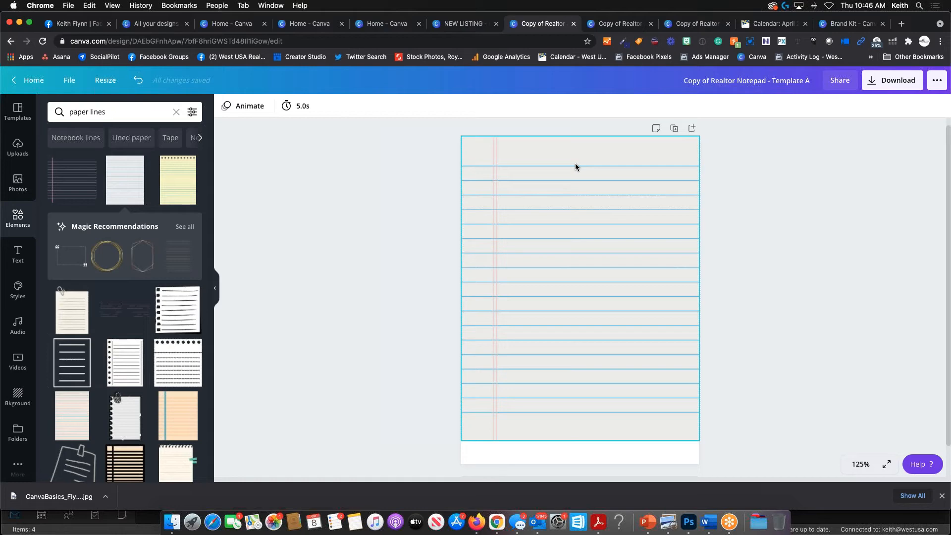
{"action": "key", "text": "ctrl+Up"}
{"action": "left_click", "coordinate": [659, 295]}
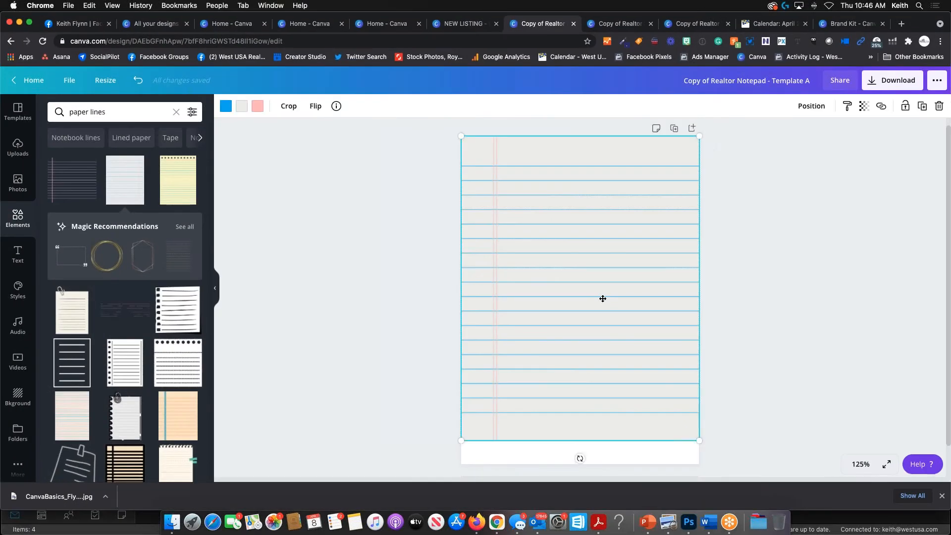
{"action": "left_click_drag", "start_coordinate": [601, 298], "coordinate": [603, 321]}
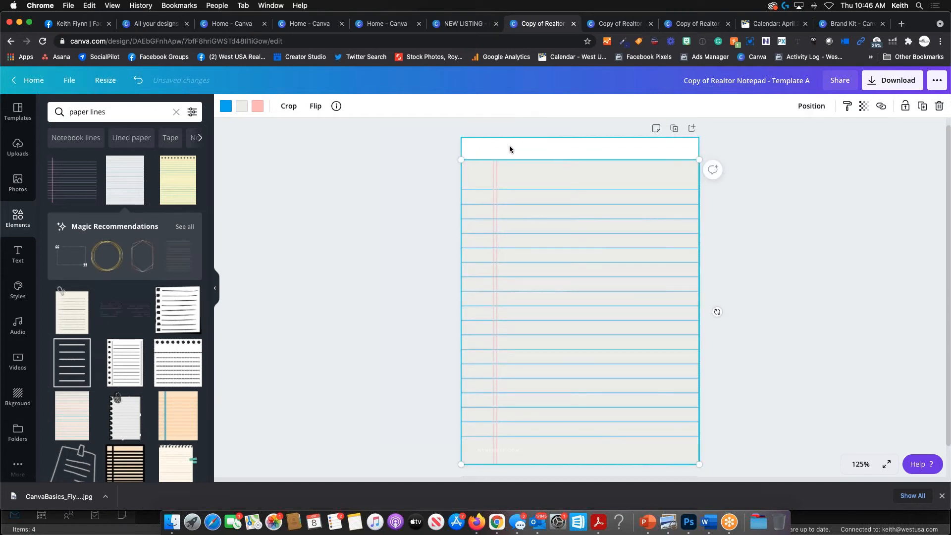
{"action": "left_click", "coordinate": [474, 149]}
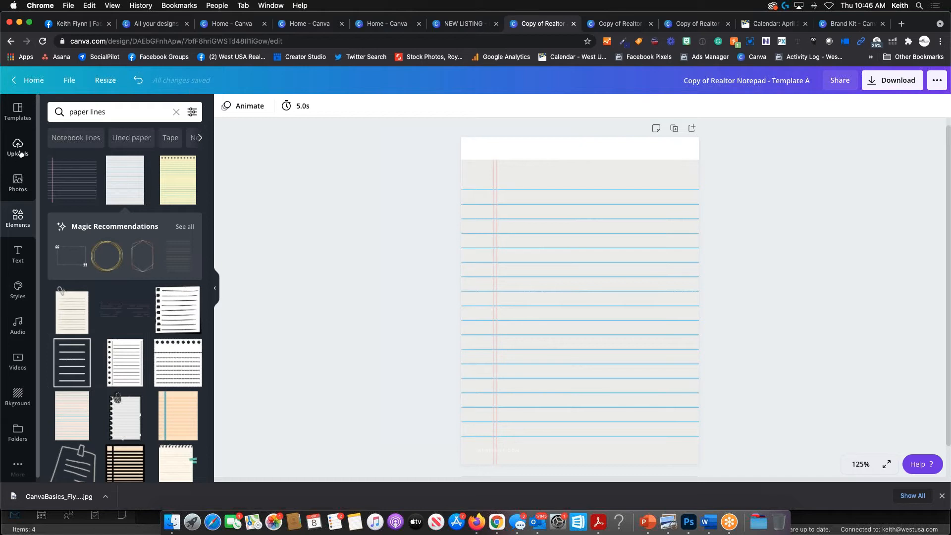
- Add a blue square from Shapes and stretch it into a thin full-width band at the page top
{"action": "left_click", "coordinate": [17, 215]}
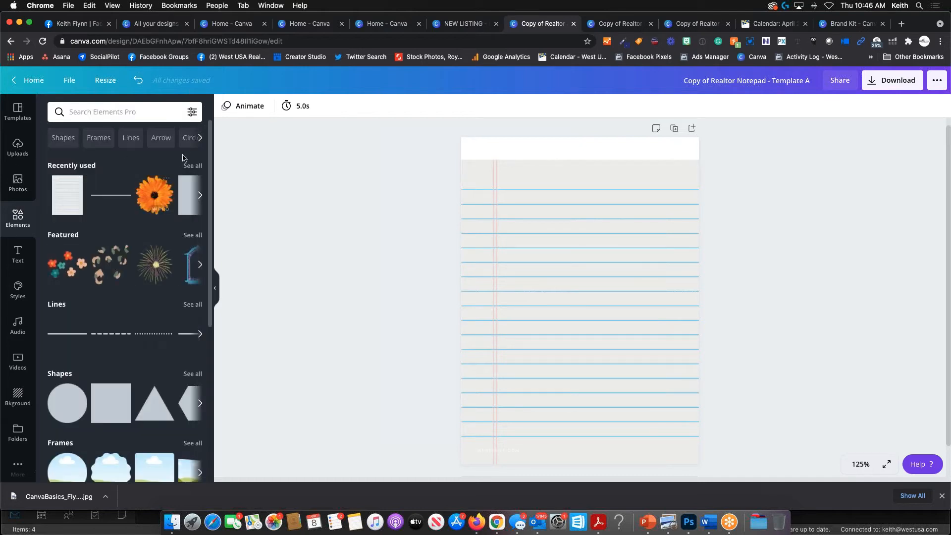
{"action": "scroll", "coordinate": [147, 278], "scroll_direction": "down", "scroll_amount": 5}
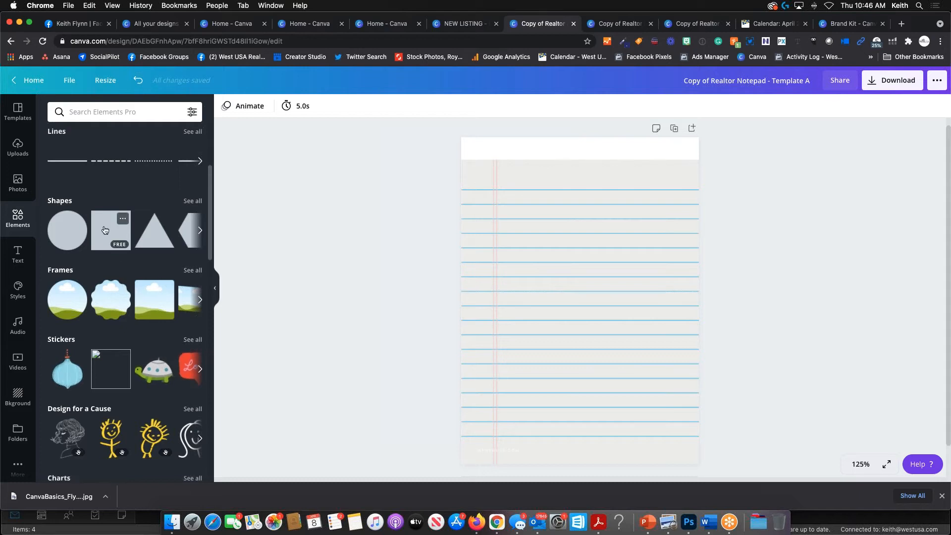
{"action": "left_click", "coordinate": [105, 230]}
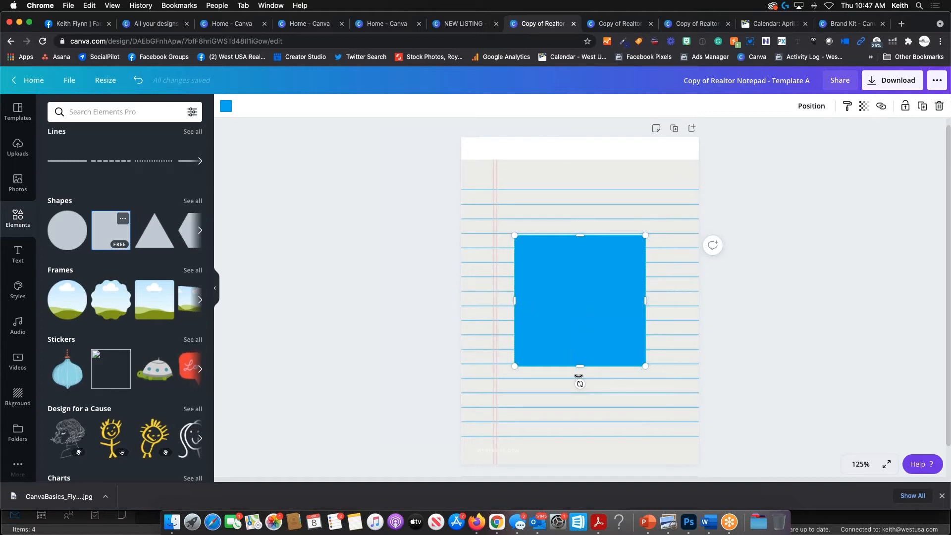
{"action": "left_click_drag", "start_coordinate": [579, 367], "coordinate": [579, 290]}
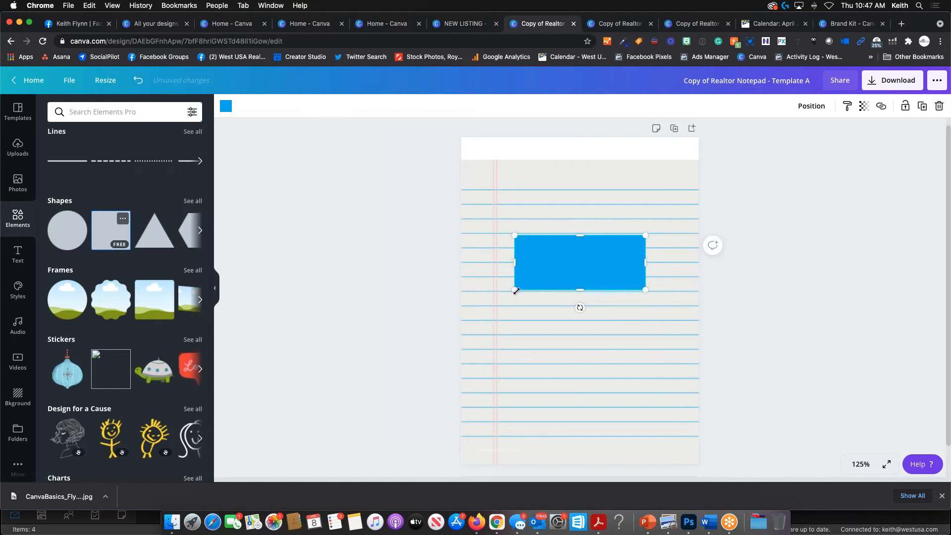
{"action": "left_click_drag", "start_coordinate": [515, 290], "coordinate": [453, 265]}
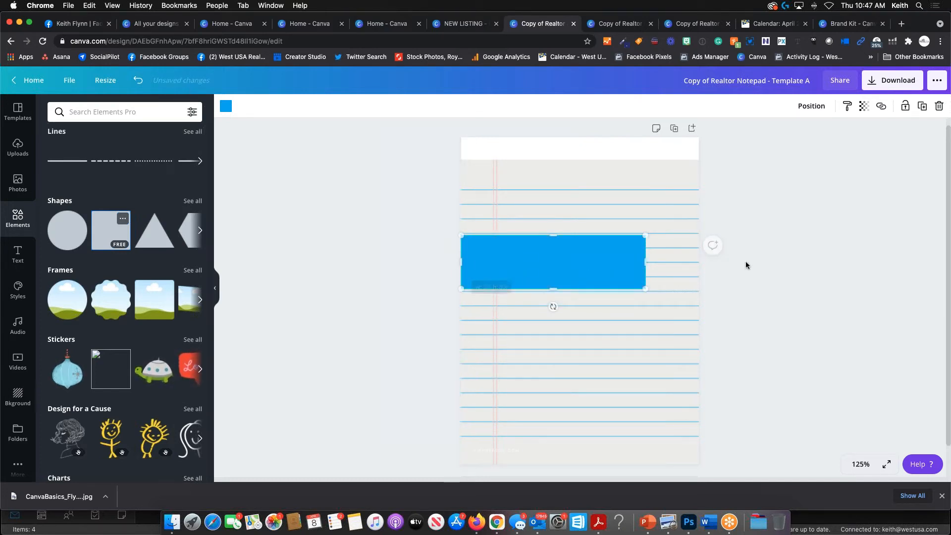
{"action": "left_click_drag", "start_coordinate": [646, 262], "coordinate": [700, 260]}
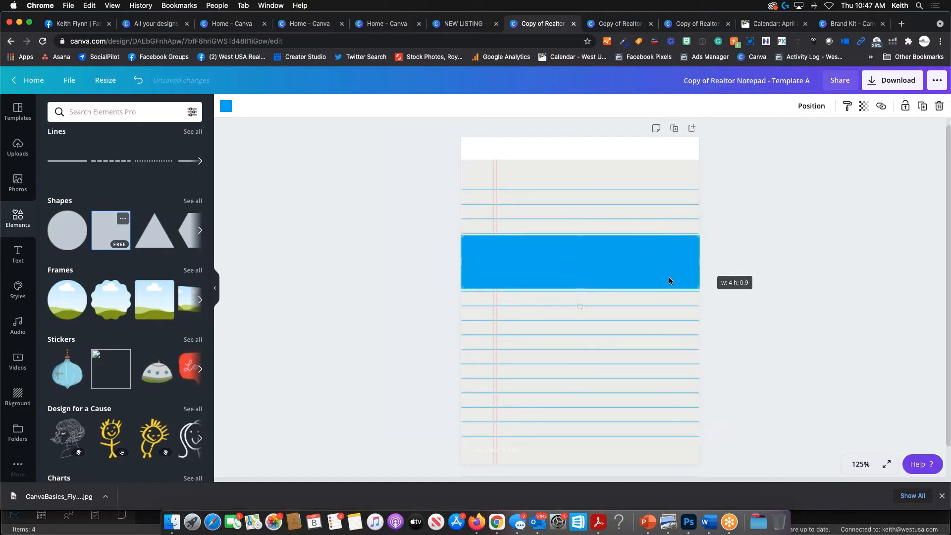
{"action": "left_click_drag", "start_coordinate": [582, 288], "coordinate": [584, 161]}
{"action": "scroll", "coordinate": [583, 268], "scroll_direction": "up", "scroll_amount": 1}
{"action": "left_click", "coordinate": [834, 294]}
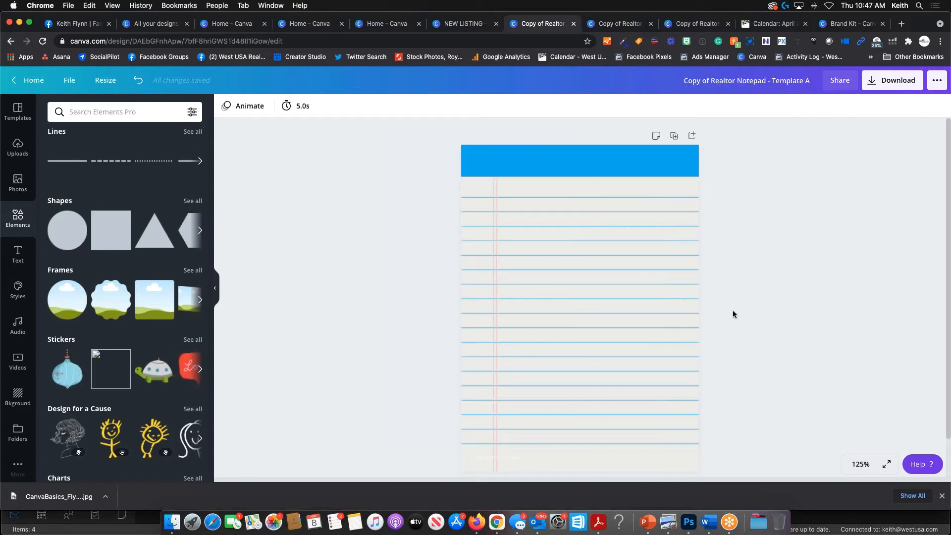
{"action": "left_click", "coordinate": [587, 160]}
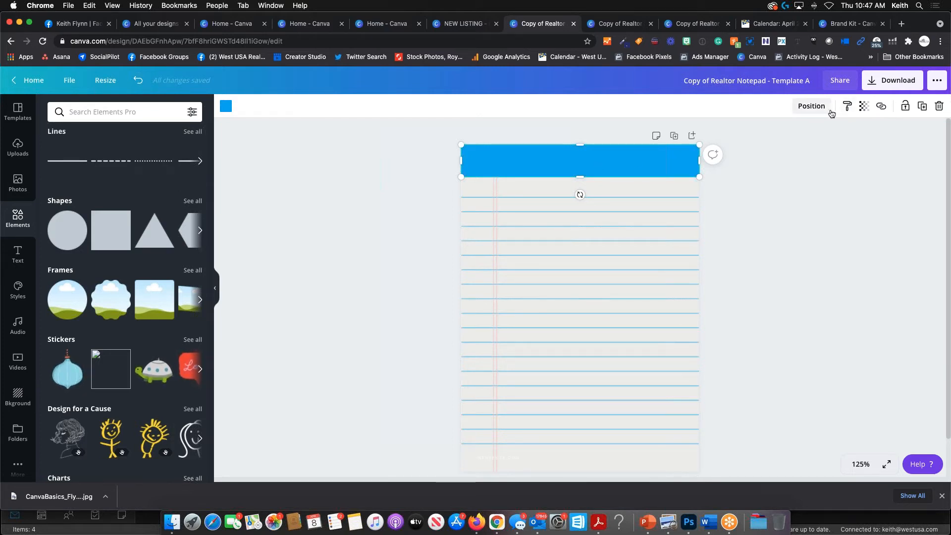
- Duplicate the blue header band and move the copy to the bottom of the page
{"action": "left_click", "coordinate": [925, 109]}
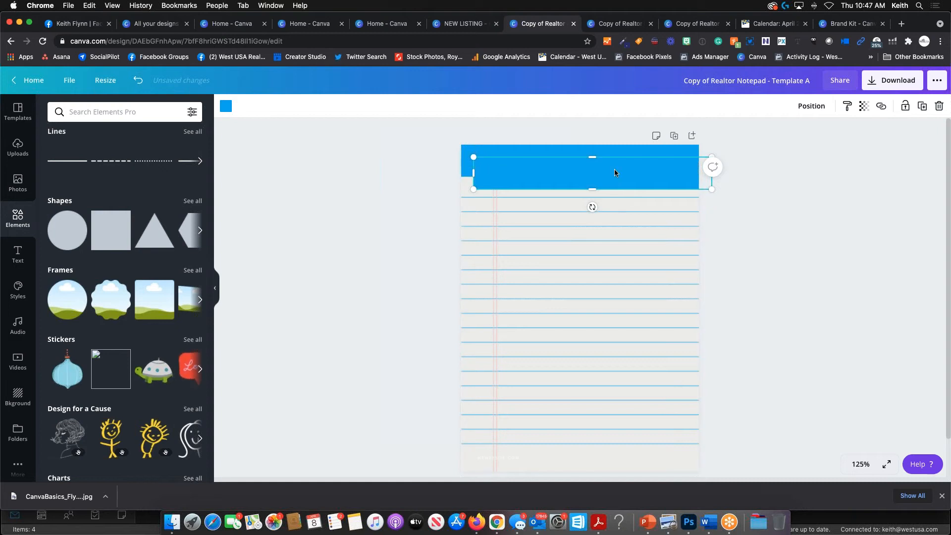
{"action": "left_click_drag", "start_coordinate": [615, 172], "coordinate": [599, 327]}
{"action": "scroll", "coordinate": [609, 274], "scroll_direction": "down", "scroll_amount": 1}
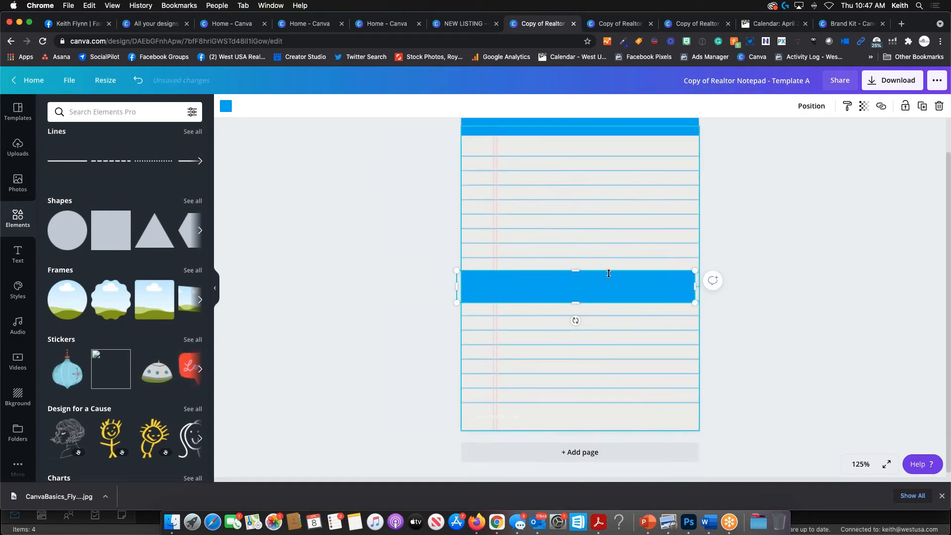
{"action": "left_click_drag", "start_coordinate": [609, 274], "coordinate": [614, 407]}
{"action": "left_click", "coordinate": [788, 336]}
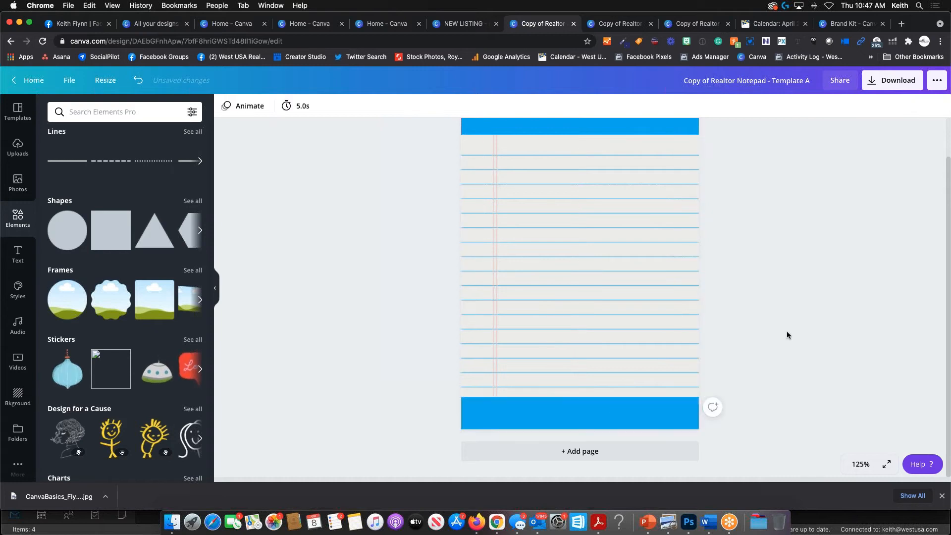
{"action": "scroll", "coordinate": [719, 258], "scroll_direction": "up", "scroll_amount": 1}
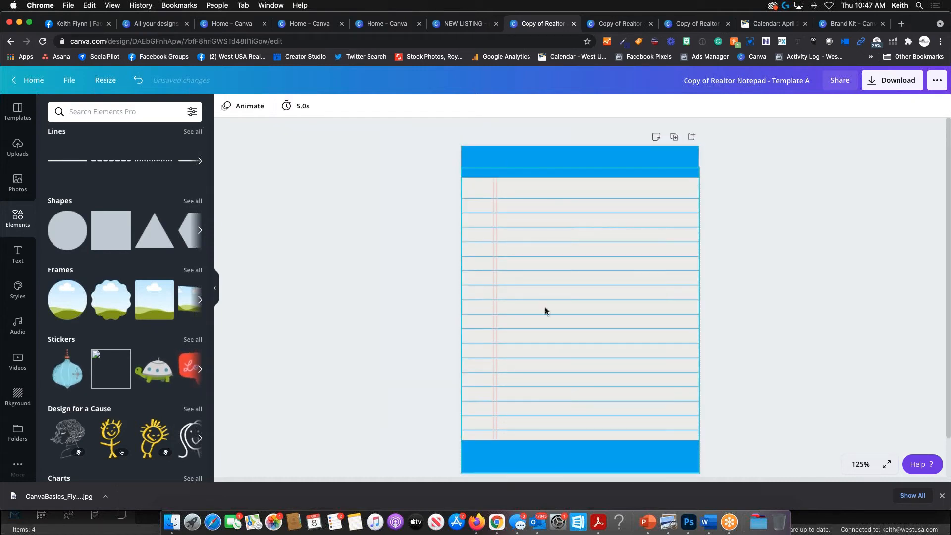
- Make the top blue header band taller, about 0.9 high
{"action": "left_click", "coordinate": [568, 165]}
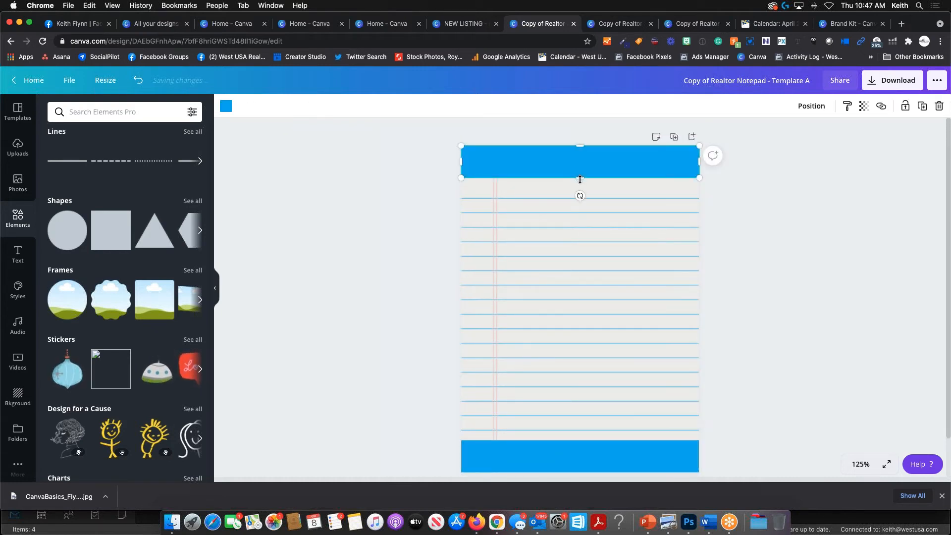
{"action": "left_click_drag", "start_coordinate": [581, 179], "coordinate": [577, 200]}
{"action": "left_click", "coordinate": [709, 213]}
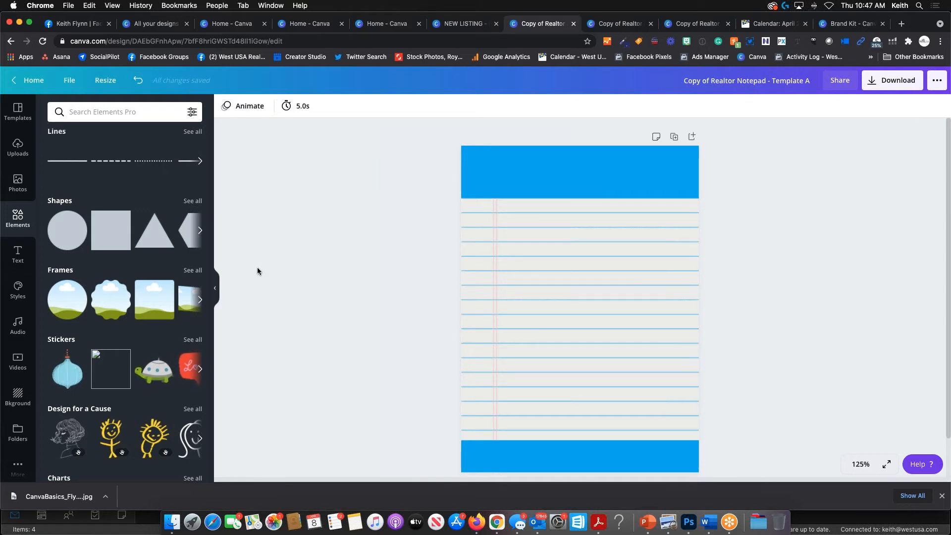
{"action": "scroll", "coordinate": [340, 268], "scroll_direction": "down", "scroll_amount": 2}
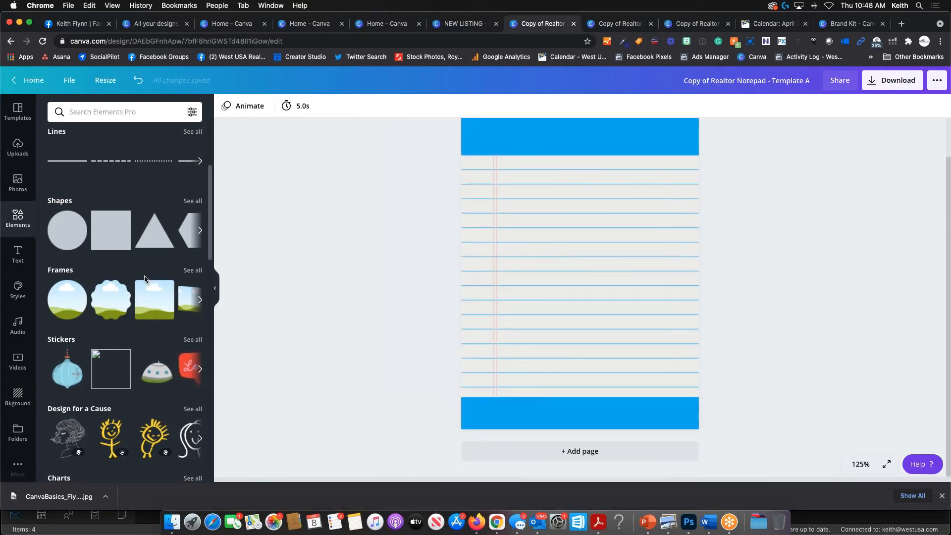
{"action": "scroll", "coordinate": [145, 277], "scroll_direction": "down", "scroll_amount": 4}
{"action": "scroll", "coordinate": [144, 278], "scroll_direction": "up", "scroll_amount": 5}
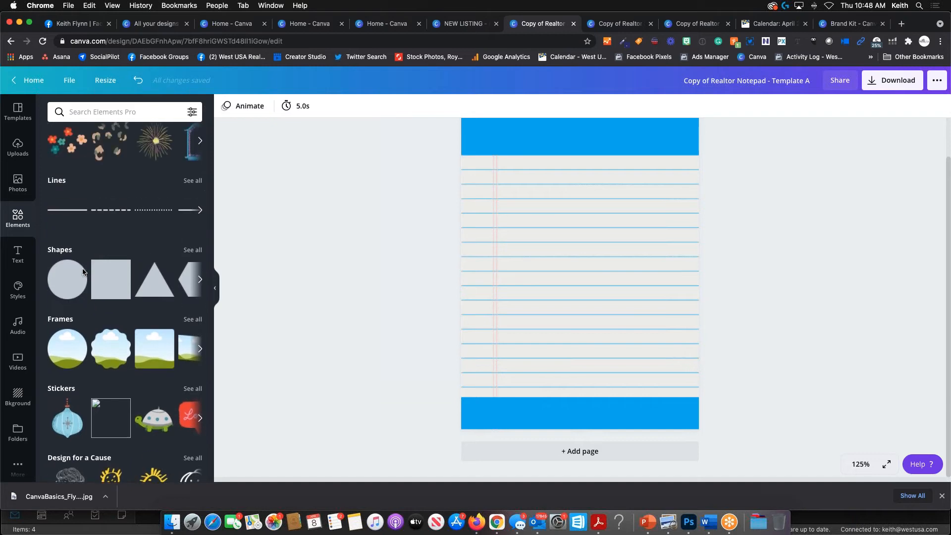
- Add the agent's headshot from Uploads to the notepad and scale it down small
{"action": "left_click", "coordinate": [20, 156]}
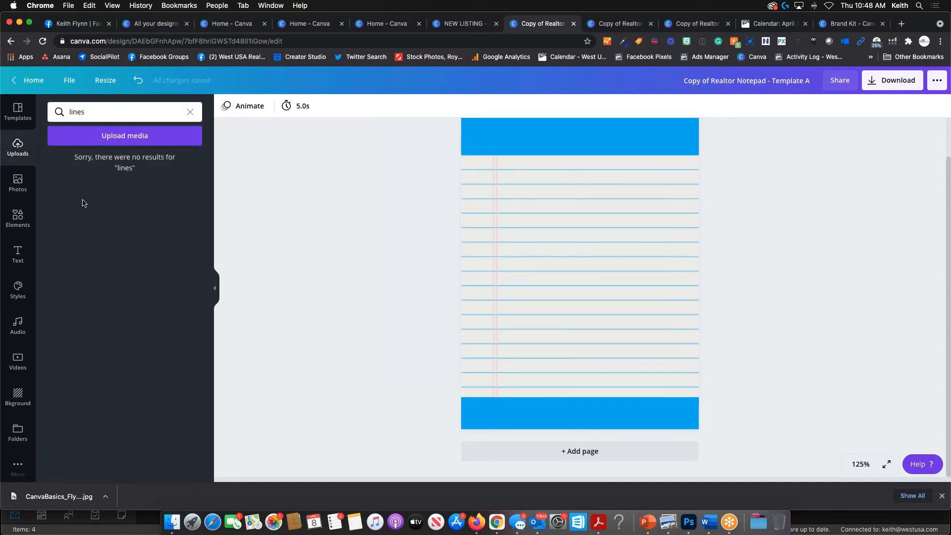
{"action": "left_click", "coordinate": [20, 180]}
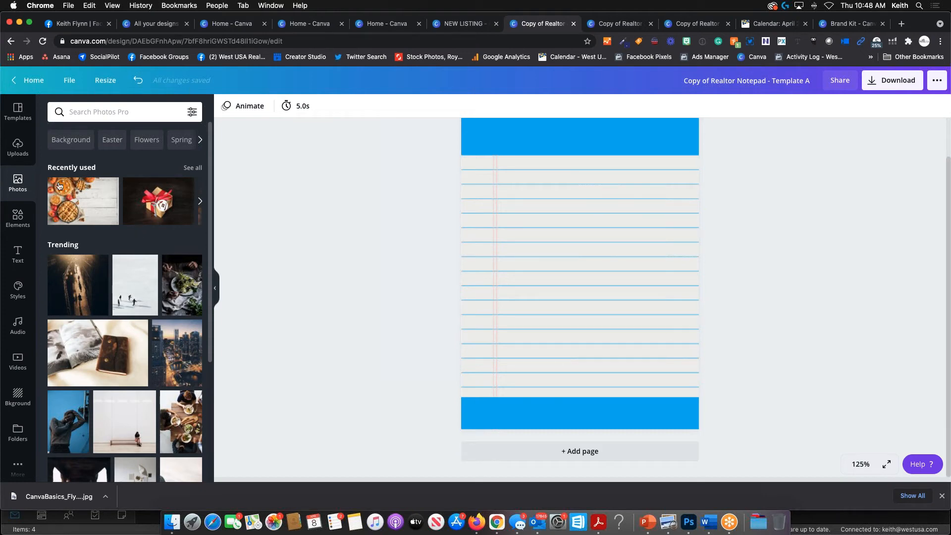
{"action": "left_click", "coordinate": [18, 147]}
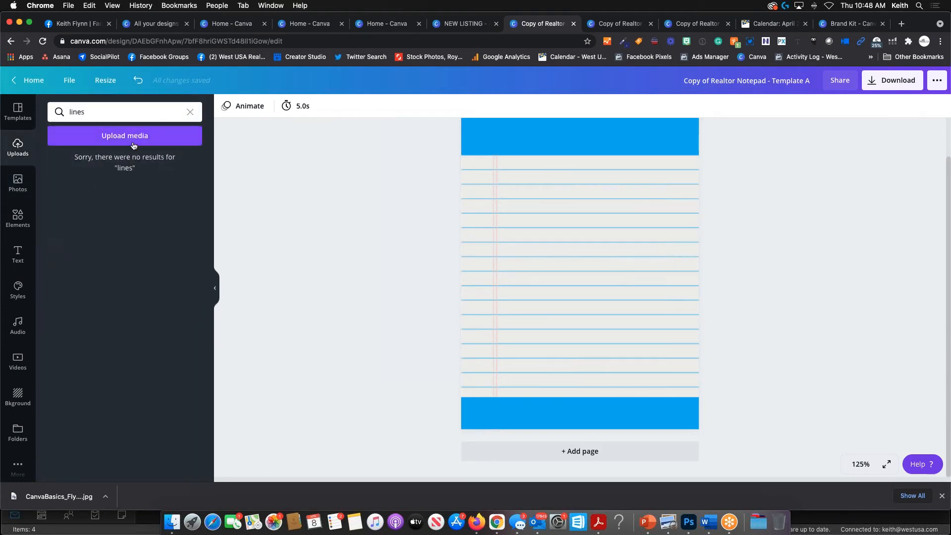
{"action": "scroll", "coordinate": [134, 275], "scroll_direction": "down", "scroll_amount": 10}
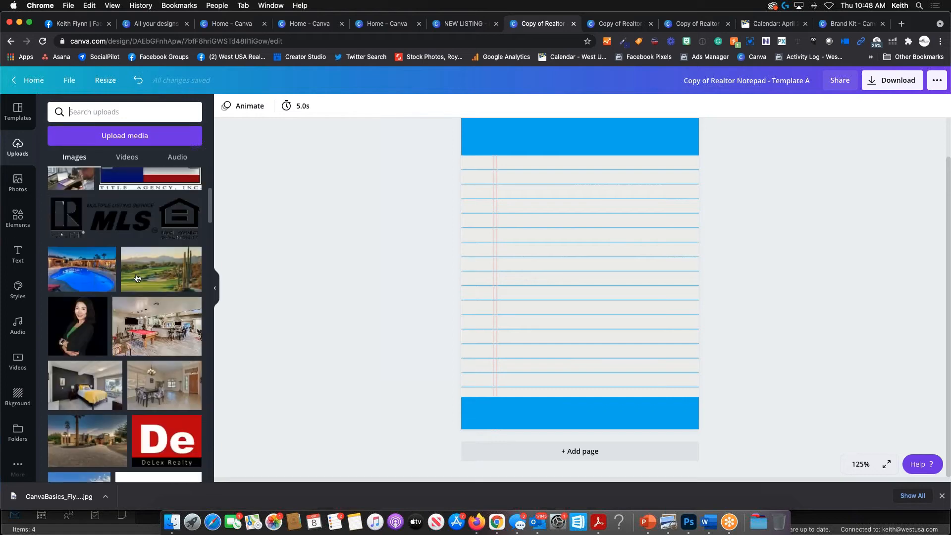
{"action": "scroll", "coordinate": [137, 278], "scroll_direction": "down", "scroll_amount": 10}
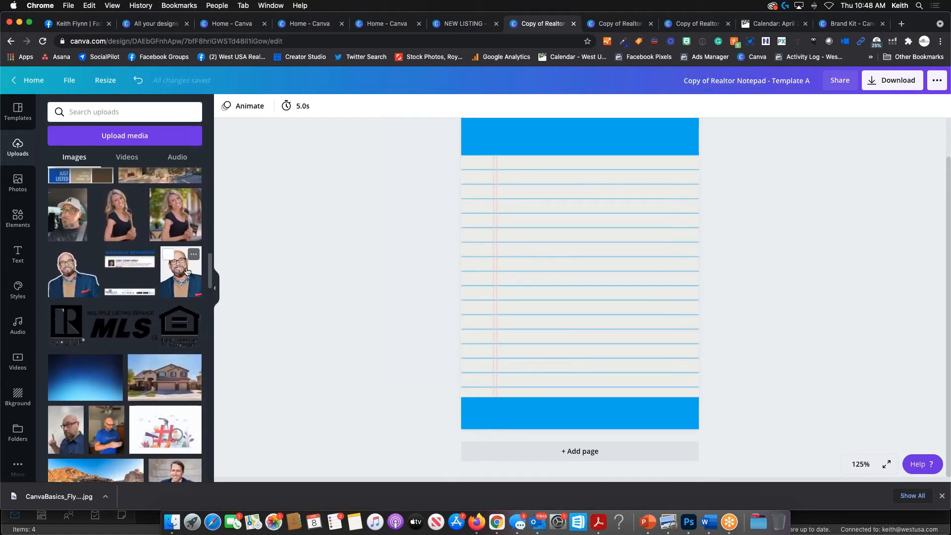
{"action": "left_click", "coordinate": [187, 271]}
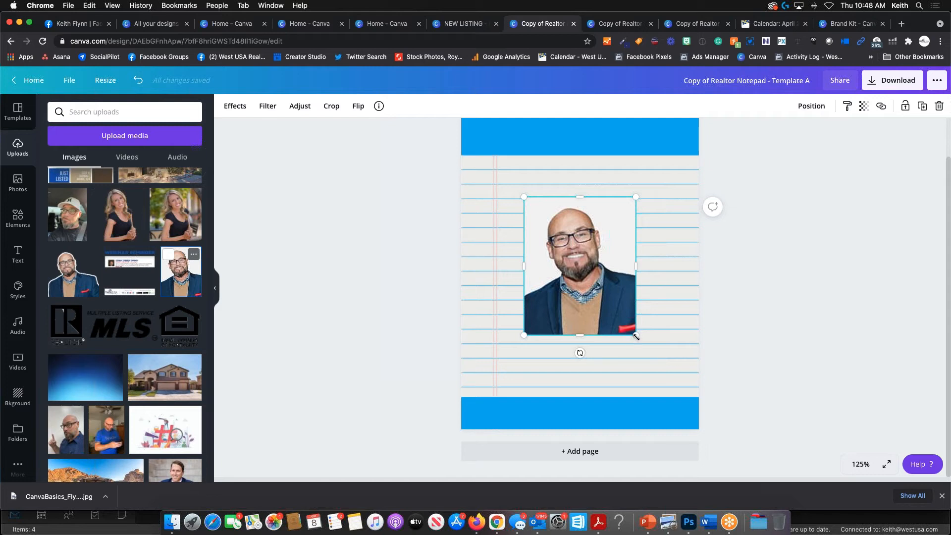
{"action": "left_click_drag", "start_coordinate": [636, 336], "coordinate": [505, 198]}
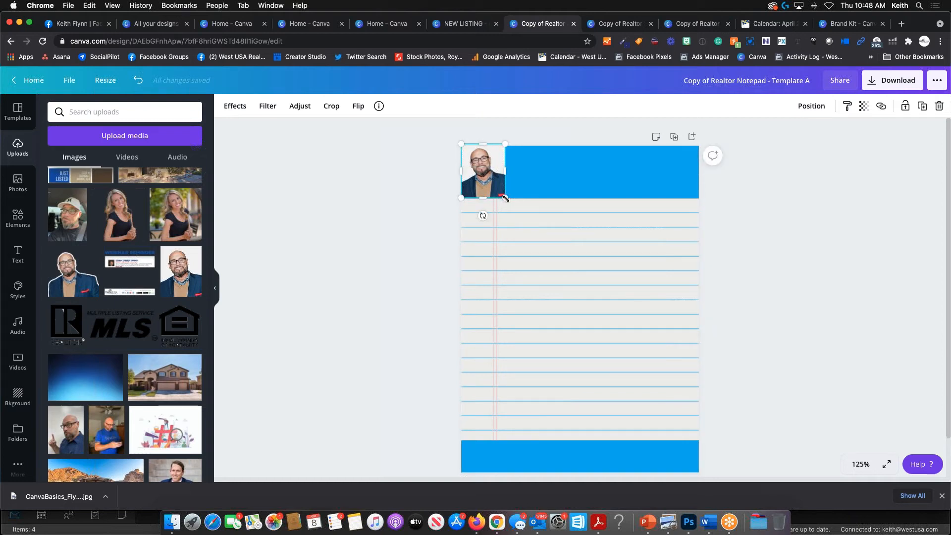
- Zoom the view to 300%, enlarge the headshot and reposition it within the blue header
{"action": "key", "text": "super+plus"}
{"action": "key", "text": "super+plus"}
{"action": "key", "text": "super+plus"}
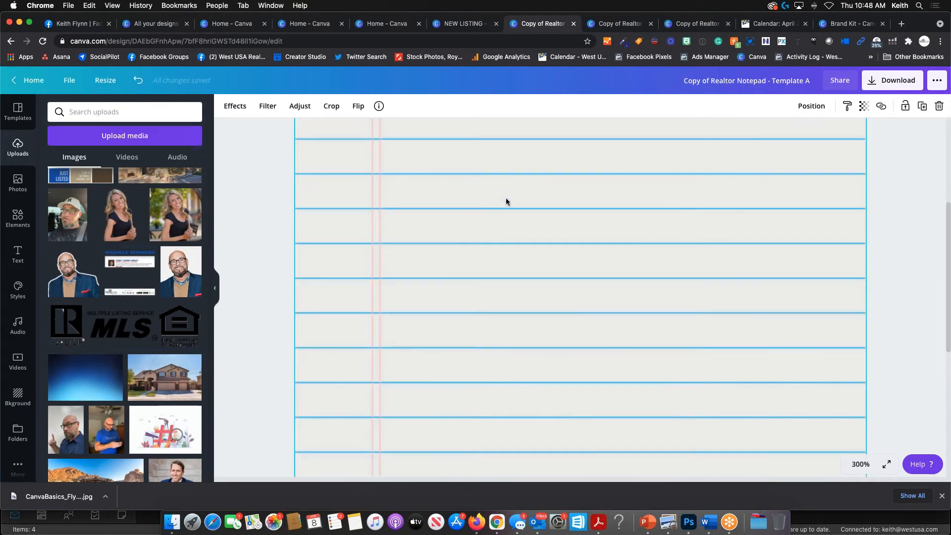
{"action": "scroll", "coordinate": [520, 317], "scroll_direction": "up", "scroll_amount": 4}
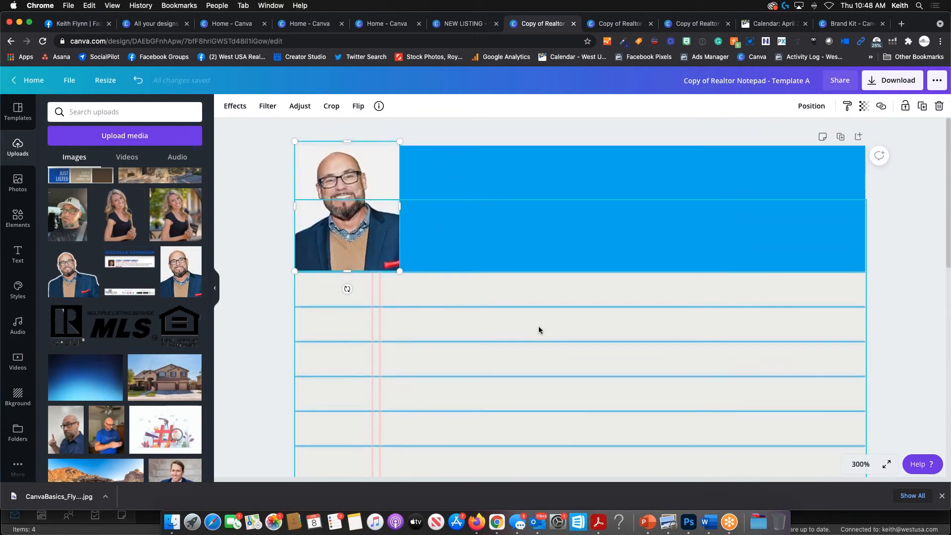
{"action": "left_click_drag", "start_coordinate": [400, 271], "coordinate": [402, 273]}
{"action": "left_click", "coordinate": [459, 121]}
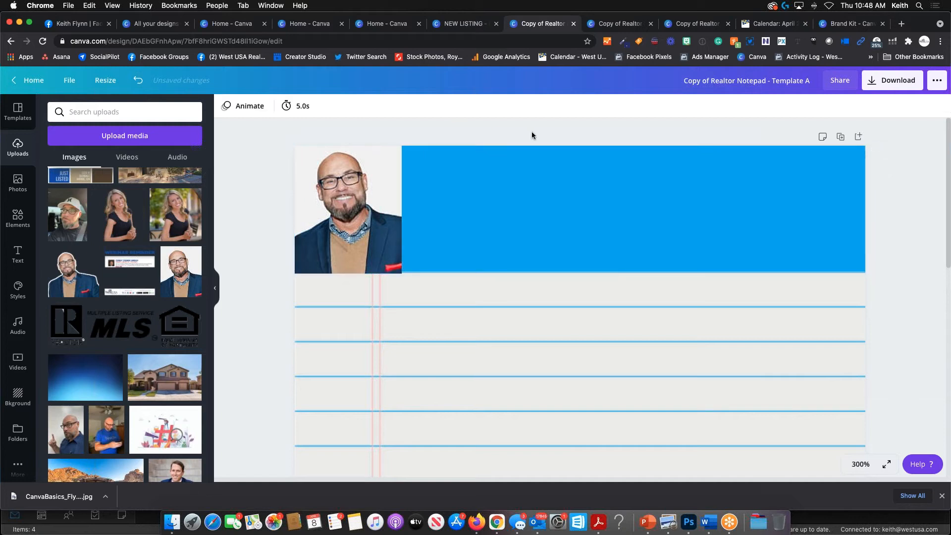
{"action": "left_click", "coordinate": [367, 216]}
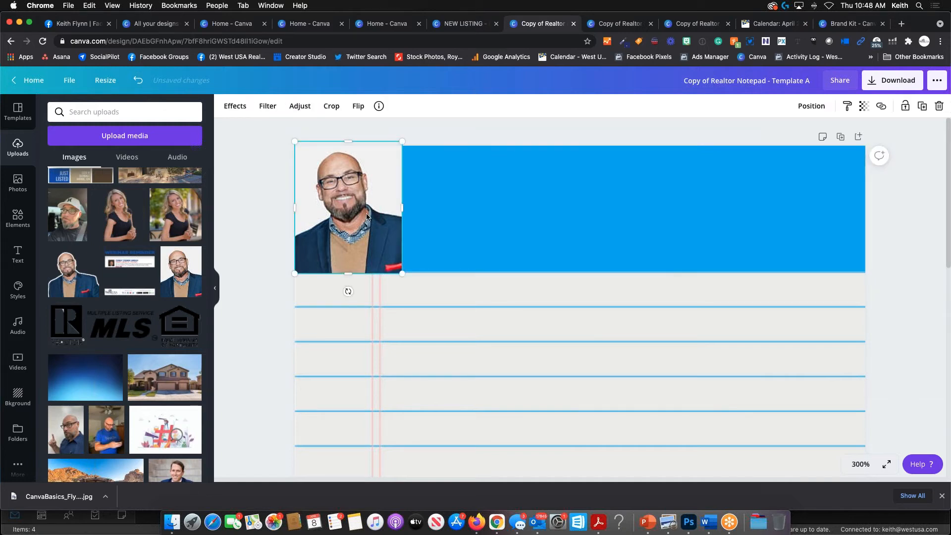
{"action": "left_click_drag", "start_coordinate": [366, 216], "coordinate": [367, 217]}
- Align the headshot with the header's top and left edges and shrink it to the 0.9 header height
{"action": "key", "text": "Down"}
{"action": "key", "text": "Down"}
{"action": "key", "text": "Down"}
{"action": "key", "text": "Down"}
{"action": "key", "text": "Down"}
{"action": "key", "text": "Down"}
{"action": "key", "text": "Down"}
{"action": "key", "text": "Down"}
{"action": "key", "text": "Down"}
{"action": "key", "text": "Down"}
{"action": "key", "text": "Down"}
{"action": "key", "text": "Down"}
{"action": "key", "text": "Down"}
{"action": "key", "text": "Down"}
{"action": "key", "text": "Down"}
{"action": "key", "text": "Down"}
{"action": "key", "text": "Down"}
{"action": "key", "text": "Down"}
{"action": "key", "text": "Down"}
{"action": "key", "text": "Down"}
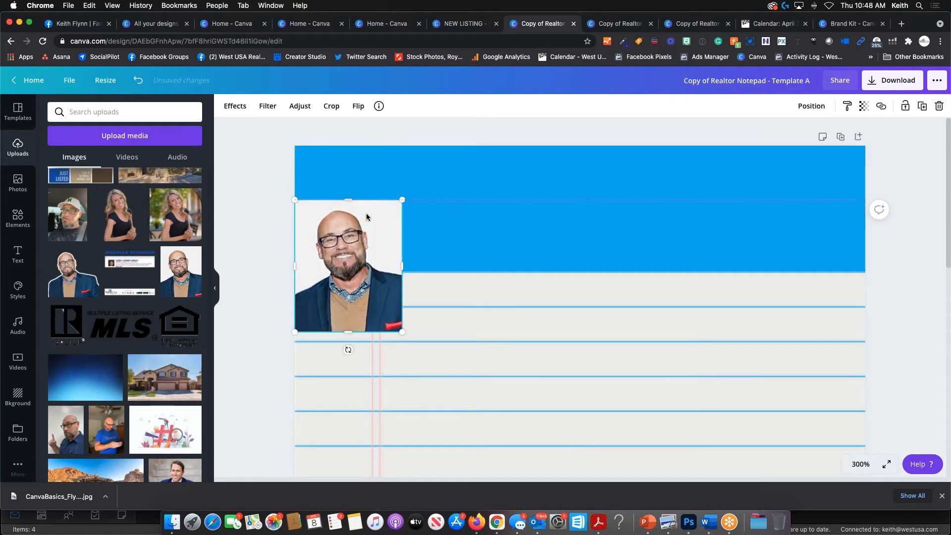
{"action": "key", "text": "Up"}
{"action": "key", "text": "Up"}
{"action": "key", "text": "Up"}
{"action": "key", "text": "Up"}
{"action": "key", "text": "Up"}
{"action": "key", "text": "Up"}
{"action": "key", "text": "Up"}
{"action": "key", "text": "Up"}
{"action": "key", "text": "Up"}
{"action": "key", "text": "Up"}
{"action": "key", "text": "Up"}
{"action": "key", "text": "Up"}
{"action": "key", "text": "Up"}
{"action": "key", "text": "Up"}
{"action": "key", "text": "Up"}
{"action": "key", "text": "Up"}
{"action": "key", "text": "Up"}
{"action": "key", "text": "Up"}
{"action": "key", "text": "Up"}
{"action": "key", "text": "Up"}
{"action": "key", "text": "Up"}
{"action": "key", "text": "Up"}
{"action": "key", "text": "Up"}
{"action": "key", "text": "Up"}
{"action": "key", "text": "Up"}
{"action": "key", "text": "Up"}
{"action": "key", "text": "Up"}
{"action": "key", "text": "Up"}
{"action": "key", "text": "Up"}
{"action": "key", "text": "Up"}
{"action": "key", "text": "Up"}
{"action": "key", "text": "Up"}
{"action": "key", "text": "Up"}
{"action": "key", "text": "Up"}
{"action": "key", "text": "Up"}
{"action": "key", "text": "Up"}
{"action": "key", "text": "Up"}
{"action": "key", "text": "Up"}
{"action": "key", "text": "Up"}
{"action": "key", "text": "Down"}
{"action": "key", "text": "Down"}
{"action": "key", "text": "Down"}
{"action": "key", "text": "Down"}
{"action": "key", "text": "Down"}
{"action": "key", "text": "Down"}
{"action": "key", "text": "Down"}
{"action": "key", "text": "Down"}
{"action": "key", "text": "Down"}
{"action": "key", "text": "Down"}
{"action": "key", "text": "Down"}
{"action": "key", "text": "Down"}
{"action": "key", "text": "Down"}
{"action": "key", "text": "Down"}
{"action": "key", "text": "Down"}
{"action": "key", "text": "Down"}
{"action": "key", "text": "Down"}
{"action": "key", "text": "Down"}
{"action": "key", "text": "Down"}
{"action": "key", "text": "Down"}
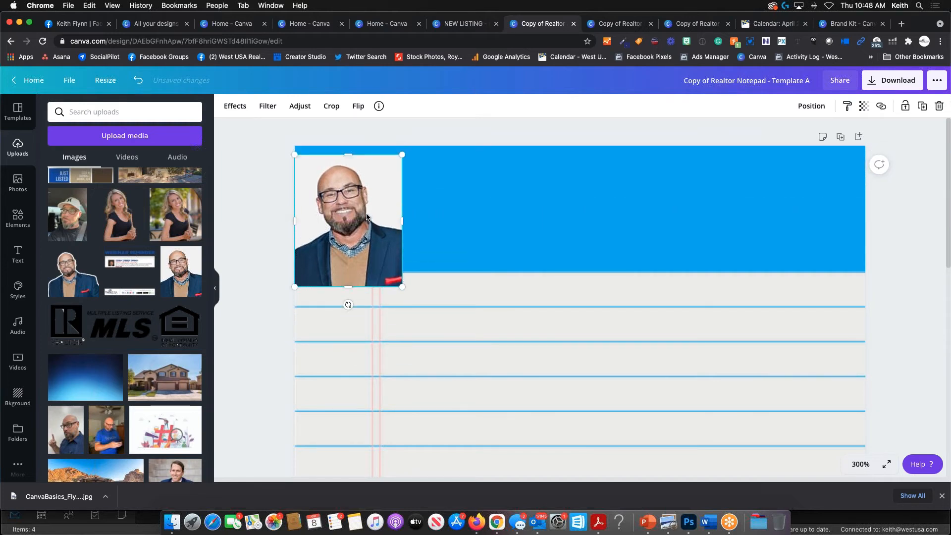
{"action": "key", "text": "Down"}
{"action": "key", "text": "Down"}
{"action": "key", "text": "Down"}
{"action": "key", "text": "Down"}
{"action": "key", "text": "Down"}
{"action": "key", "text": "Down"}
{"action": "key", "text": "Down"}
{"action": "key", "text": "Down"}
{"action": "key", "text": "Up"}
{"action": "key", "text": "Up"}
{"action": "key", "text": "Up"}
{"action": "key", "text": "Up"}
{"action": "key", "text": "Up"}
{"action": "key", "text": "Up"}
{"action": "key", "text": "Up"}
{"action": "key", "text": "Up"}
{"action": "key", "text": "Up"}
{"action": "key", "text": "Up"}
{"action": "key", "text": "Up"}
{"action": "key", "text": "Up"}
{"action": "key", "text": "Up"}
{"action": "key", "text": "Up"}
{"action": "key", "text": "Up"}
{"action": "key", "text": "Up"}
{"action": "key", "text": "Up"}
{"action": "key", "text": "Up"}
{"action": "key", "text": "Up"}
{"action": "key", "text": "Up"}
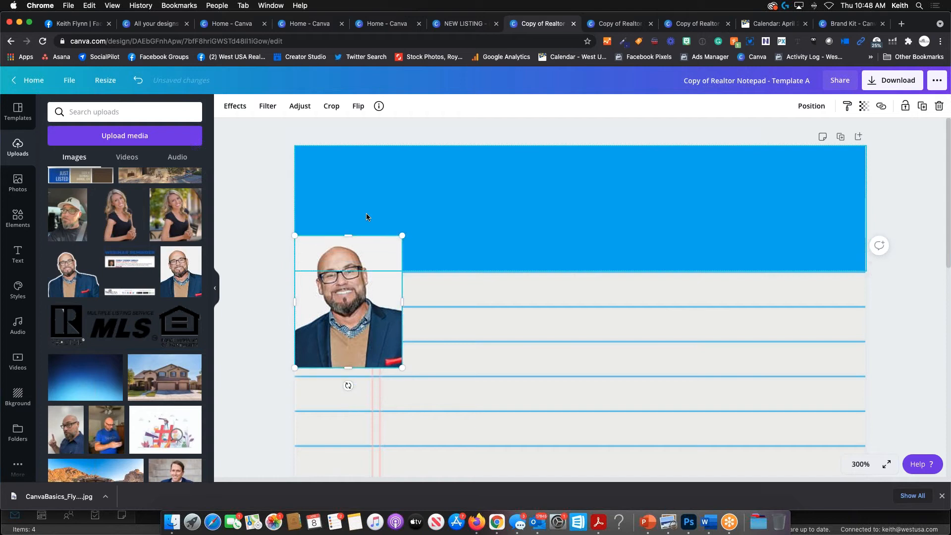
{"action": "key", "text": "Up"}
{"action": "key", "text": "Up"}
{"action": "key", "text": "Up"}
{"action": "key", "text": "Up"}
{"action": "key", "text": "Up"}
{"action": "key", "text": "Up"}
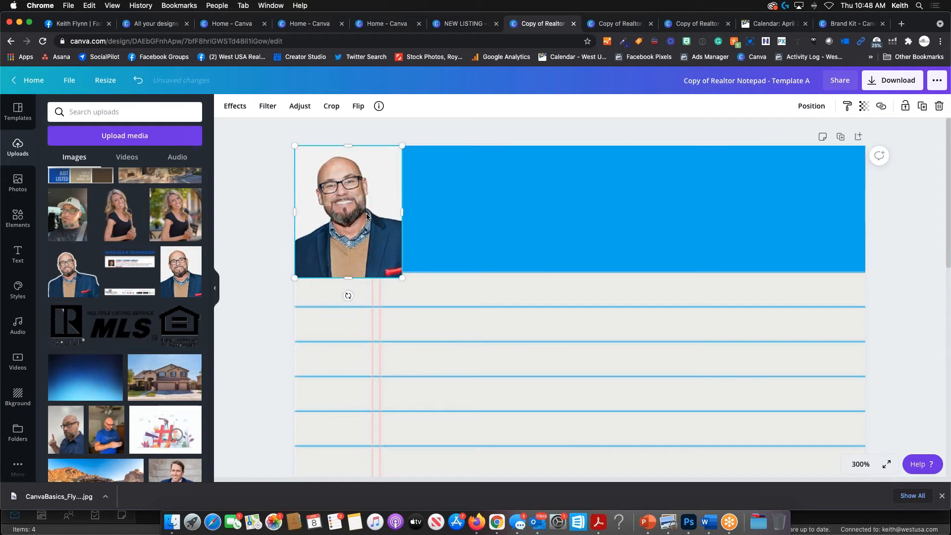
{"action": "left_click_drag", "start_coordinate": [407, 280], "coordinate": [400, 275]}
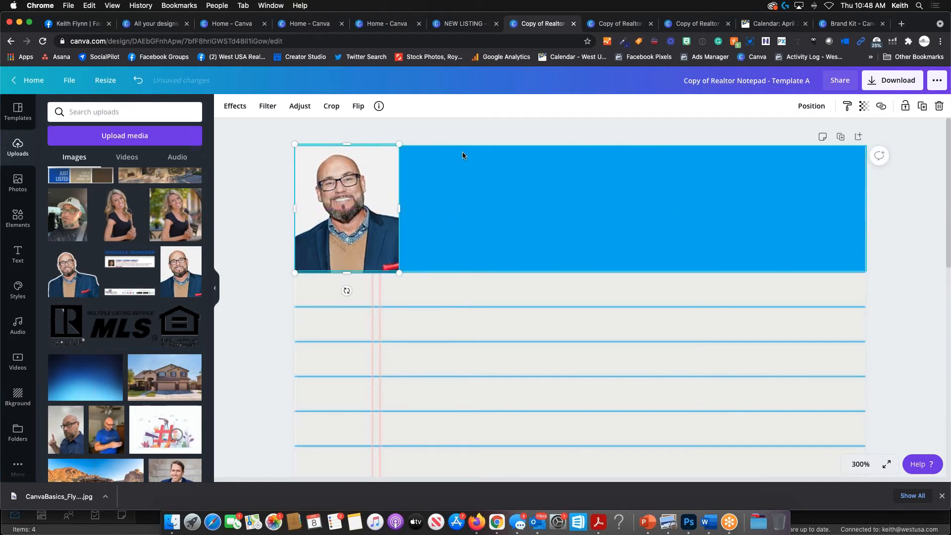
{"action": "left_click", "coordinate": [456, 130]}
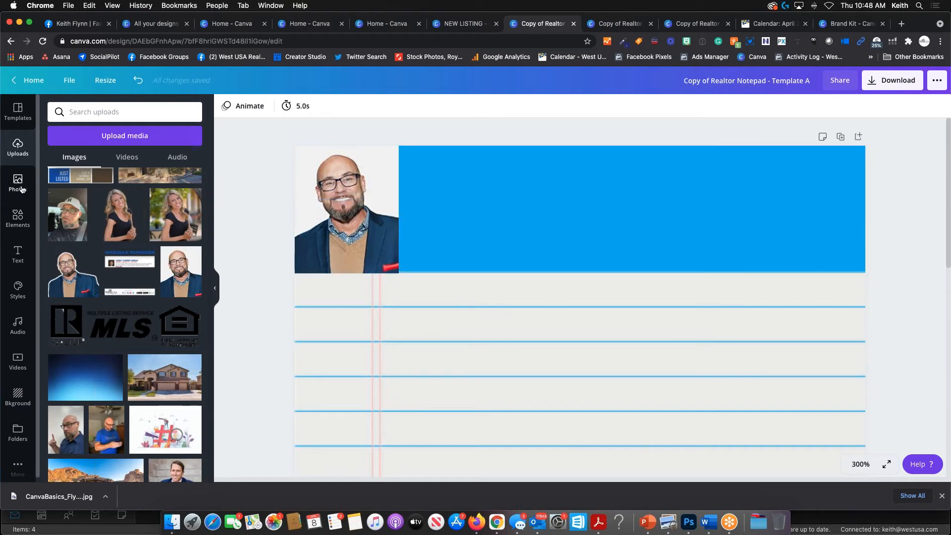
{"action": "left_click", "coordinate": [18, 254]}
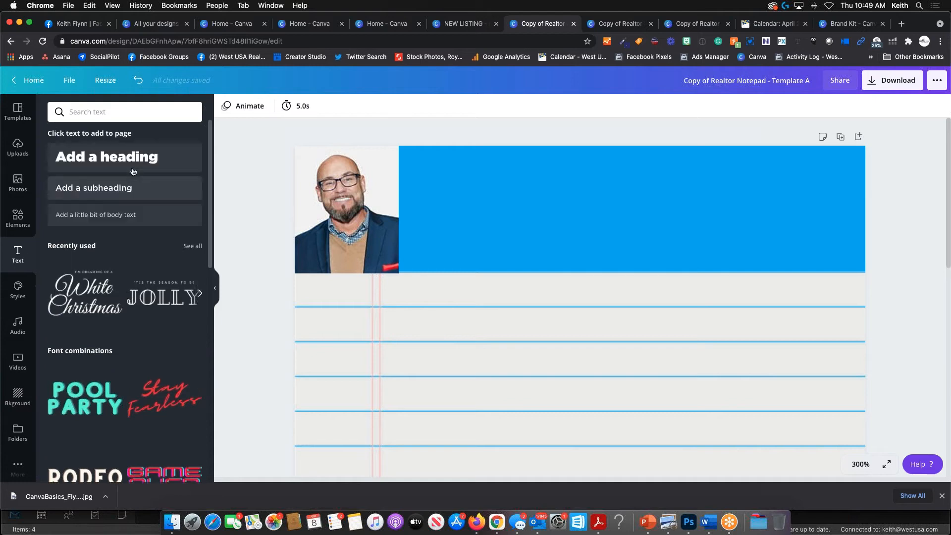
- Add a heading with the agent's name on two lines and tighten its line height
{"action": "left_click", "coordinate": [132, 158]}
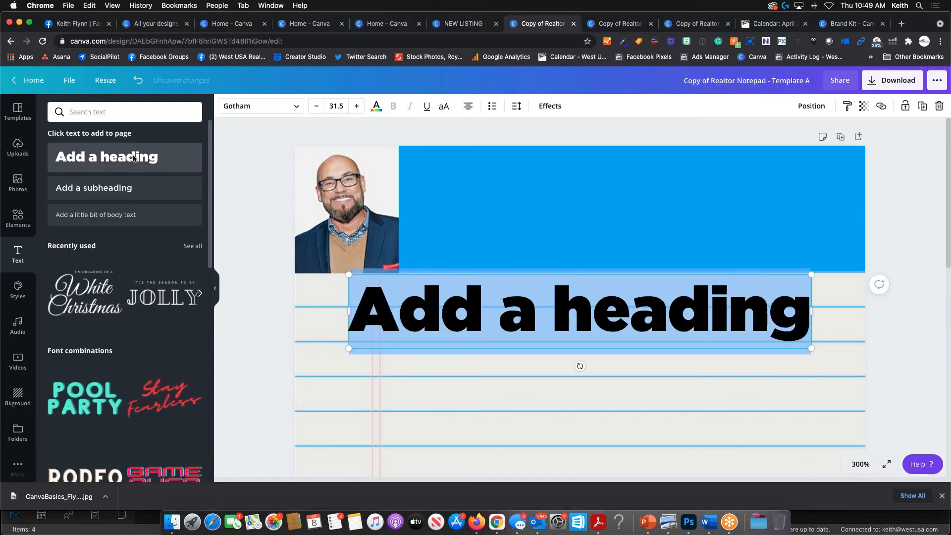
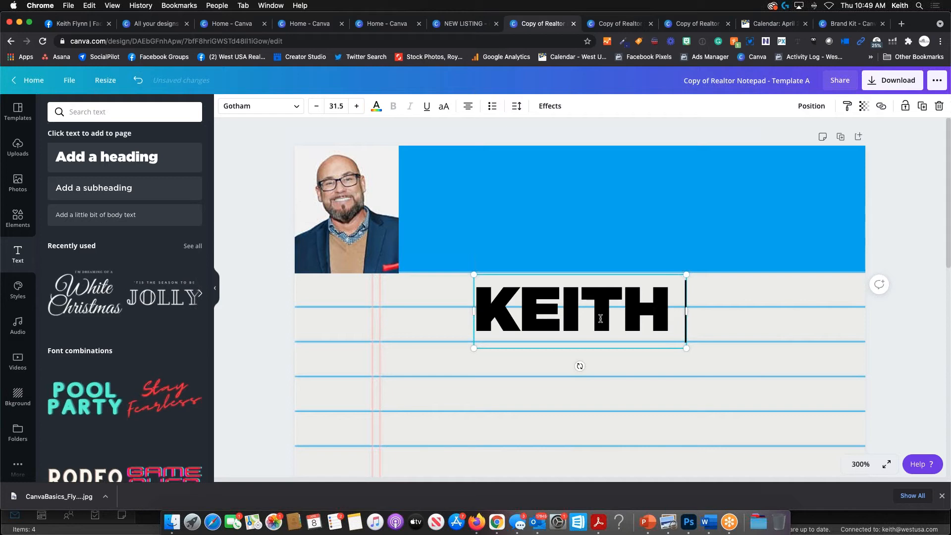
{"action": "key", "text": "Return"}
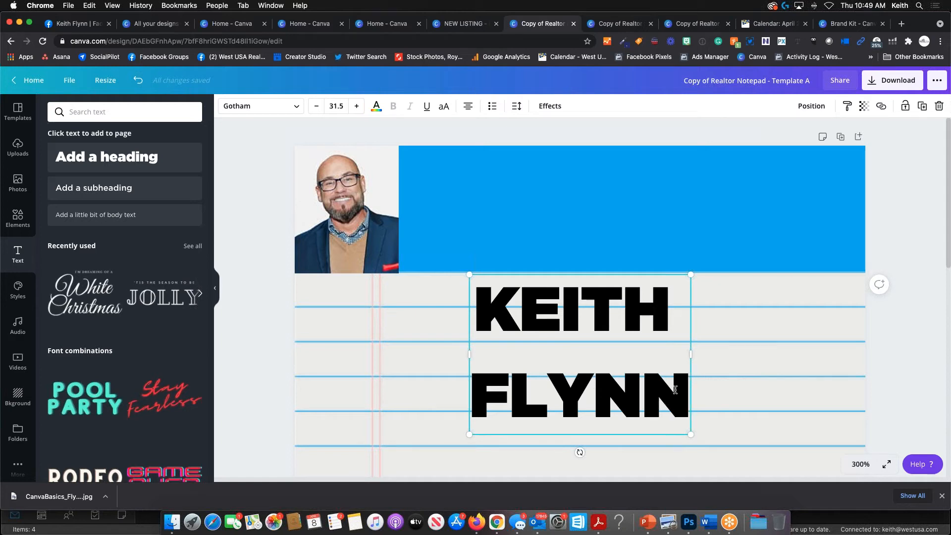
{"action": "left_click_drag", "start_coordinate": [687, 388], "coordinate": [478, 312]}
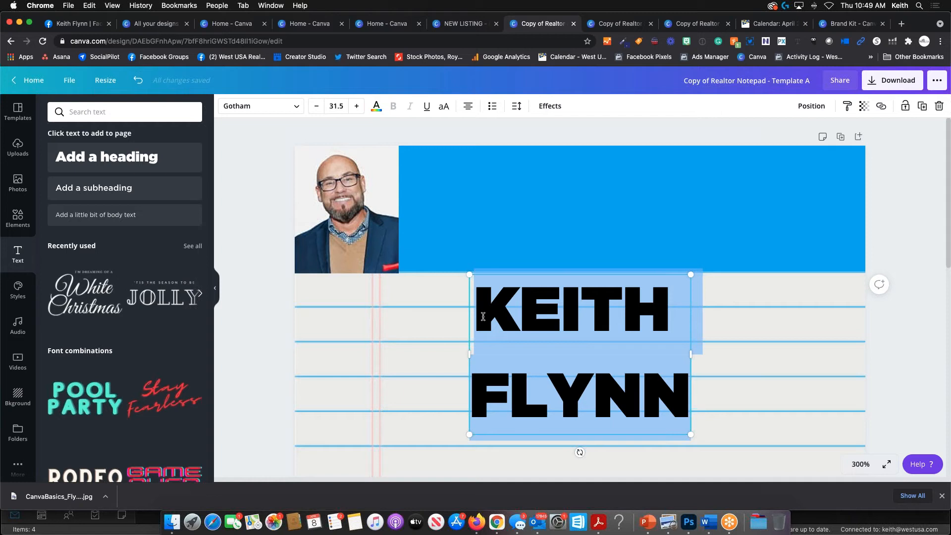
{"action": "left_click", "coordinate": [517, 108]}
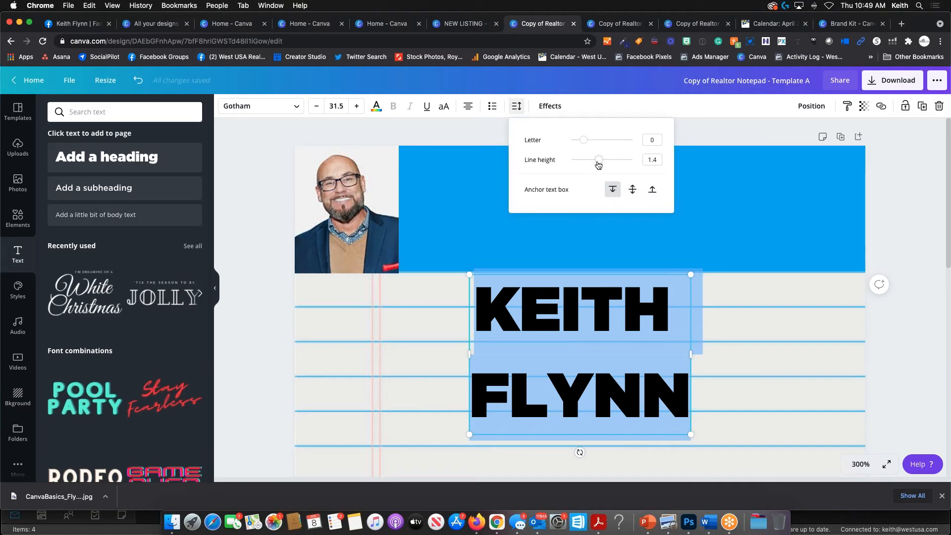
{"action": "mouse_move", "coordinate": [599, 165]}
{"action": "left_mouse_down"}
{"action": "mouse_move", "coordinate": [576, 166]}
{"action": "mouse_move", "coordinate": [630, 165]}
{"action": "mouse_move", "coordinate": [581, 167]}
{"action": "left_mouse_up"}
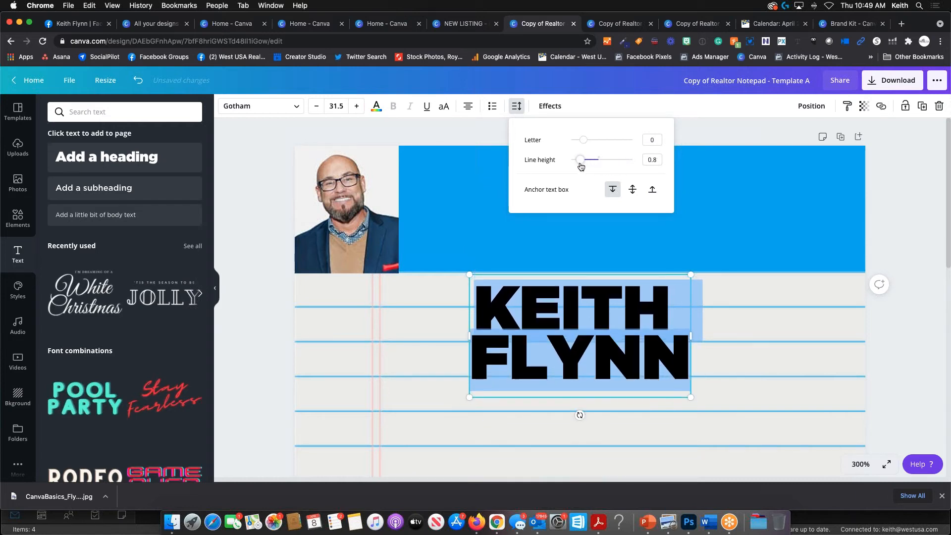
{"action": "left_click", "coordinate": [764, 305]}
- Left-align the name heading, shrink it, and place it on the blue header beside the headshot
{"action": "left_click", "coordinate": [654, 368]}
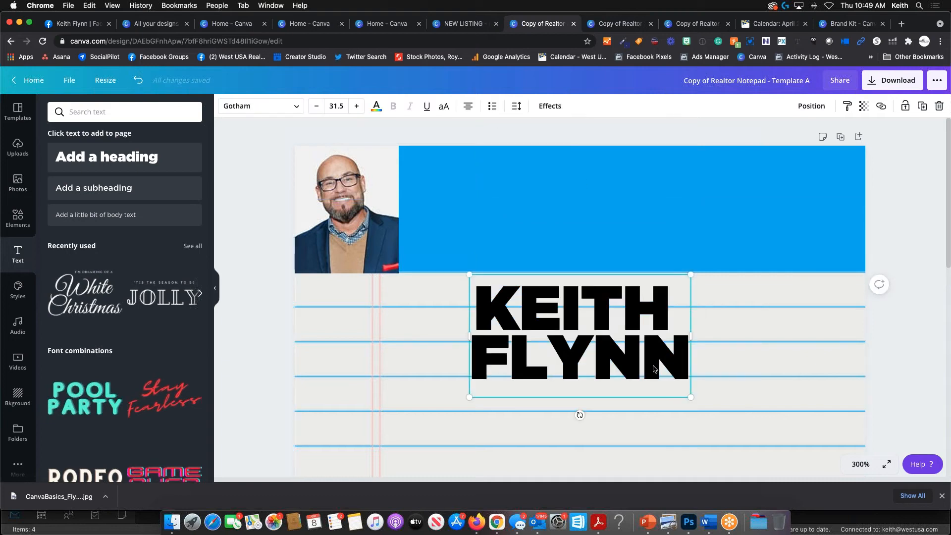
{"action": "double_click", "coordinate": [579, 344]}
{"action": "left_click_drag", "start_coordinate": [484, 300], "coordinate": [688, 354]}
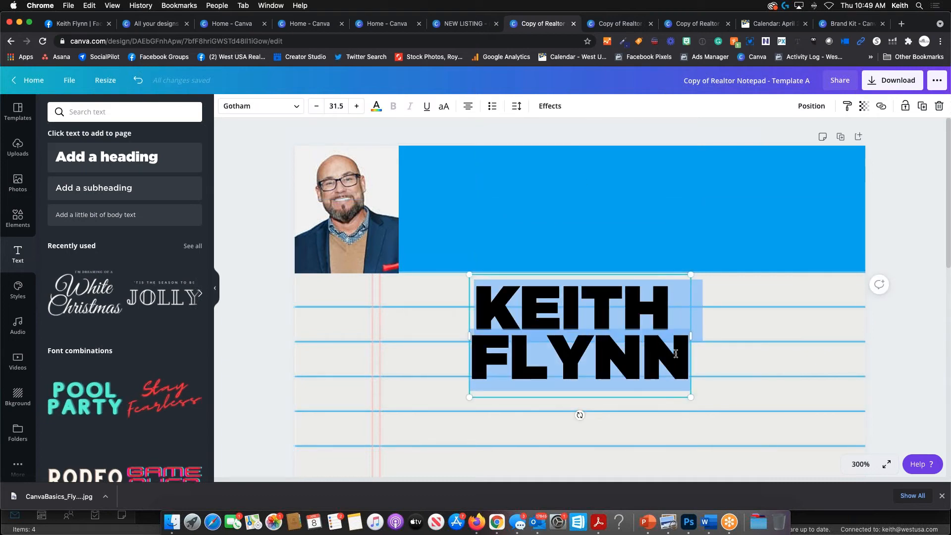
{"action": "left_click", "coordinate": [472, 111]}
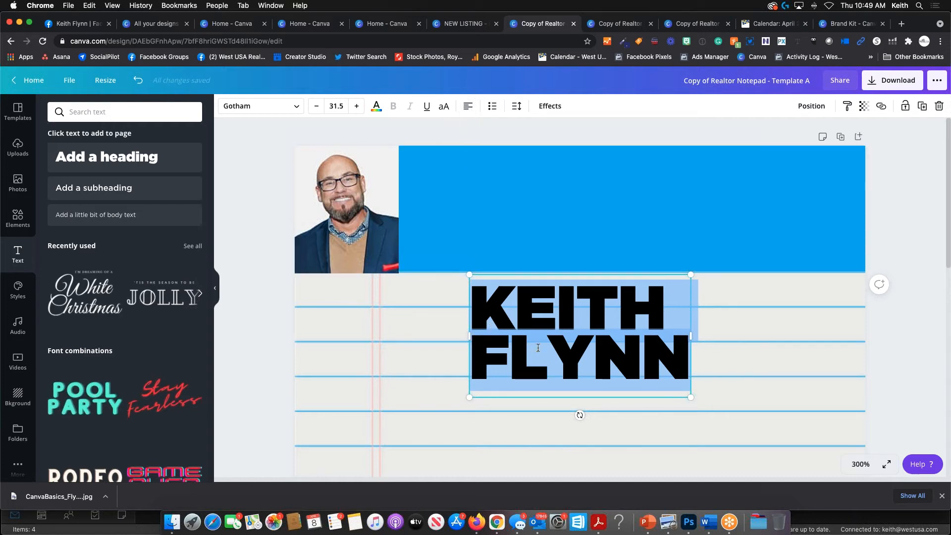
{"action": "left_click", "coordinate": [703, 403]}
{"action": "left_click", "coordinate": [661, 362]}
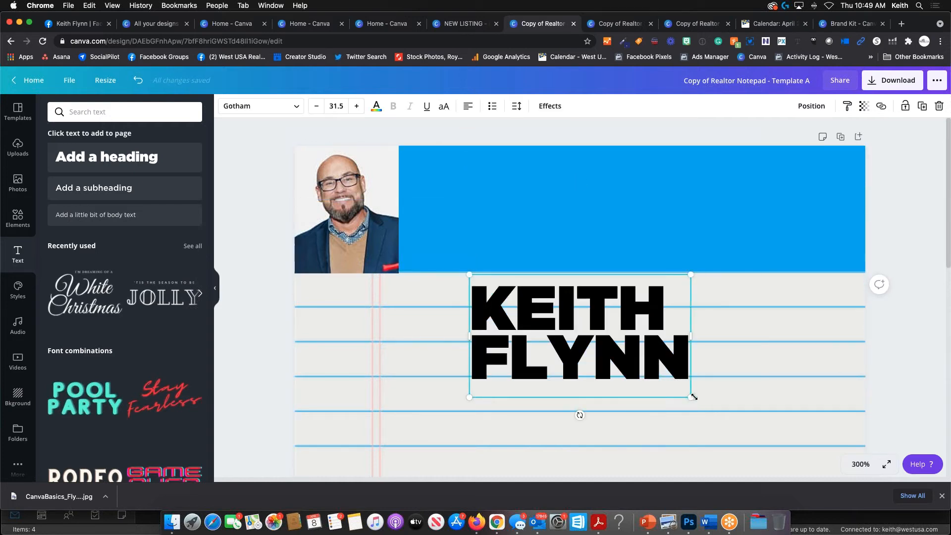
{"action": "left_click_drag", "start_coordinate": [671, 387], "coordinate": [625, 357]}
{"action": "left_click_drag", "start_coordinate": [608, 343], "coordinate": [467, 222]}
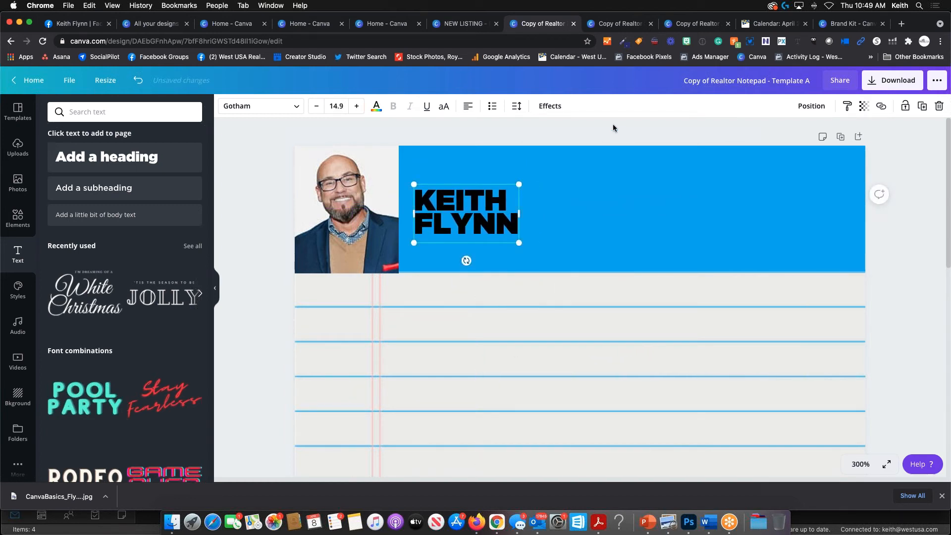
{"action": "left_click", "coordinate": [448, 294]}
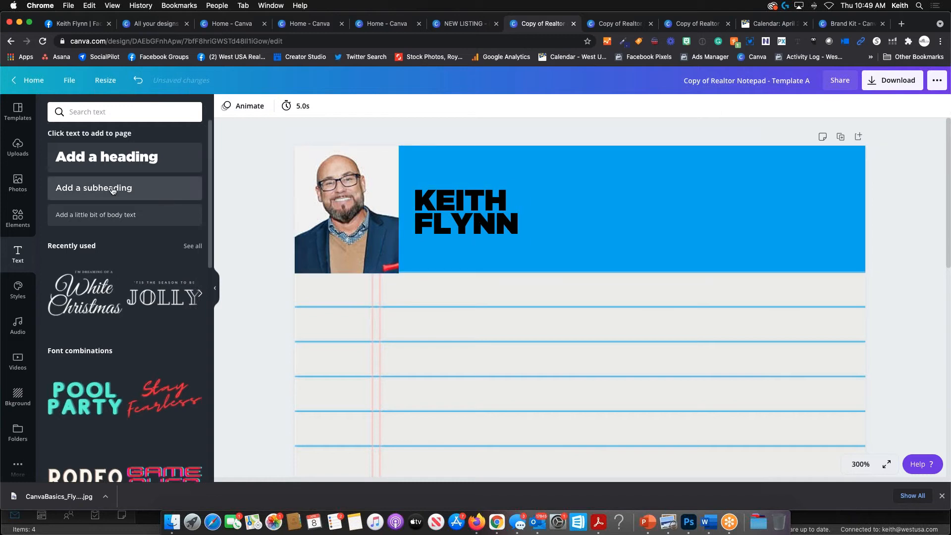
- Add a 'REALTOR®' subheading and shrink it into a small title line under the name
{"action": "left_click", "coordinate": [138, 188]}
{"action": "type", "text": "REALTOR"}
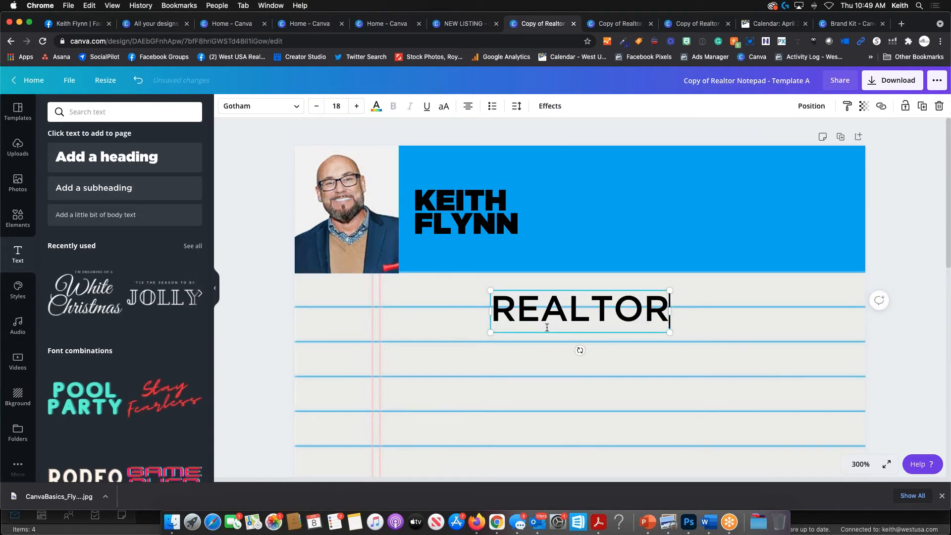
{"action": "type", "text": "®"}
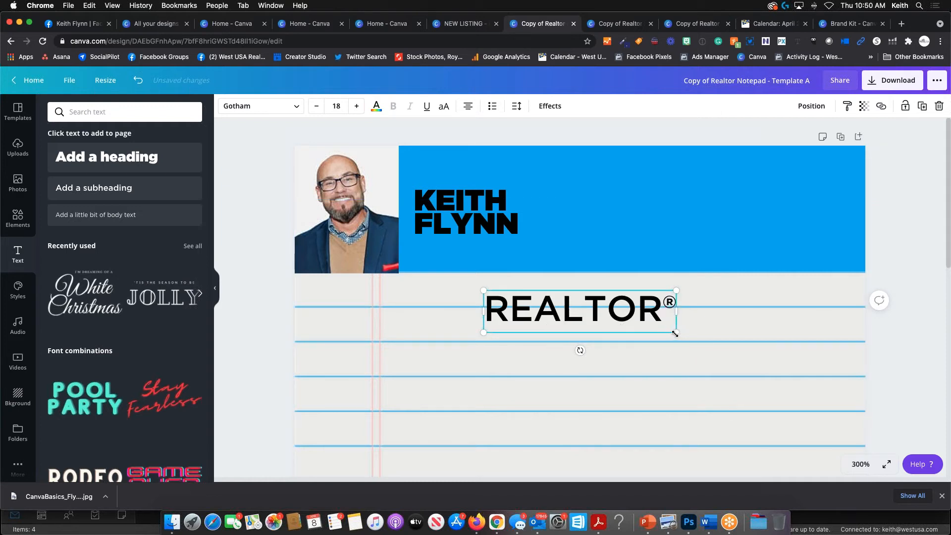
{"action": "left_click_drag", "start_coordinate": [676, 332], "coordinate": [456, 270]}
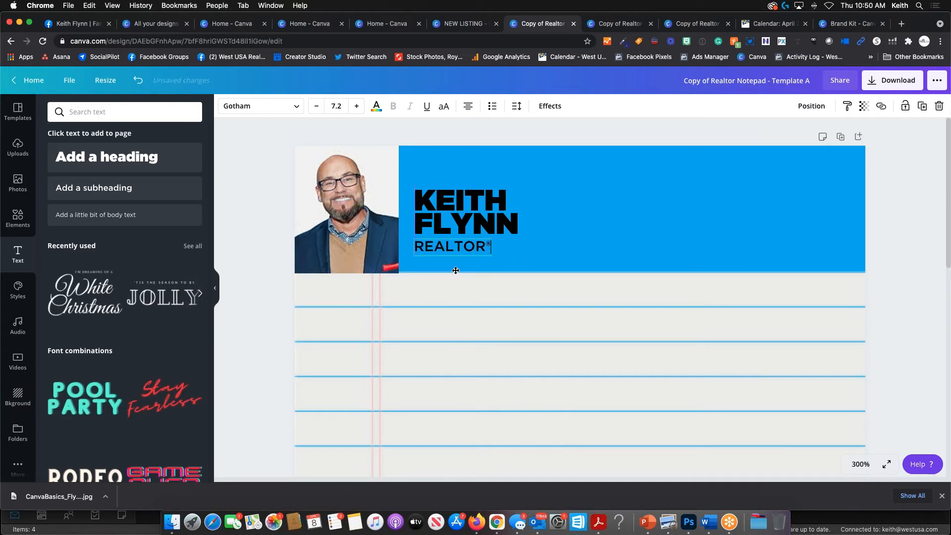
{"action": "left_click", "coordinate": [519, 166]}
{"action": "left_click", "coordinate": [532, 125]}
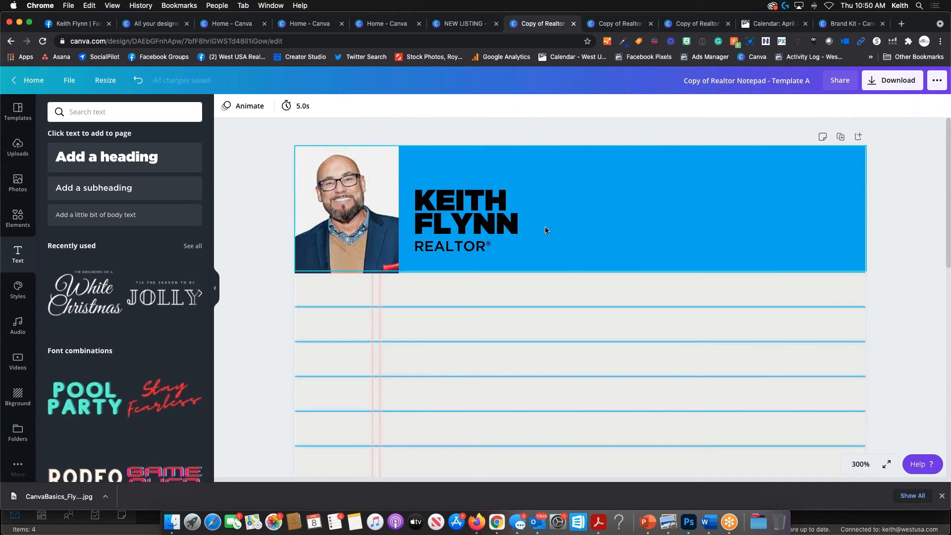
- Select both lines of the agent's name text for a font change
{"action": "left_click", "coordinate": [503, 227]}
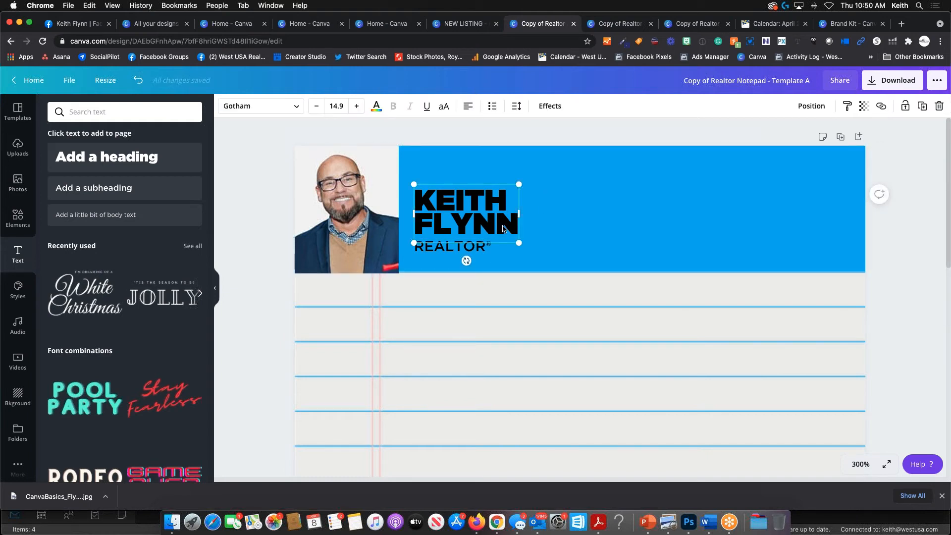
{"action": "double_click", "coordinate": [503, 228]}
{"action": "double_click", "coordinate": [480, 222]}
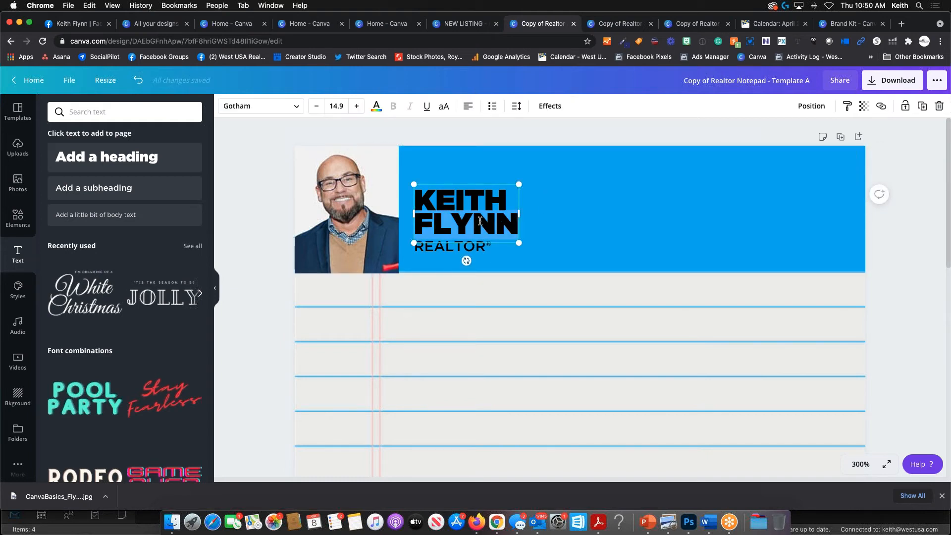
{"action": "triple_click", "coordinate": [480, 222]}
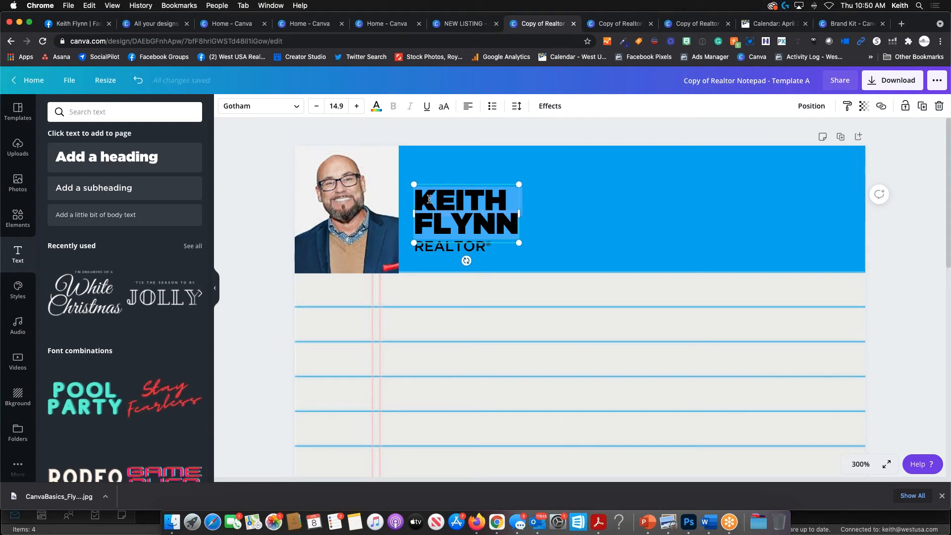
- Try the Anton, Architects Daughter and Aprila fonts on the name from the font list
{"action": "left_click", "coordinate": [298, 109]}
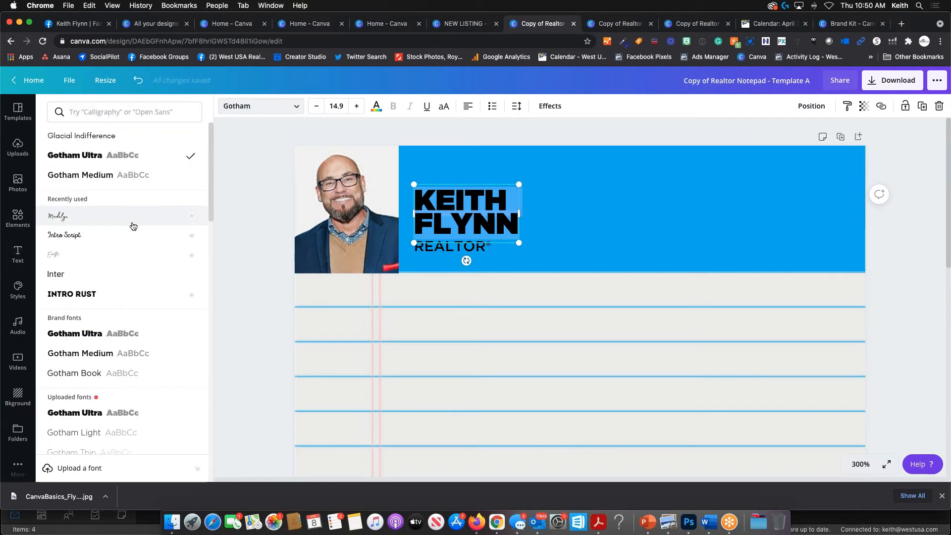
{"action": "scroll", "coordinate": [89, 238], "scroll_direction": "down", "scroll_amount": 15}
{"action": "scroll", "coordinate": [85, 239], "scroll_direction": "down", "scroll_amount": 20}
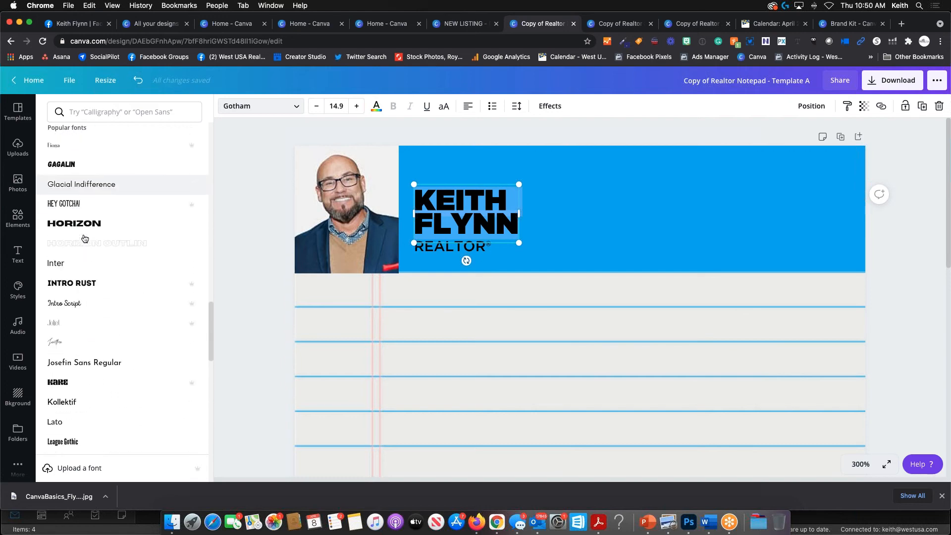
{"action": "scroll", "coordinate": [85, 239], "scroll_direction": "down", "scroll_amount": 20}
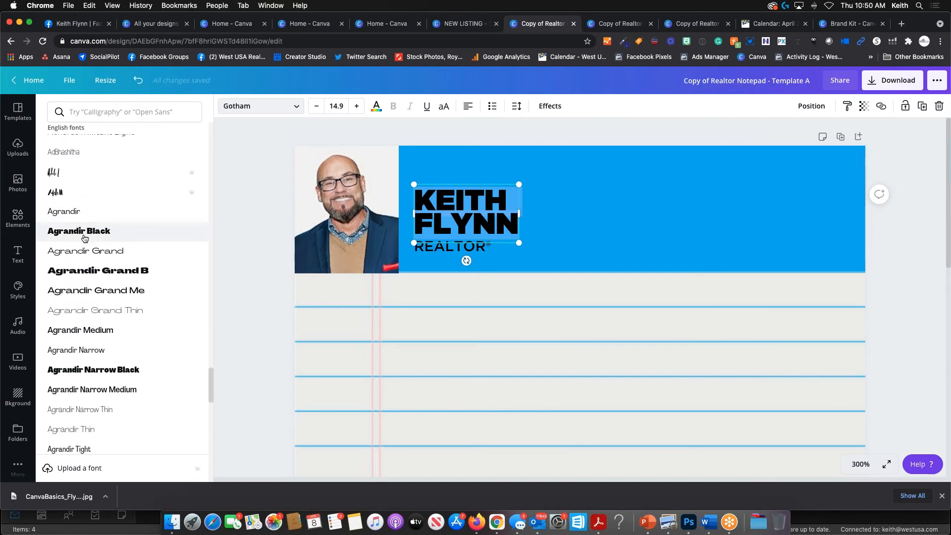
{"action": "scroll", "coordinate": [86, 239], "scroll_direction": "down", "scroll_amount": 10}
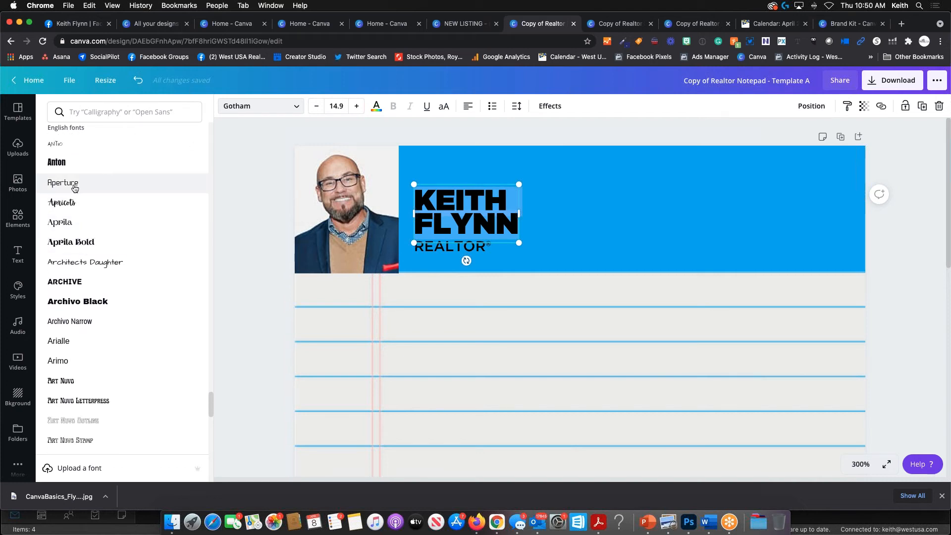
{"action": "left_click", "coordinate": [69, 167]}
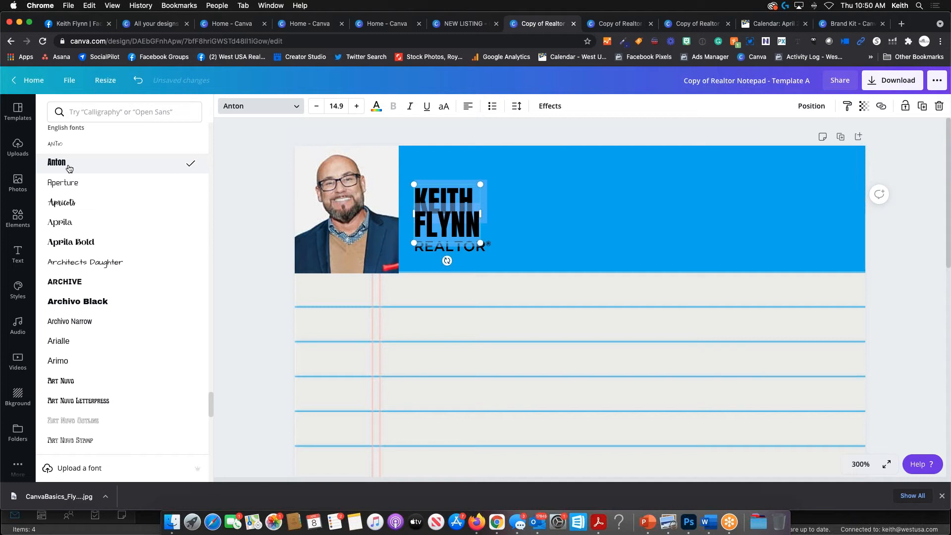
{"action": "left_click", "coordinate": [104, 270]}
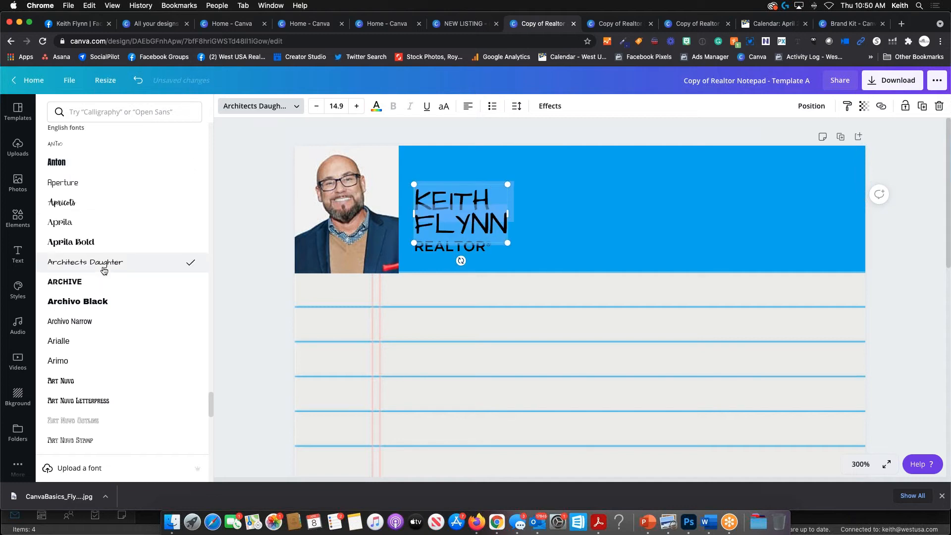
{"action": "left_click", "coordinate": [72, 229]}
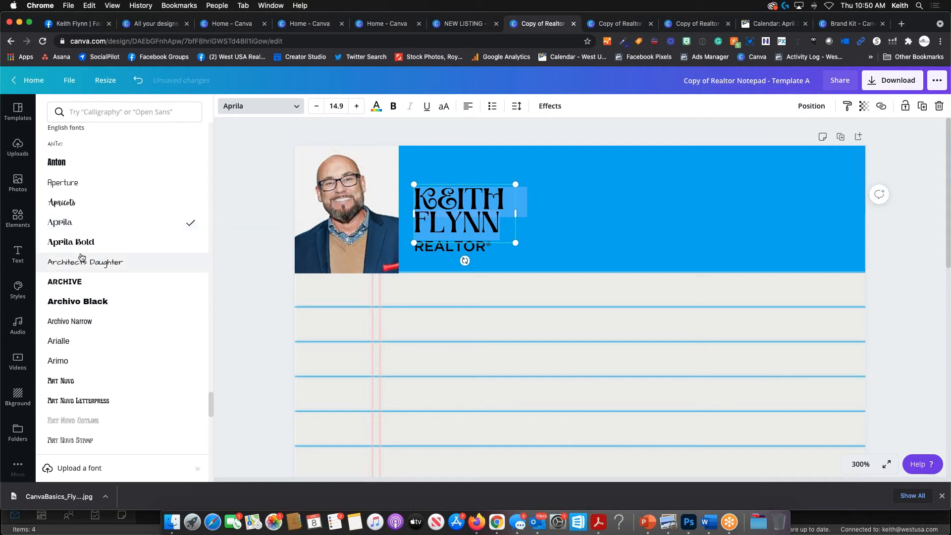
- Search for and try the Charu Chandan Blood Drip and Clicker Script fonts on the name
{"action": "scroll", "coordinate": [82, 257], "scroll_direction": "down", "scroll_amount": 5}
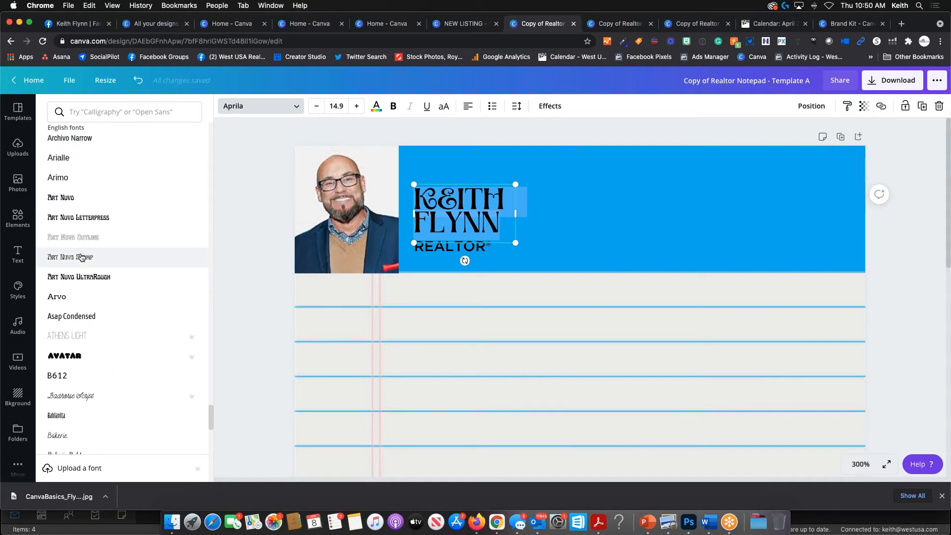
{"action": "left_click", "coordinate": [79, 111]}
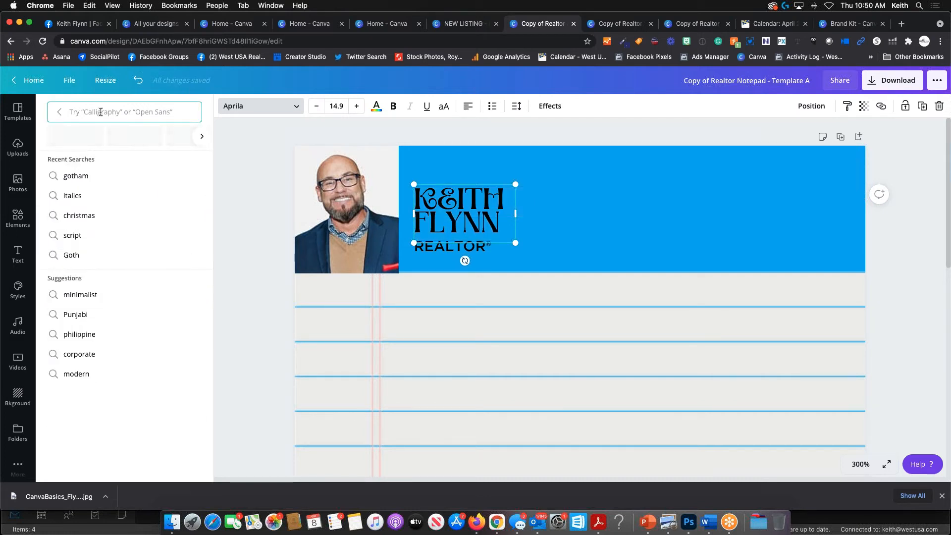
{"action": "type", "text": "blood"}
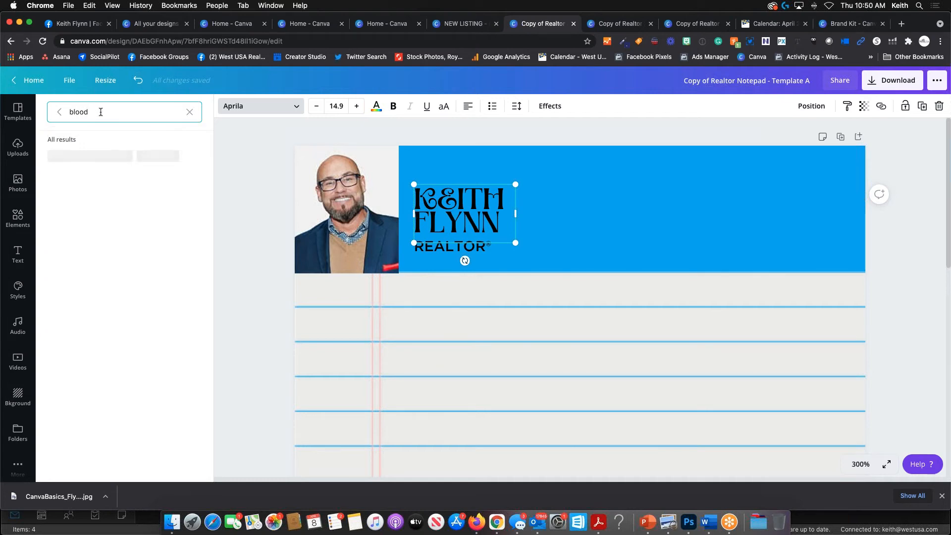
{"action": "left_click", "coordinate": [98, 156]}
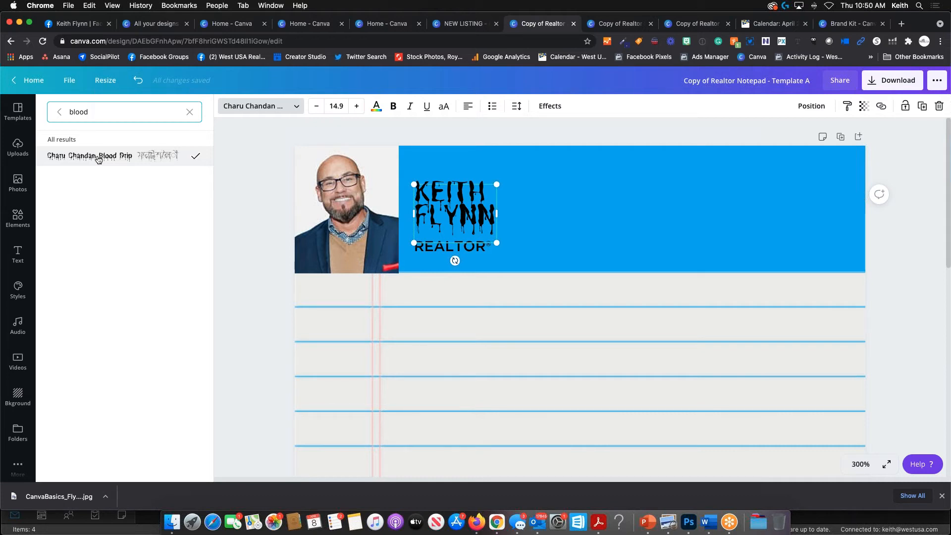
{"action": "double_click", "coordinate": [55, 112]}
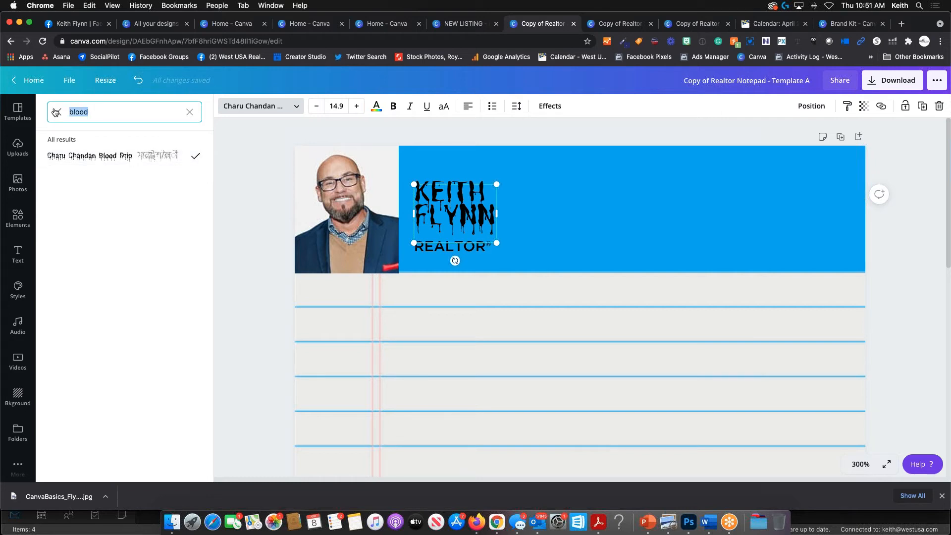
{"action": "type", "text": "s"}
{"action": "key", "text": "BackSpace"}
{"action": "type", "text": "script"}
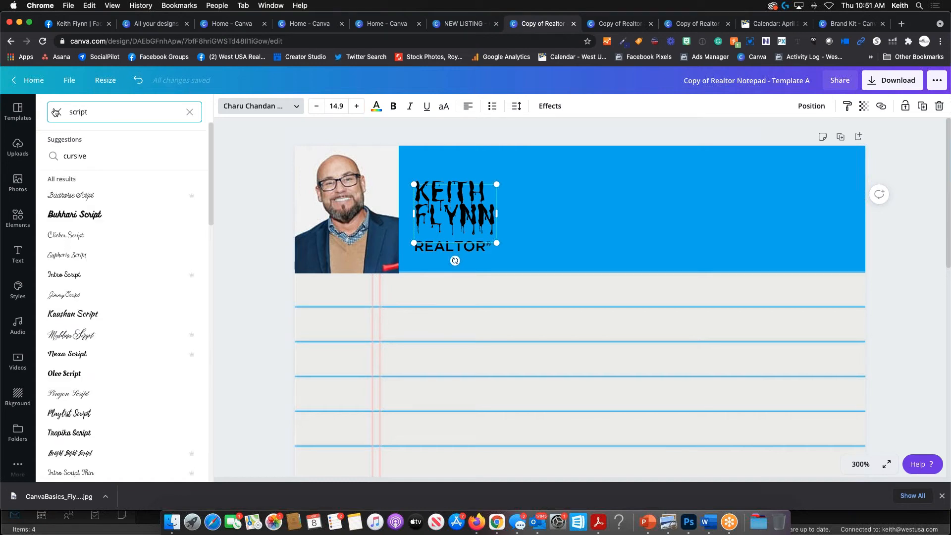
{"action": "left_click", "coordinate": [78, 229]}
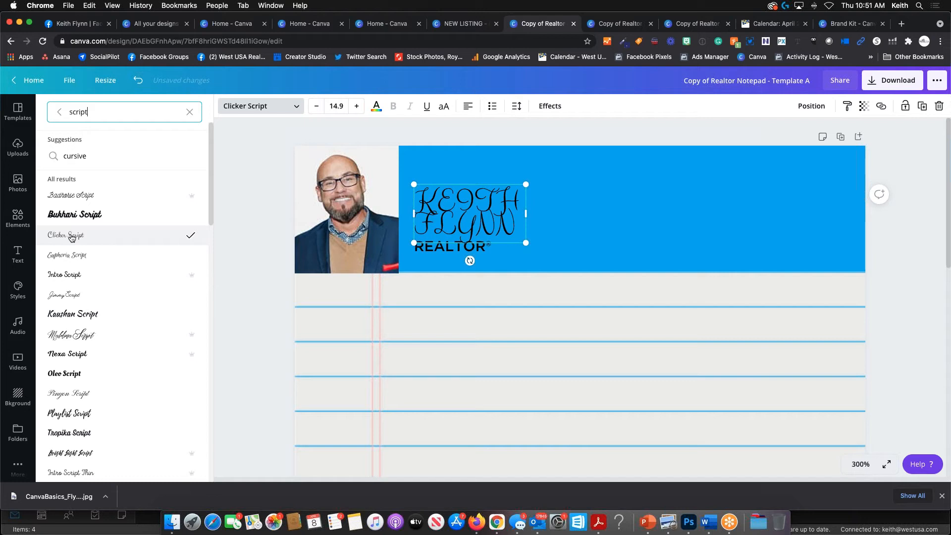
- Search 'block' and set the name in the Shado font
{"action": "left_click_drag", "start_coordinate": [99, 110], "coordinate": [52, 114]}
{"action": "type", "text": "block"}
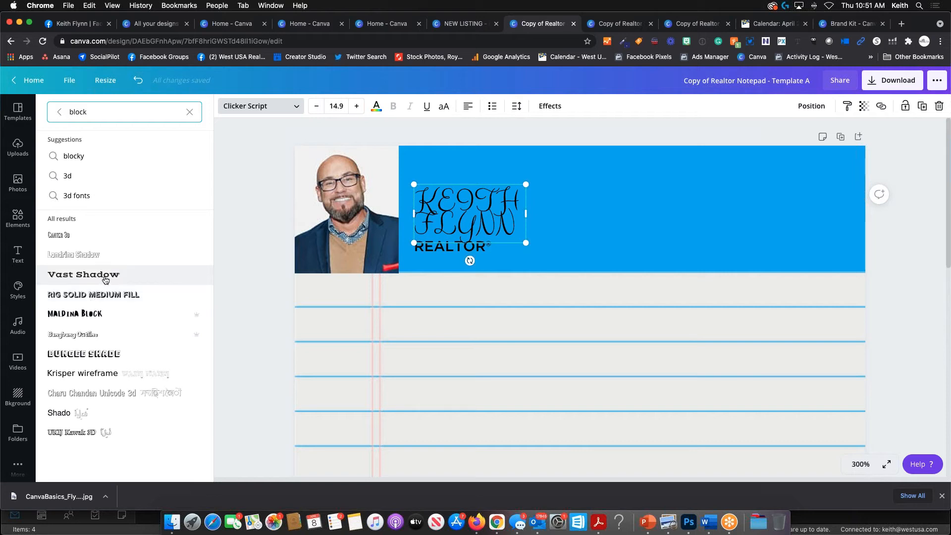
{"action": "left_click", "coordinate": [58, 414]}
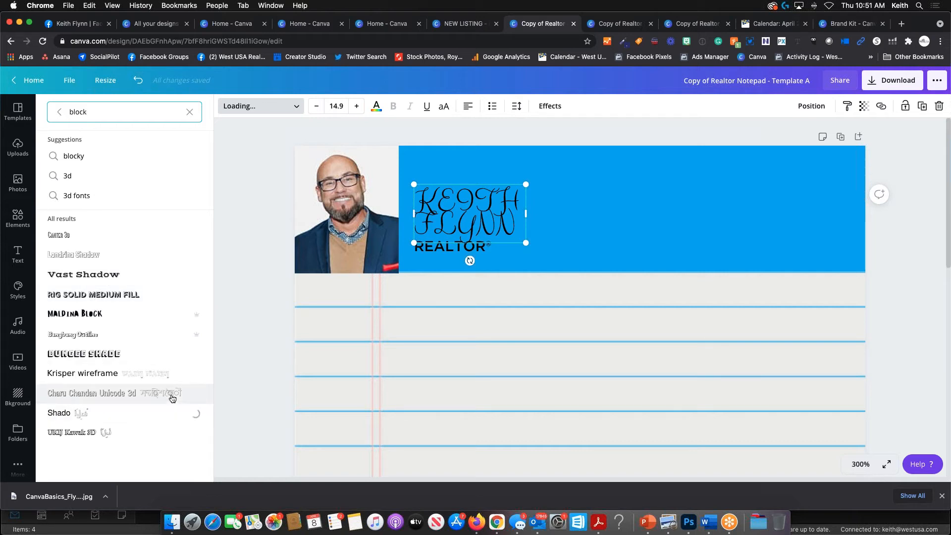
{"action": "left_click", "coordinate": [585, 216]}
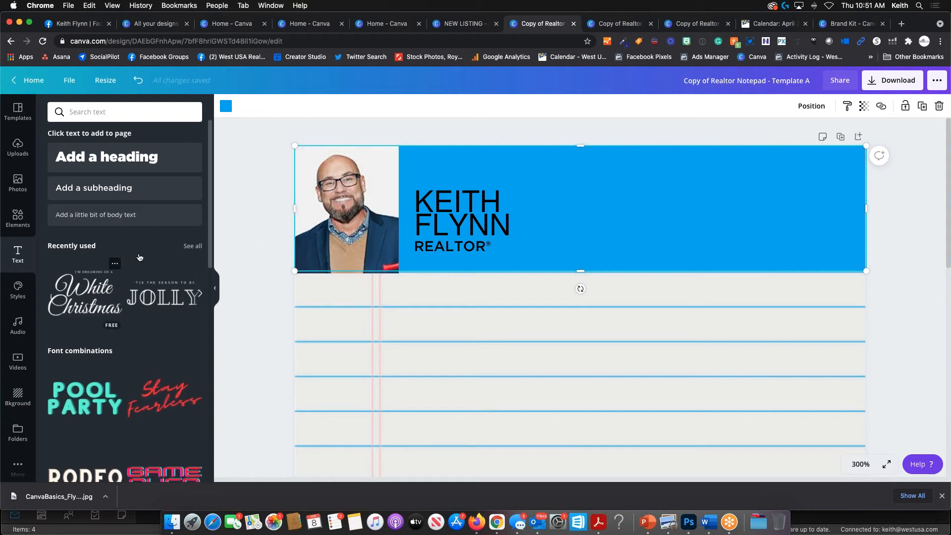
{"action": "scroll", "coordinate": [121, 266], "scroll_direction": "down", "scroll_amount": 5}
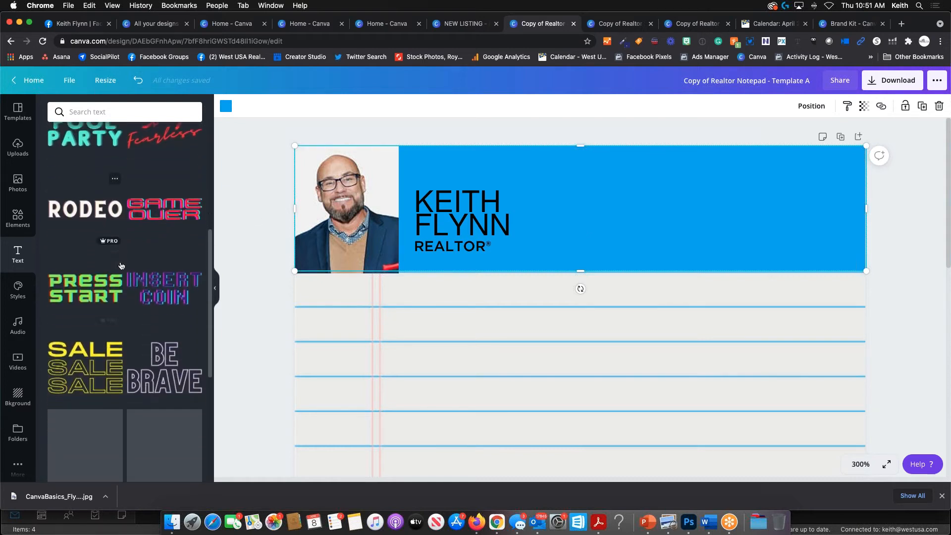
{"action": "scroll", "coordinate": [120, 265], "scroll_direction": "down", "scroll_amount": 3}
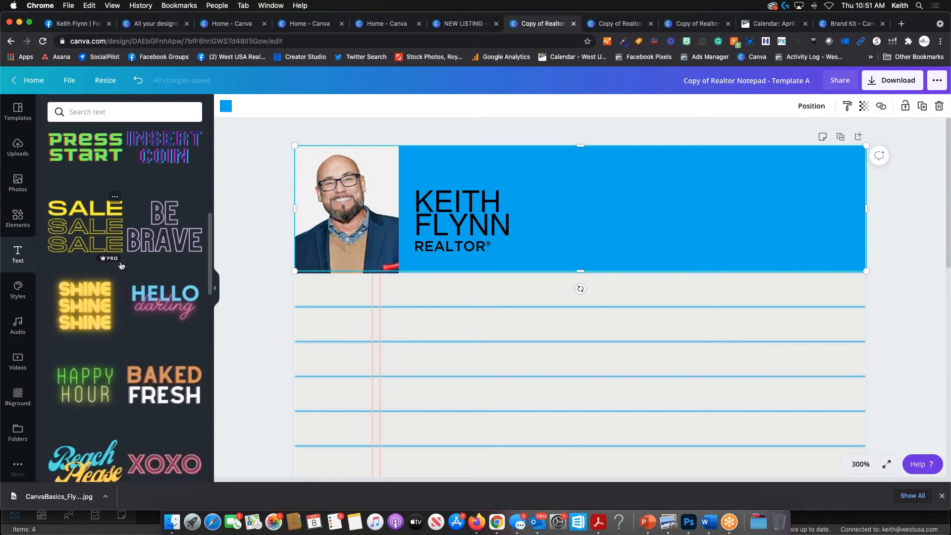
{"action": "scroll", "coordinate": [121, 266], "scroll_direction": "down", "scroll_amount": 3}
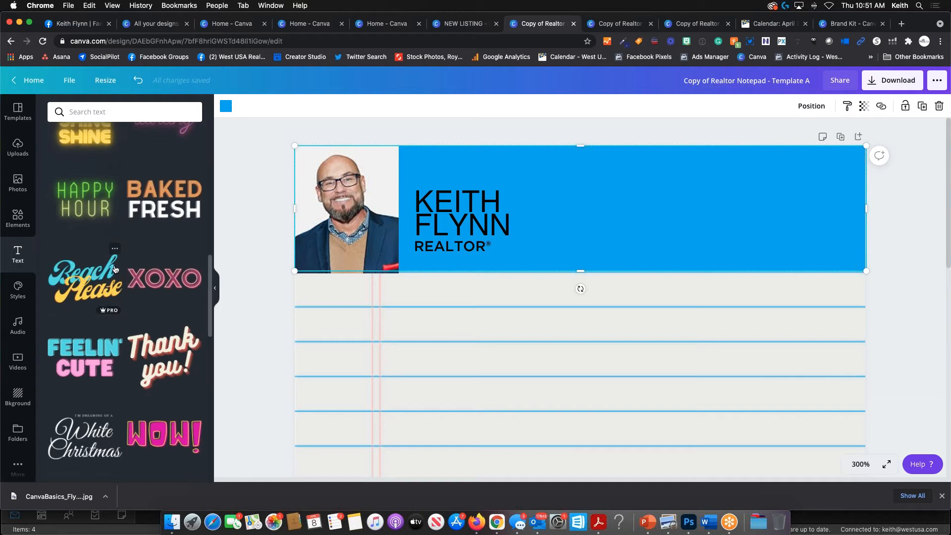
{"action": "scroll", "coordinate": [119, 257], "scroll_direction": "down", "scroll_amount": 3}
{"action": "scroll", "coordinate": [116, 248], "scroll_direction": "down", "scroll_amount": 3}
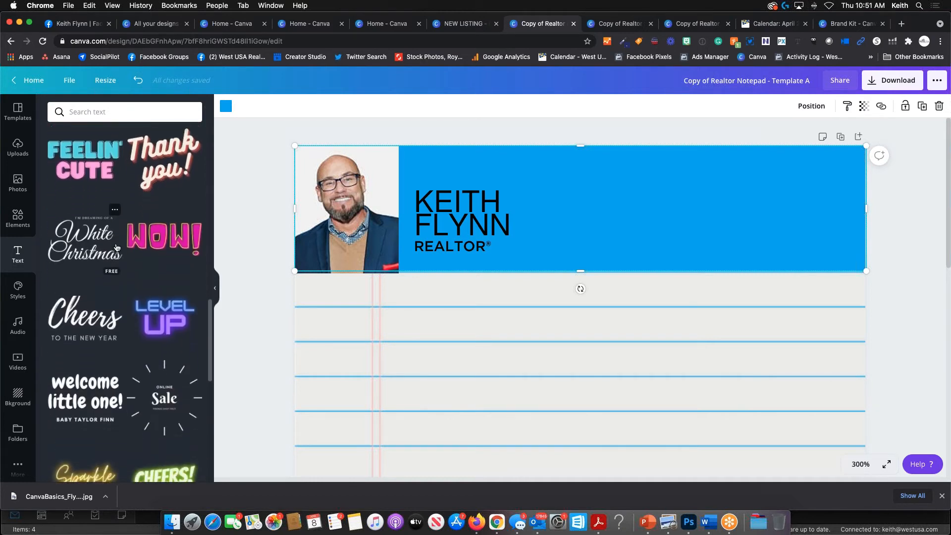
{"action": "scroll", "coordinate": [116, 248], "scroll_direction": "down", "scroll_amount": 1}
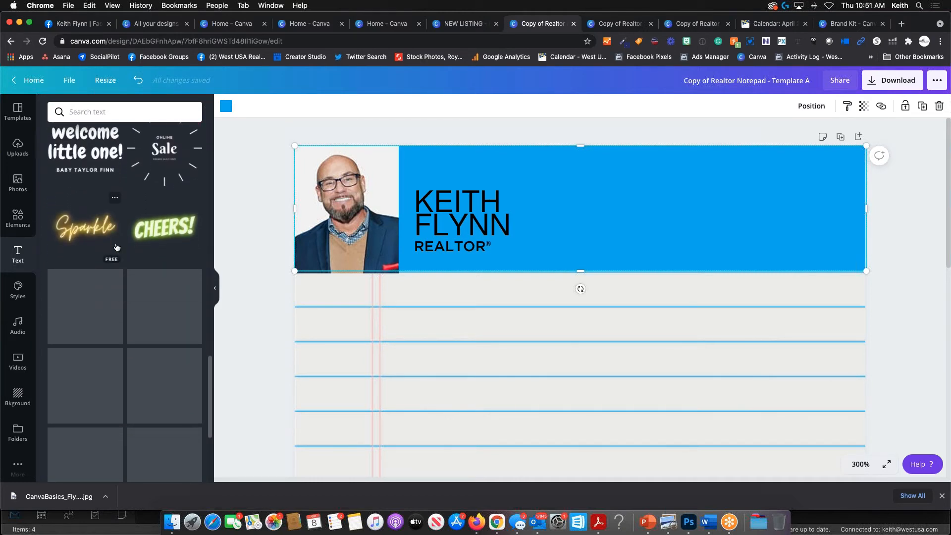
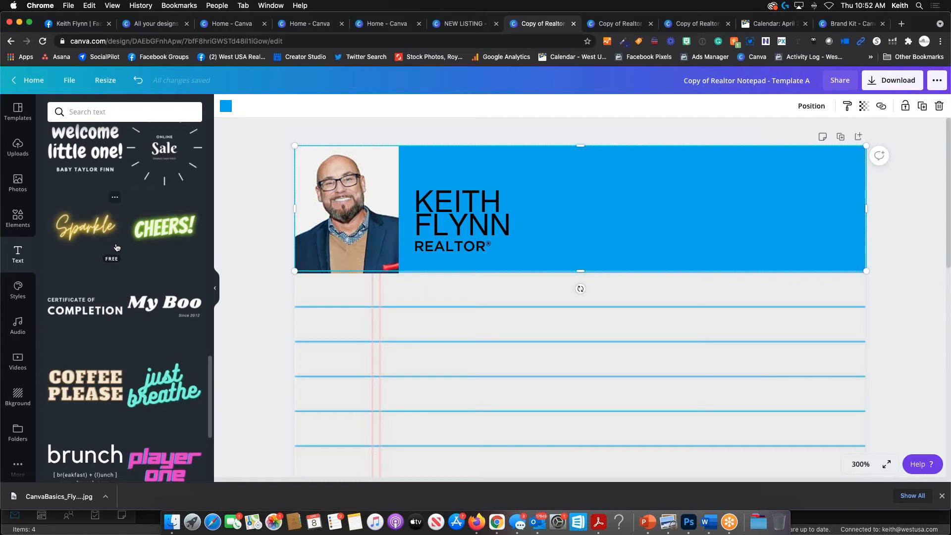
- Fit the whole notepad page in view and select the blue footer bar
{"action": "scroll", "coordinate": [124, 310], "scroll_direction": "down", "scroll_amount": 2}
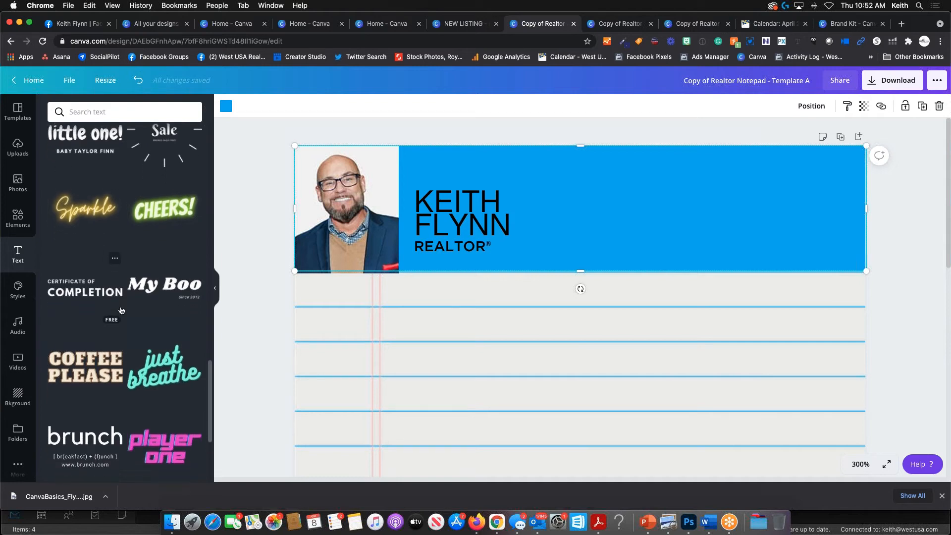
{"action": "scroll", "coordinate": [123, 310], "scroll_direction": "down", "scroll_amount": 3}
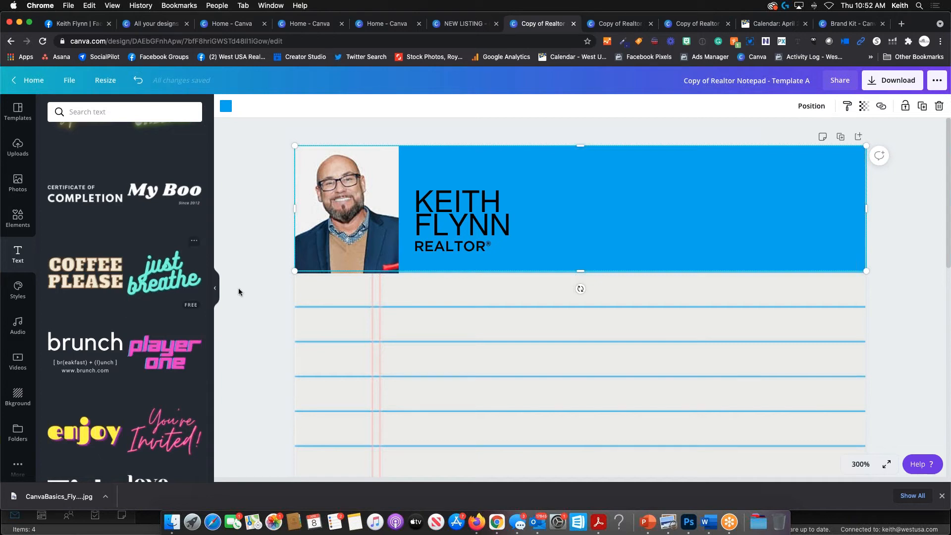
{"action": "key", "text": "super+alt+0"}
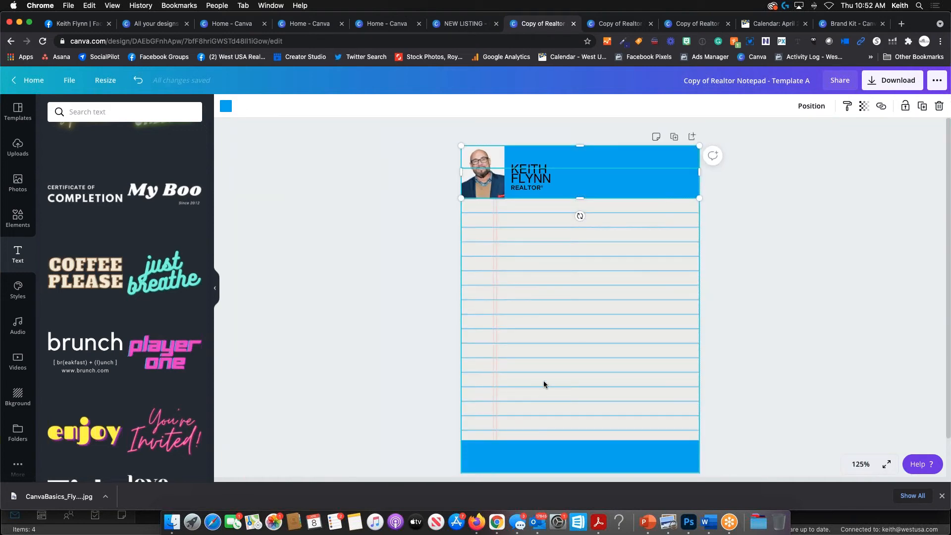
{"action": "left_click", "coordinate": [568, 460]}
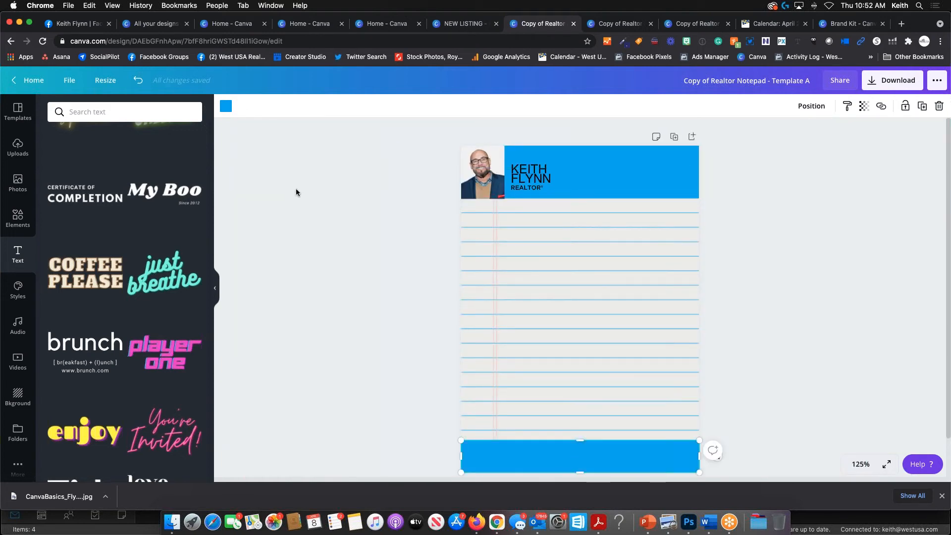
- Add the WestUSA Realty logo from Uploads, shrunk, at the right end of the blue footer
{"action": "left_click", "coordinate": [18, 147]}
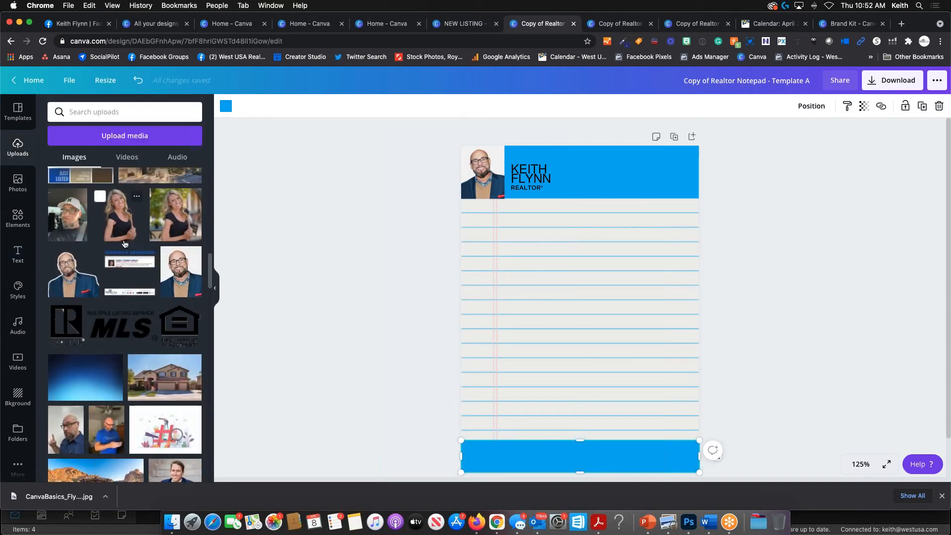
{"action": "scroll", "coordinate": [180, 398], "scroll_direction": "down", "scroll_amount": 10}
{"action": "left_click", "coordinate": [125, 329]}
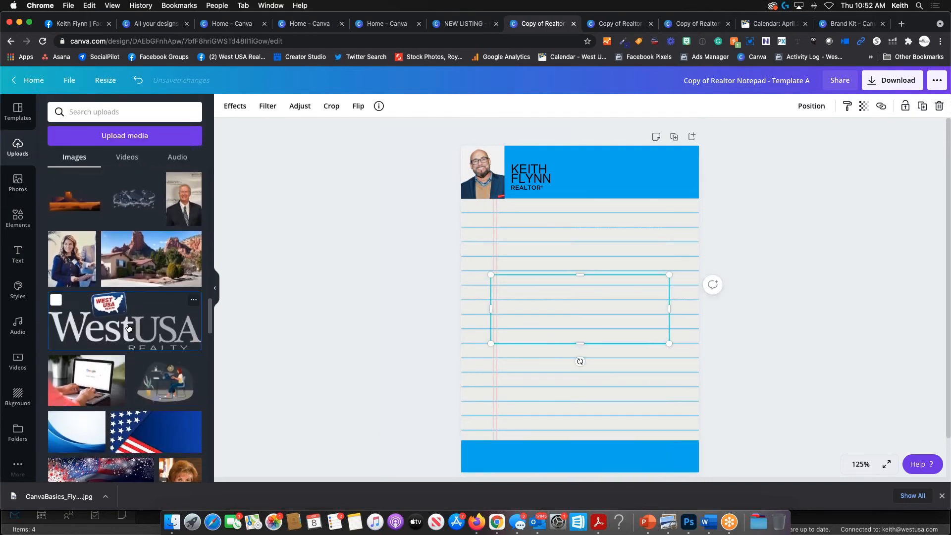
{"action": "left_click_drag", "start_coordinate": [490, 343], "coordinate": [657, 458]}
{"action": "left_click", "coordinate": [775, 381]}
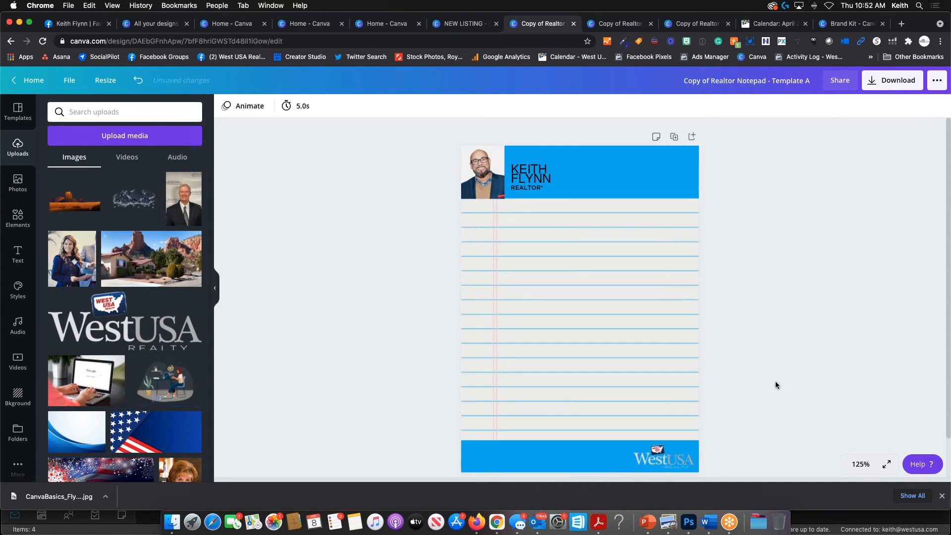
{"action": "scroll", "coordinate": [516, 369], "scroll_direction": "down", "scroll_amount": 1}
{"action": "scroll", "coordinate": [516, 369], "scroll_direction": "down", "scroll_amount": 3}
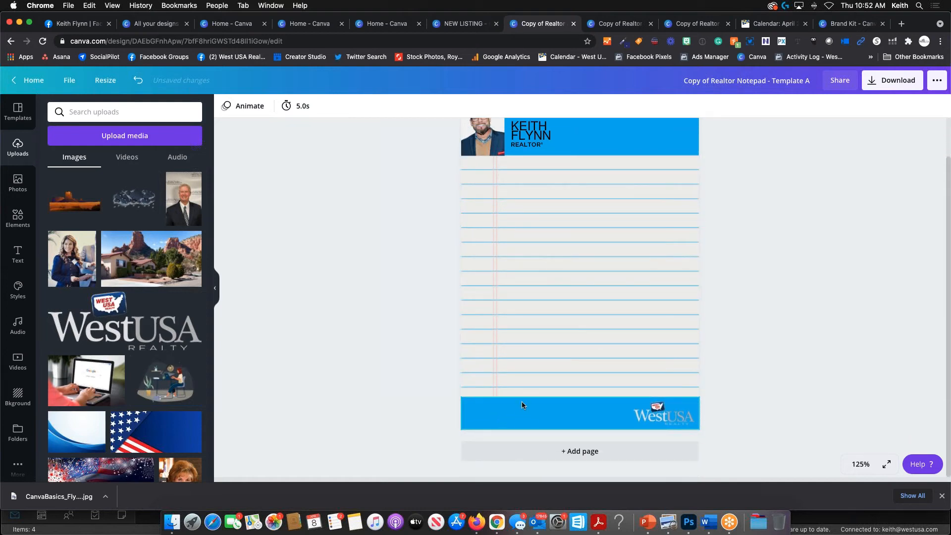
{"action": "scroll", "coordinate": [522, 401], "scroll_direction": "up", "scroll_amount": 10}
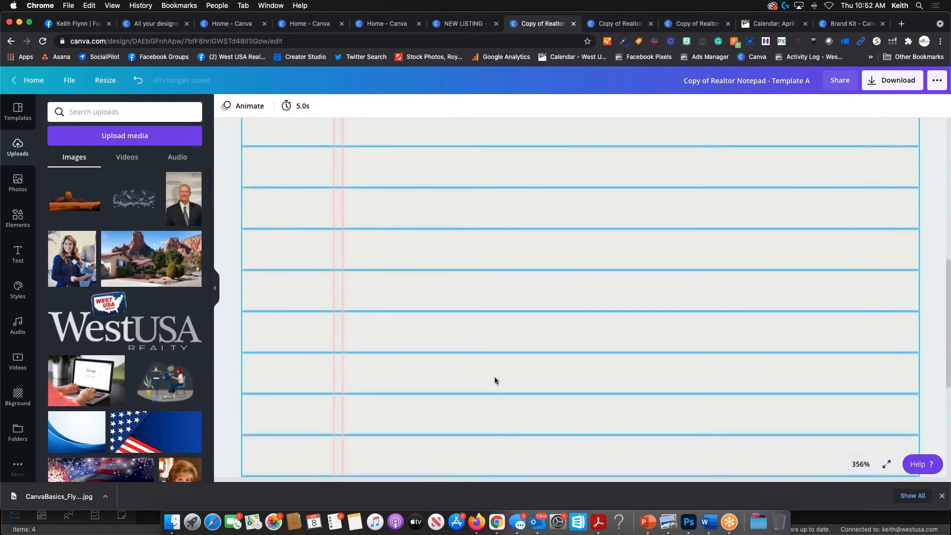
{"action": "scroll", "coordinate": [495, 381], "scroll_direction": "down", "scroll_amount": 5}
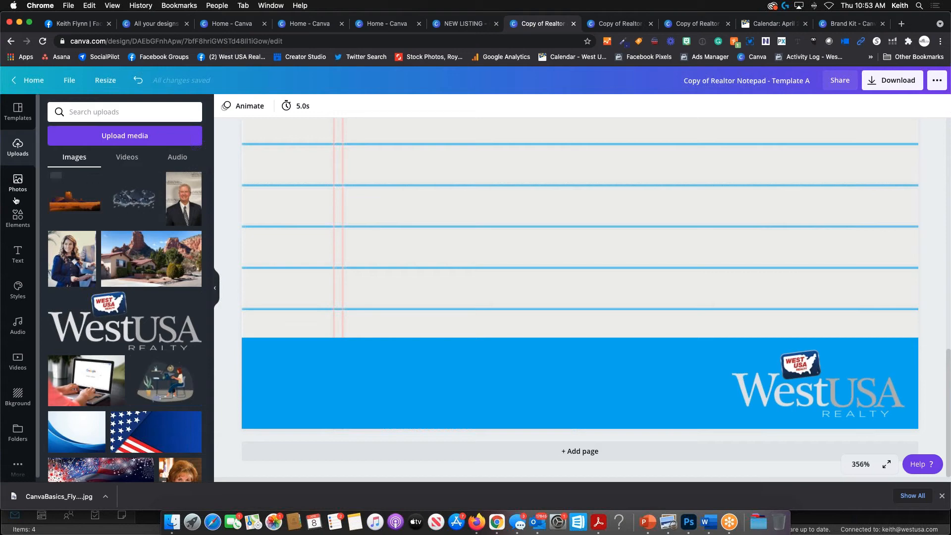
{"action": "left_click", "coordinate": [17, 254]}
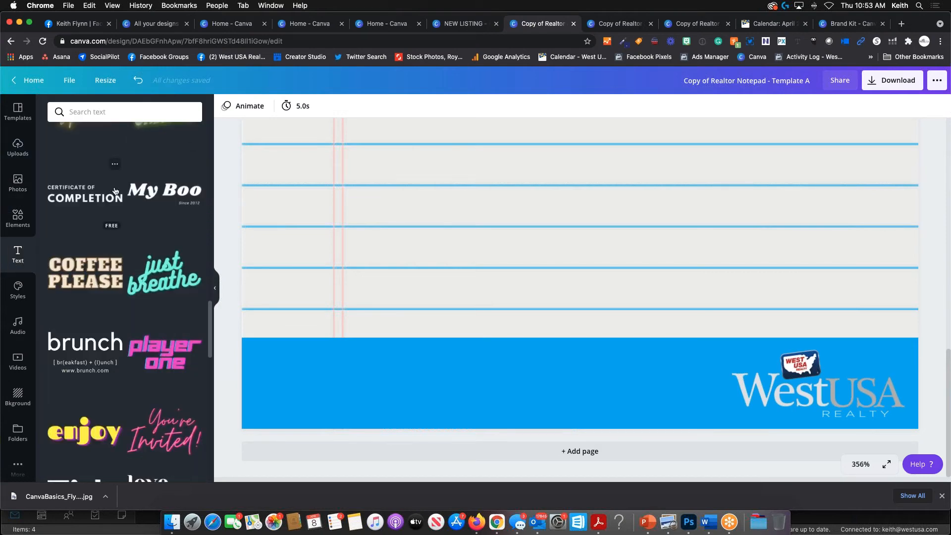
- Add a heading text box containing the agent's e-mail address
{"action": "scroll", "coordinate": [115, 192], "scroll_direction": "up", "scroll_amount": 5}
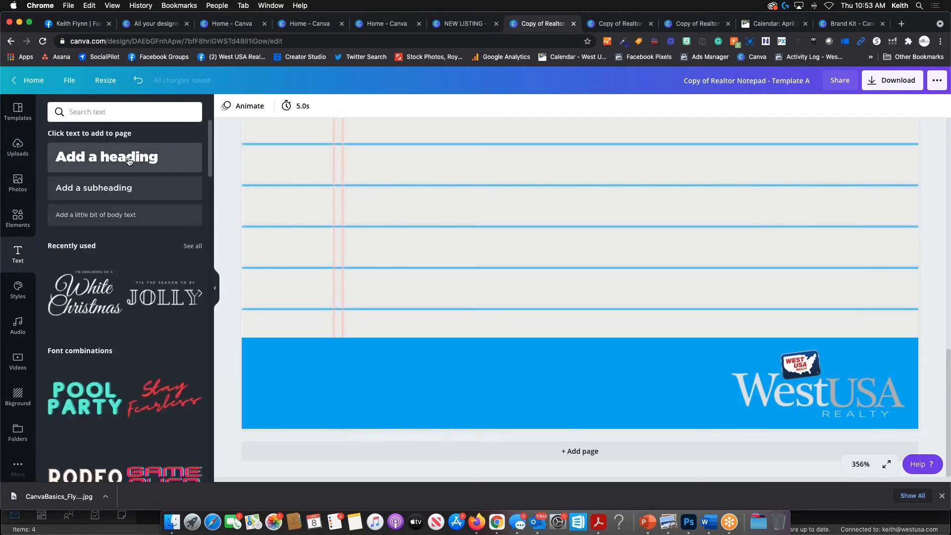
{"action": "left_click", "coordinate": [129, 161]}
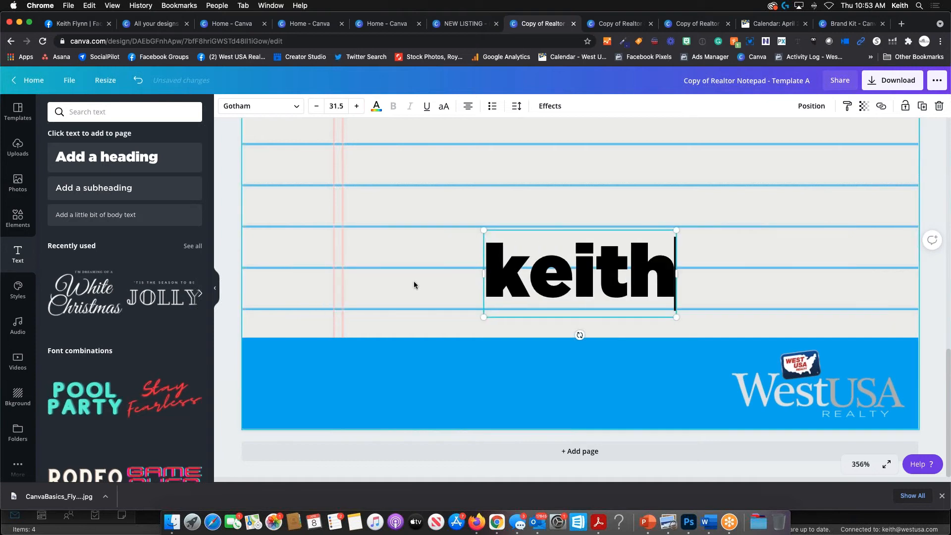
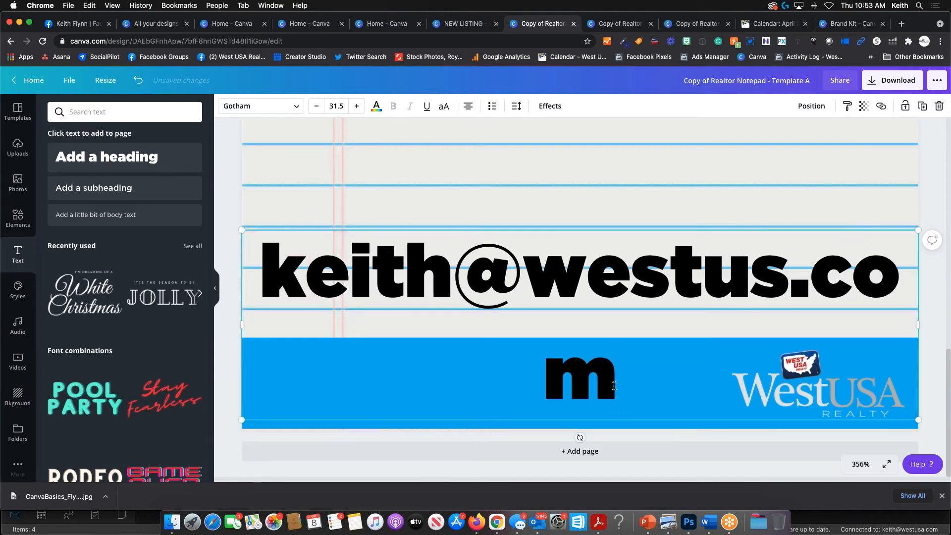
- Shrink the e-mail text six steps to 11.5 and move it into the footer's left side
{"action": "left_click_drag", "start_coordinate": [479, 400], "coordinate": [240, 274]}
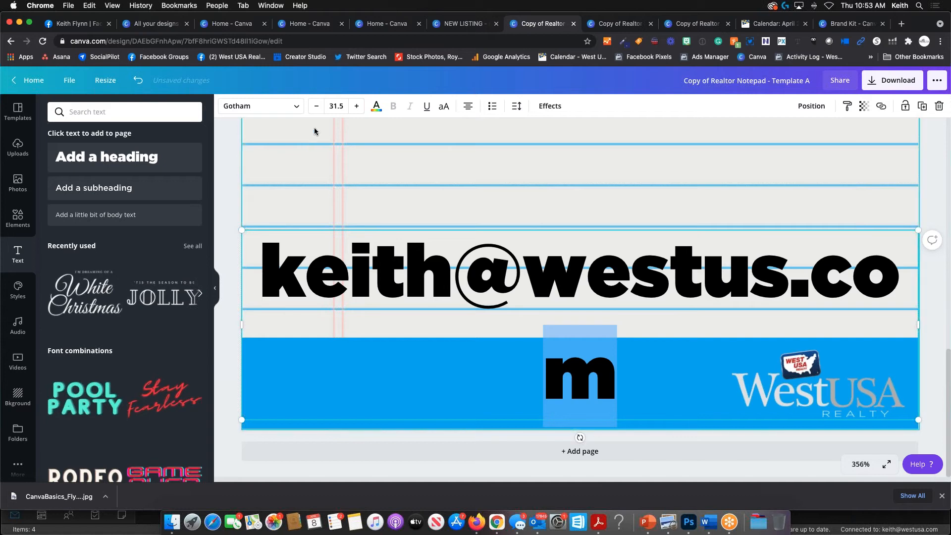
{"action": "left_click", "coordinate": [316, 107]}
{"action": "left_click", "coordinate": [317, 107]}
{"action": "left_click", "coordinate": [316, 107]}
{"action": "left_click", "coordinate": [317, 107]}
{"action": "left_click", "coordinate": [317, 107]}
{"action": "left_click", "coordinate": [316, 107]}
{"action": "left_click", "coordinate": [317, 107]}
{"action": "left_click", "coordinate": [317, 107]}
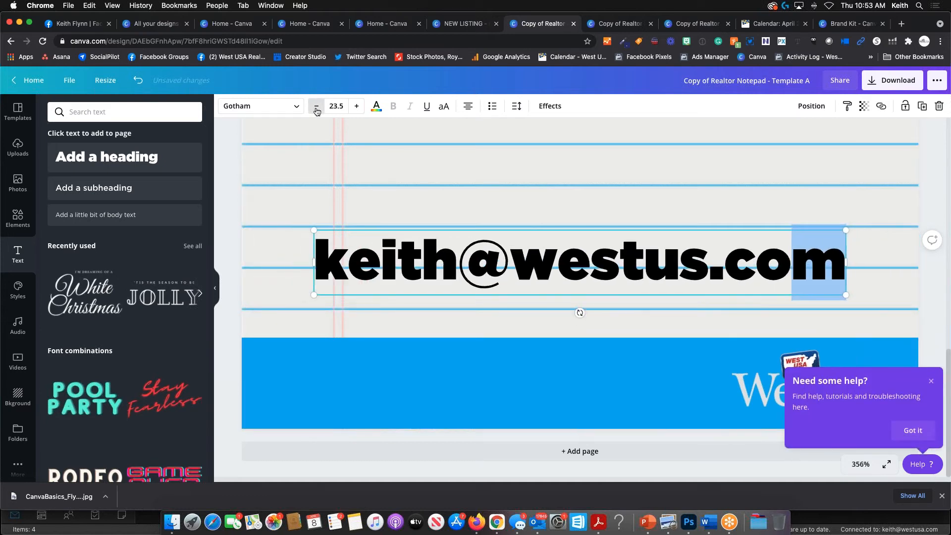
{"action": "left_click", "coordinate": [317, 107]}
{"action": "left_click", "coordinate": [316, 106]}
{"action": "left_click", "coordinate": [316, 107]}
{"action": "left_click", "coordinate": [316, 107]}
{"action": "left_click", "coordinate": [317, 107]}
{"action": "left_click", "coordinate": [316, 106]}
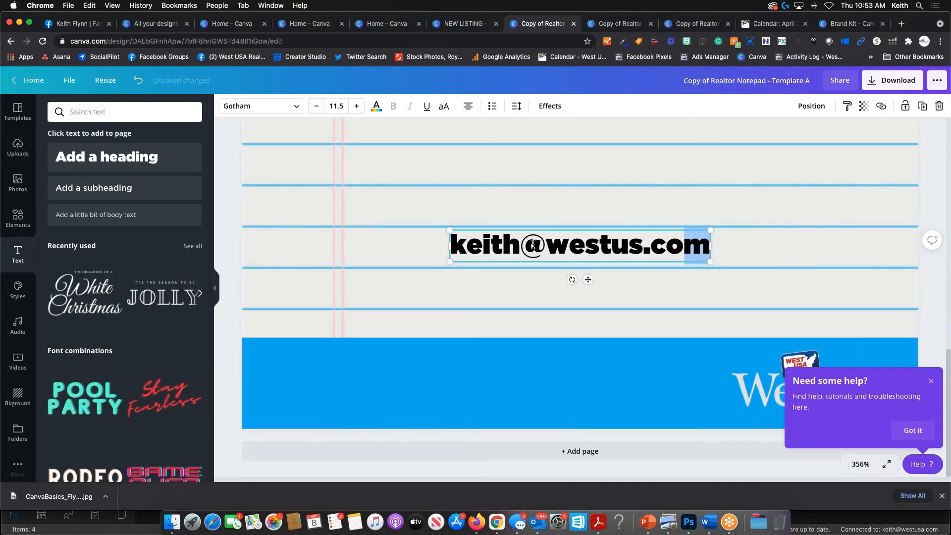
{"action": "left_click_drag", "start_coordinate": [588, 280], "coordinate": [396, 438]}
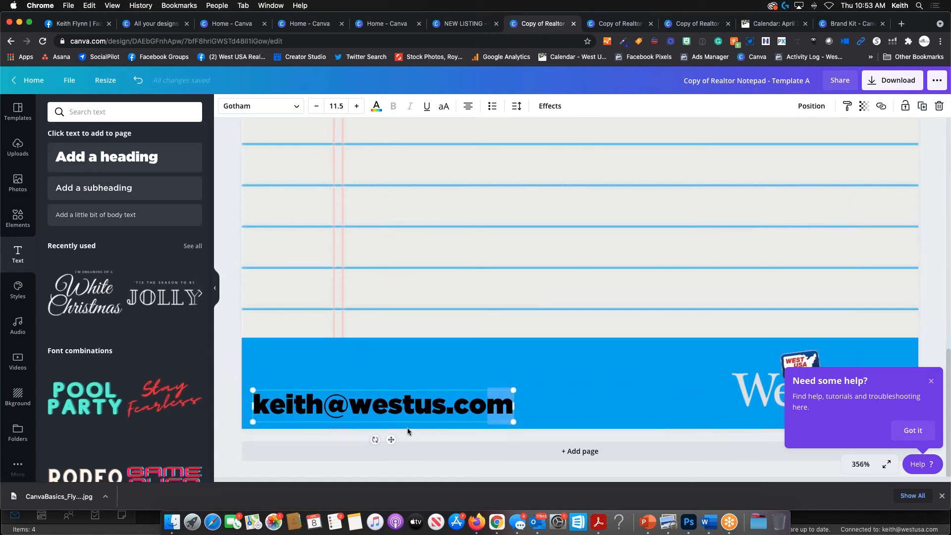
- Add the agent's phone number above the e-mail, left-align both lines and shrink them to 7.2
{"action": "left_click", "coordinate": [255, 403]}
{"action": "key", "text": "Return"}
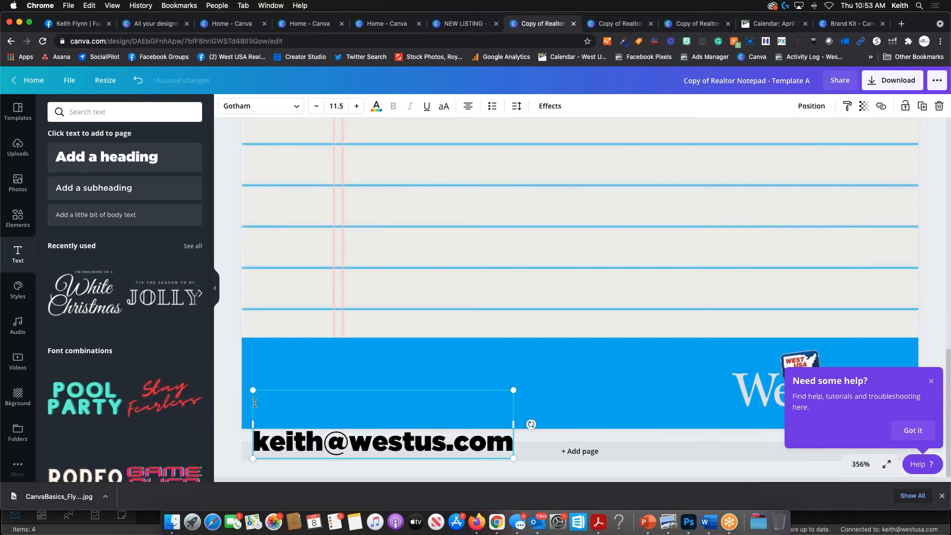
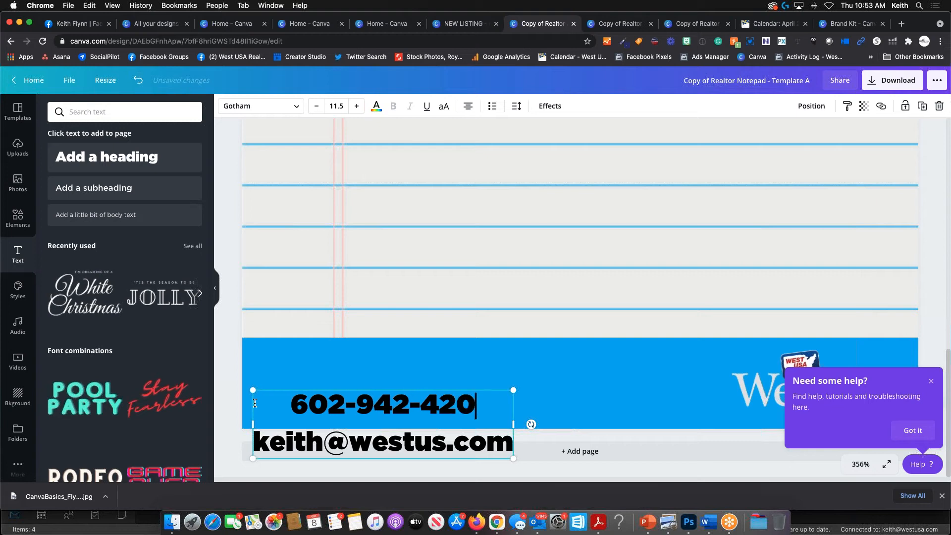
{"action": "left_click_drag", "start_coordinate": [255, 403], "coordinate": [506, 443]}
{"action": "left_click", "coordinate": [468, 106]}
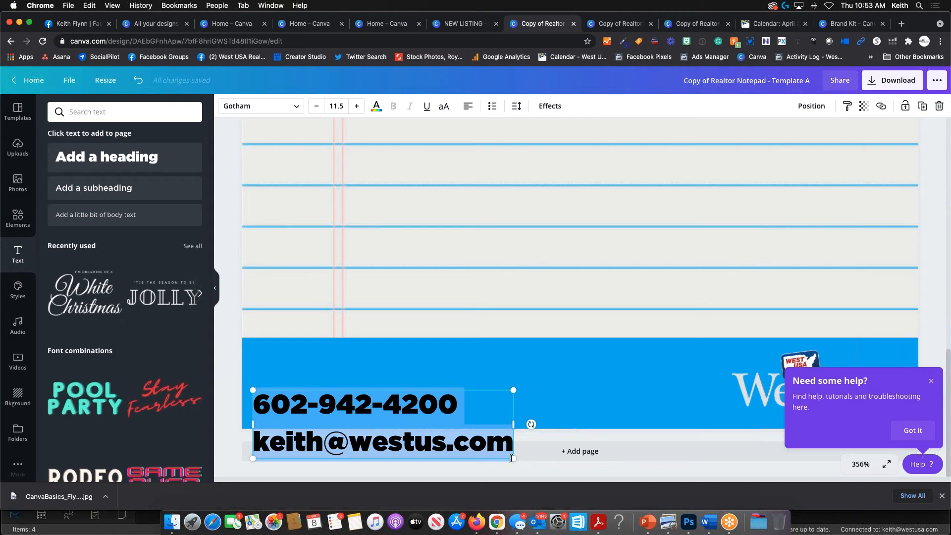
{"action": "left_click_drag", "start_coordinate": [512, 458], "coordinate": [415, 433]}
{"action": "left_click_drag", "start_coordinate": [341, 394], "coordinate": [344, 376]}
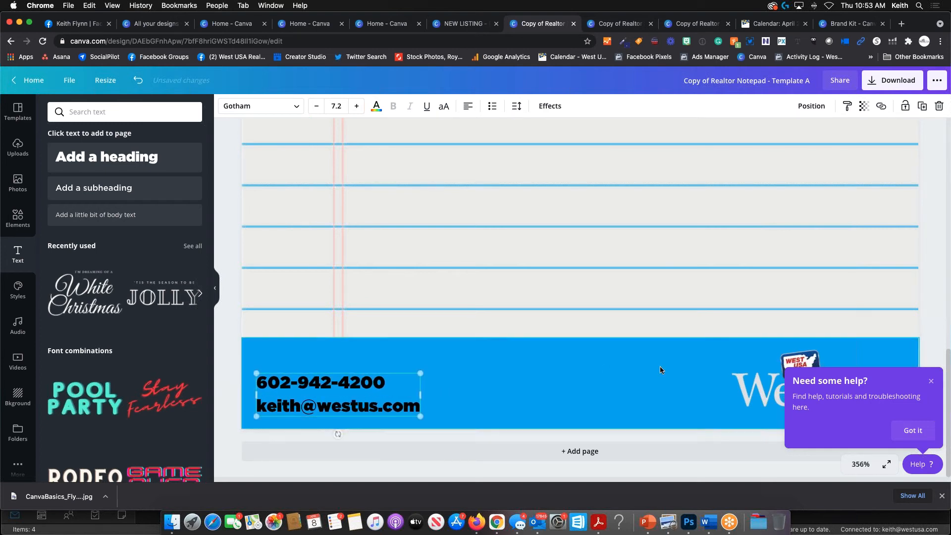
{"action": "left_click", "coordinate": [931, 381]}
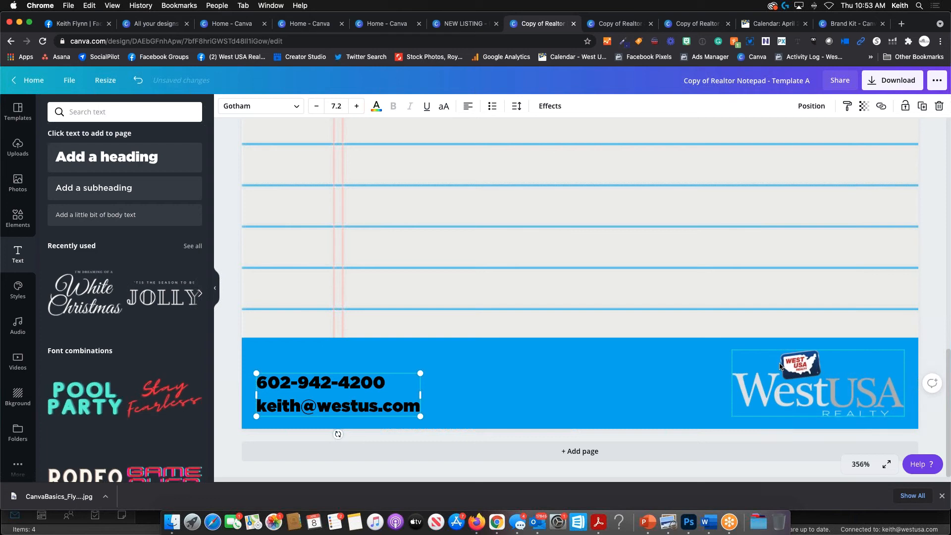
{"action": "scroll", "coordinate": [780, 365], "scroll_direction": "down", "scroll_amount": 10}
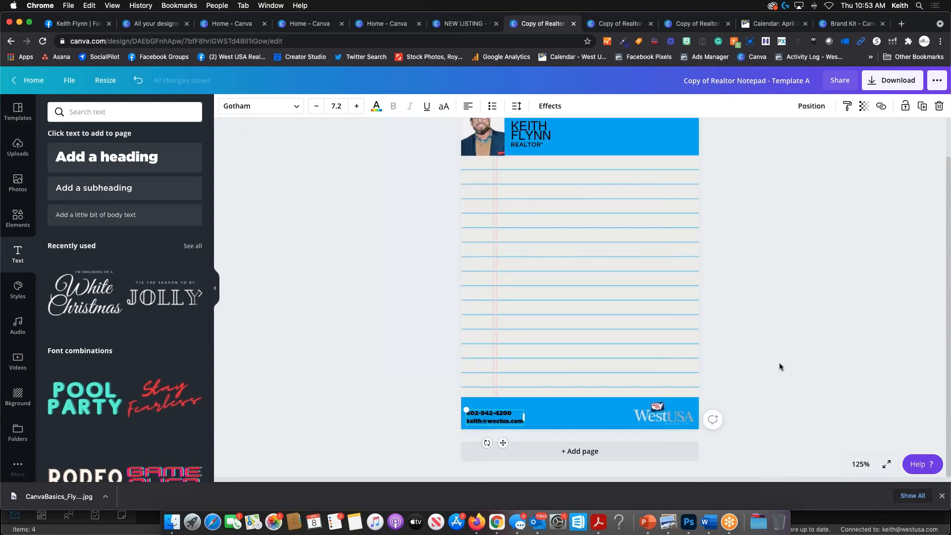
- Deselect the contact text and bring up Download options, showing PNG at 1200 × 1650 px
{"action": "left_click", "coordinate": [808, 285]}
{"action": "scroll", "coordinate": [809, 286], "scroll_direction": "down", "scroll_amount": 2}
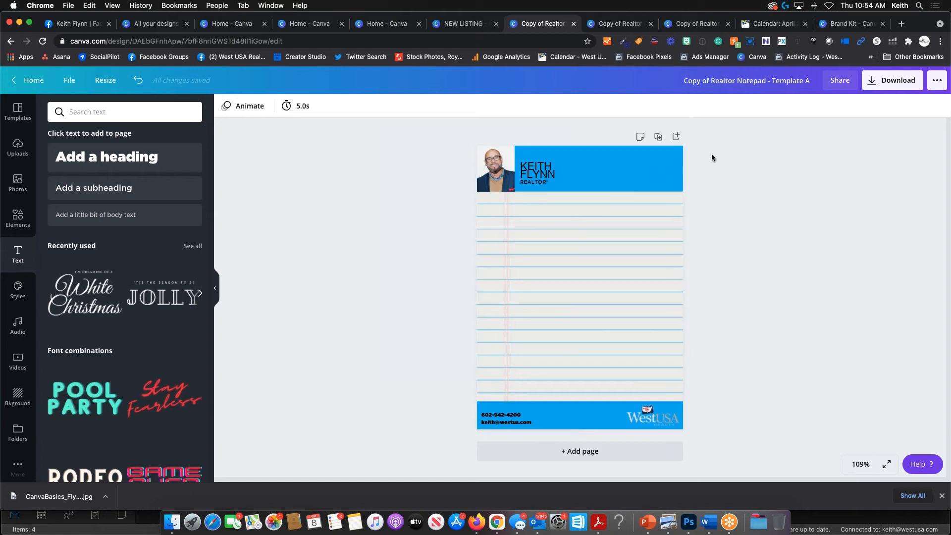
{"action": "left_click", "coordinate": [877, 91]}
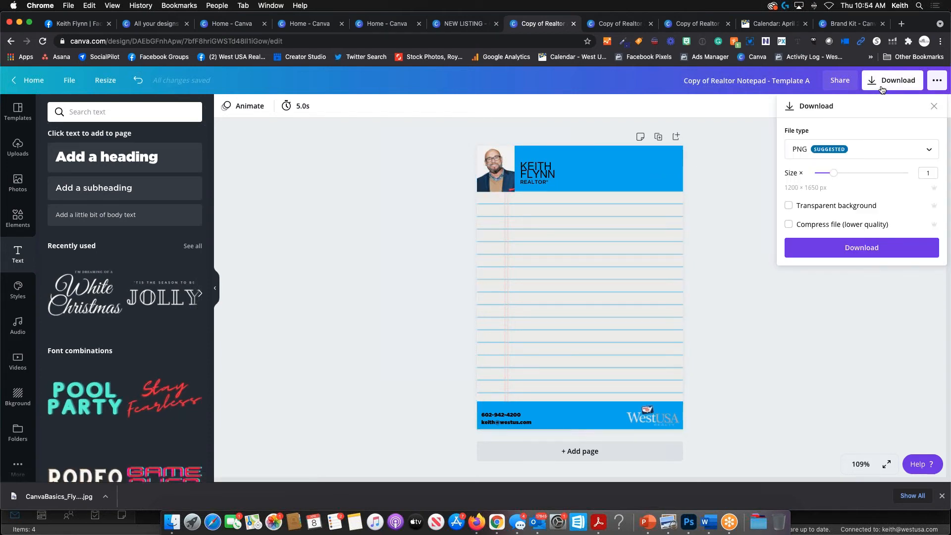
- Download the notepad as a PDF Print file and dismiss the saved confirmation
{"action": "left_click", "coordinate": [876, 150]}
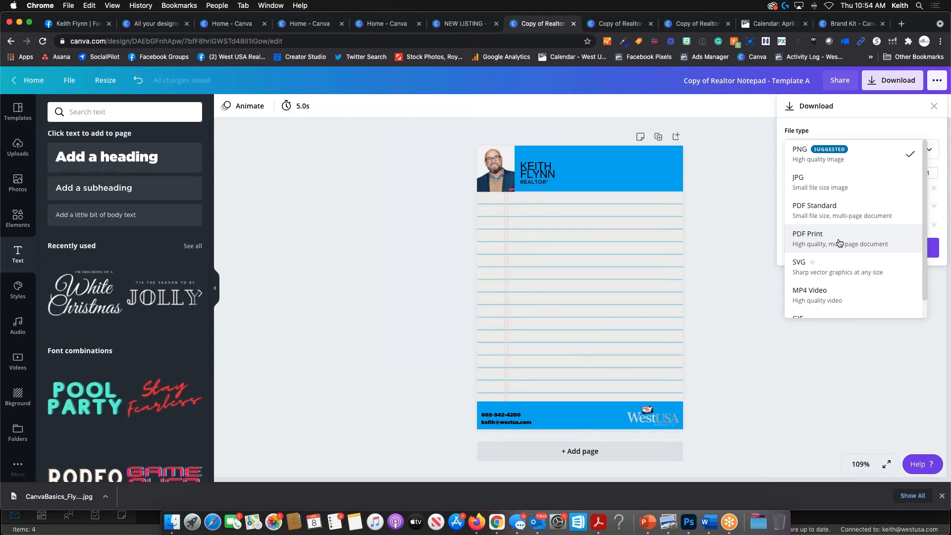
{"action": "scroll", "coordinate": [805, 234], "scroll_direction": "down", "scroll_amount": 1}
{"action": "left_click", "coordinate": [779, 186]}
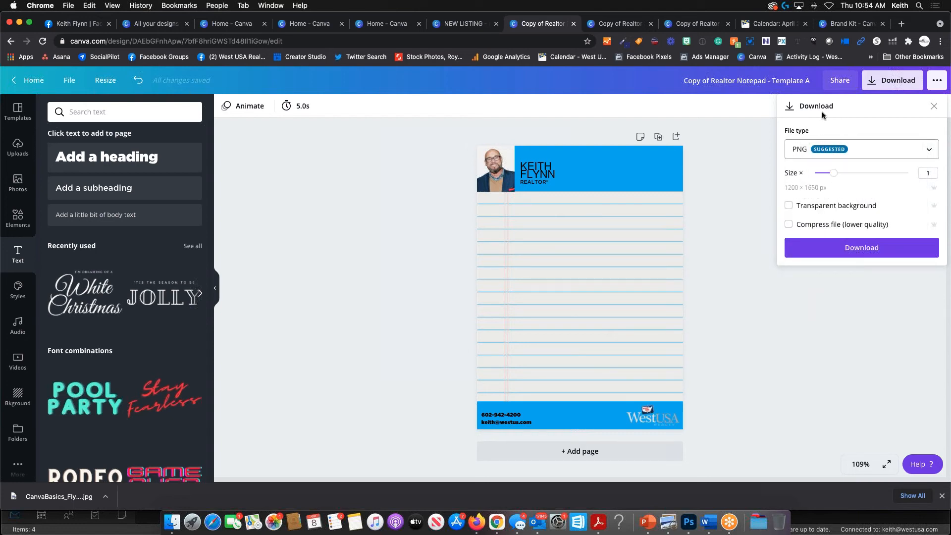
{"action": "left_click", "coordinate": [875, 152]}
{"action": "scroll", "coordinate": [860, 269], "scroll_direction": "down", "scroll_amount": 1}
{"action": "scroll", "coordinate": [834, 243], "scroll_direction": "up", "scroll_amount": 1}
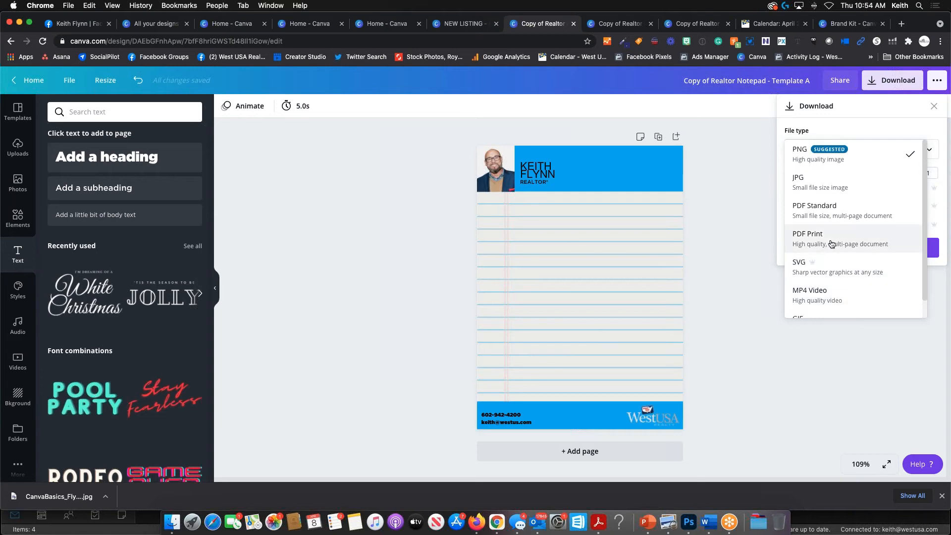
{"action": "left_click", "coordinate": [832, 243]}
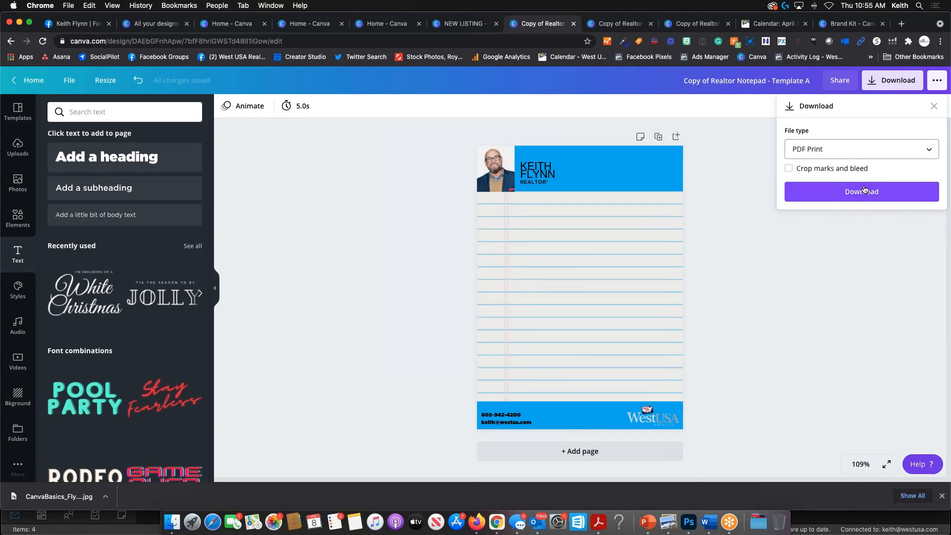
{"action": "left_click", "coordinate": [864, 191]}
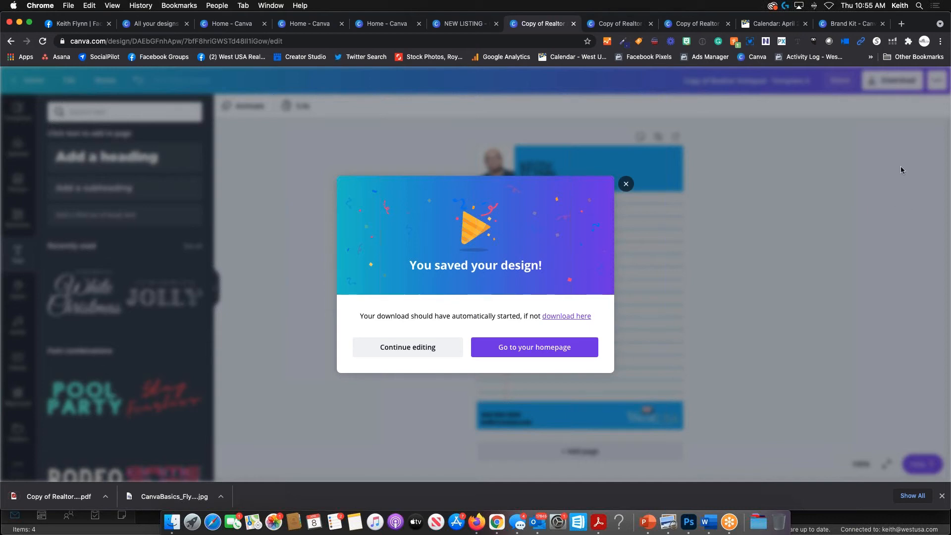
{"action": "left_click", "coordinate": [625, 184]}
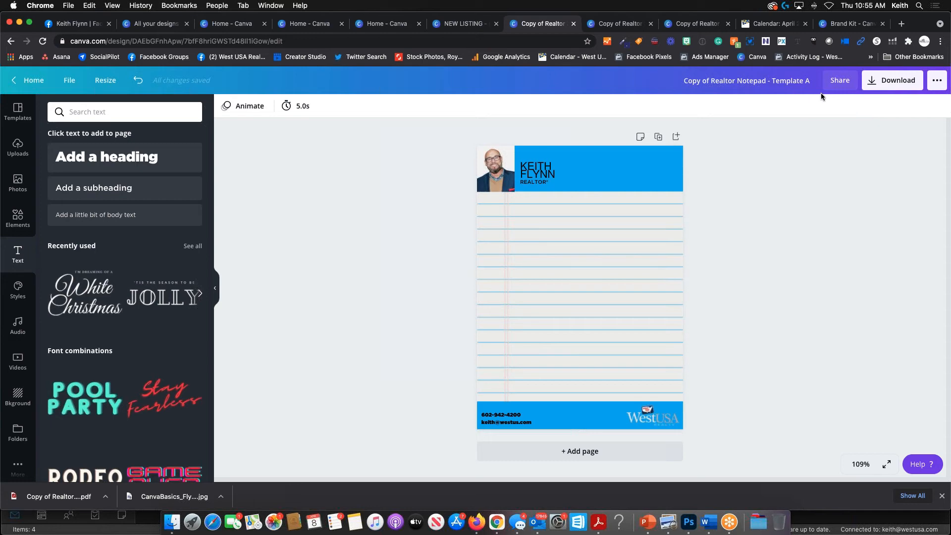
{"action": "left_click", "coordinate": [628, 23]}
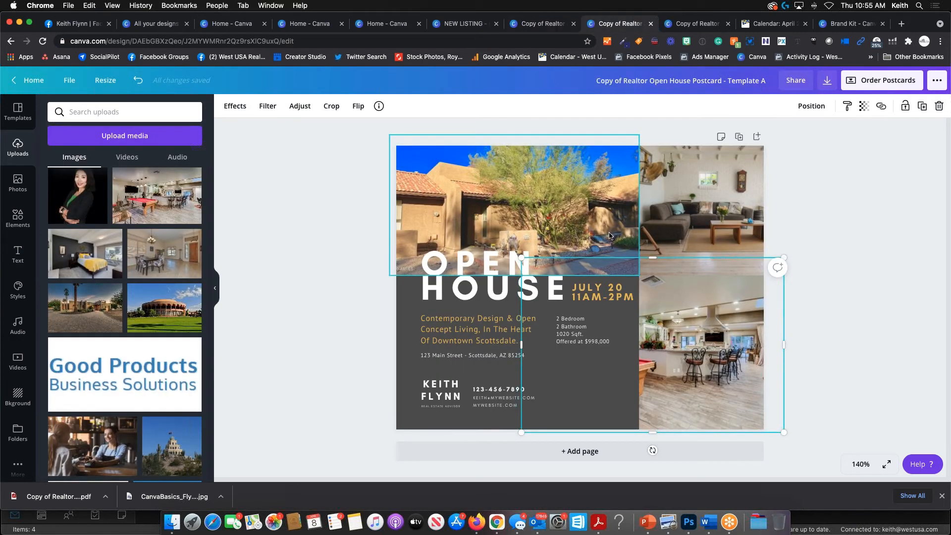
{"action": "left_click", "coordinate": [570, 210]}
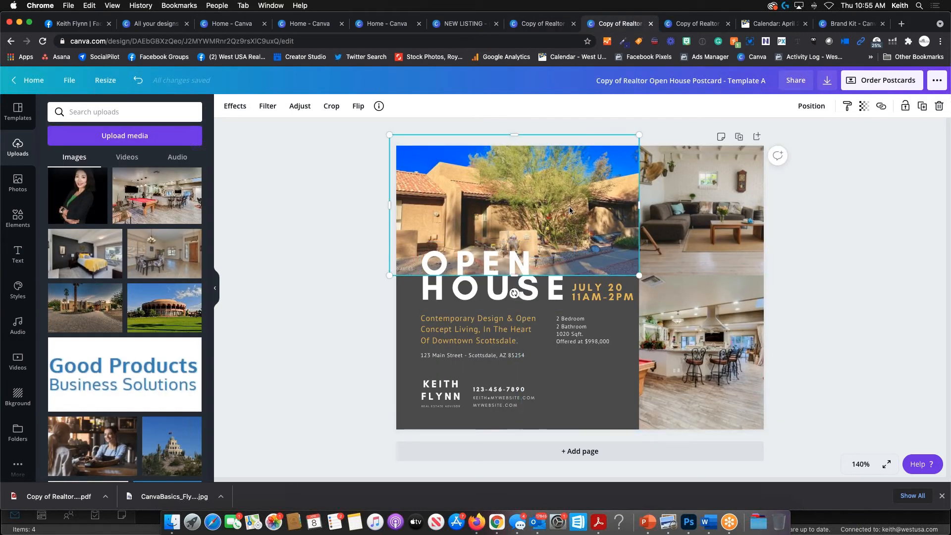
{"action": "left_click", "coordinate": [553, 297]}
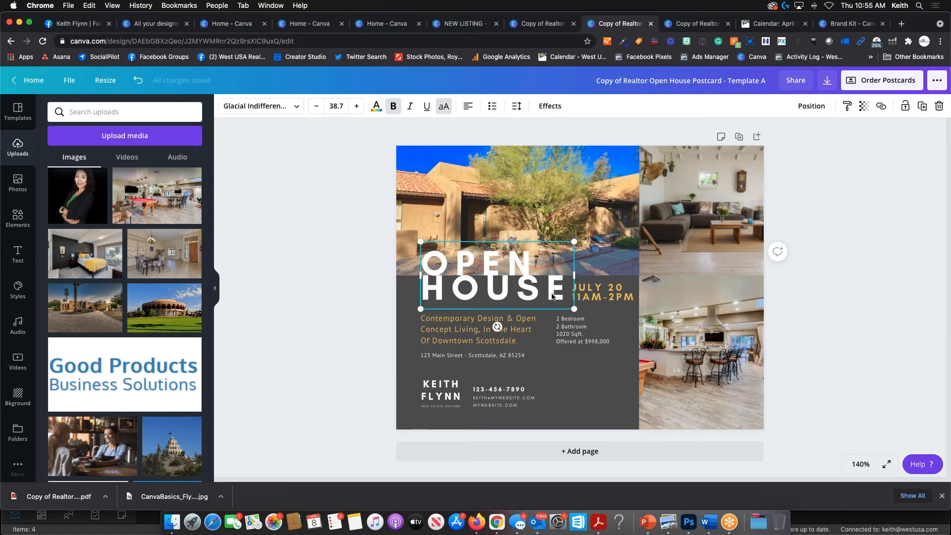
{"action": "left_click", "coordinate": [674, 211]}
{"action": "left_click", "coordinate": [661, 306]}
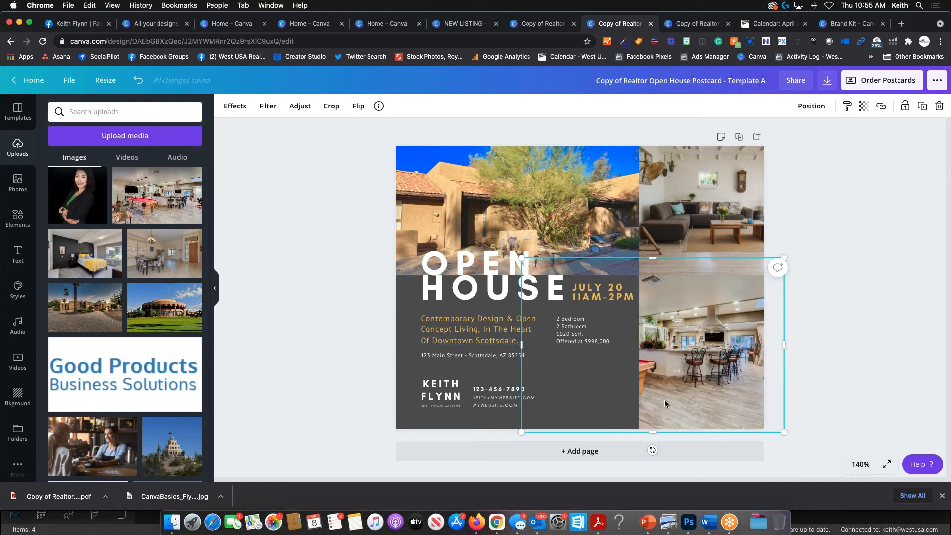
{"action": "left_click", "coordinate": [601, 293]}
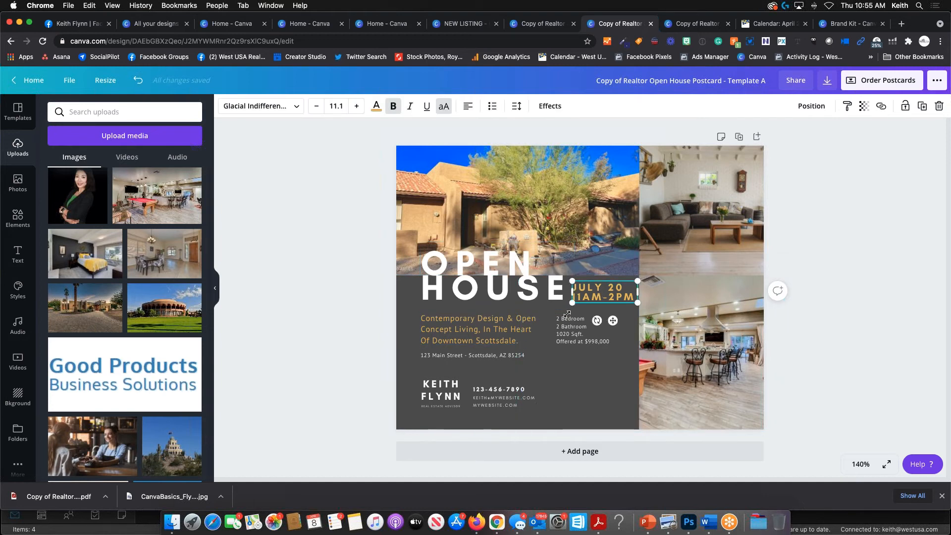
{"action": "left_click", "coordinate": [706, 27]}
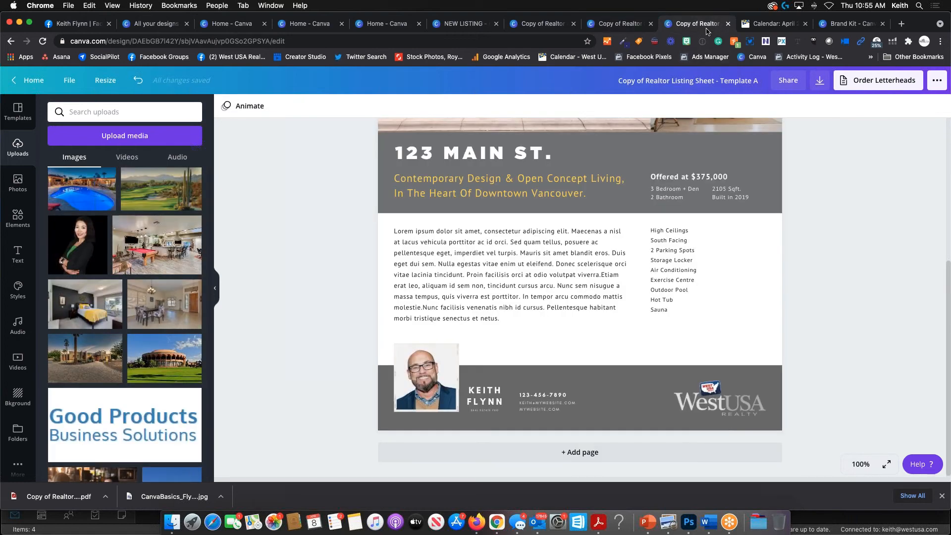
{"action": "scroll", "coordinate": [632, 152], "scroll_direction": "up", "scroll_amount": 5}
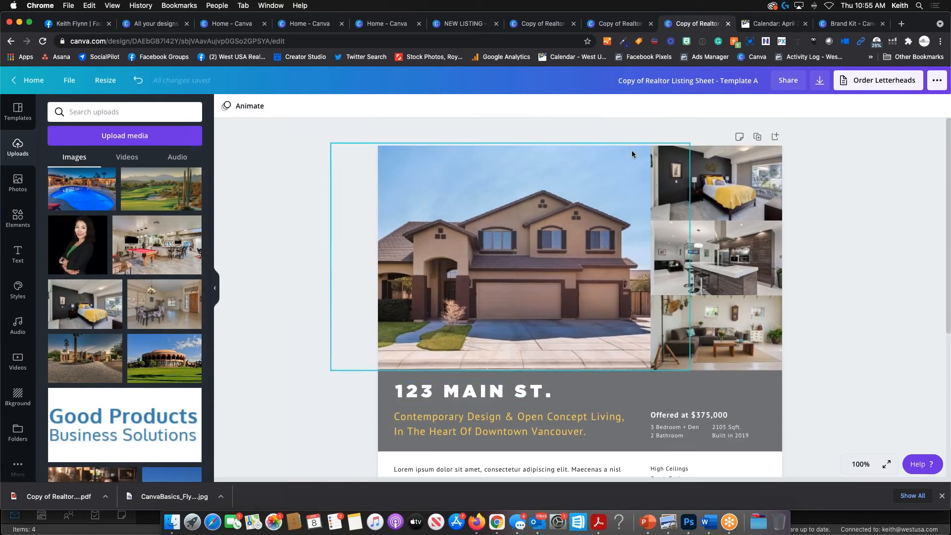
{"action": "scroll", "coordinate": [618, 159], "scroll_direction": "down", "scroll_amount": 5}
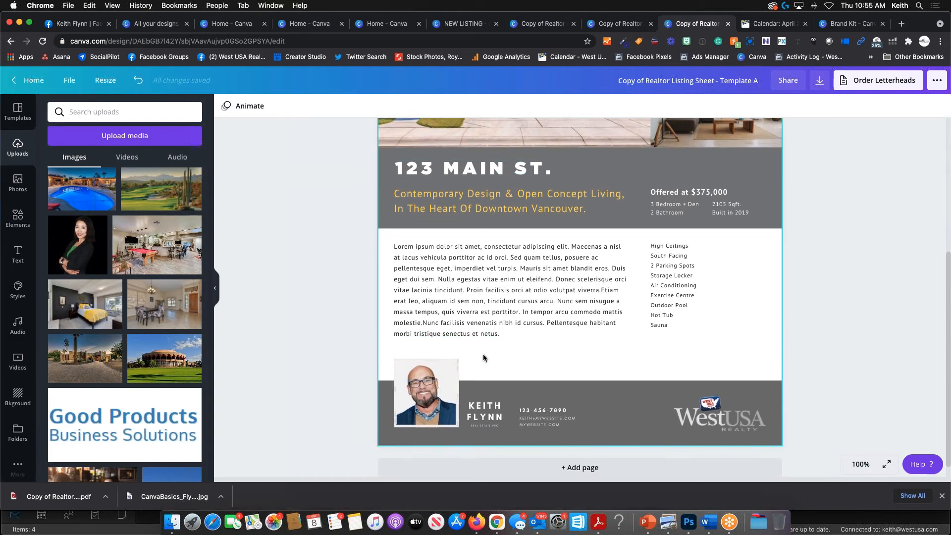
{"action": "scroll", "coordinate": [575, 224], "scroll_direction": "up", "scroll_amount": 4}
{"action": "scroll", "coordinate": [575, 224], "scroll_direction": "up", "scroll_amount": 1}
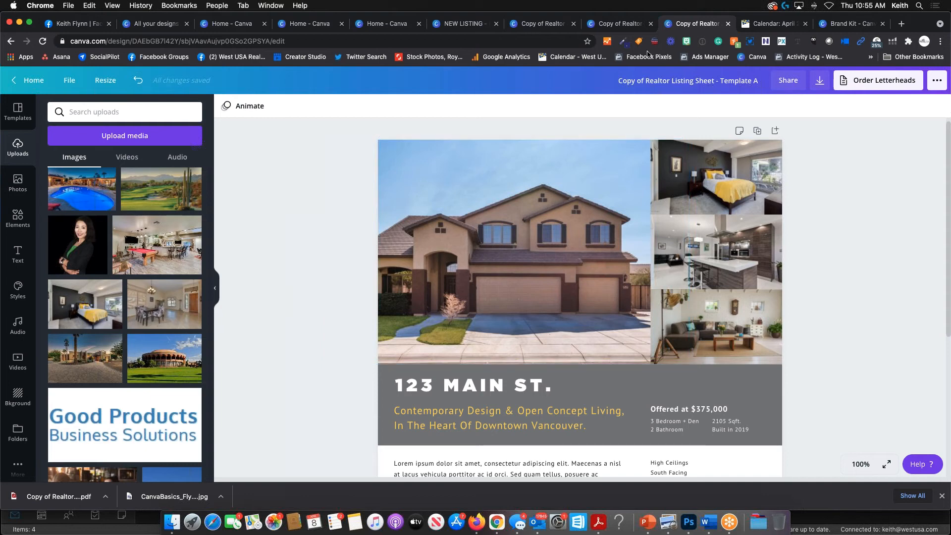
{"action": "left_click", "coordinate": [620, 24]}
{"action": "left_click", "coordinate": [544, 24]}
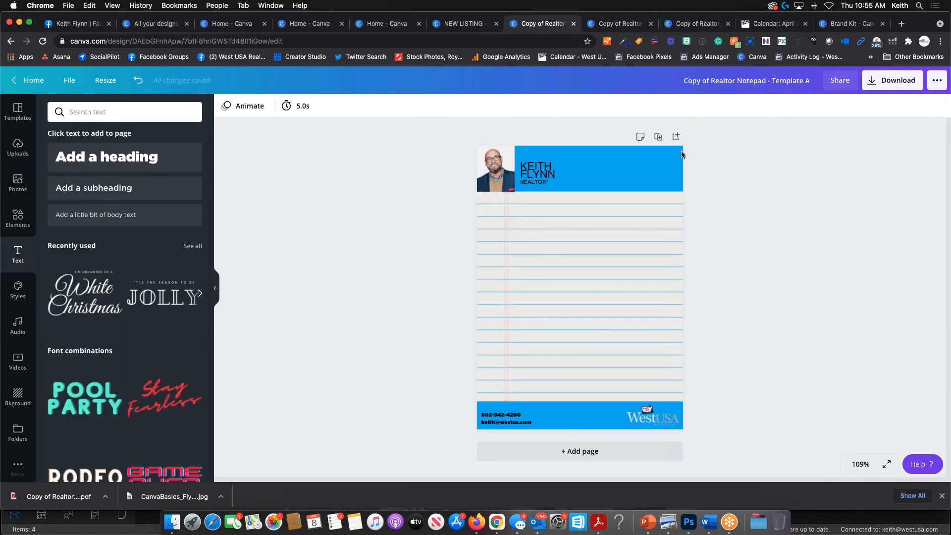
- Inspect the header's rectangle, name, photo and REALTOR text, then zoom the canvas to 300%
{"action": "left_click", "coordinate": [594, 171]}
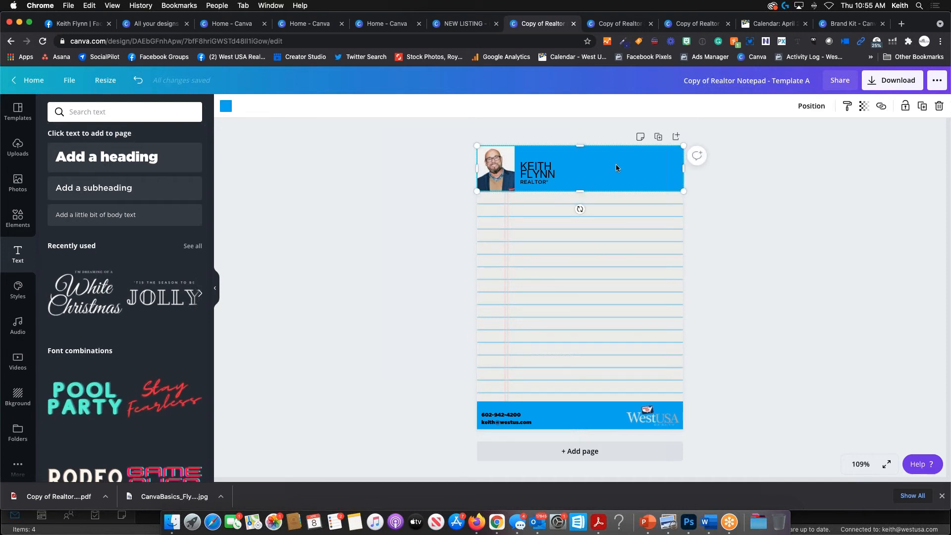
{"action": "left_click", "coordinate": [540, 172]}
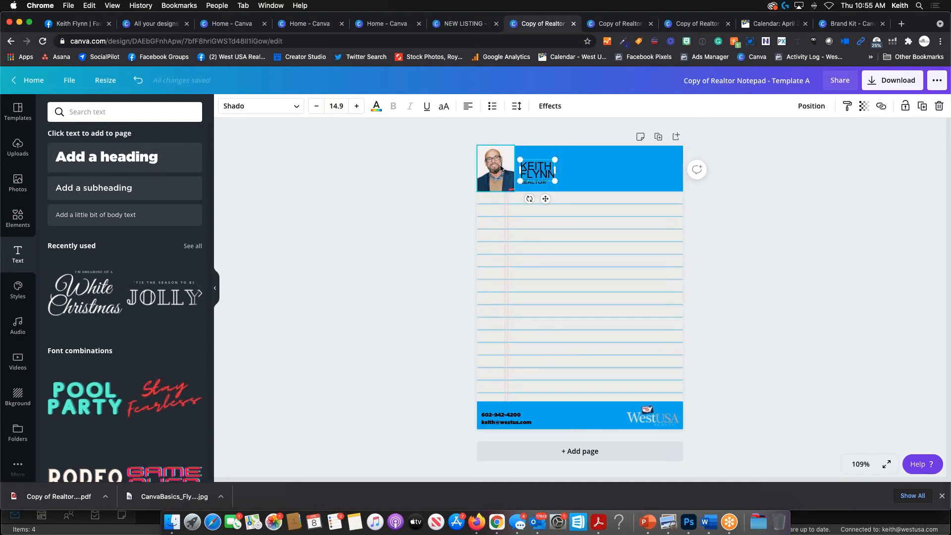
{"action": "left_click", "coordinate": [501, 168]}
{"action": "left_click", "coordinate": [523, 171]}
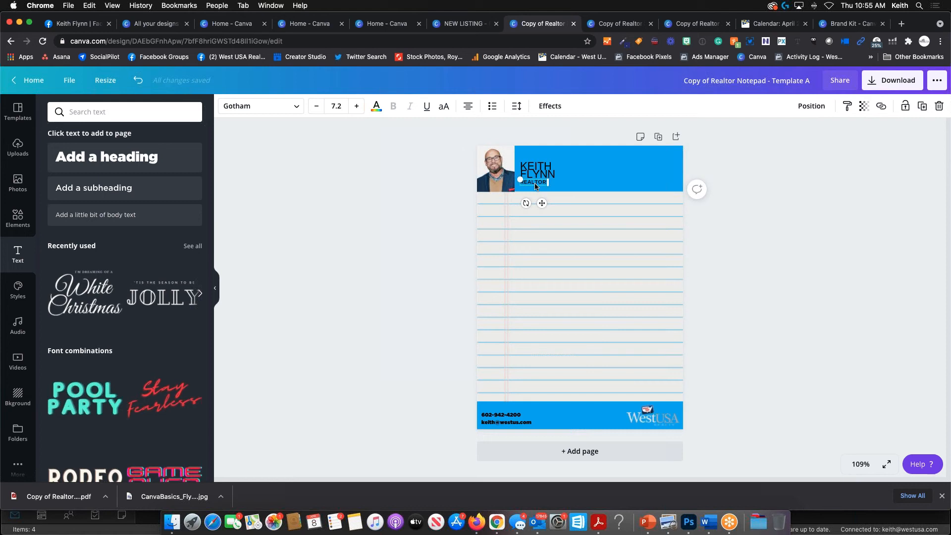
{"action": "left_click", "coordinate": [627, 160]}
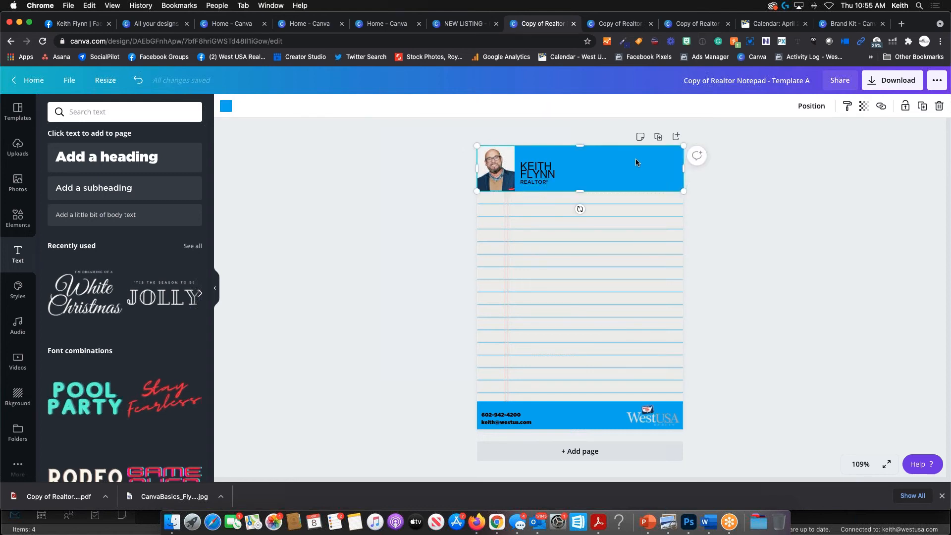
{"action": "key", "text": "super+plus"}
{"action": "key", "text": "super+plus"}
{"action": "key", "text": "super+plus"}
{"action": "key", "text": "super+plus"}
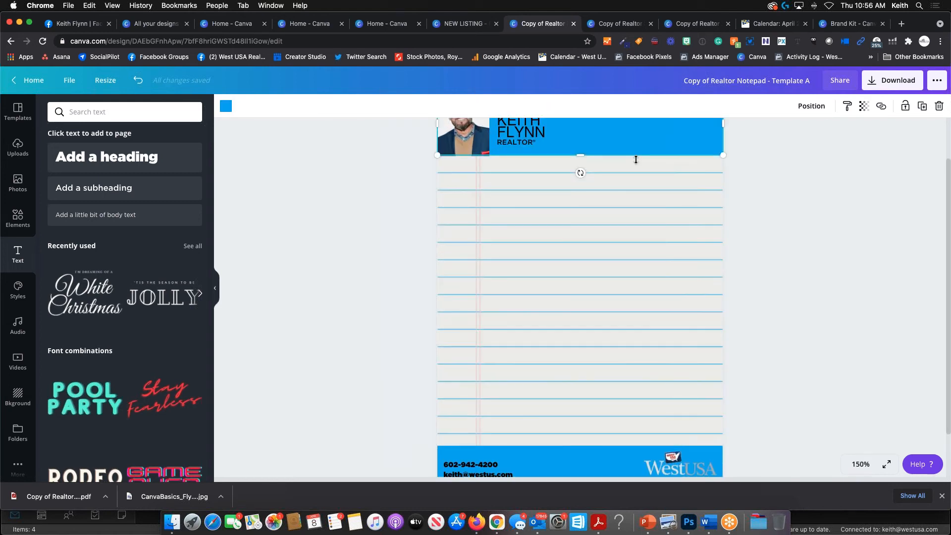
{"action": "scroll", "coordinate": [636, 162], "scroll_direction": "up", "scroll_amount": 4}
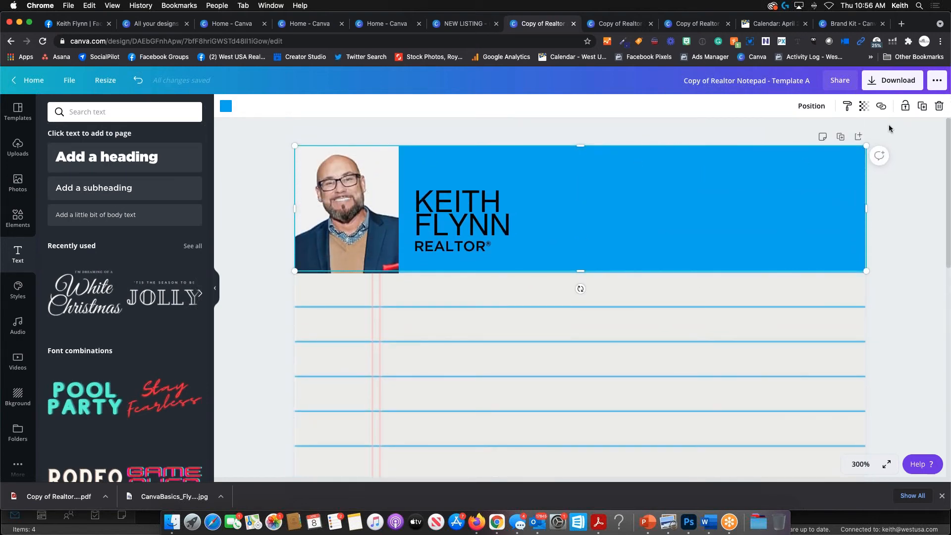
{"action": "left_click", "coordinate": [813, 114]}
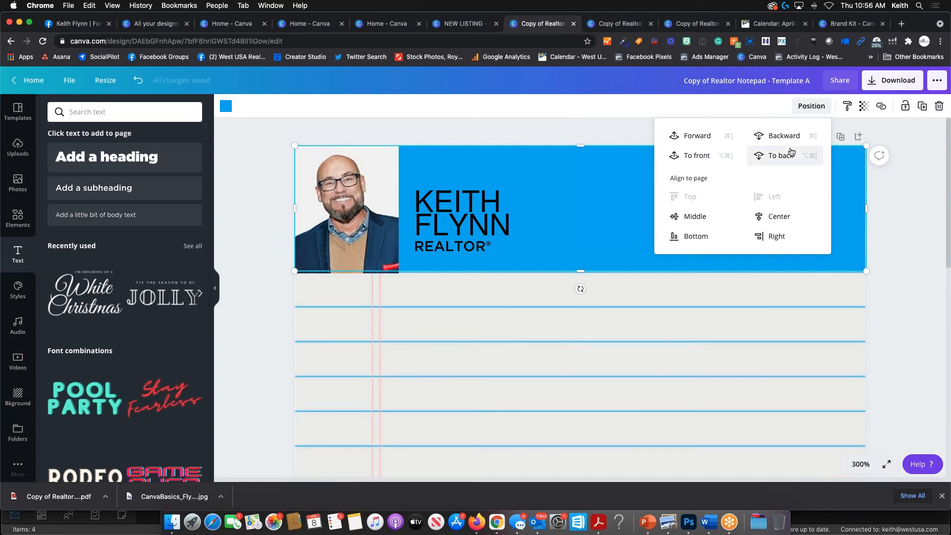
- Bring the blue header rectangle to the front and nudge its position and height
{"action": "left_click", "coordinate": [698, 137]}
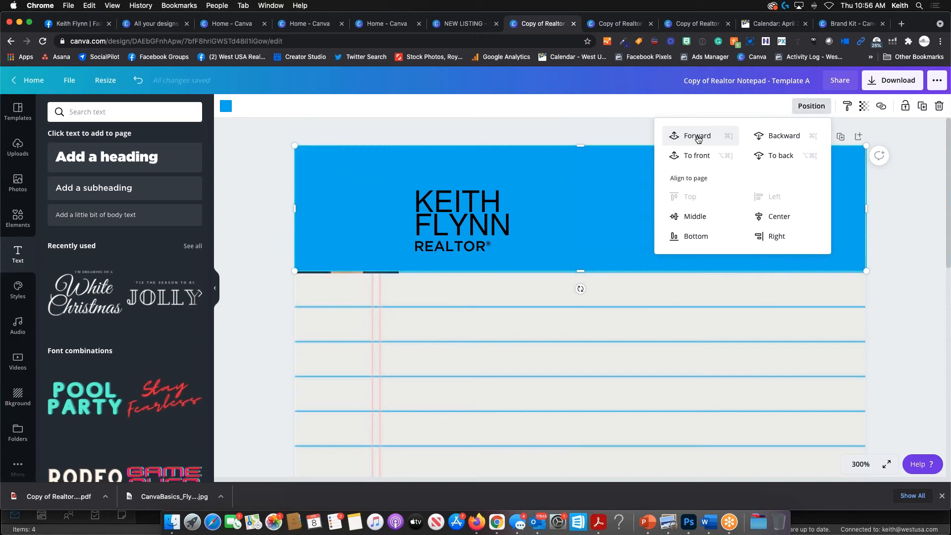
{"action": "left_click", "coordinate": [698, 137]}
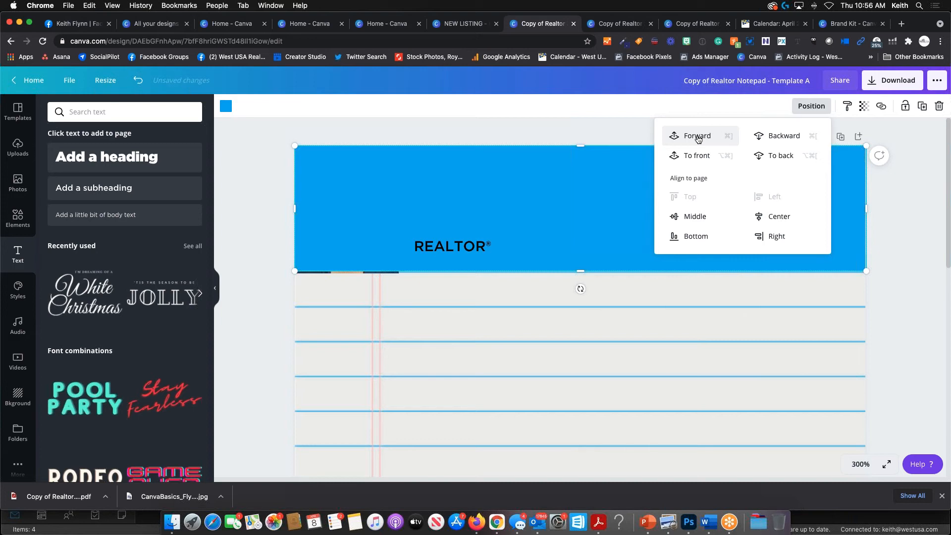
{"action": "left_click", "coordinate": [698, 139]}
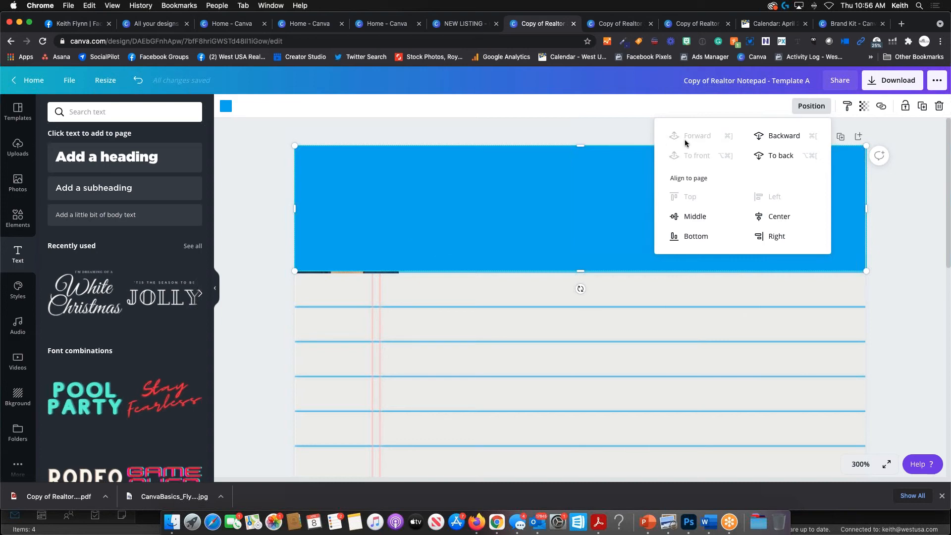
{"action": "left_click", "coordinate": [569, 214]}
{"action": "mouse_move", "coordinate": [589, 221]}
{"action": "left_mouse_down"}
{"action": "mouse_move", "coordinate": [584, 340]}
{"action": "mouse_move", "coordinate": [584, 230]}
{"action": "mouse_move", "coordinate": [596, 218]}
{"action": "left_mouse_up"}
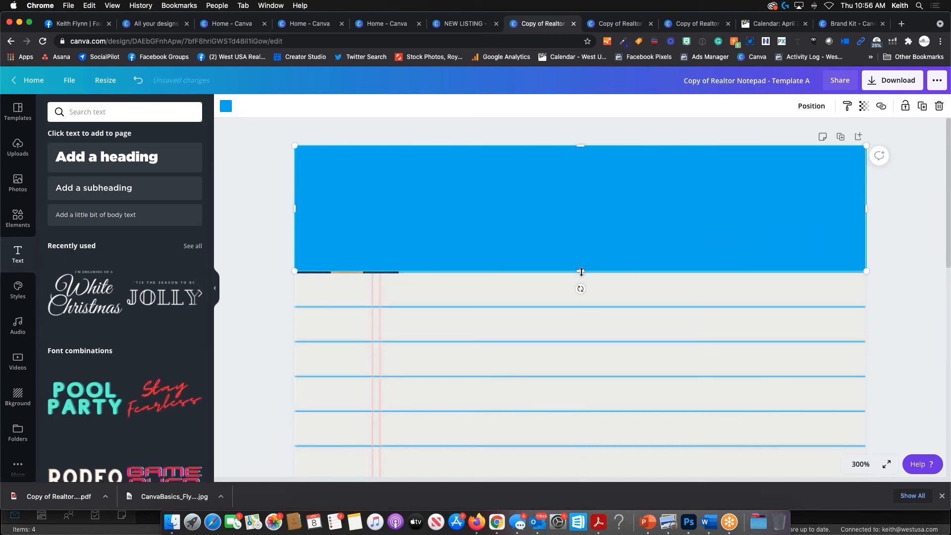
{"action": "left_click_drag", "start_coordinate": [582, 272], "coordinate": [590, 272]}
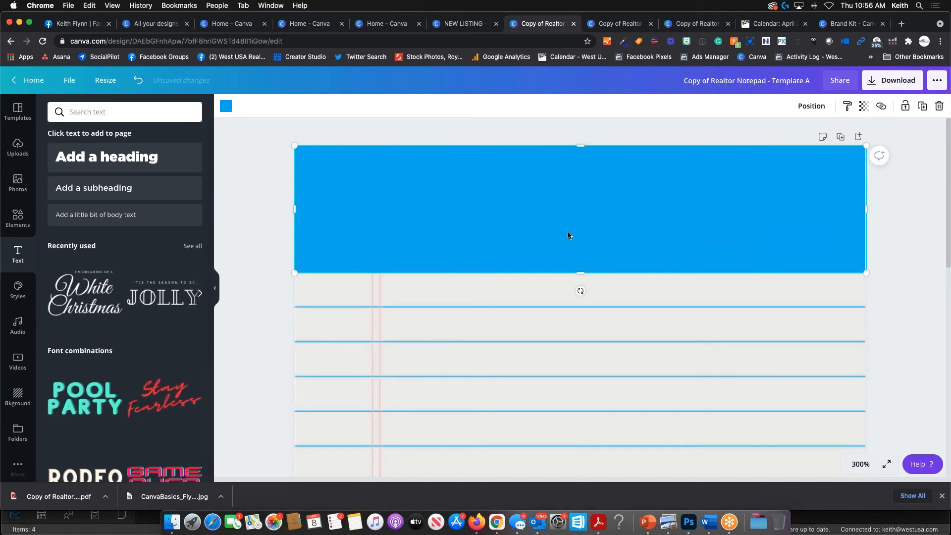
- Send the blue header rectangle back through the layers, ending at the very back
{"action": "left_click", "coordinate": [813, 110]}
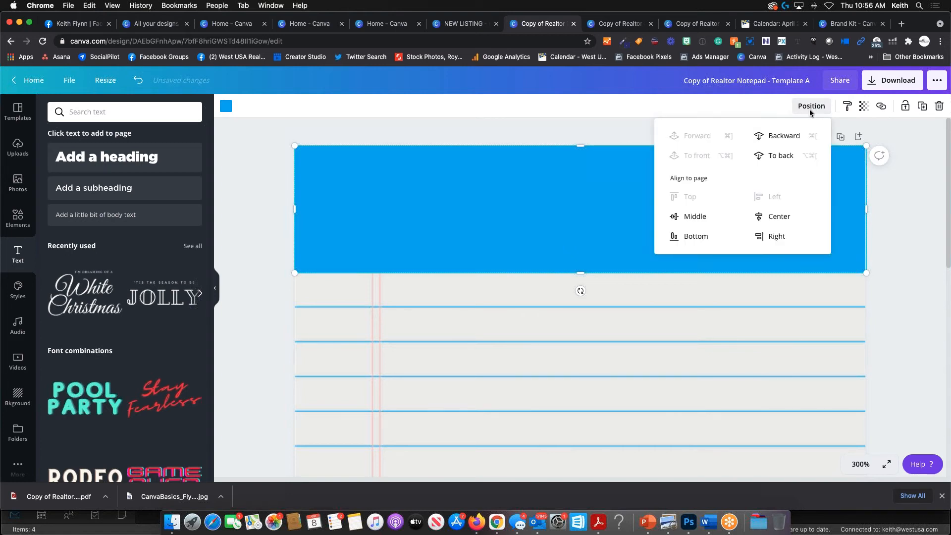
{"action": "left_click", "coordinate": [788, 139]}
{"action": "left_click", "coordinate": [787, 139]}
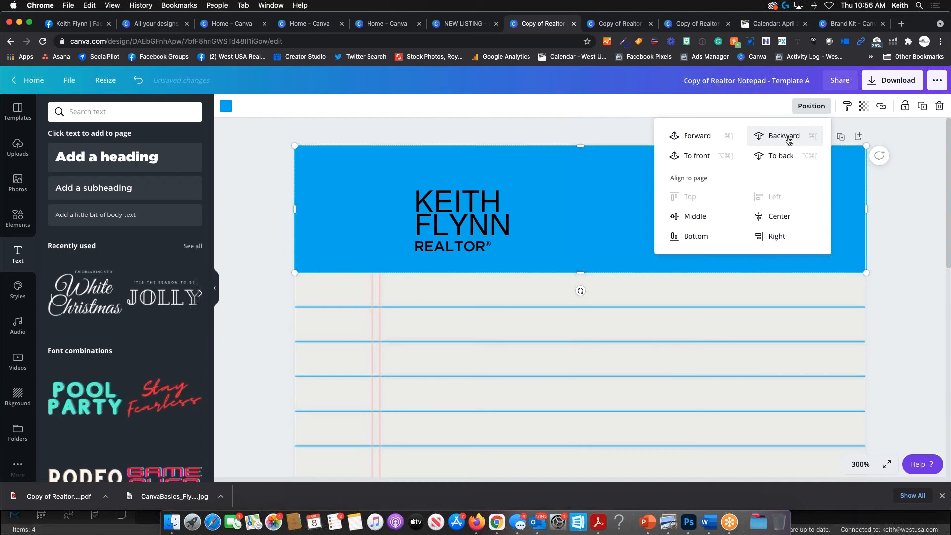
{"action": "left_click", "coordinate": [787, 139]}
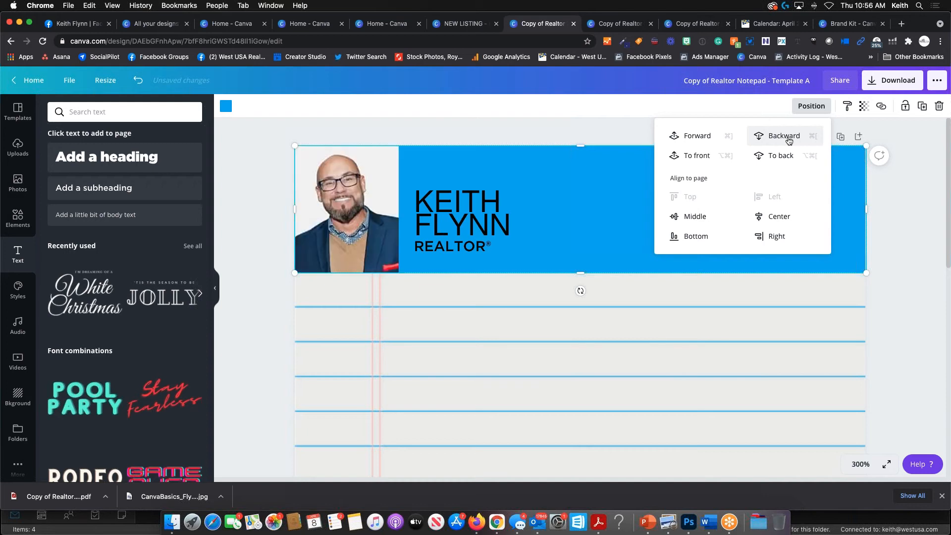
{"action": "left_click", "coordinate": [702, 160]}
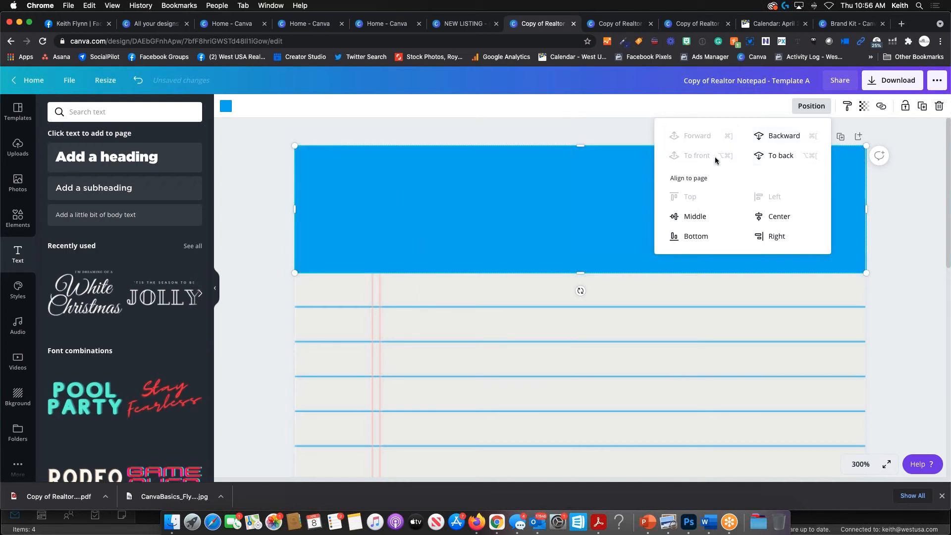
{"action": "left_click", "coordinate": [781, 158]}
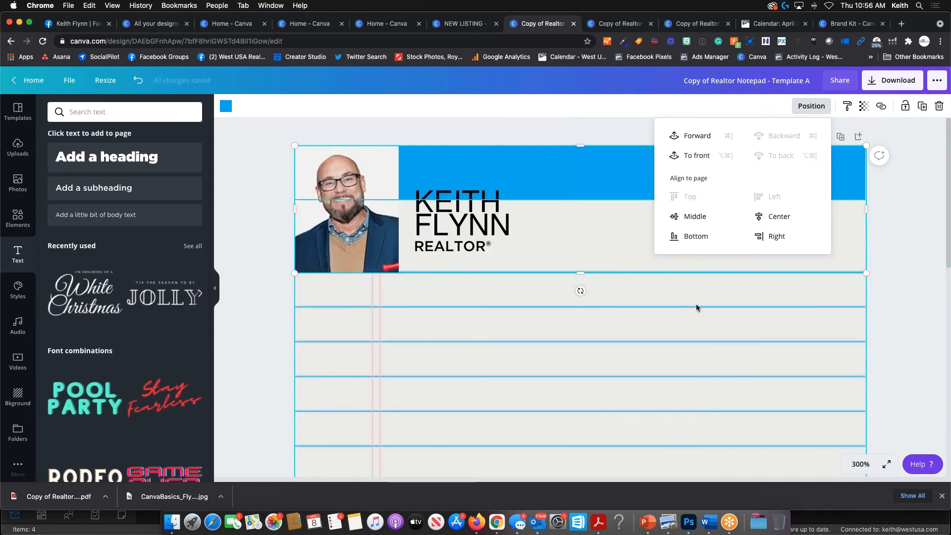
- Move the lined notepad graphic back one layer so it sits behind the blue header
{"action": "left_click", "coordinate": [702, 291]}
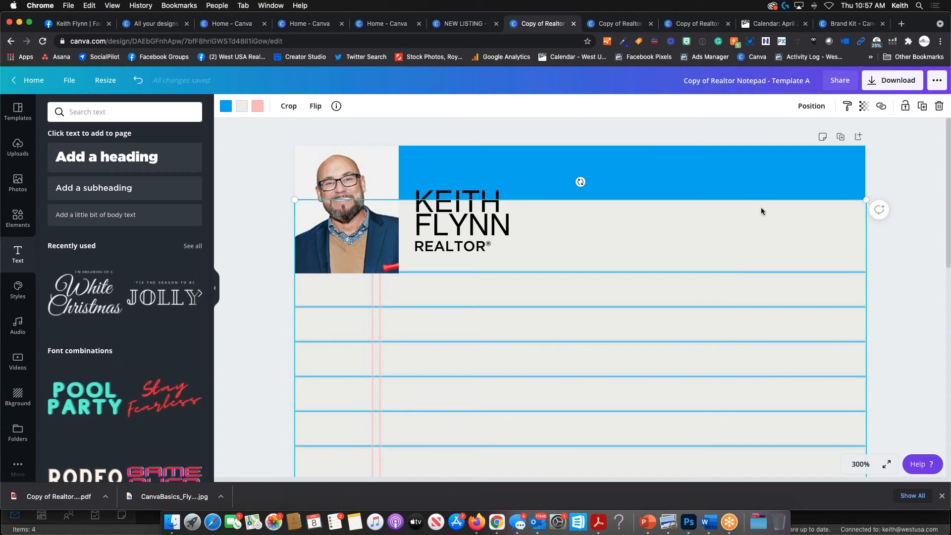
{"action": "left_click", "coordinate": [818, 106]}
{"action": "left_click", "coordinate": [793, 135]}
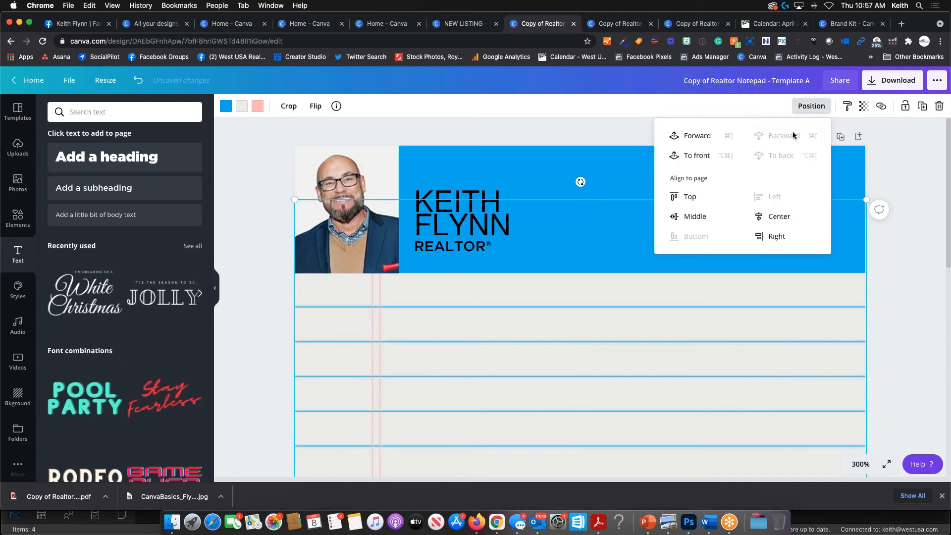
{"action": "left_click", "coordinate": [925, 265]}
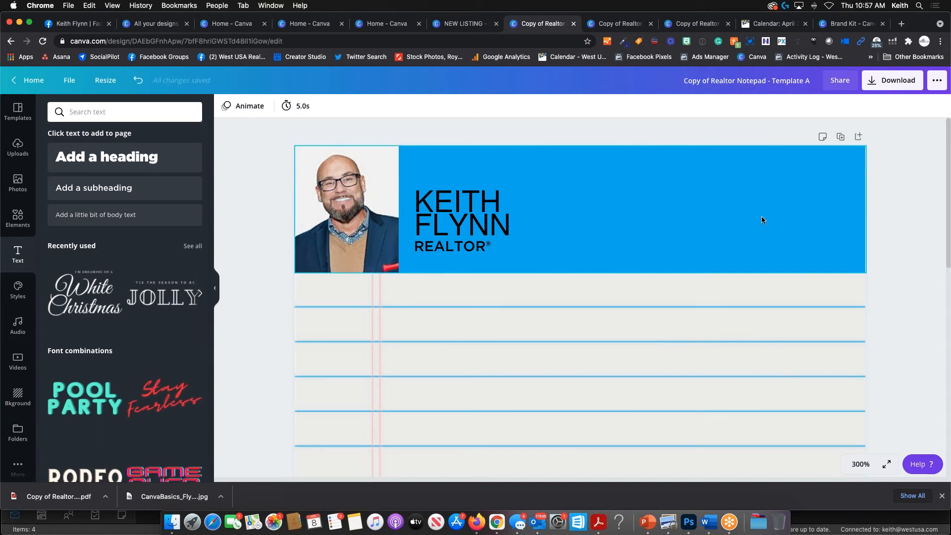
{"action": "left_click", "coordinate": [801, 174]}
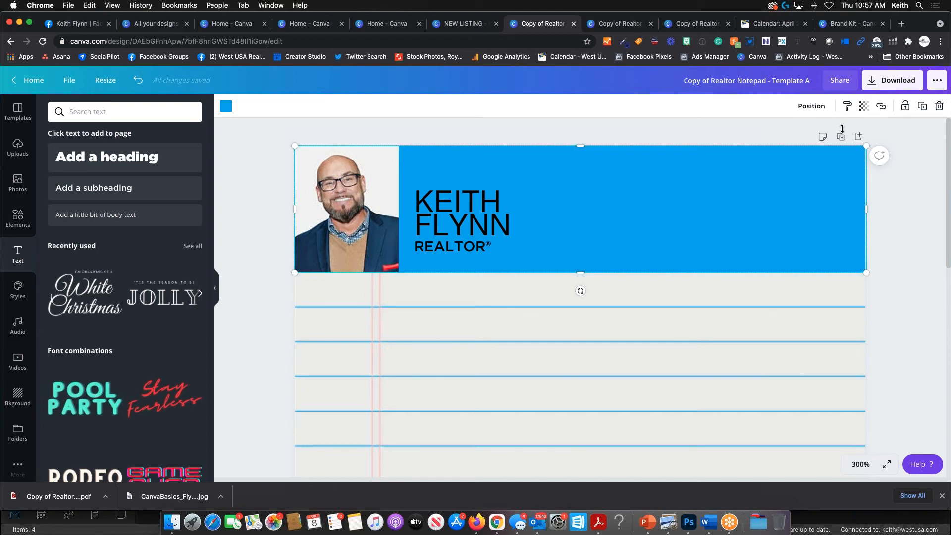
{"action": "left_click", "coordinate": [863, 110]}
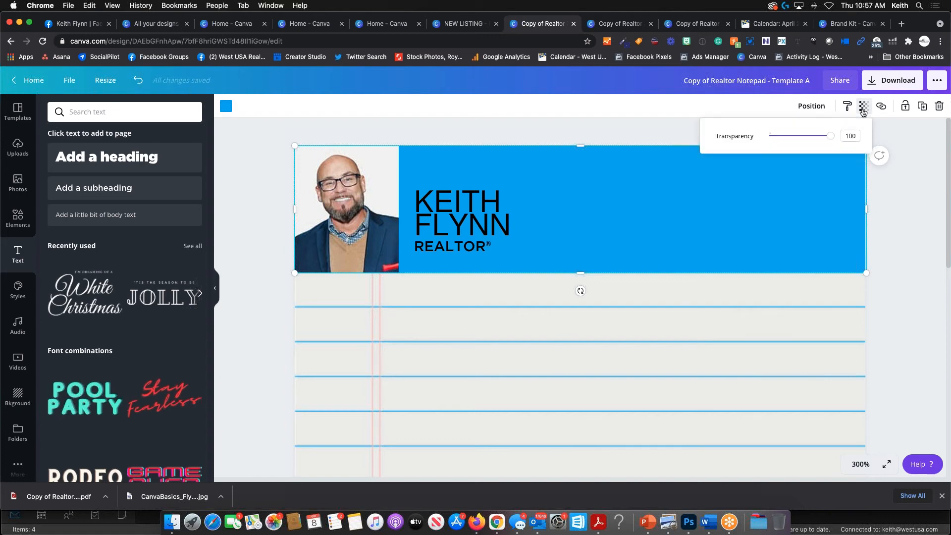
{"action": "mouse_move", "coordinate": [830, 140]}
{"action": "left_mouse_down"}
{"action": "mouse_move", "coordinate": [752, 145]}
{"action": "mouse_move", "coordinate": [834, 140]}
{"action": "left_mouse_up"}
{"action": "key", "text": "Escape"}
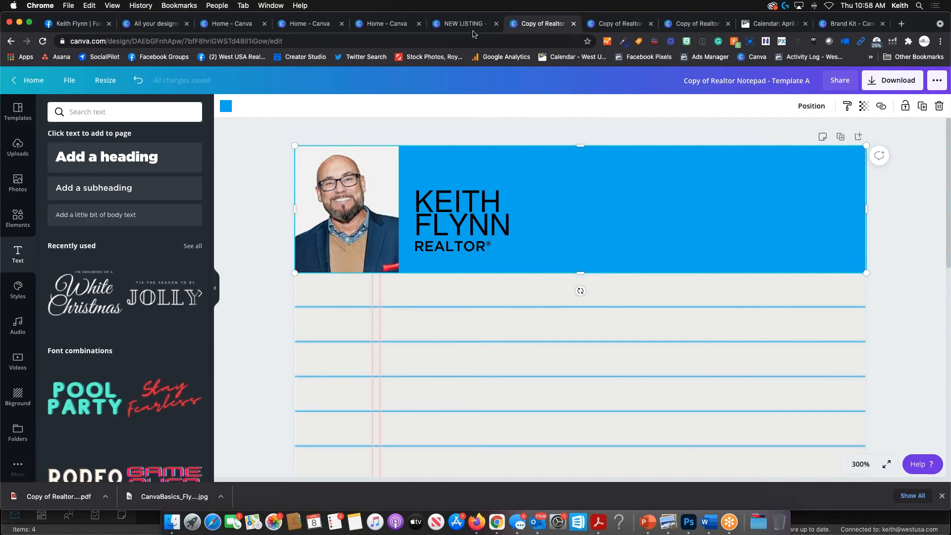
- Return to the Canva home page and reopen Copy of Realtor Notepad - Template A from Your designs
{"action": "left_click", "coordinate": [218, 24]}
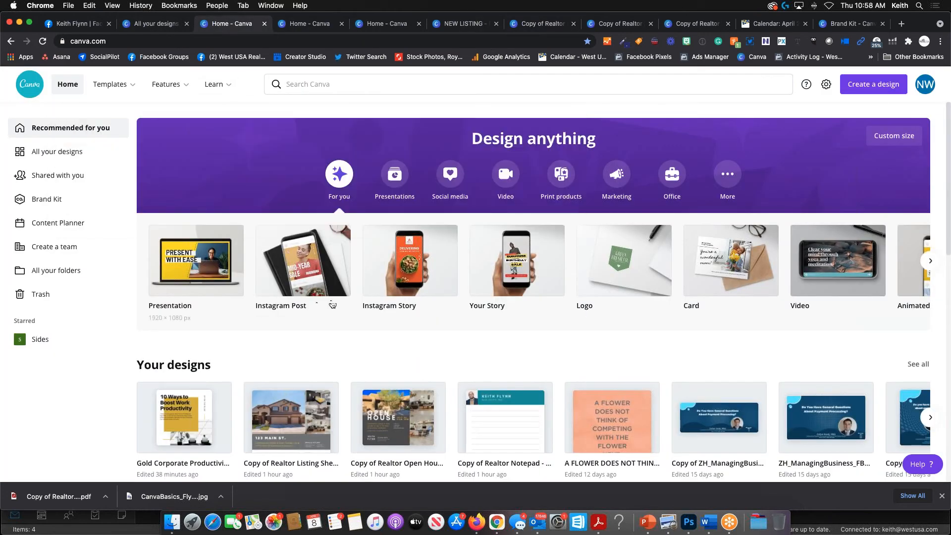
{"action": "scroll", "coordinate": [374, 317], "scroll_direction": "down", "scroll_amount": 5}
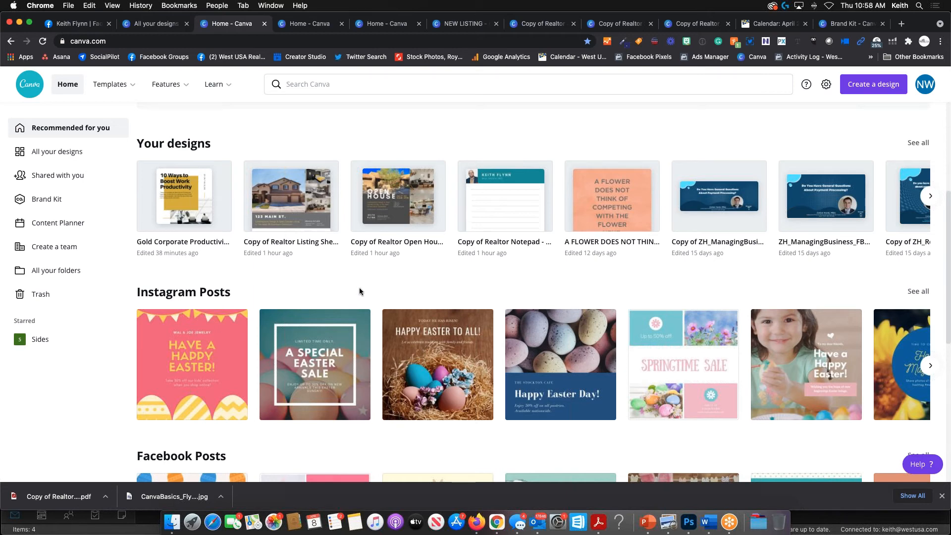
{"action": "scroll", "coordinate": [360, 292], "scroll_direction": "up", "scroll_amount": 5}
{"action": "scroll", "coordinate": [365, 299], "scroll_direction": "down", "scroll_amount": 2}
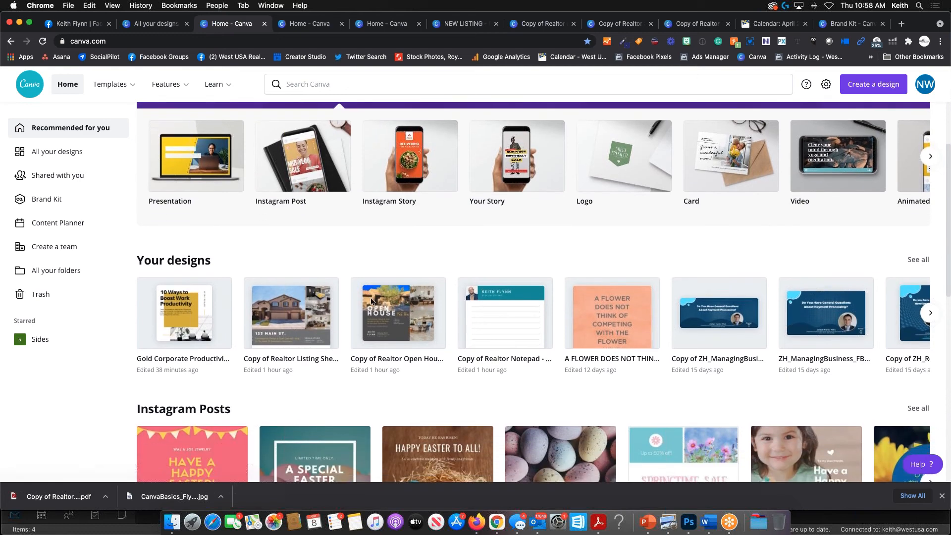
{"action": "scroll", "coordinate": [396, 305], "scroll_direction": "down", "scroll_amount": 2}
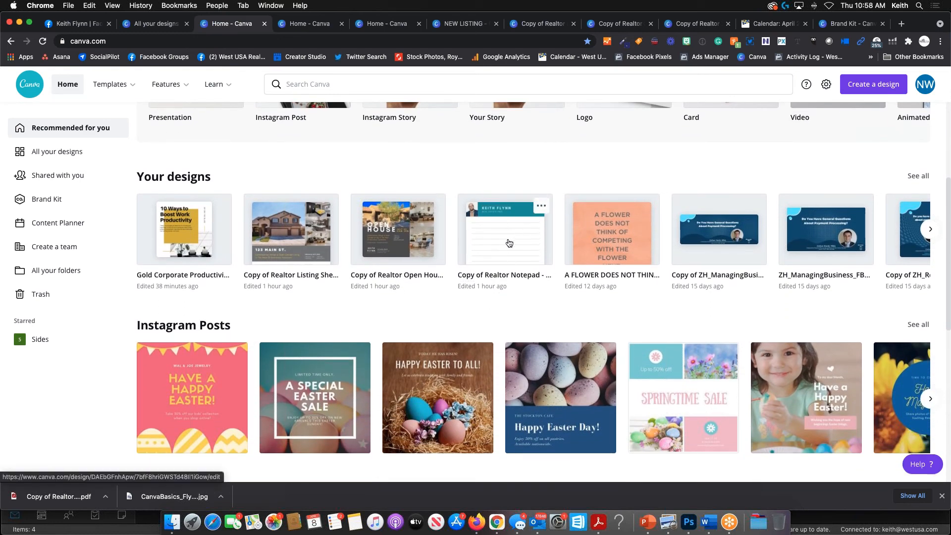
{"action": "left_click", "coordinate": [508, 243]}
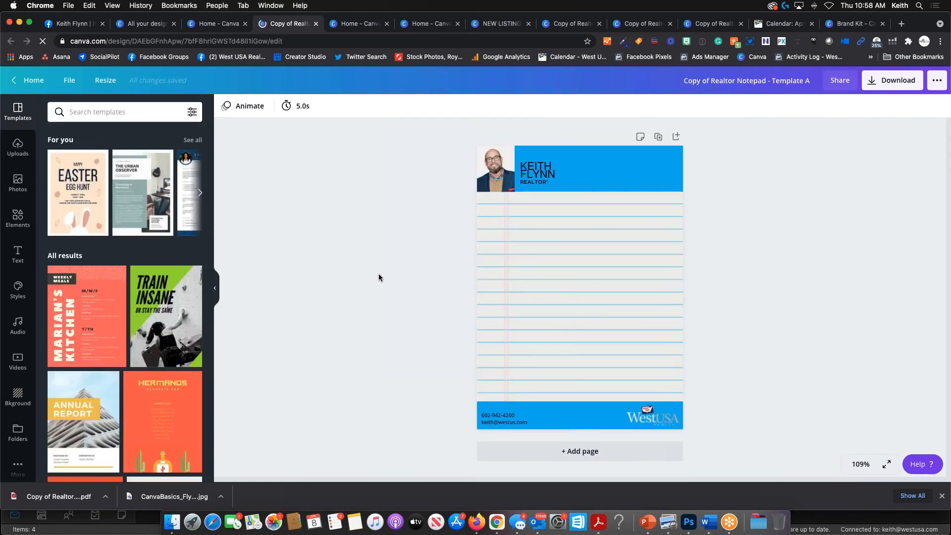
- Leave the stray activity log page and copy the notepad's share link from Share
{"action": "left_click", "coordinate": [813, 57]}
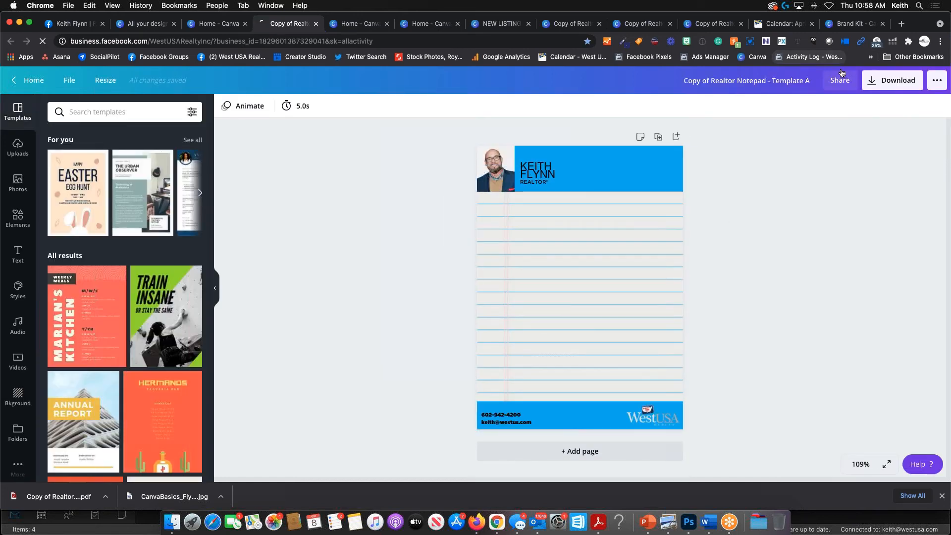
{"action": "left_click", "coordinate": [11, 41]}
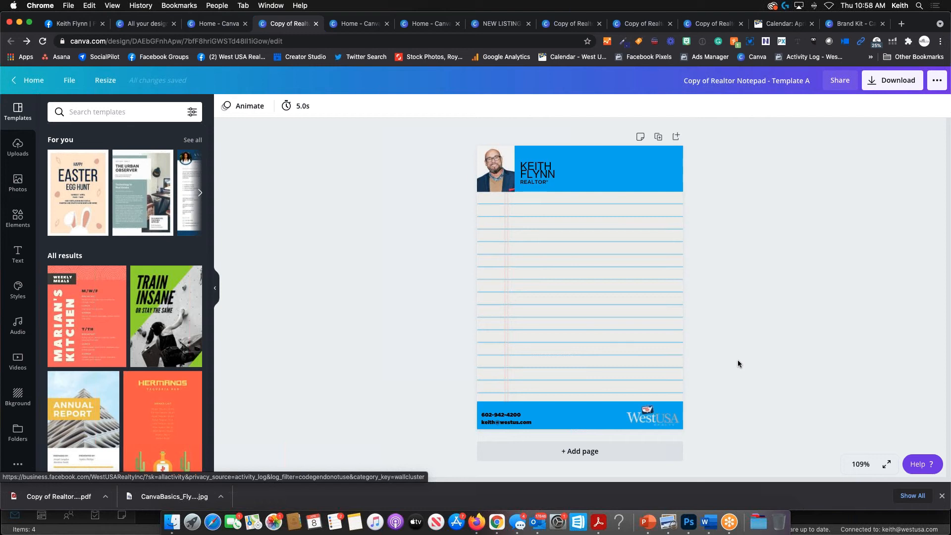
{"action": "left_click", "coordinate": [840, 80]}
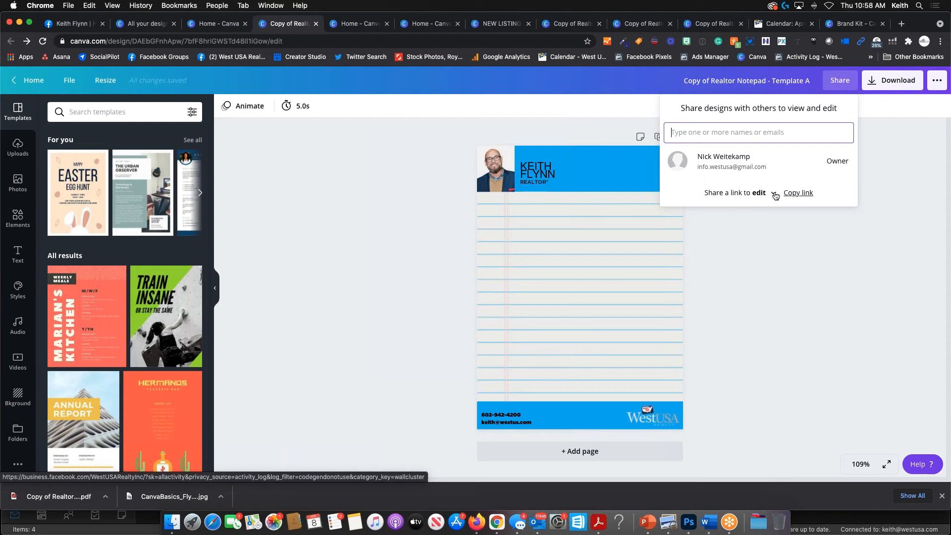
{"action": "left_click", "coordinate": [794, 193]}
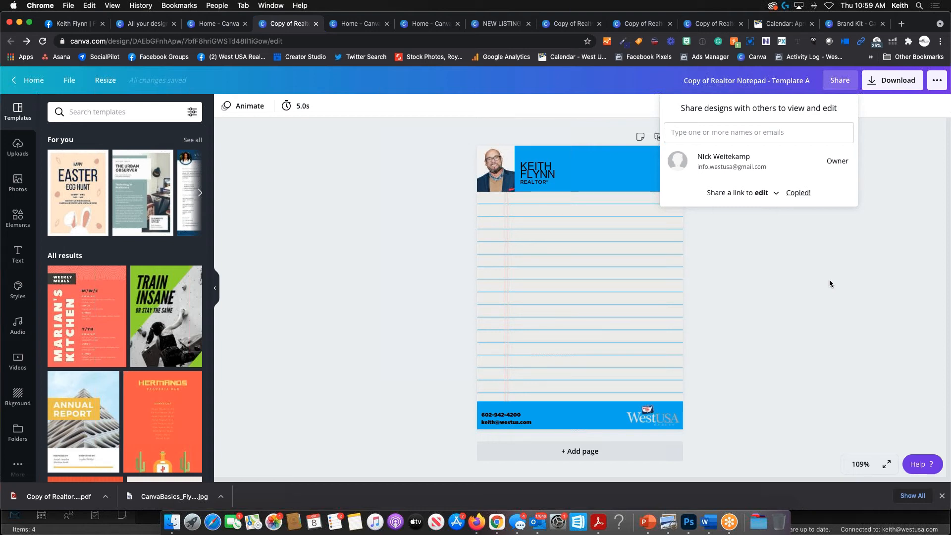
{"action": "left_click", "coordinate": [810, 308]}
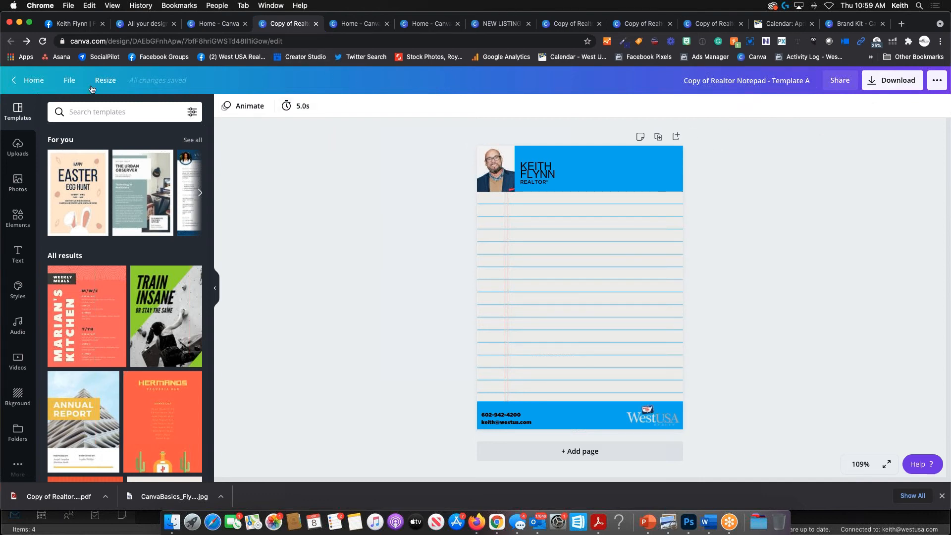
- From the Canva home page, create a new blank 1080 × 1080 px Instagram Post design
{"action": "left_click", "coordinate": [33, 87]}
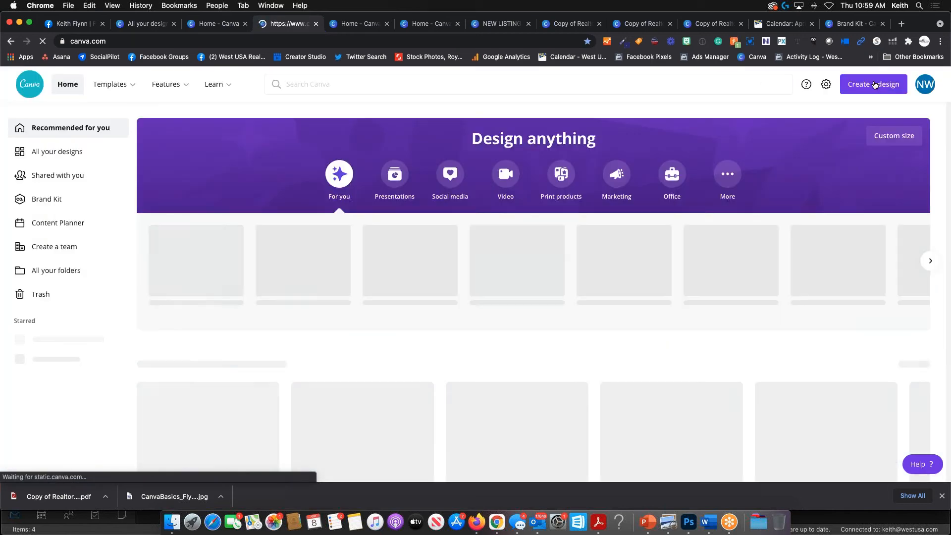
{"action": "left_click", "coordinate": [875, 86]}
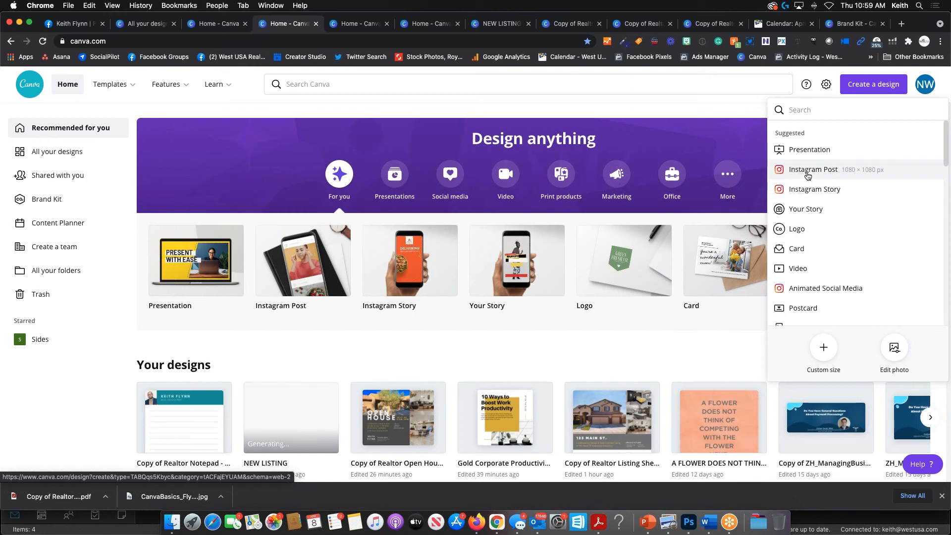
{"action": "left_click", "coordinate": [810, 170]}
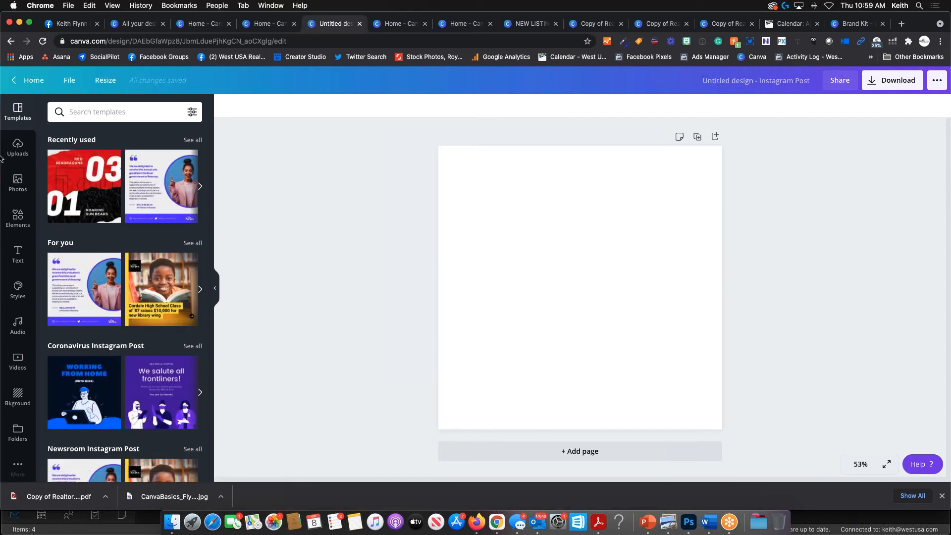
- Add the woman's portrait from the uploaded images onto the blank post
{"action": "left_click", "coordinate": [18, 148]}
{"action": "scroll", "coordinate": [129, 285], "scroll_direction": "down", "scroll_amount": 10}
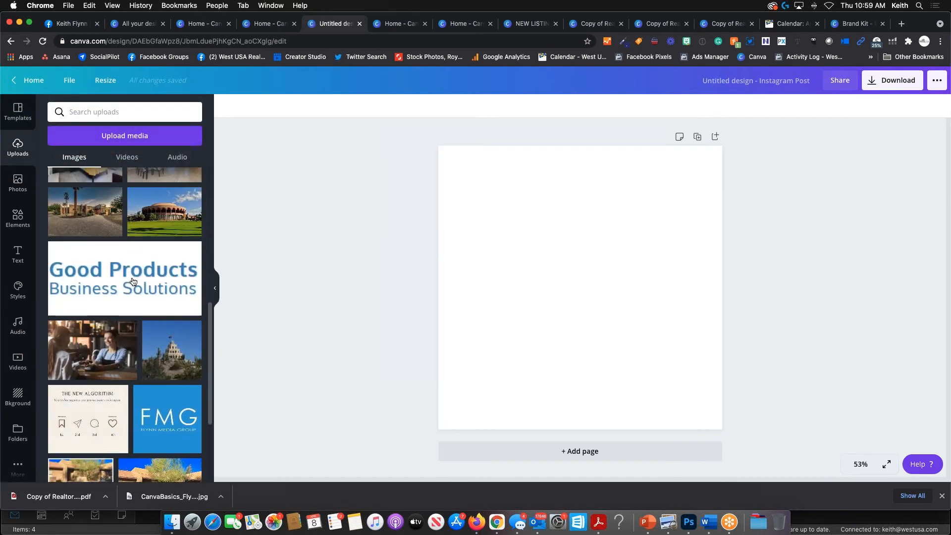
{"action": "scroll", "coordinate": [133, 282], "scroll_direction": "down", "scroll_amount": 4}
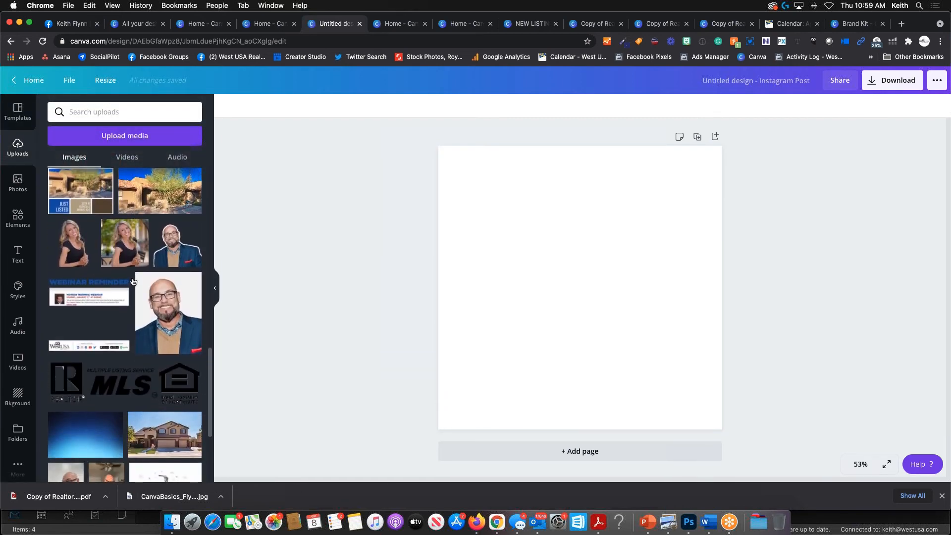
{"action": "left_click", "coordinate": [124, 242]}
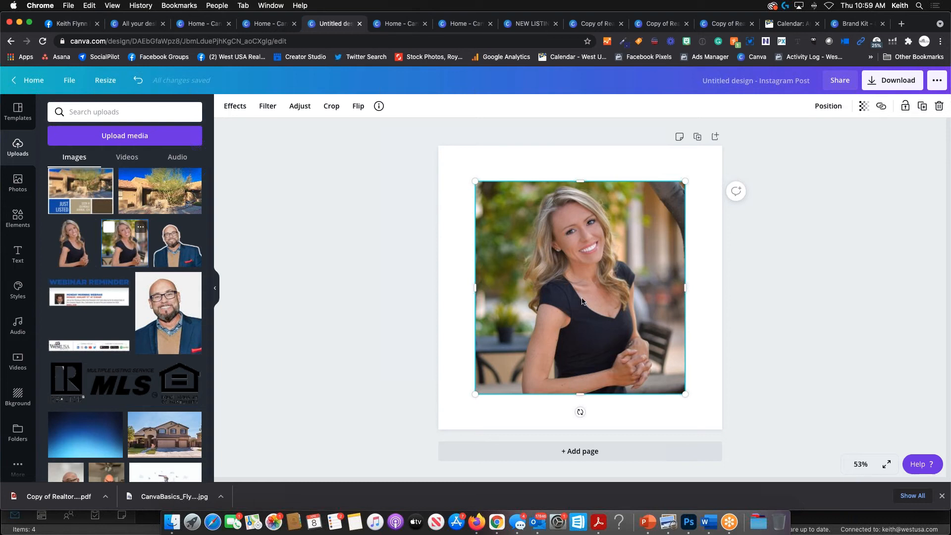
- Preview the Grain, Rerun, Flow and Calico effects on the portrait, then delete it
{"action": "left_click", "coordinate": [236, 108]}
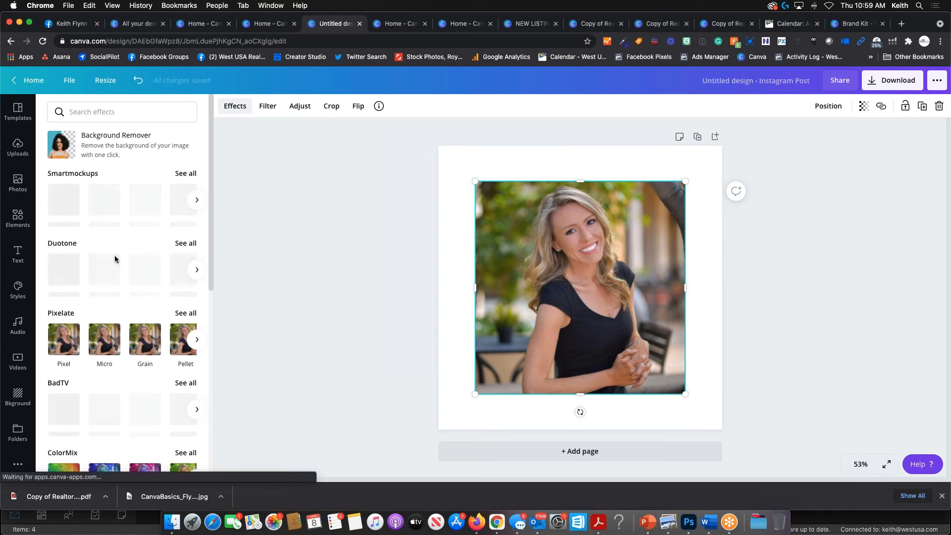
{"action": "scroll", "coordinate": [130, 263], "scroll_direction": "down", "scroll_amount": 2}
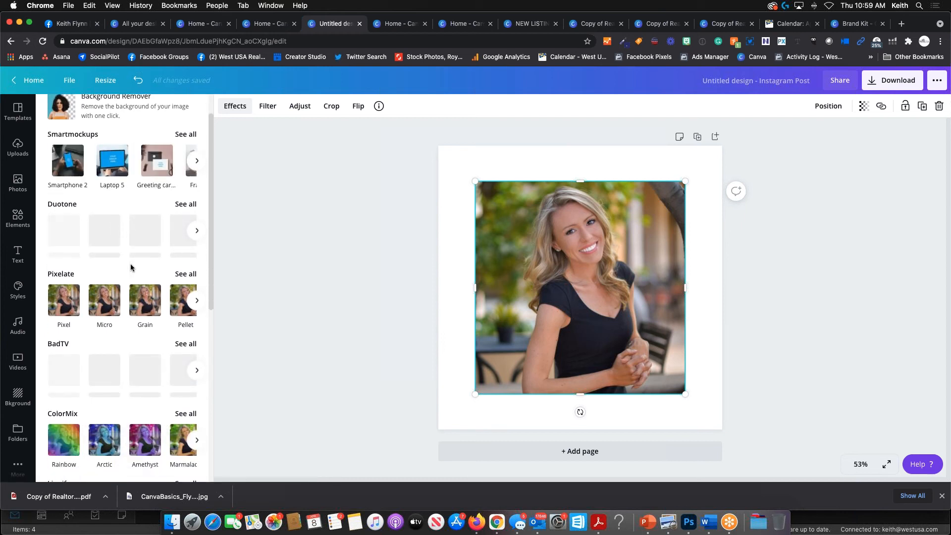
{"action": "left_click", "coordinate": [136, 302]}
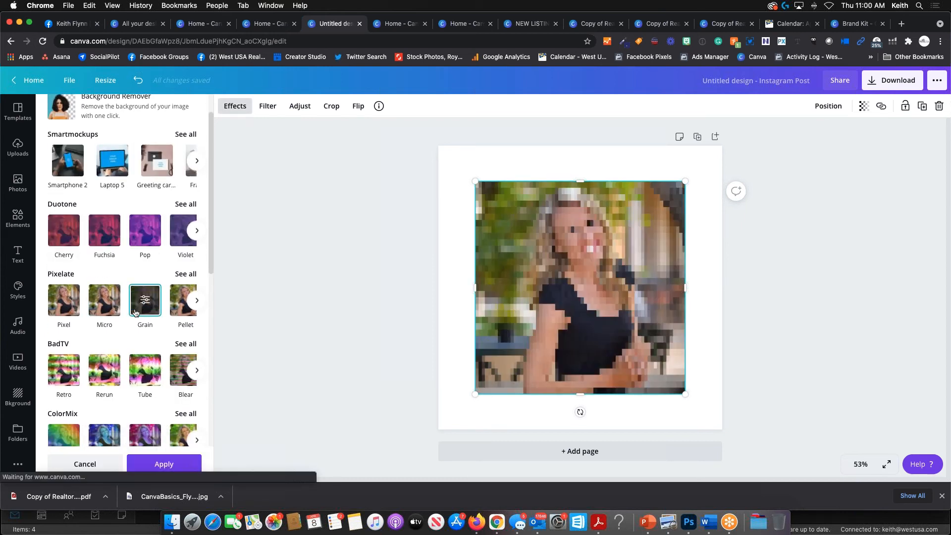
{"action": "left_click", "coordinate": [114, 375]}
{"action": "scroll", "coordinate": [109, 366], "scroll_direction": "down", "scroll_amount": 5}
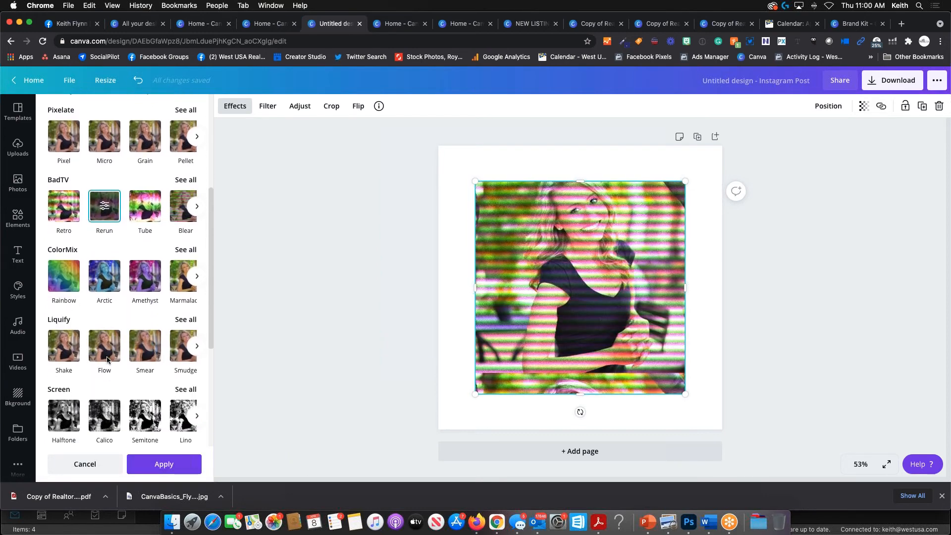
{"action": "scroll", "coordinate": [107, 360], "scroll_direction": "down", "scroll_amount": 1}
{"action": "left_click", "coordinate": [113, 329]}
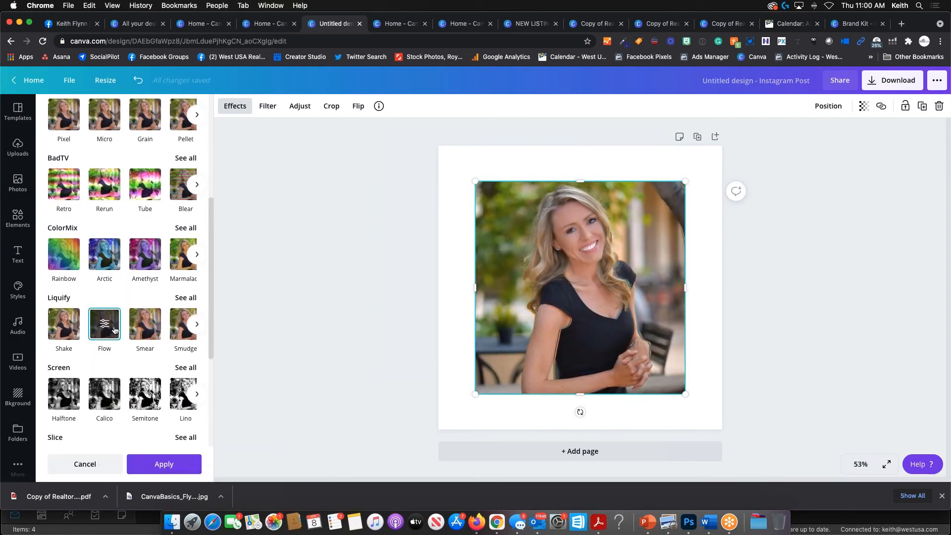
{"action": "scroll", "coordinate": [113, 329], "scroll_direction": "down", "scroll_amount": 3}
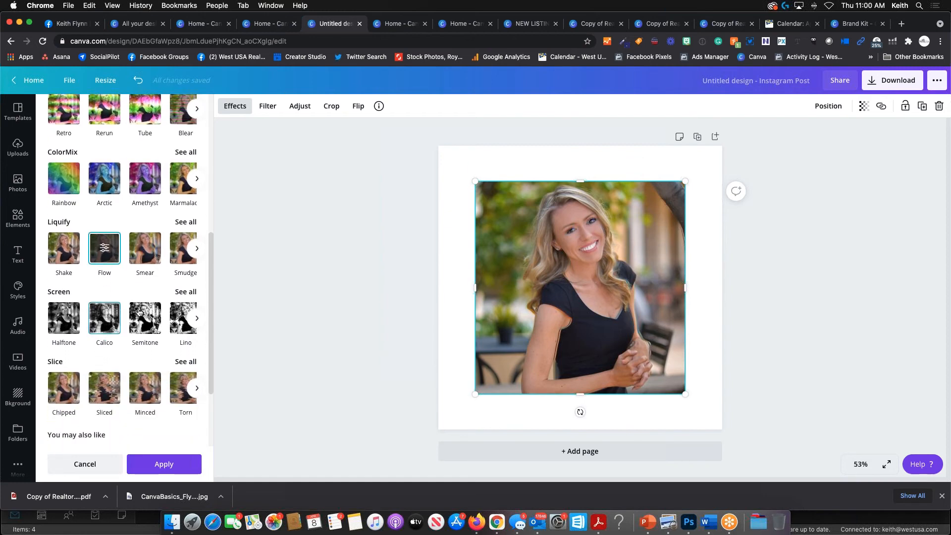
{"action": "left_click", "coordinate": [110, 319]}
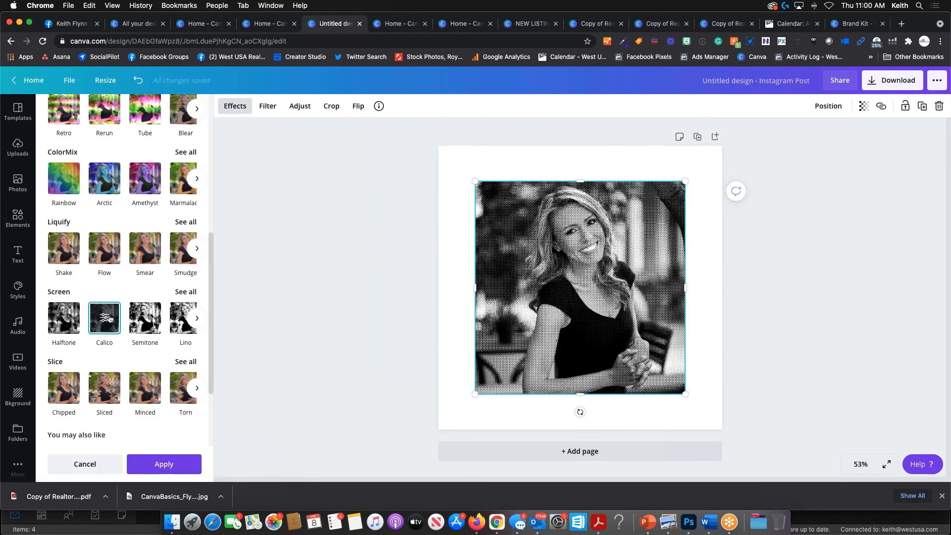
{"action": "scroll", "coordinate": [113, 319], "scroll_direction": "up", "scroll_amount": 10}
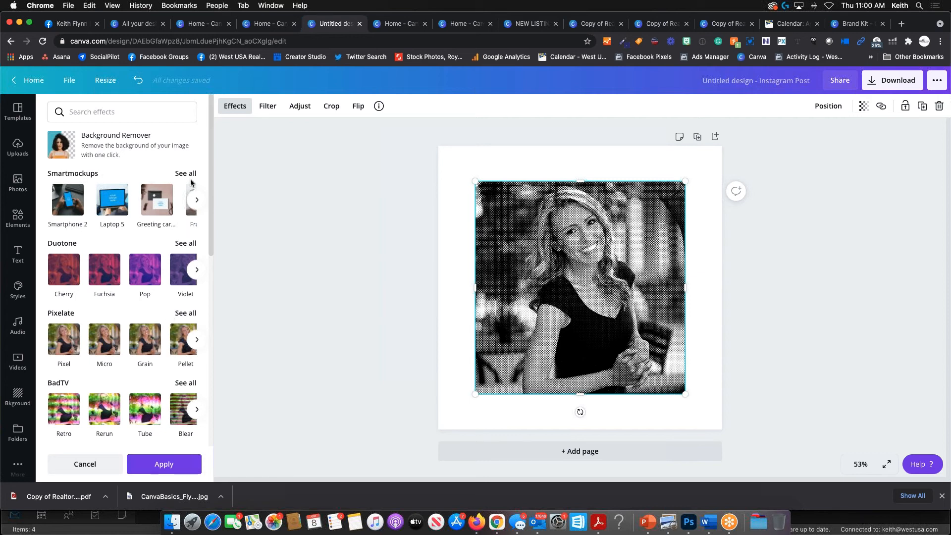
{"action": "key", "text": "Delete"}
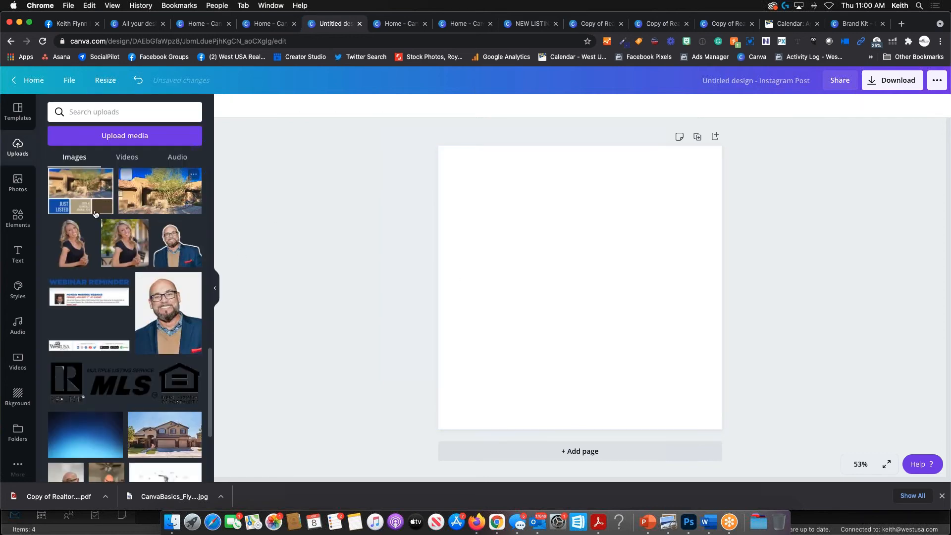
- Add the portrait again and remove its background with Background Remover
{"action": "left_click", "coordinate": [112, 244]}
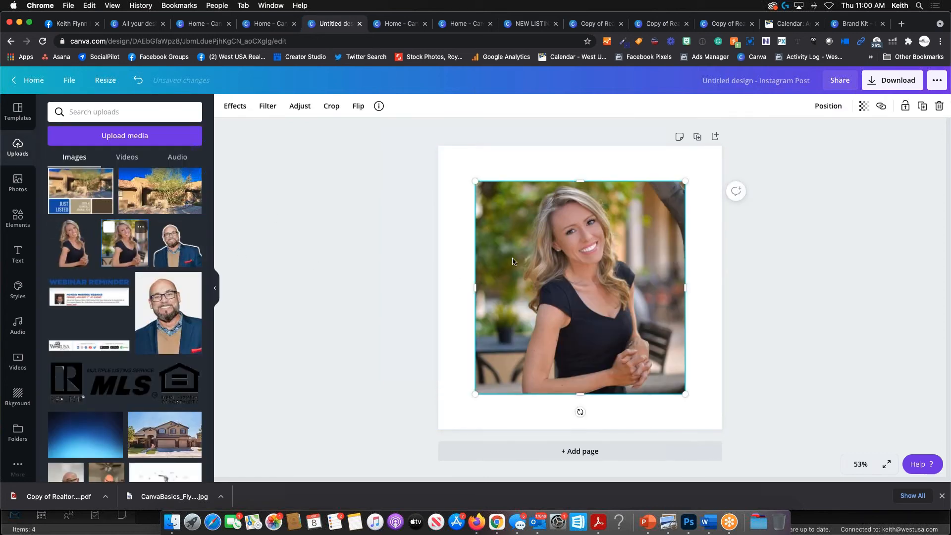
{"action": "left_click", "coordinate": [228, 108]}
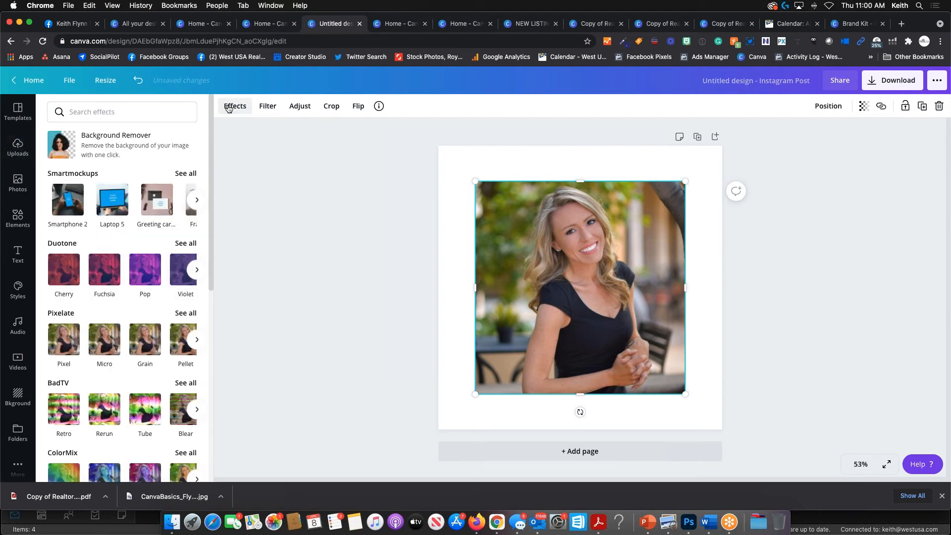
{"action": "left_click", "coordinate": [121, 146]}
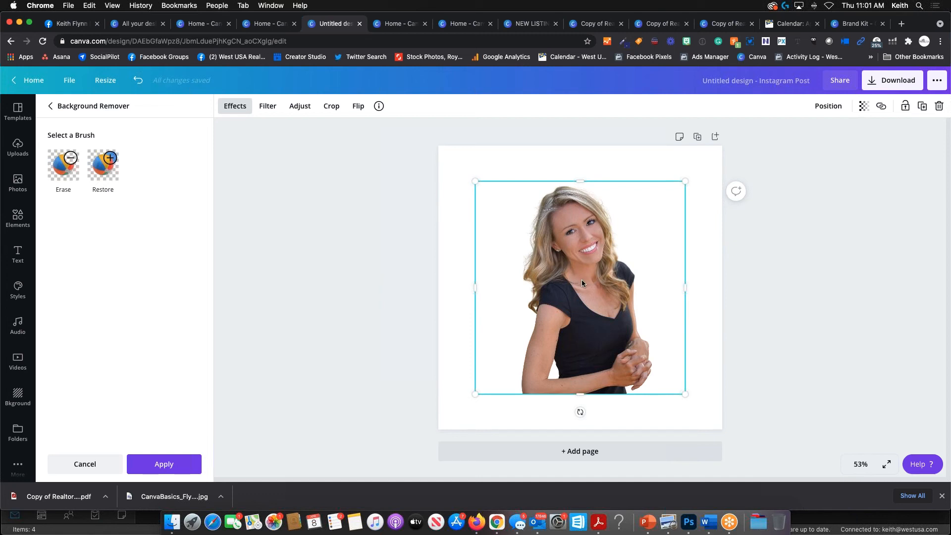
- Shrink the portrait cutout and move it to the page's bottom-left corner
{"action": "left_click_drag", "start_coordinate": [686, 181], "coordinate": [613, 243]}
{"action": "left_click_drag", "start_coordinate": [567, 301], "coordinate": [502, 339]}
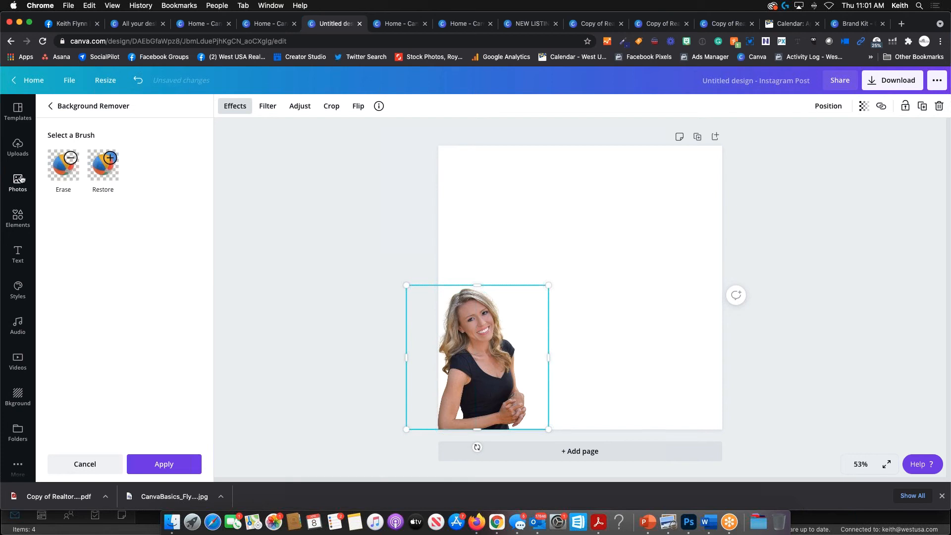
{"action": "left_click", "coordinate": [18, 146]}
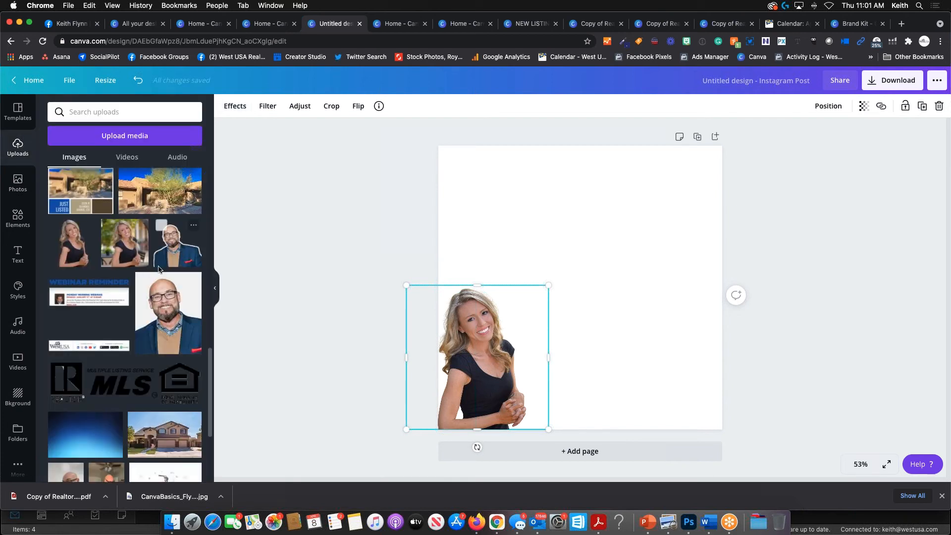
- Add the house photo and enlarge it to cover the whole page
{"action": "scroll", "coordinate": [103, 256], "scroll_direction": "down", "scroll_amount": 5}
{"action": "scroll", "coordinate": [103, 256], "scroll_direction": "down", "scroll_amount": 10}
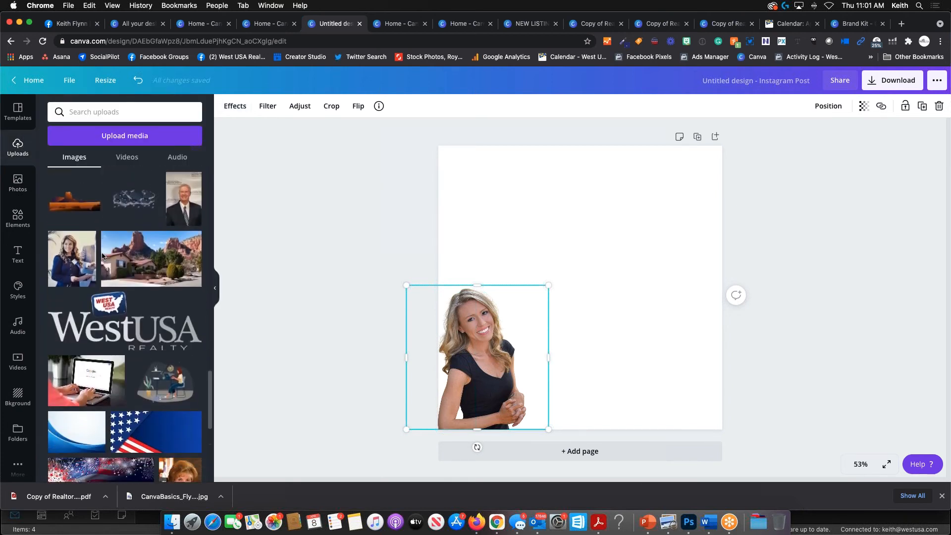
{"action": "scroll", "coordinate": [102, 256], "scroll_direction": "down", "scroll_amount": 2}
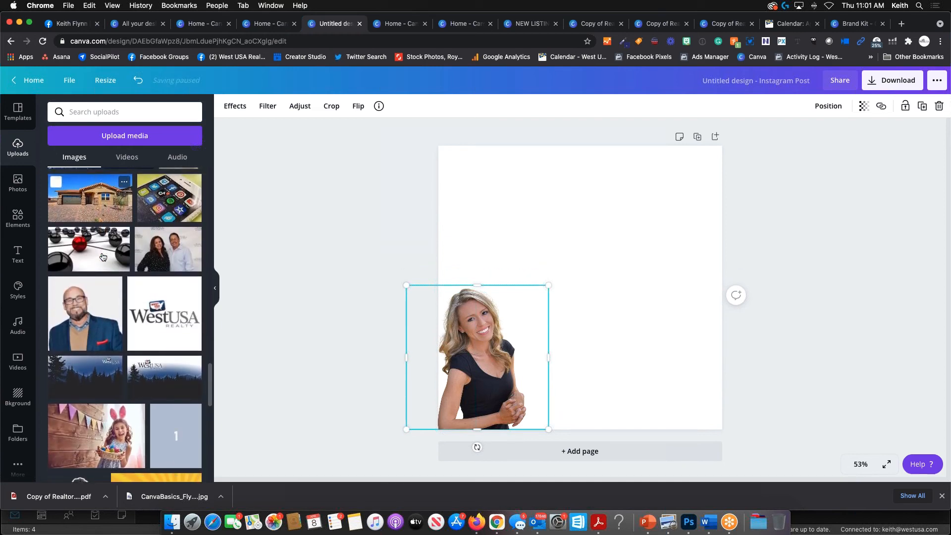
{"action": "scroll", "coordinate": [102, 253], "scroll_direction": "up", "scroll_amount": 2}
{"action": "left_click", "coordinate": [103, 252]}
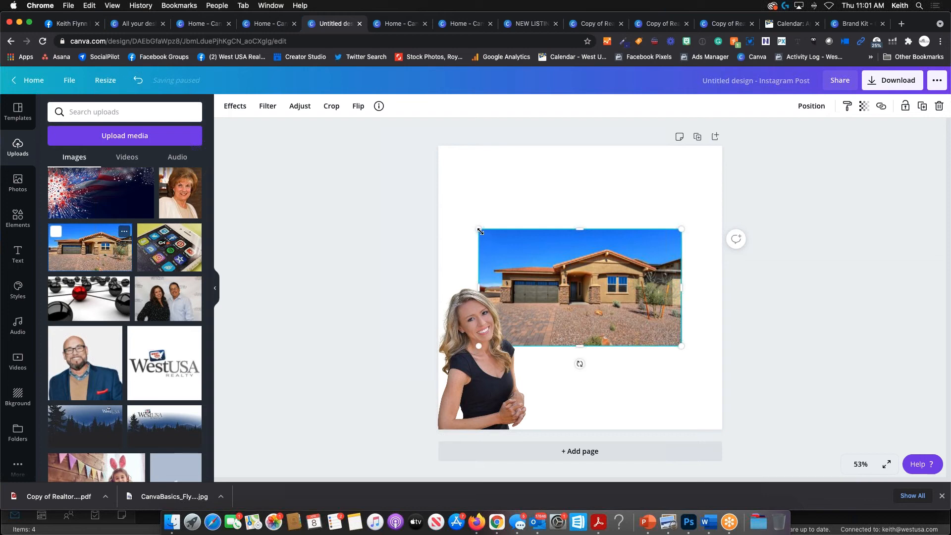
{"action": "left_click_drag", "start_coordinate": [480, 231], "coordinate": [334, 146]}
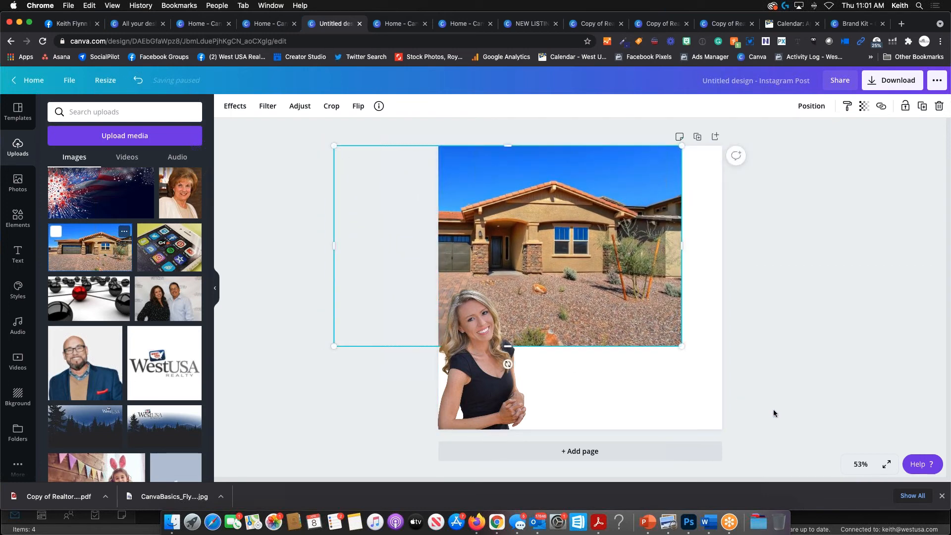
{"action": "left_click_drag", "start_coordinate": [681, 346], "coordinate": [810, 457]}
{"action": "left_click_drag", "start_coordinate": [578, 311], "coordinate": [645, 314]}
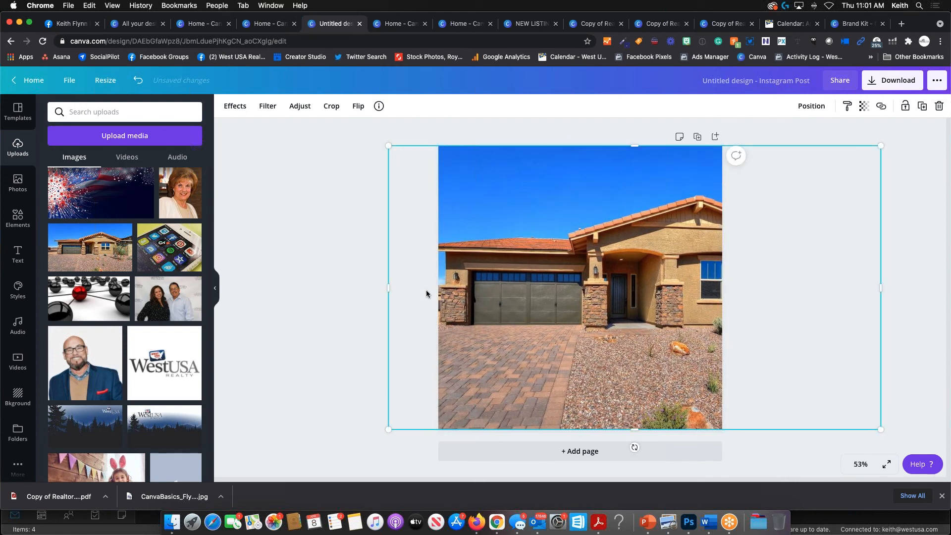
- Send the house photo behind the woman cutout and nudge the cutout slightly right
{"action": "left_click", "coordinate": [357, 239]}
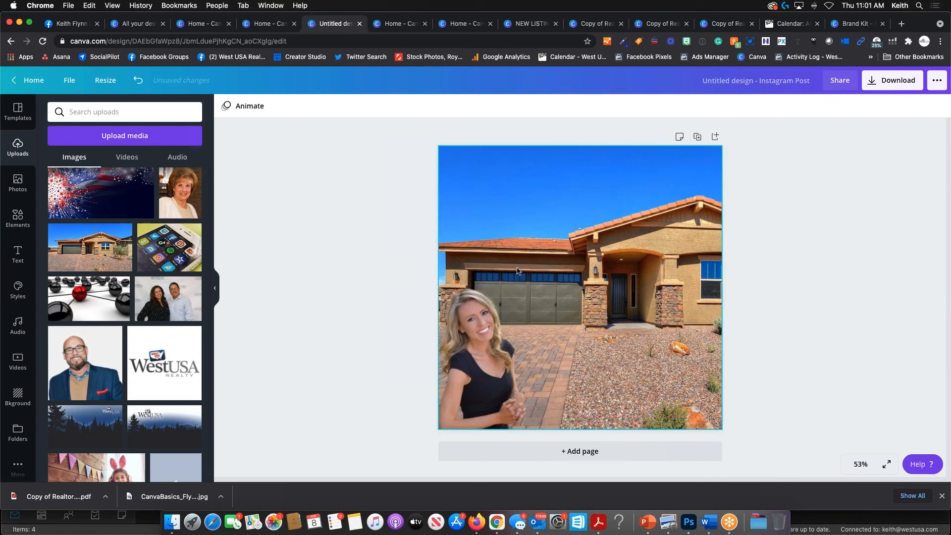
{"action": "left_click", "coordinate": [483, 329]}
{"action": "left_click_drag", "start_coordinate": [486, 329], "coordinate": [499, 328]}
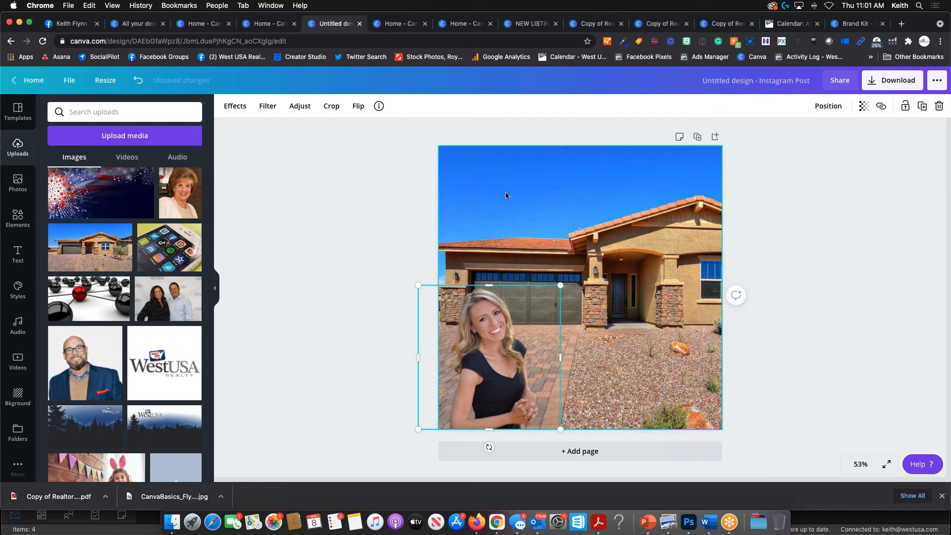
- Add a blue square element, enlarge it and centre it on the page
{"action": "left_click", "coordinate": [20, 218]}
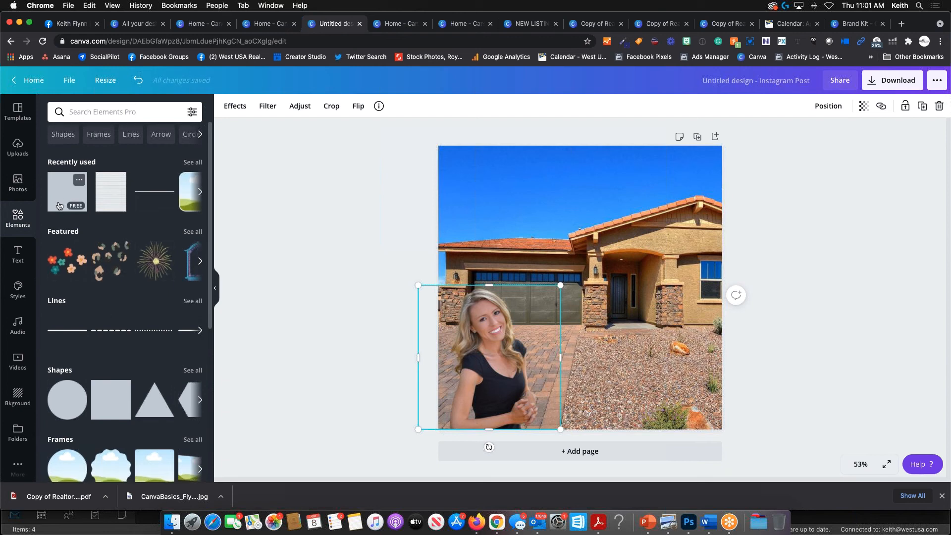
{"action": "left_click", "coordinate": [68, 194]}
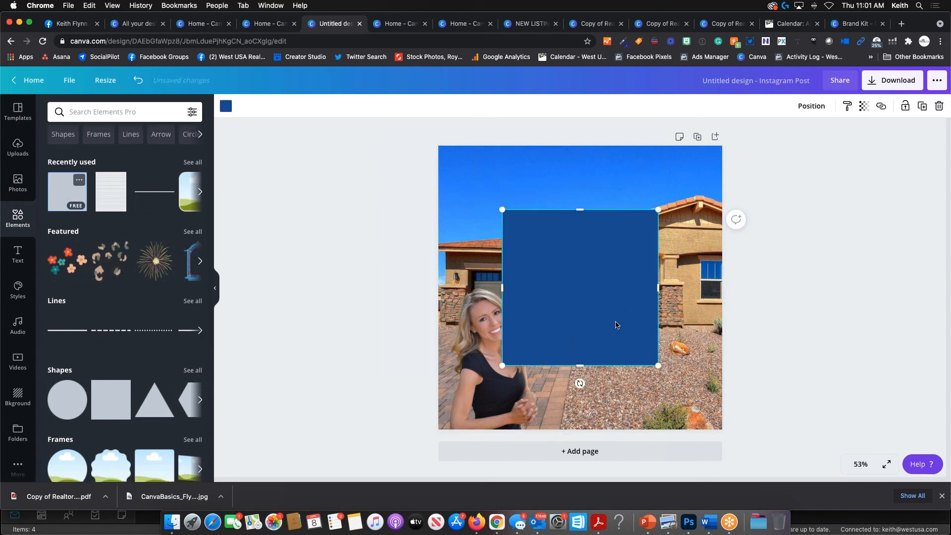
{"action": "left_click_drag", "start_coordinate": [664, 209], "coordinate": [702, 165]}
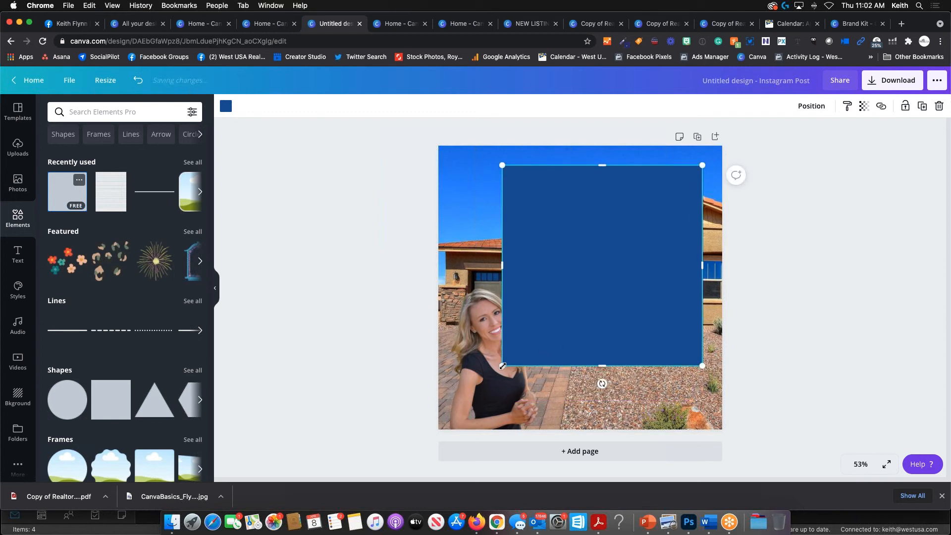
{"action": "left_click_drag", "start_coordinate": [503, 366], "coordinate": [488, 373]}
{"action": "left_click_drag", "start_coordinate": [601, 313], "coordinate": [584, 314]}
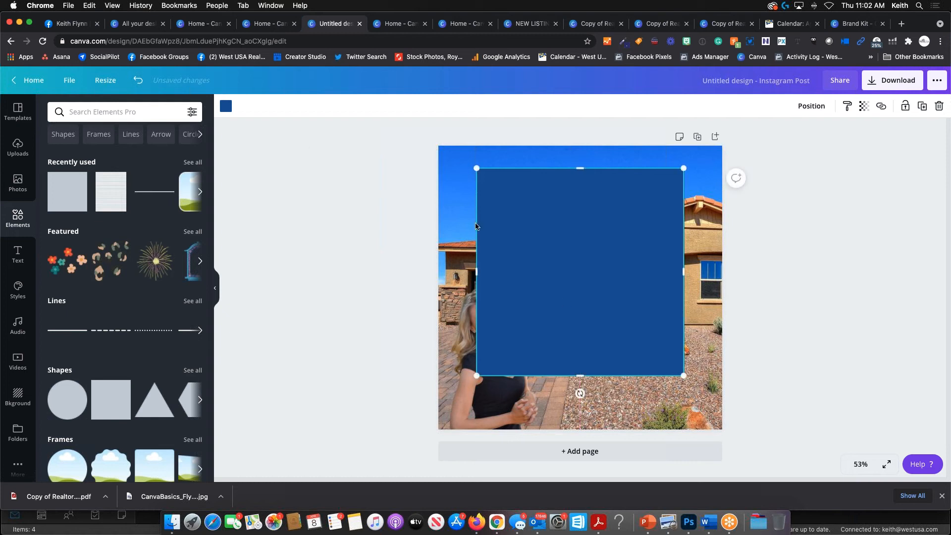
- Recolour the square, trying a grey-blue before settling on white from Default Colors
{"action": "left_click", "coordinate": [226, 107]}
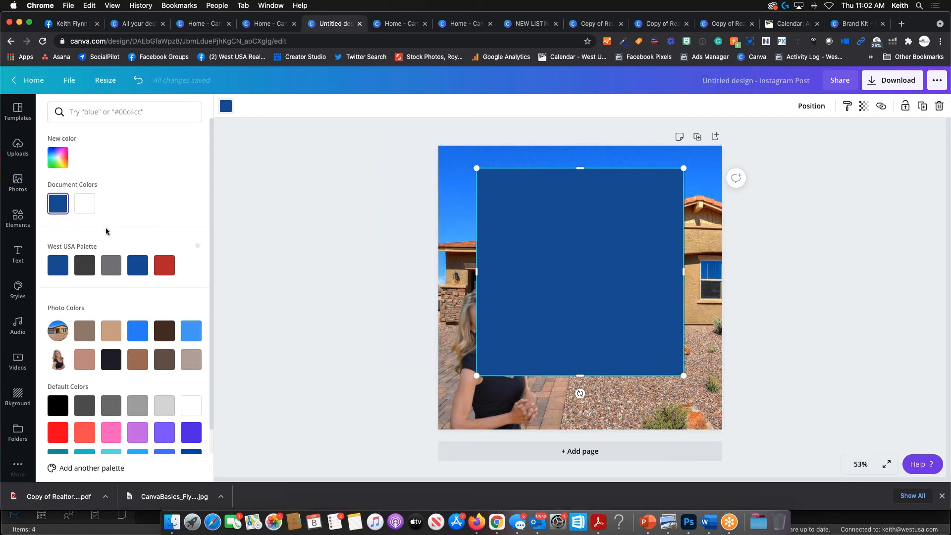
{"action": "scroll", "coordinate": [166, 432], "scroll_direction": "down", "scroll_amount": 1}
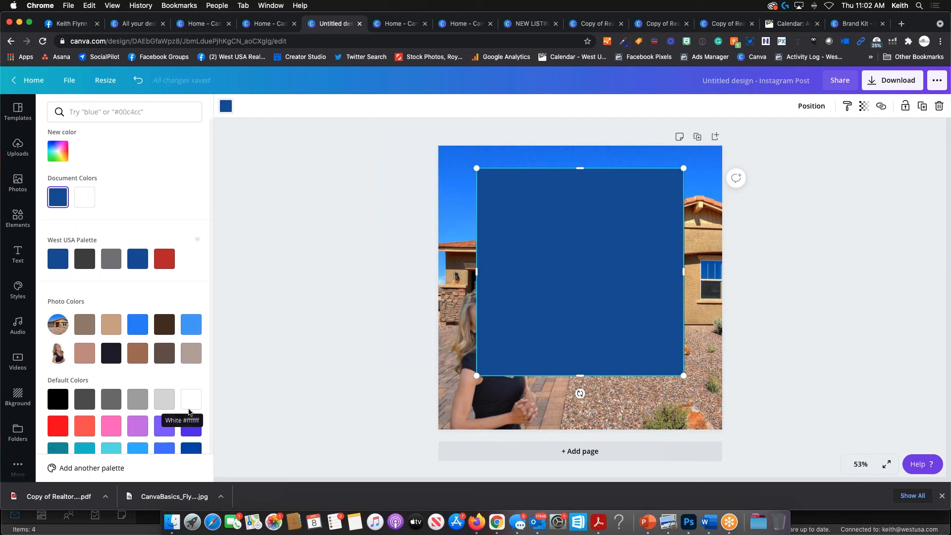
{"action": "left_click", "coordinate": [58, 151]}
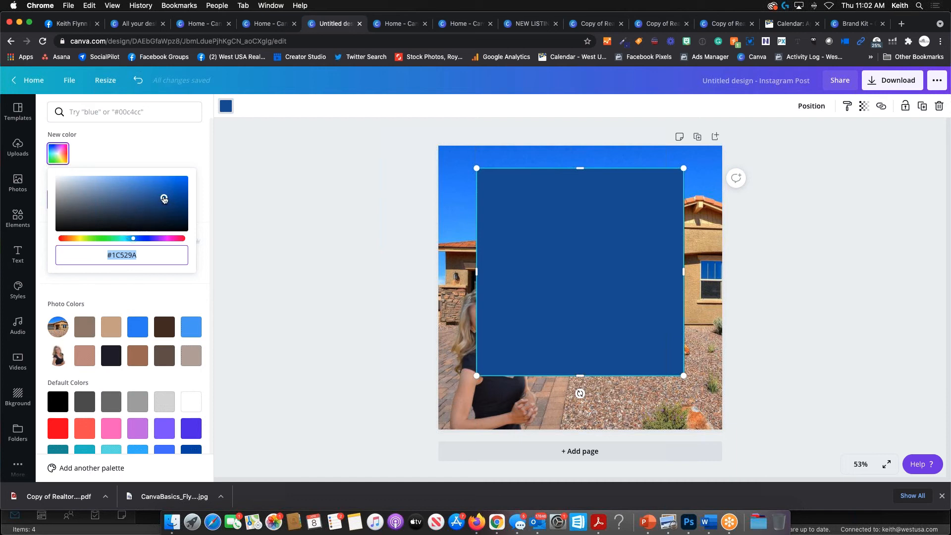
{"action": "mouse_move", "coordinate": [164, 199]}
{"action": "left_mouse_down"}
{"action": "mouse_move", "coordinate": [111, 203]}
{"action": "mouse_move", "coordinate": [114, 212]}
{"action": "mouse_move", "coordinate": [106, 192]}
{"action": "mouse_move", "coordinate": [89, 195]}
{"action": "mouse_move", "coordinate": [115, 204]}
{"action": "mouse_move", "coordinate": [77, 180]}
{"action": "mouse_move", "coordinate": [128, 208]}
{"action": "mouse_move", "coordinate": [109, 210]}
{"action": "left_mouse_up"}
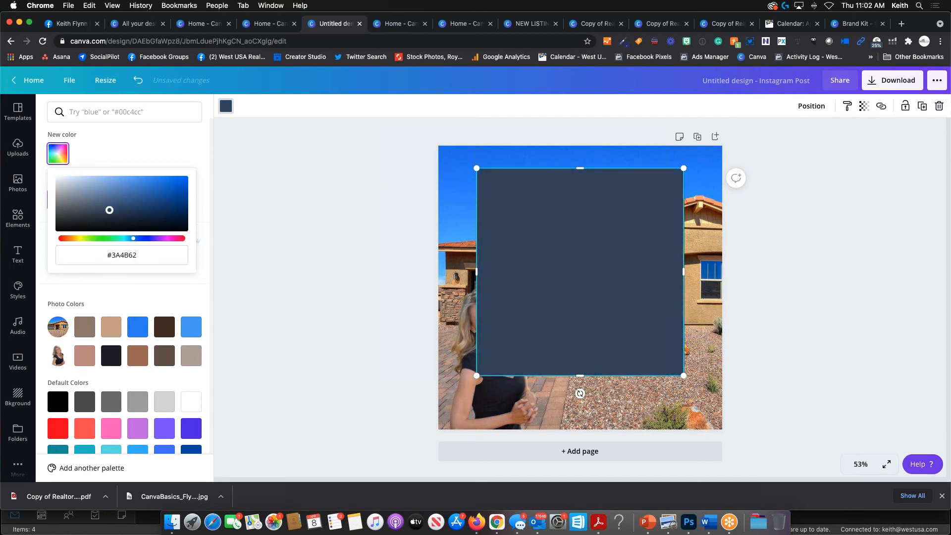
{"action": "left_click", "coordinate": [194, 406]}
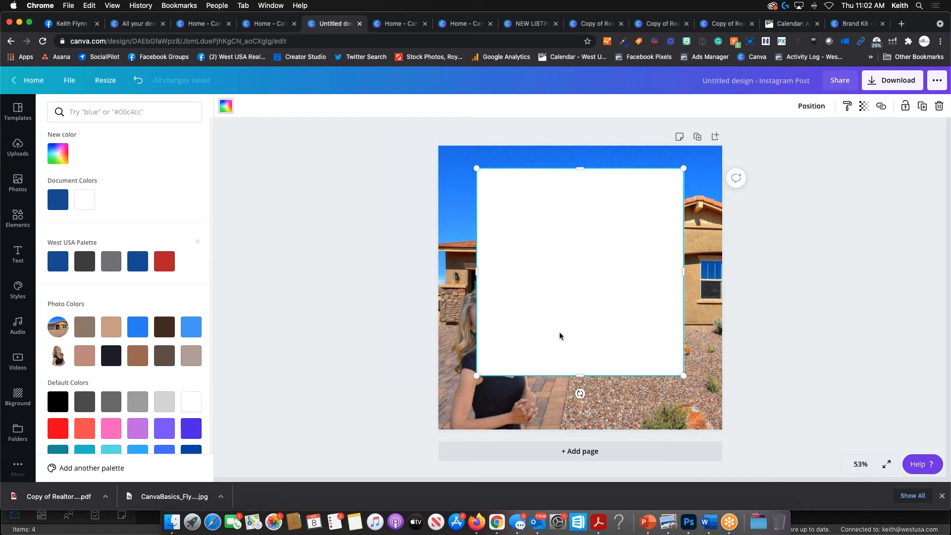
- Move the white square one layer backward, behind the woman cutout
{"action": "left_click", "coordinate": [818, 112]}
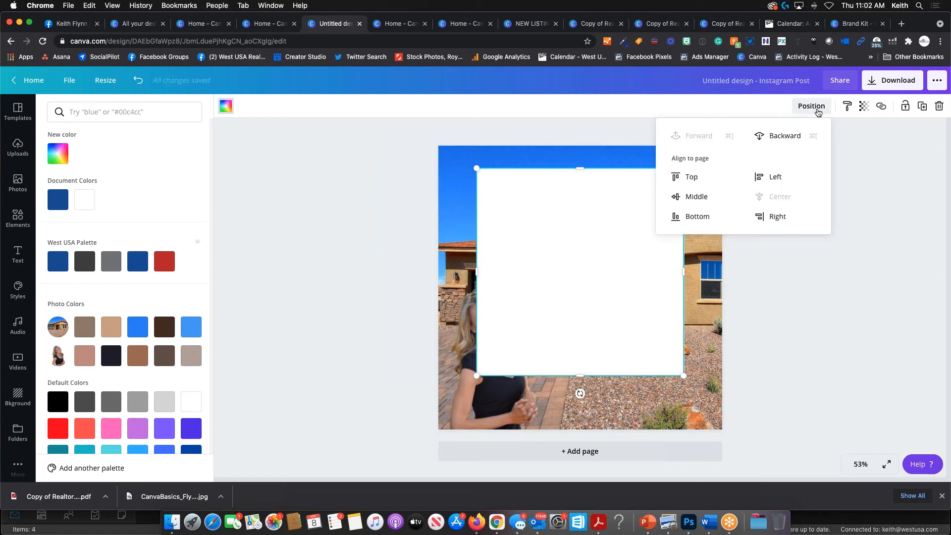
{"action": "left_click", "coordinate": [776, 139]}
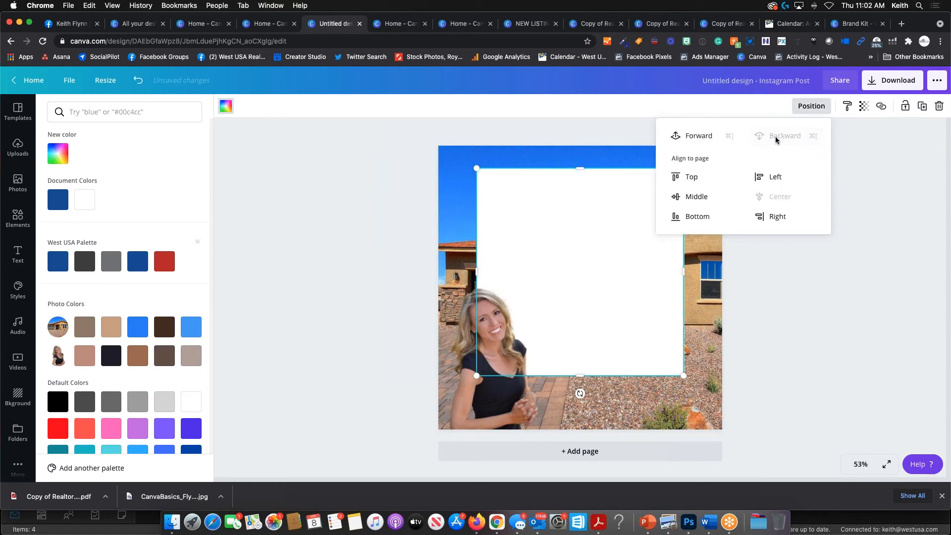
{"action": "left_click", "coordinate": [853, 313]}
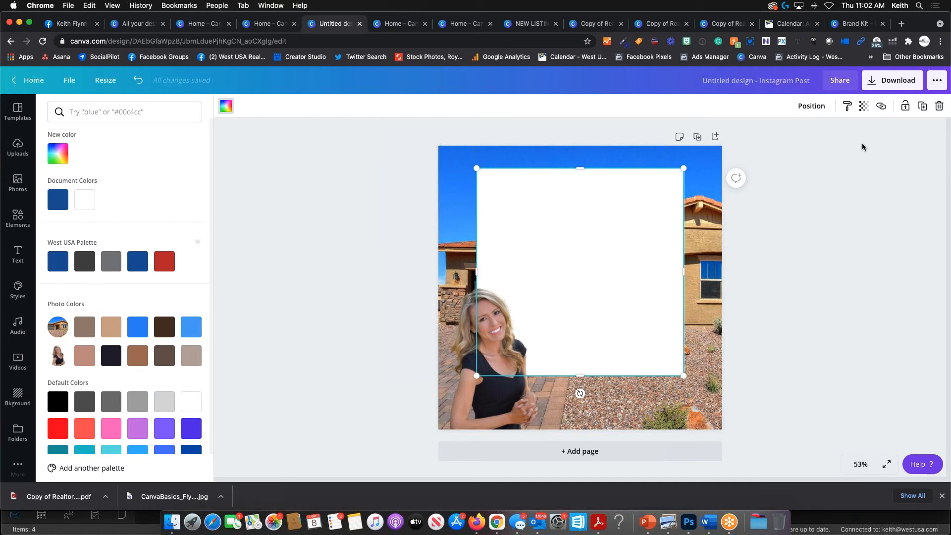
- Lower the white square's transparency to about 62 so the house shows through
{"action": "left_click", "coordinate": [863, 116]}
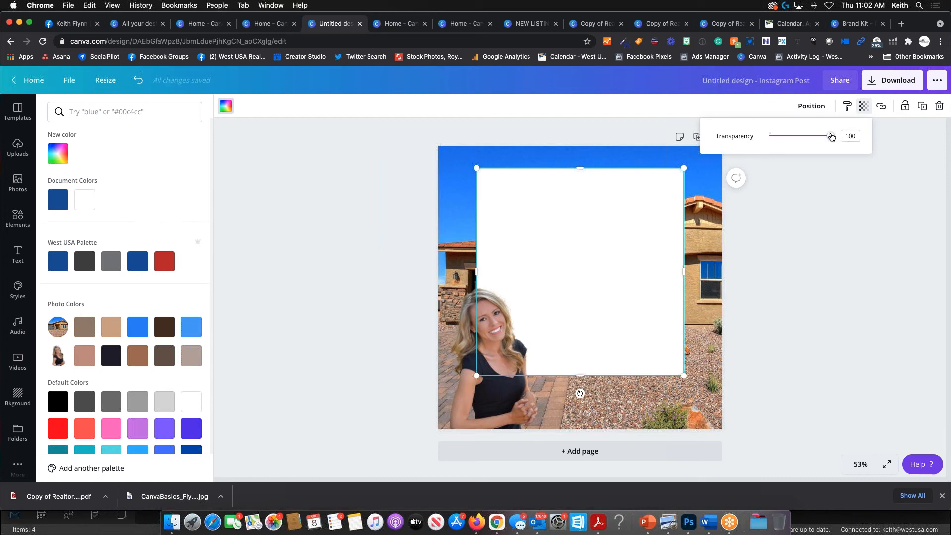
{"action": "left_click_drag", "start_coordinate": [830, 135], "coordinate": [808, 143]}
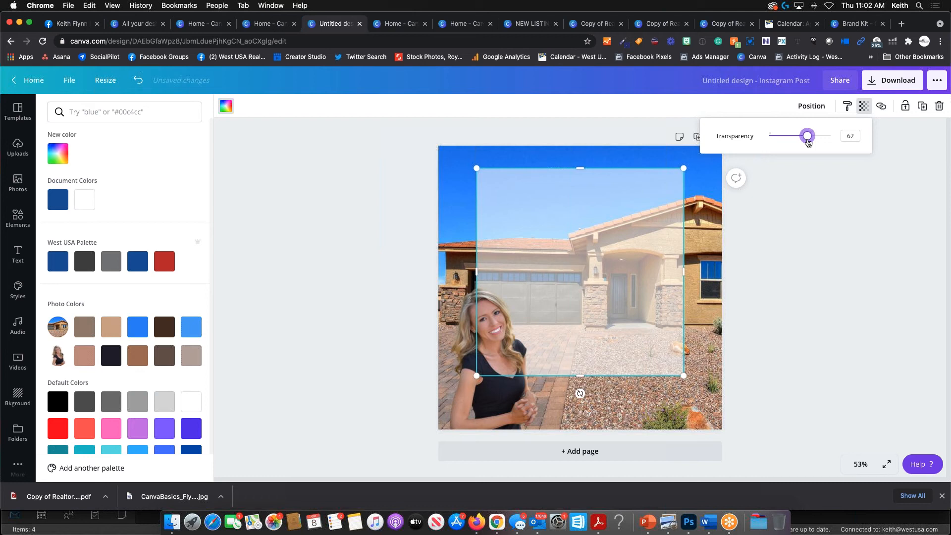
{"action": "left_click", "coordinate": [822, 216]}
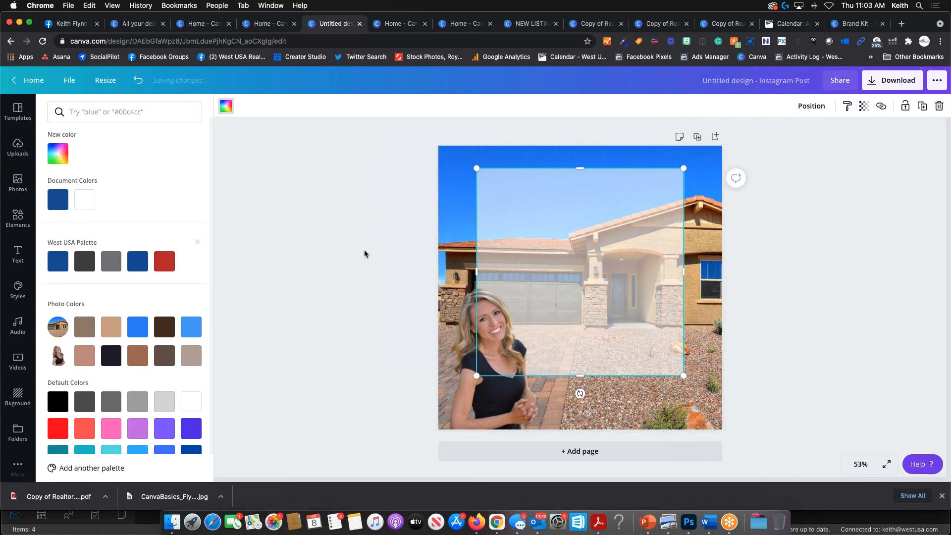
{"action": "left_click", "coordinate": [355, 210]}
{"action": "left_click", "coordinate": [480, 154]}
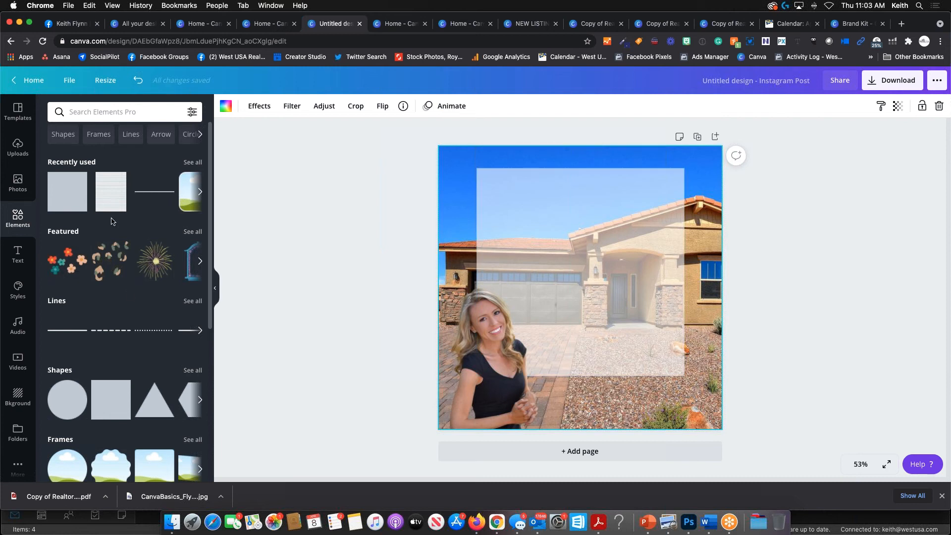
- Search Google for 'real estate review' in a new browser tab
{"action": "left_click", "coordinate": [902, 24]}
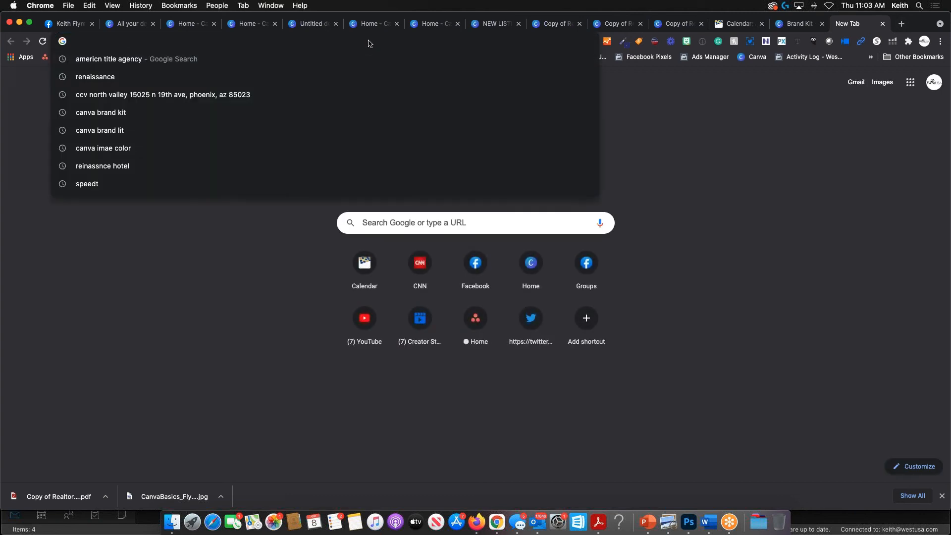
{"action": "type", "text": "real esta"}
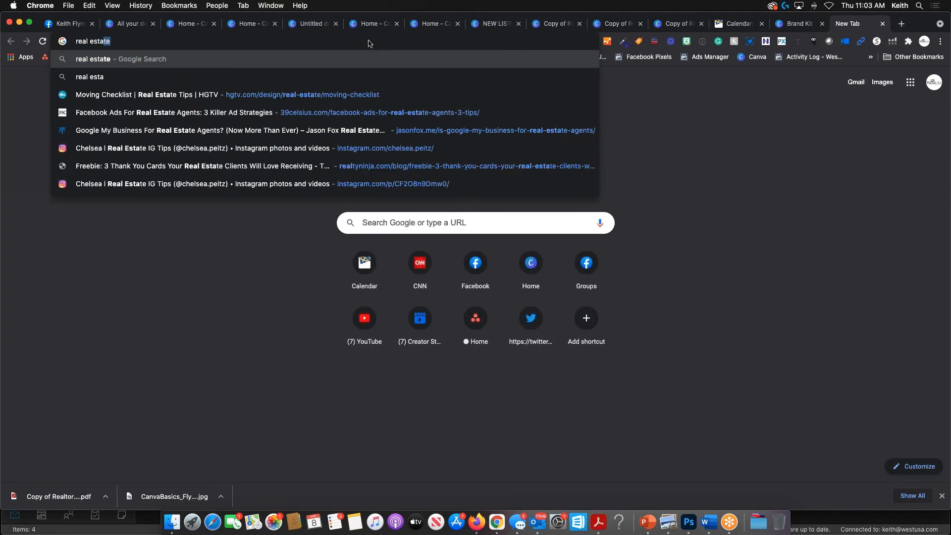
{"action": "key", "text": "Return"}
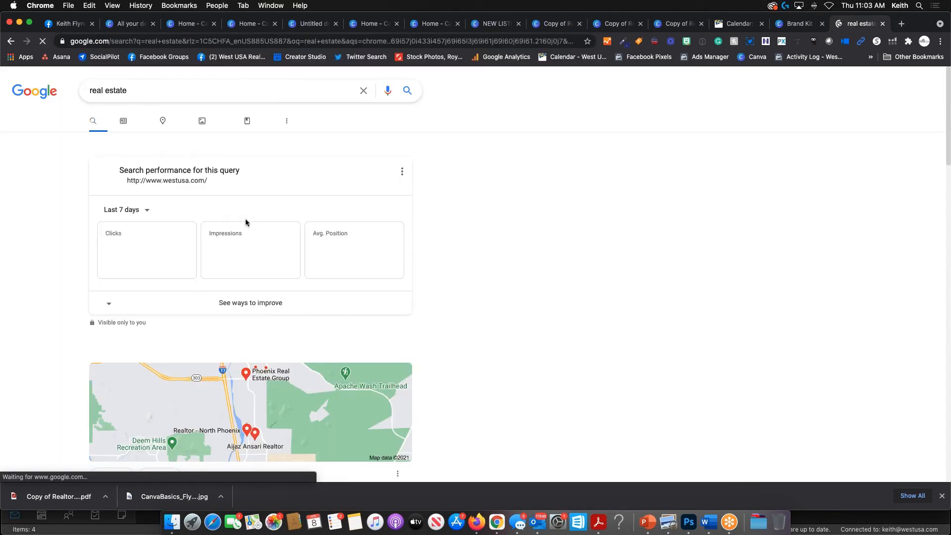
{"action": "left_click", "coordinate": [152, 86]}
{"action": "type", "text": "re"}
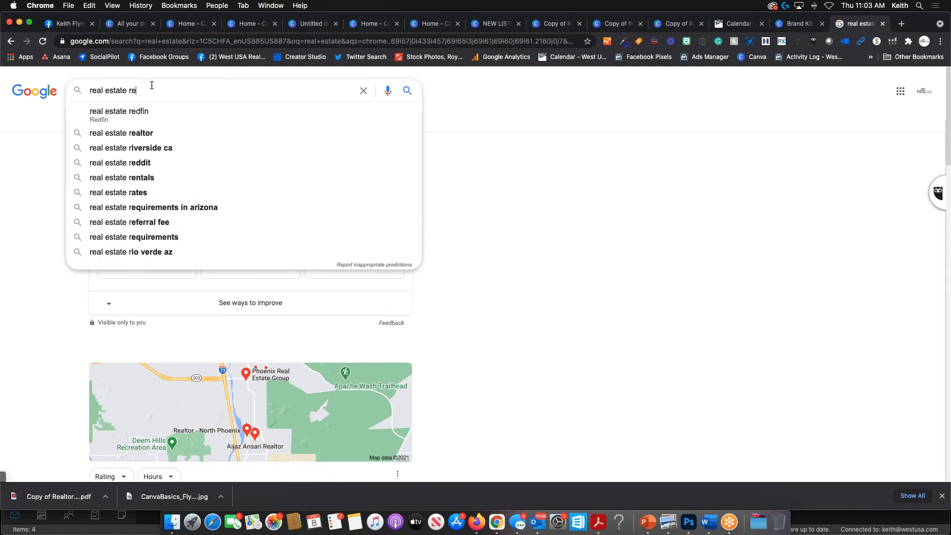
{"action": "type", "text": "view"}
{"action": "key", "text": "Return"}
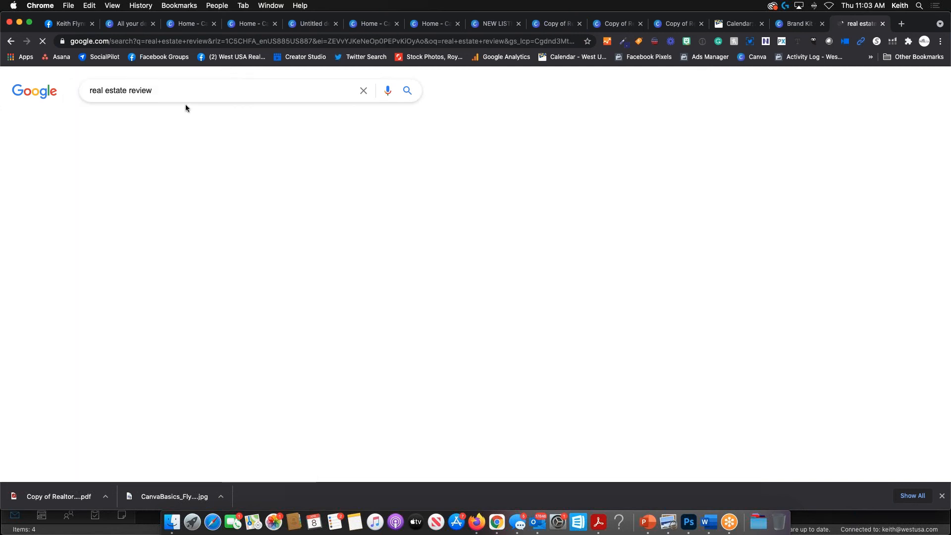
- Highlight the ad line 'Connect with a Trusted Local Agent to Guide You, Not Push You.'
{"action": "scroll", "coordinate": [284, 338], "scroll_direction": "down", "scroll_amount": 3}
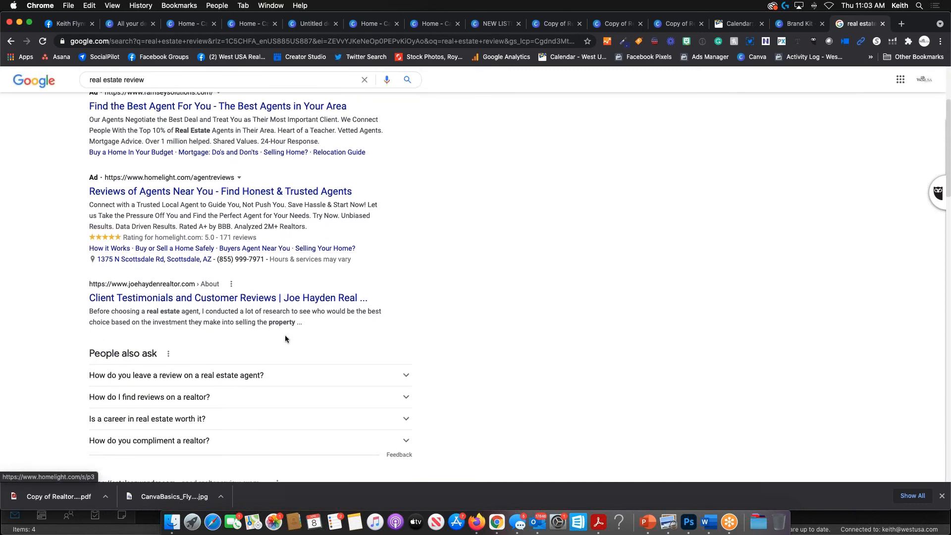
{"action": "scroll", "coordinate": [285, 339], "scroll_direction": "down", "scroll_amount": 1}
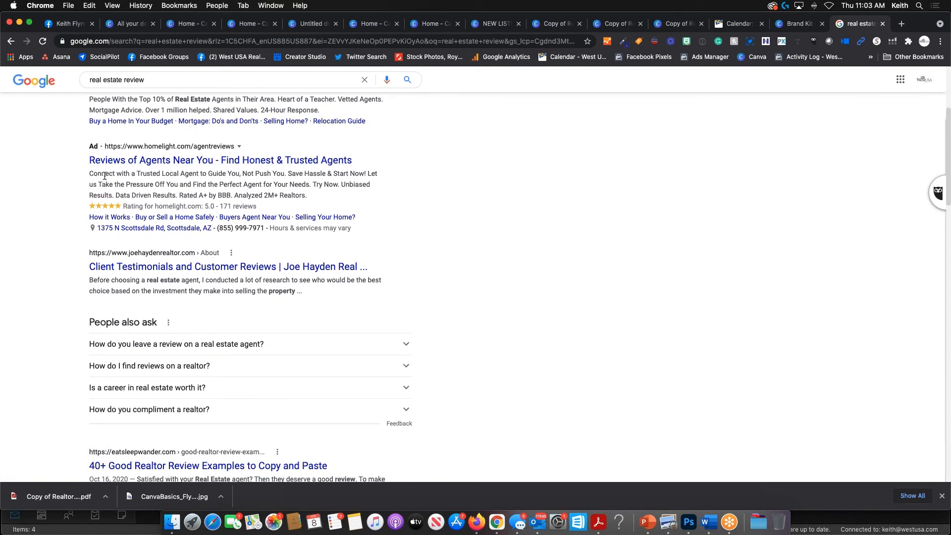
{"action": "left_click_drag", "start_coordinate": [89, 174], "coordinate": [286, 174]}
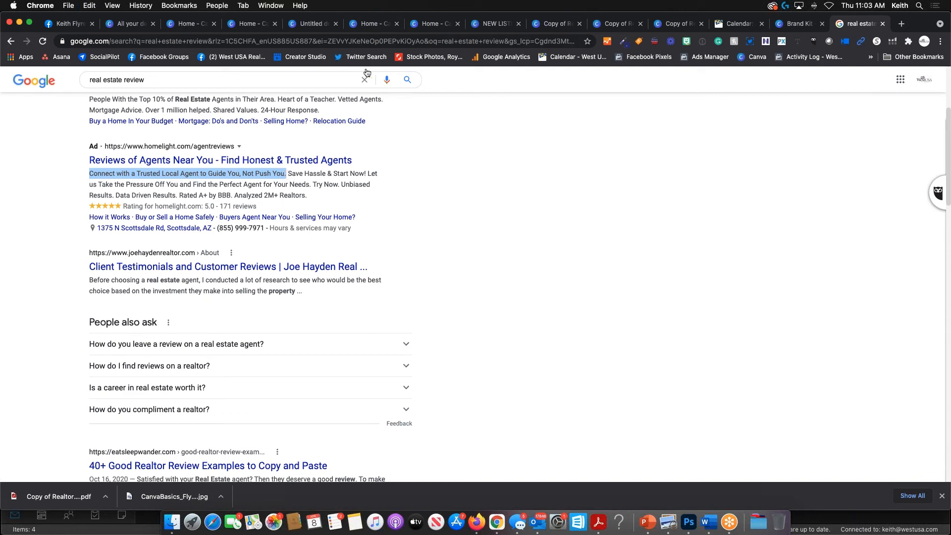
- Switch back to the browser tab holding the Instagram Post design
{"action": "left_click", "coordinate": [679, 25]}
{"action": "left_click", "coordinate": [623, 23]}
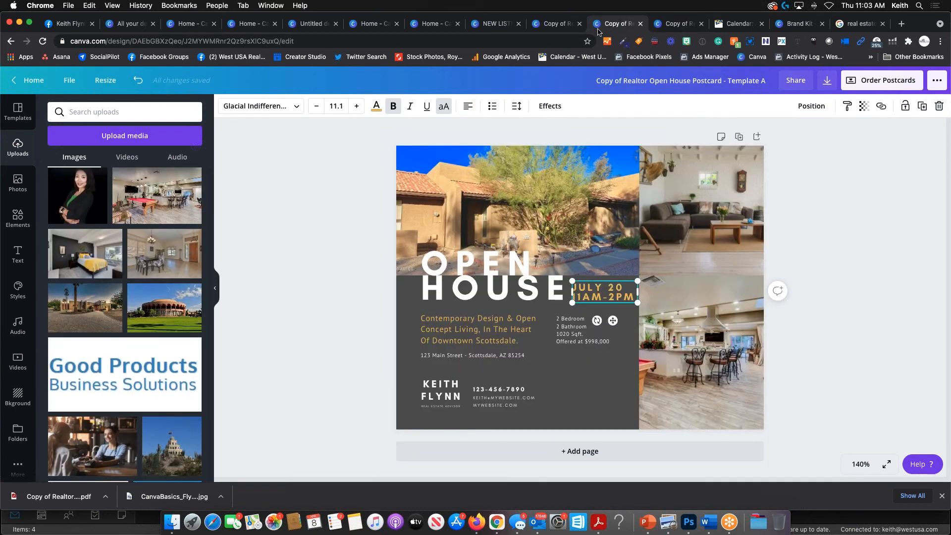
{"action": "left_click", "coordinate": [574, 26]}
{"action": "left_click", "coordinate": [505, 28]}
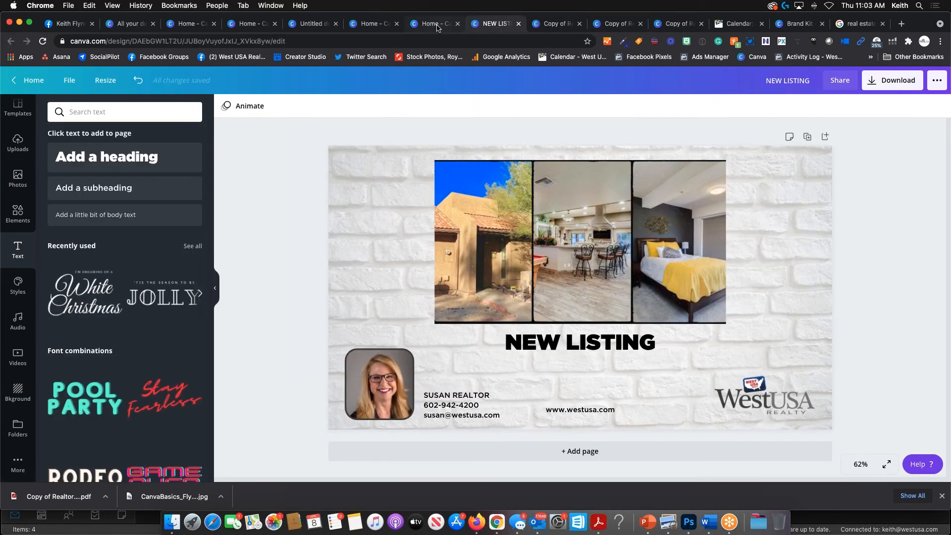
{"action": "left_click", "coordinate": [438, 27]}
{"action": "left_click", "coordinate": [375, 27]}
{"action": "left_click", "coordinate": [313, 24]}
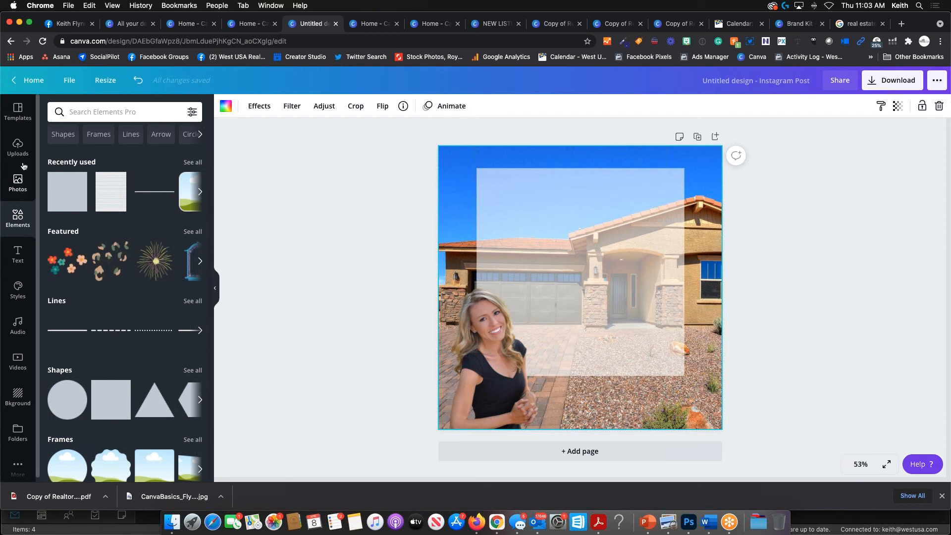
- Add a heading containing the pasted review quote
{"action": "left_click", "coordinate": [18, 254]}
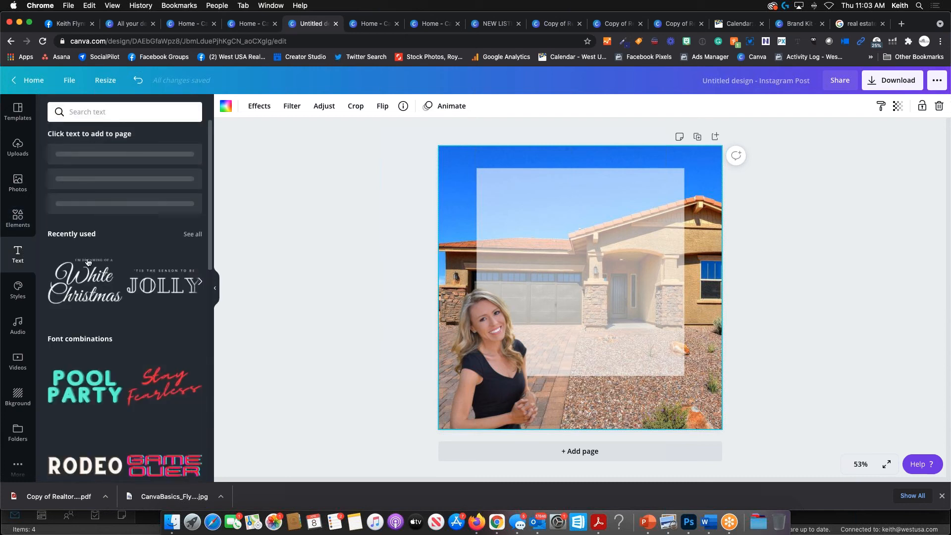
{"action": "left_click", "coordinate": [106, 157]}
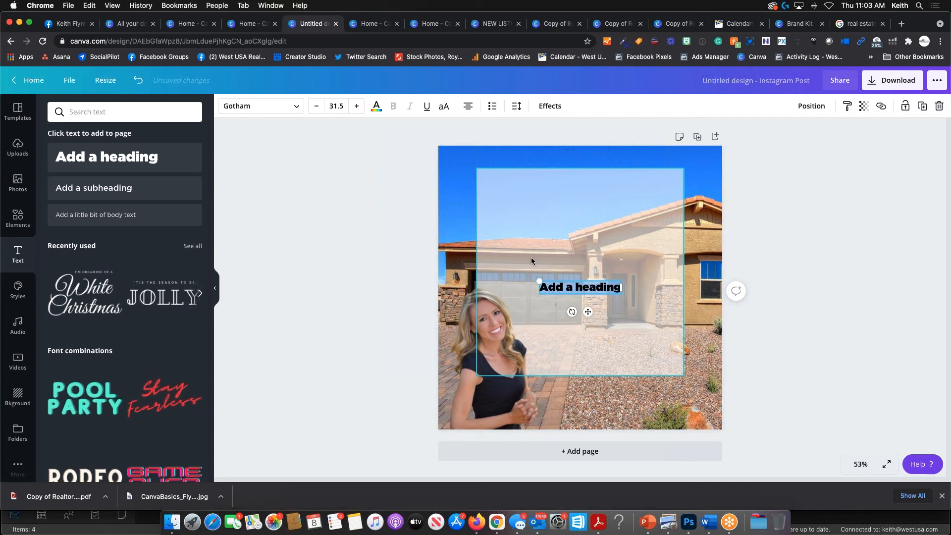
{"action": "type", "text": "Connect with a Trusted Local Agent to Guide You, Not Push You."}
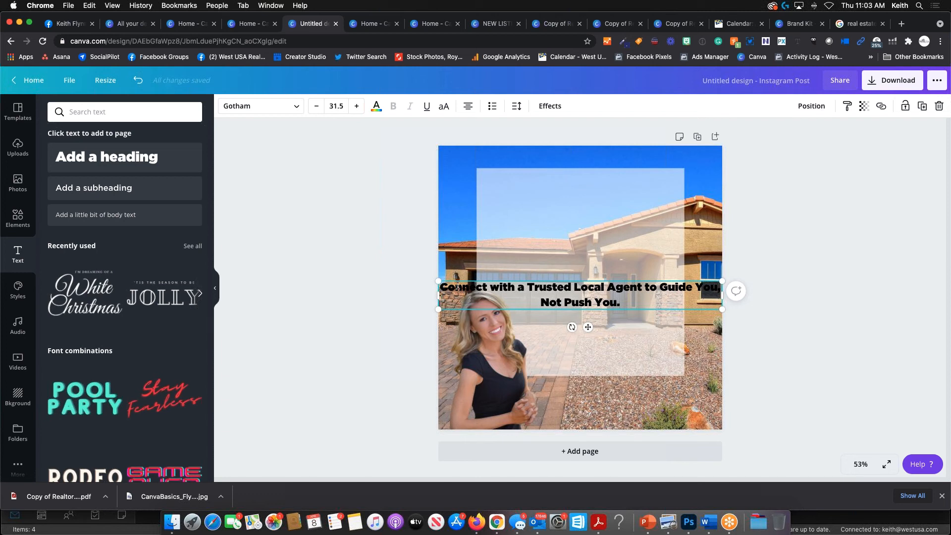
{"action": "left_click_drag", "start_coordinate": [457, 286], "coordinate": [708, 298]}
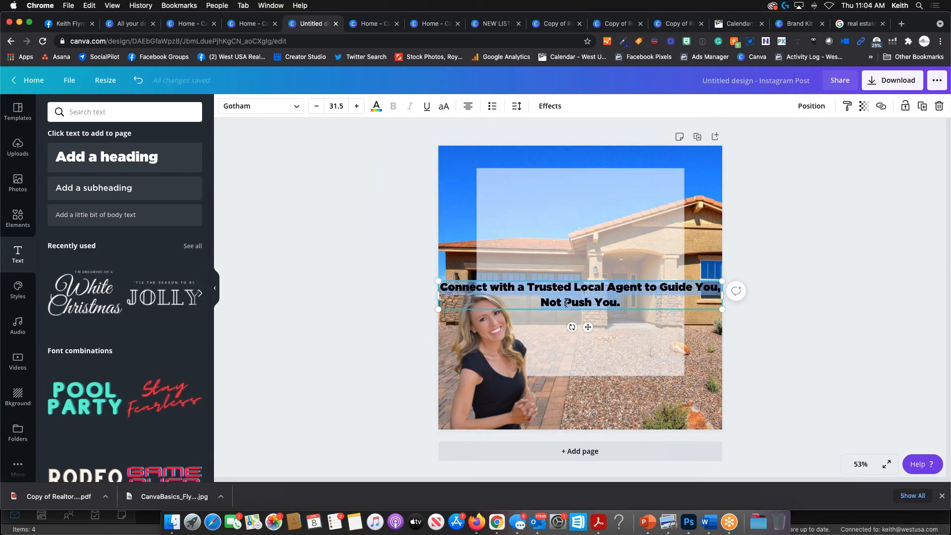
- Put 'Not Push You.' on its own line, resize the box and centre it over the square
{"action": "left_click_drag", "start_coordinate": [438, 307], "coordinate": [474, 208]}
{"action": "left_click", "coordinate": [644, 285]}
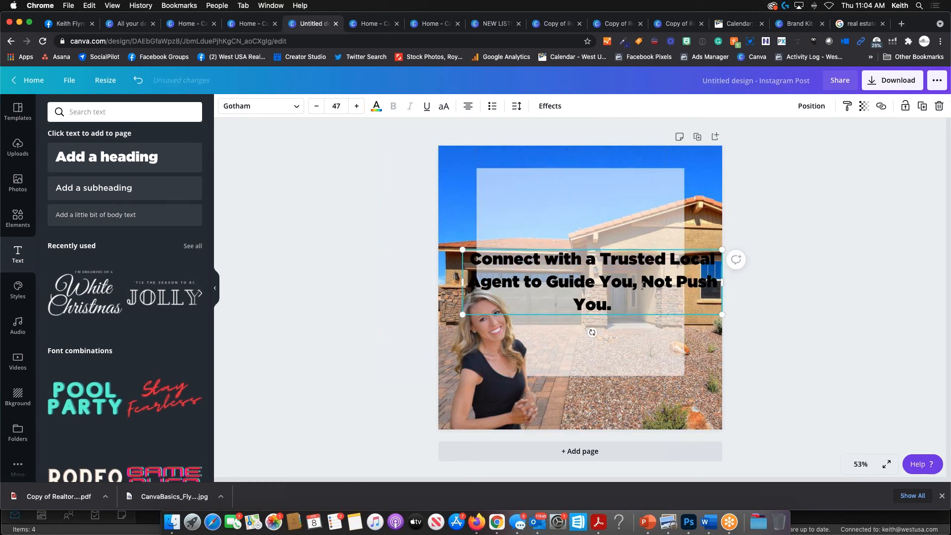
{"action": "key", "text": "Return"}
{"action": "left_click_drag", "start_coordinate": [721, 315], "coordinate": [618, 292]}
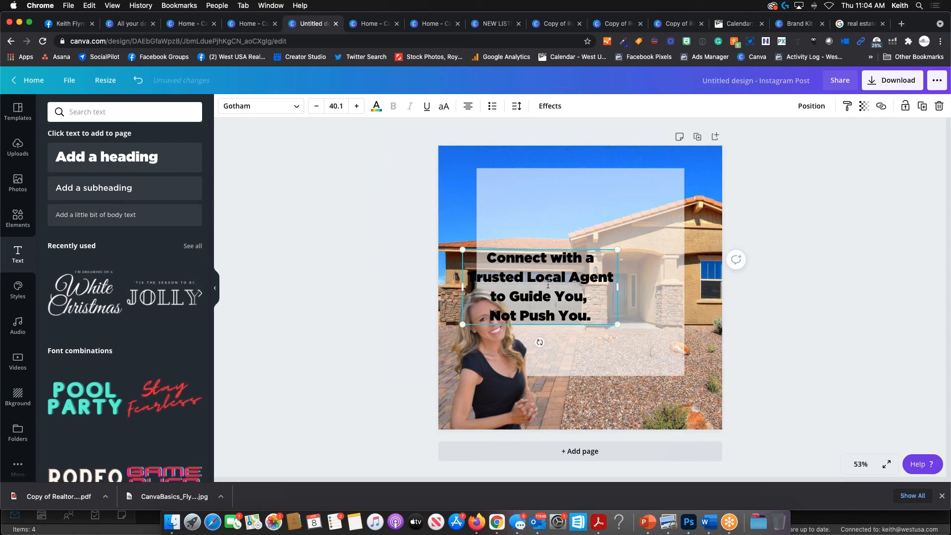
{"action": "left_click", "coordinate": [565, 187]}
{"action": "left_click_drag", "start_coordinate": [549, 276], "coordinate": [590, 247]}
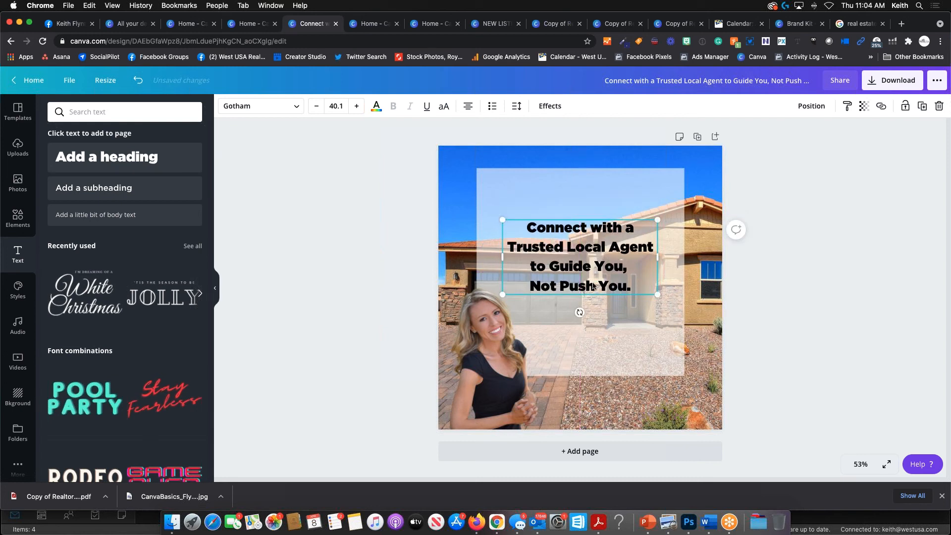
{"action": "left_click", "coordinate": [595, 321]}
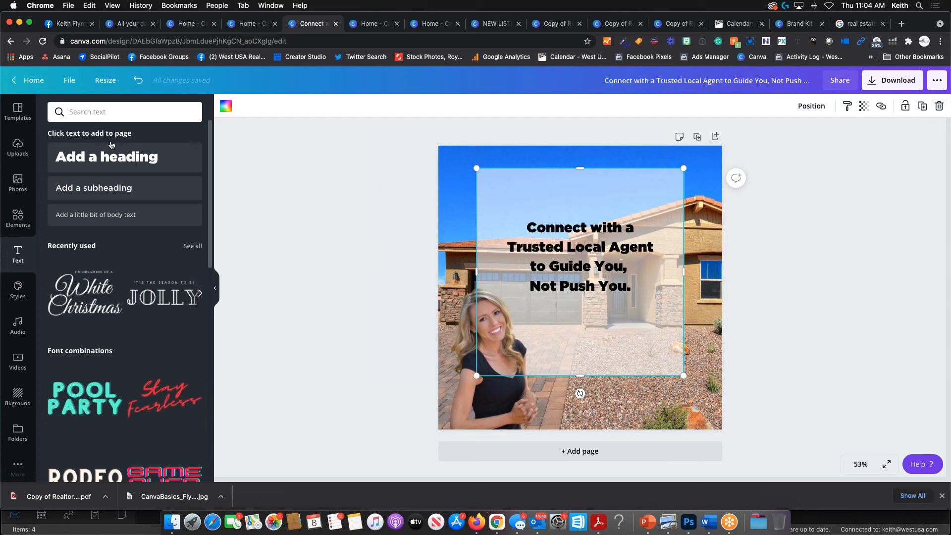
- Add a '5 star' rating graphic, shrink it and place it above the quote
{"action": "left_click", "coordinate": [18, 218]}
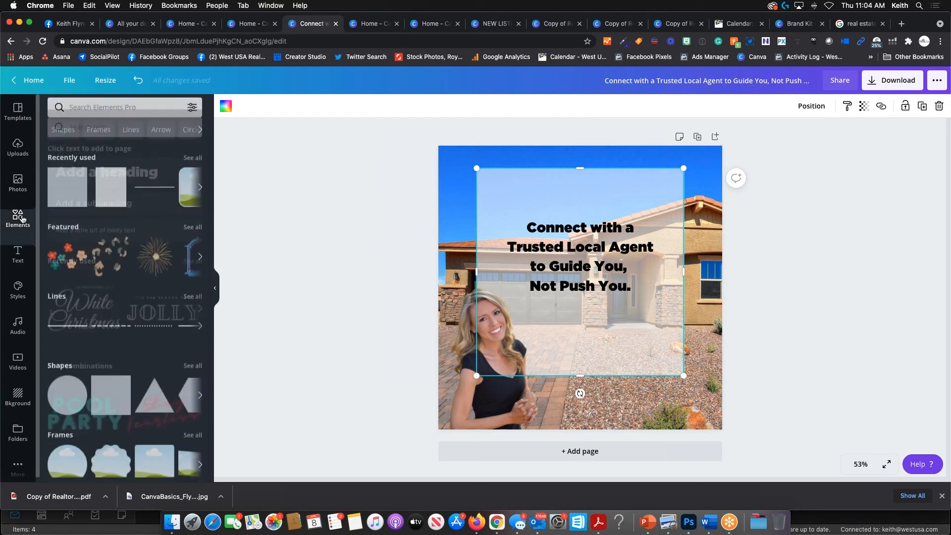
{"action": "left_click", "coordinate": [91, 113]}
{"action": "type", "text": "5 stars"}
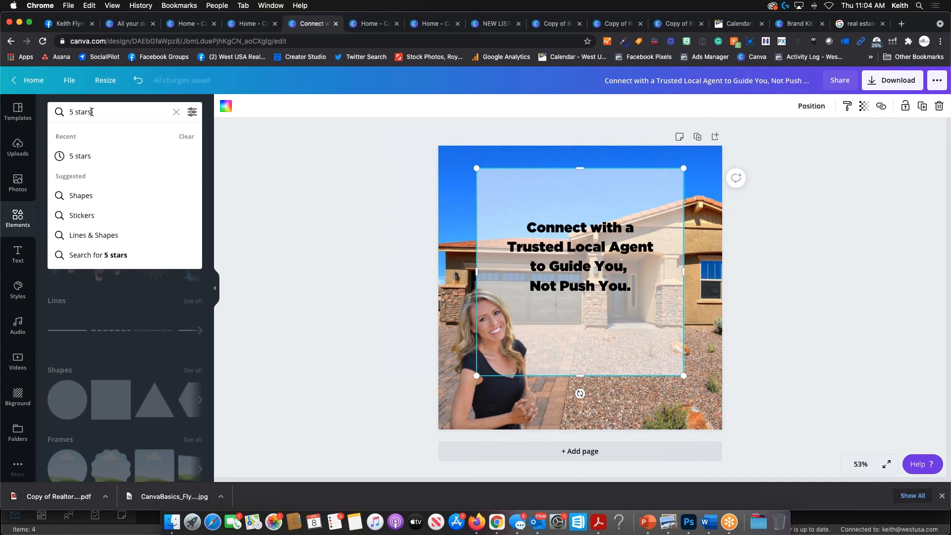
{"action": "key", "text": "Return"}
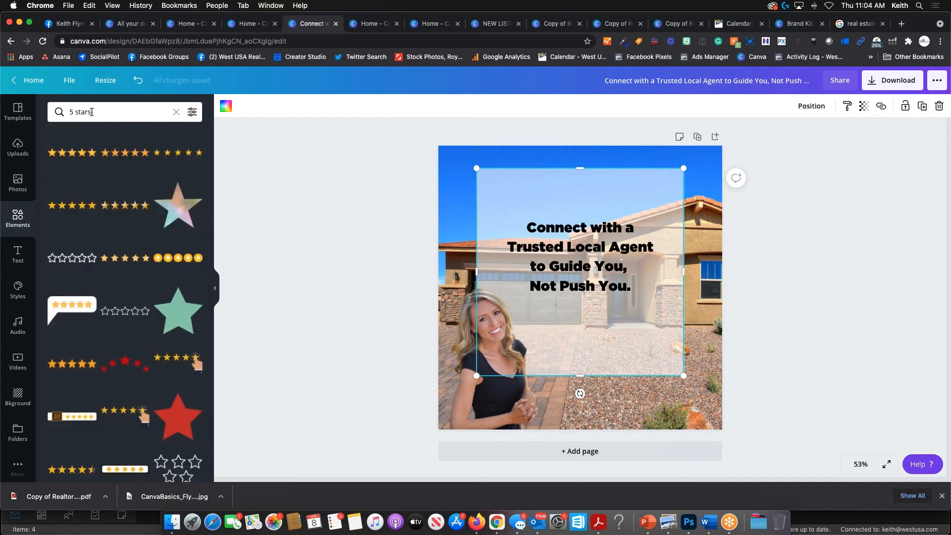
{"action": "left_click", "coordinate": [71, 154]}
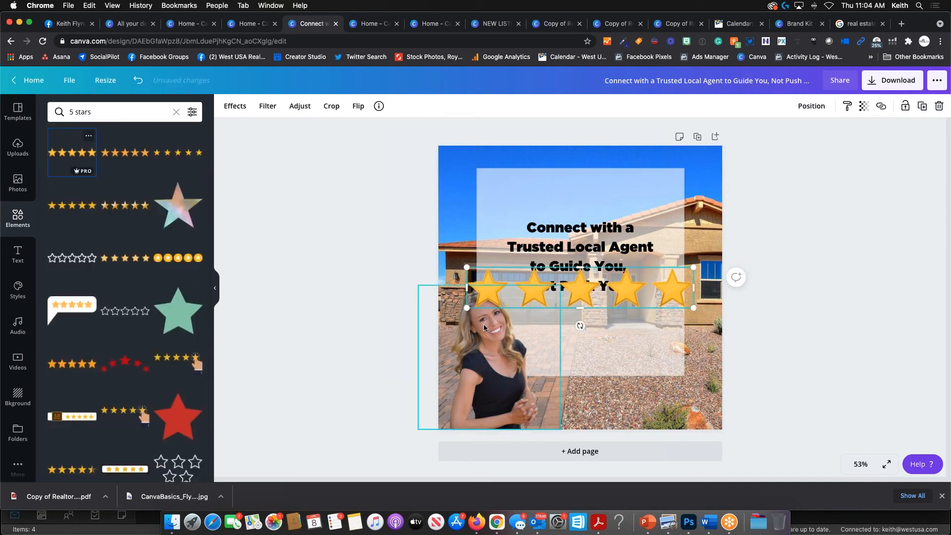
{"action": "left_click_drag", "start_coordinate": [469, 309], "coordinate": [557, 291]}
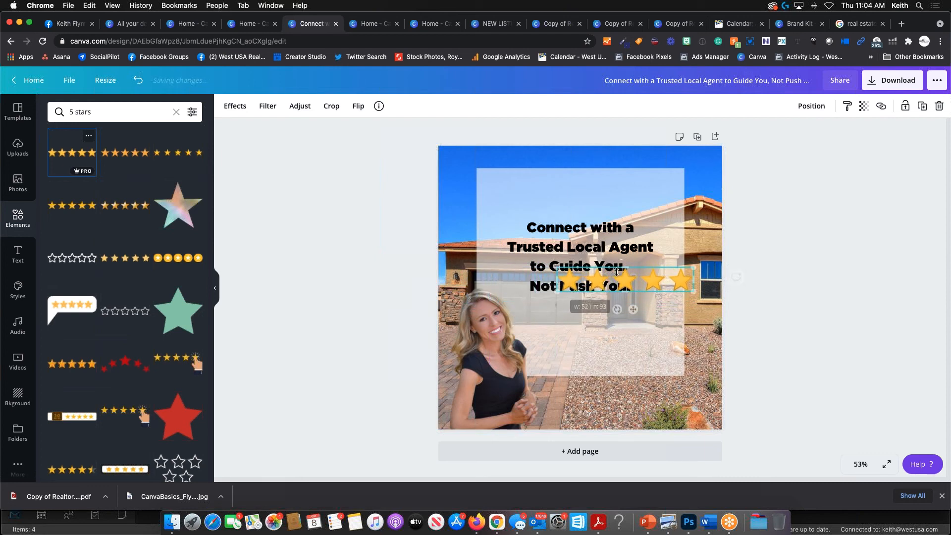
{"action": "left_click_drag", "start_coordinate": [634, 309], "coordinate": [590, 228]}
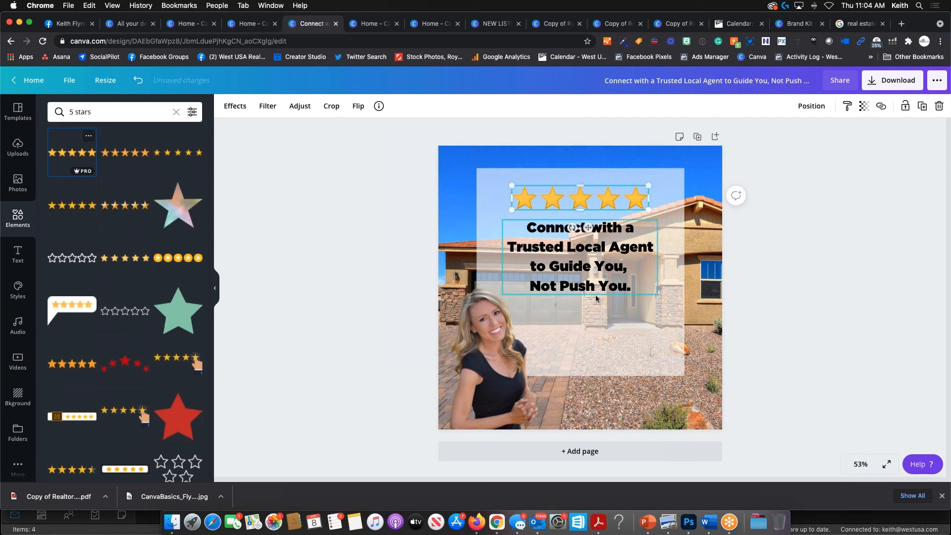
- Add a new line under the quote attributing it to the agent by name
{"action": "left_click", "coordinate": [621, 301]}
{"action": "left_click", "coordinate": [637, 288]}
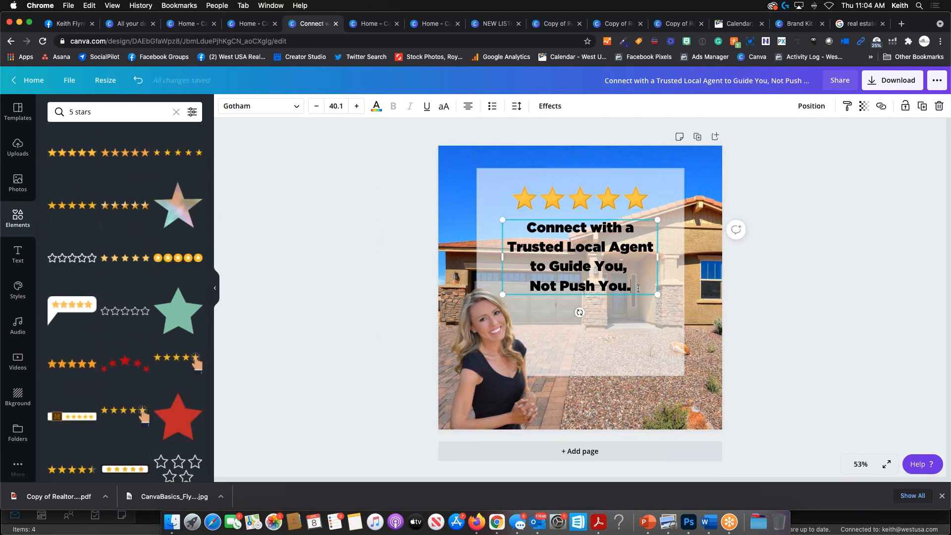
{"action": "key", "text": "Return"}
{"action": "type", "text": "- "}
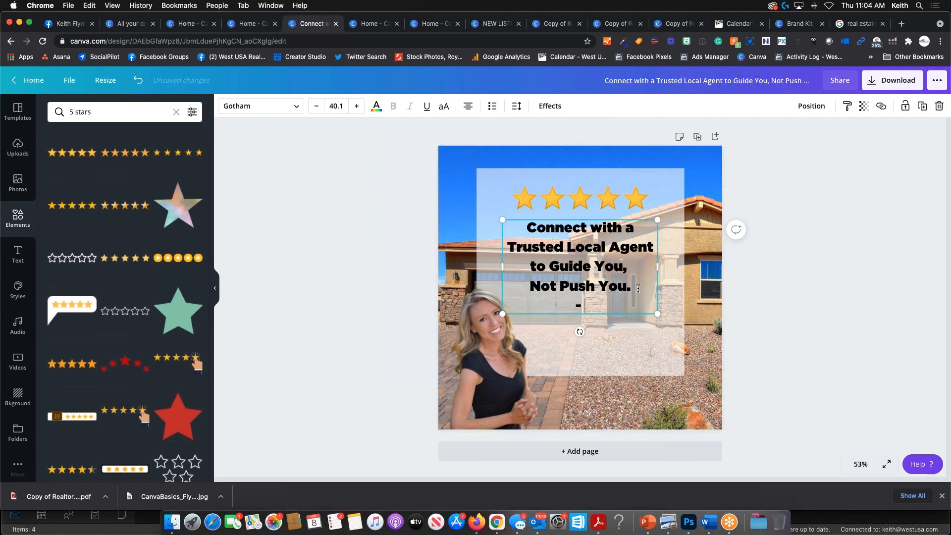
{"action": "type", "text": "Keith F"}
{"action": "left_click", "coordinate": [628, 334]}
{"action": "left_click", "coordinate": [634, 383]}
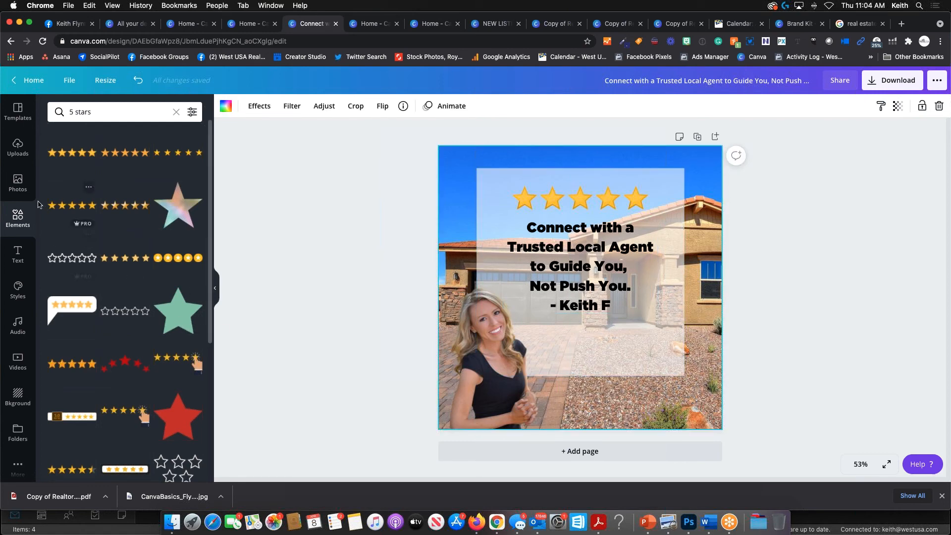
- Add the WestUSA logo from the uploaded images to the design
{"action": "left_click", "coordinate": [18, 146]}
{"action": "scroll", "coordinate": [130, 263], "scroll_direction": "down", "scroll_amount": 10}
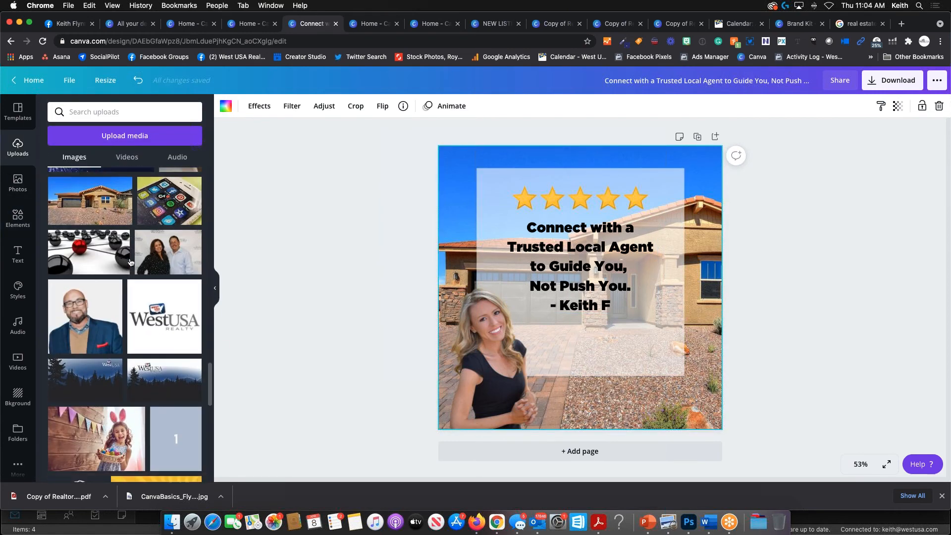
{"action": "scroll", "coordinate": [130, 263], "scroll_direction": "up", "scroll_amount": 10}
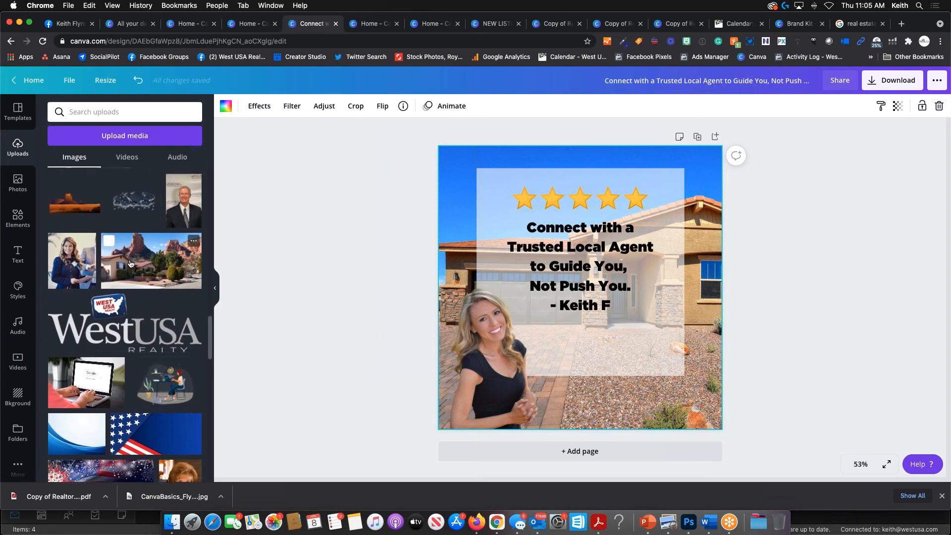
{"action": "scroll", "coordinate": [131, 263], "scroll_direction": "down", "scroll_amount": 15}
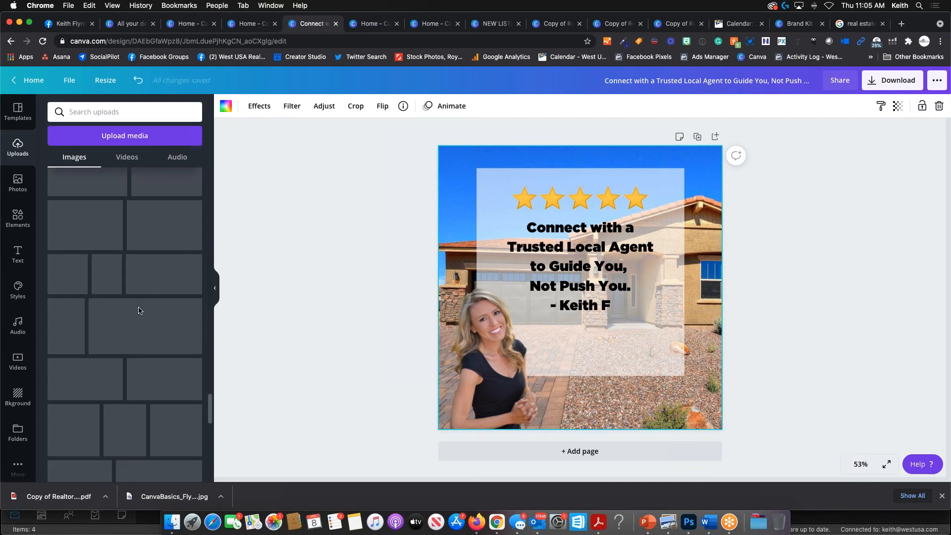
{"action": "scroll", "coordinate": [139, 311], "scroll_direction": "down", "scroll_amount": 3}
{"action": "left_click", "coordinate": [148, 426]}
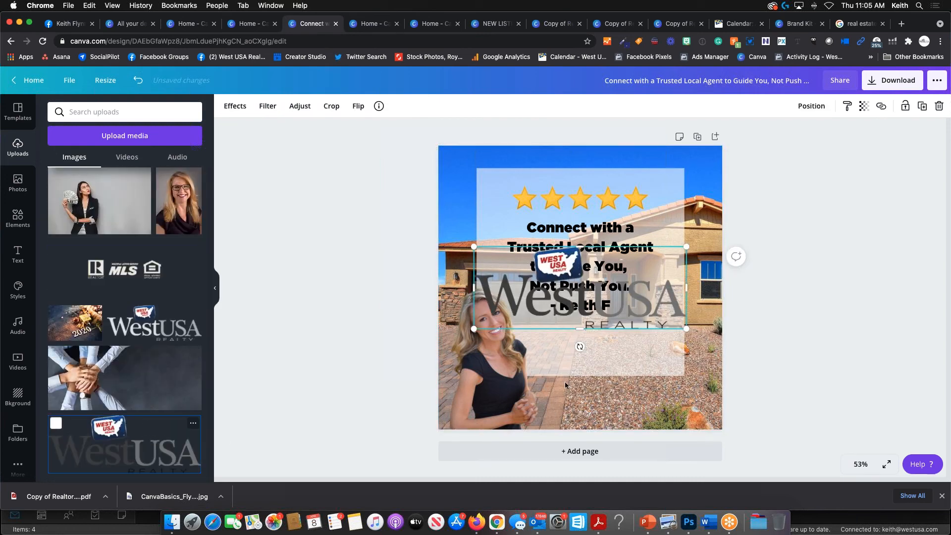
- Shrink the logo into a small mark at the pale panel's lower right, keeping its proportions
{"action": "left_click_drag", "start_coordinate": [474, 329], "coordinate": [654, 373]}
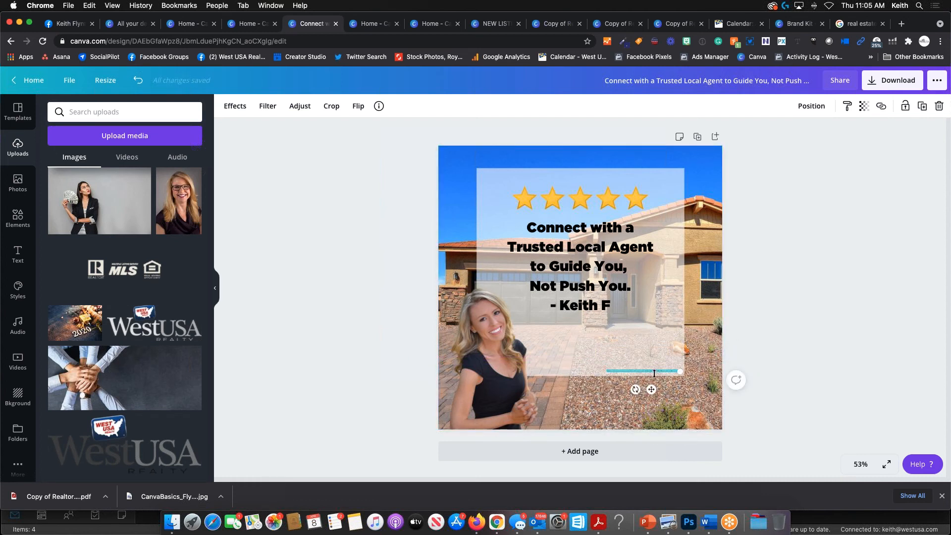
{"action": "key", "text": "super+z"}
{"action": "mouse_move", "coordinate": [655, 356]}
{"action": "left_mouse_down"}
{"action": "mouse_move", "coordinate": [655, 388]}
{"action": "mouse_move", "coordinate": [654, 356]}
{"action": "left_mouse_up"}
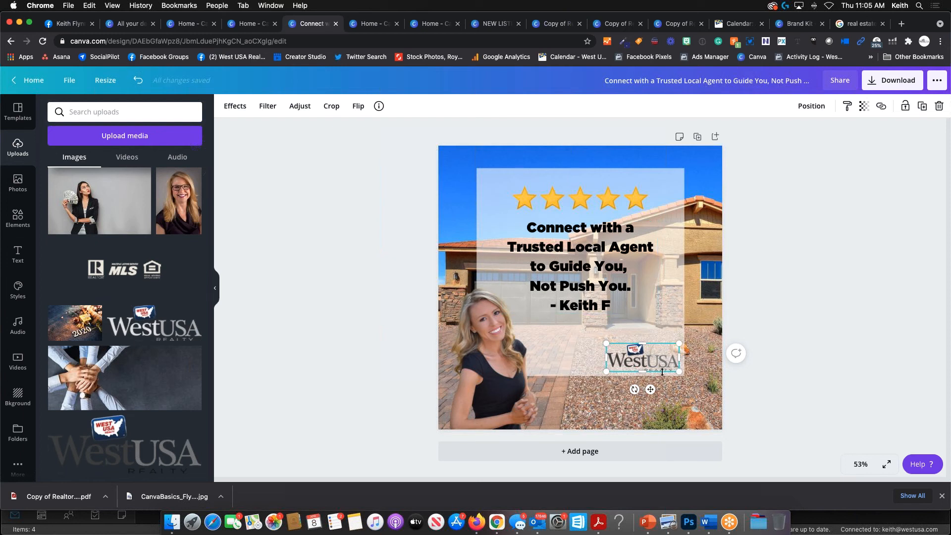
{"action": "left_click_drag", "start_coordinate": [642, 352], "coordinate": [642, 372]}
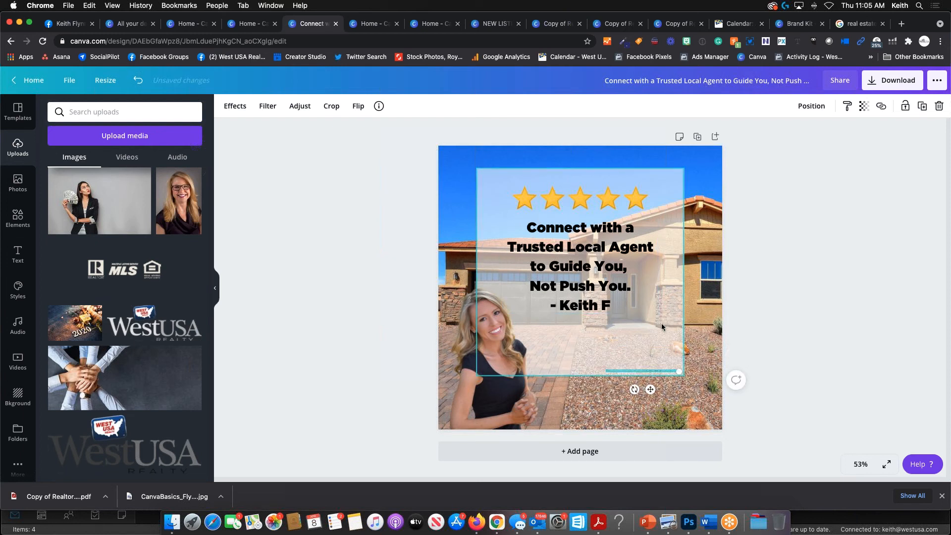
{"action": "key", "text": "super+z"}
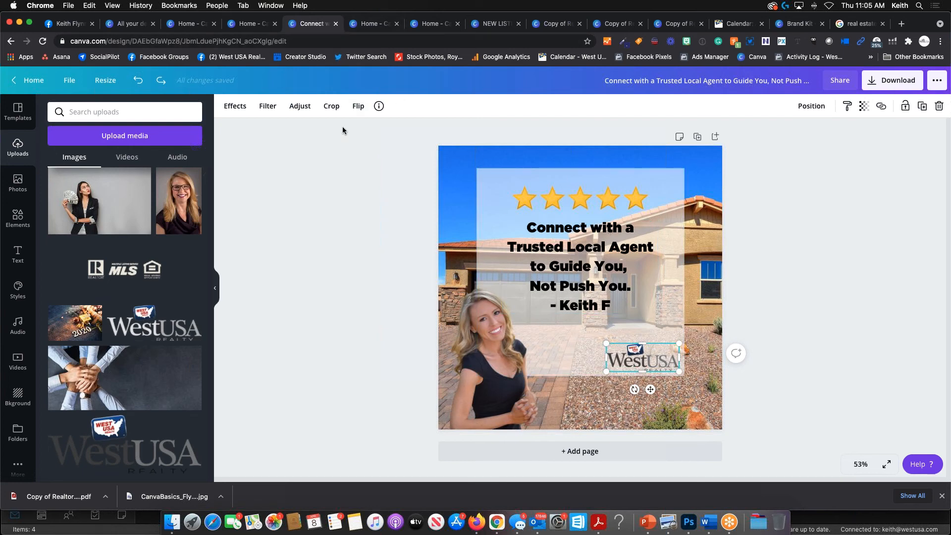
- Reload the Canva home page and reopen the 'Connect with a Trusted Local Agent' design
{"action": "left_click", "coordinate": [105, 25]}
{"action": "left_click", "coordinate": [69, 84]}
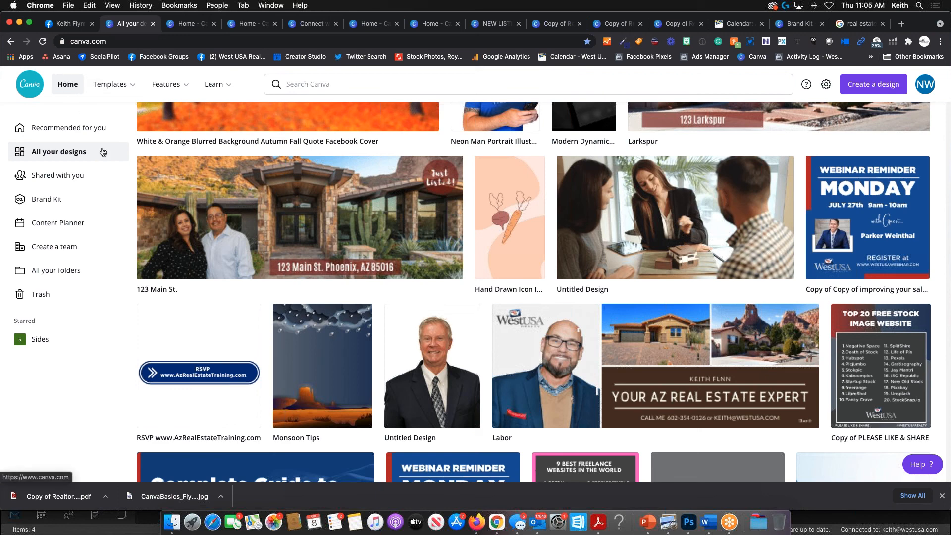
{"action": "scroll", "coordinate": [306, 376], "scroll_direction": "down", "scroll_amount": 3}
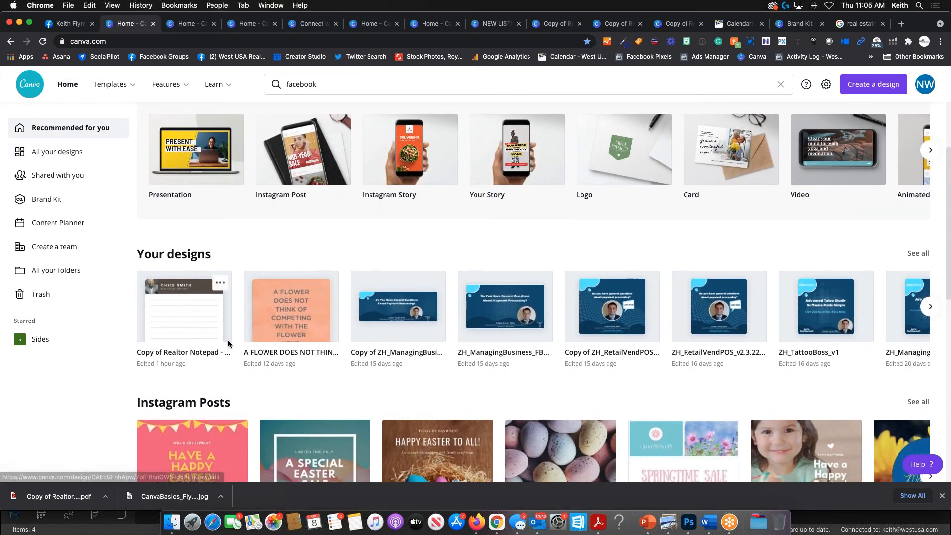
{"action": "key", "text": "super+r"}
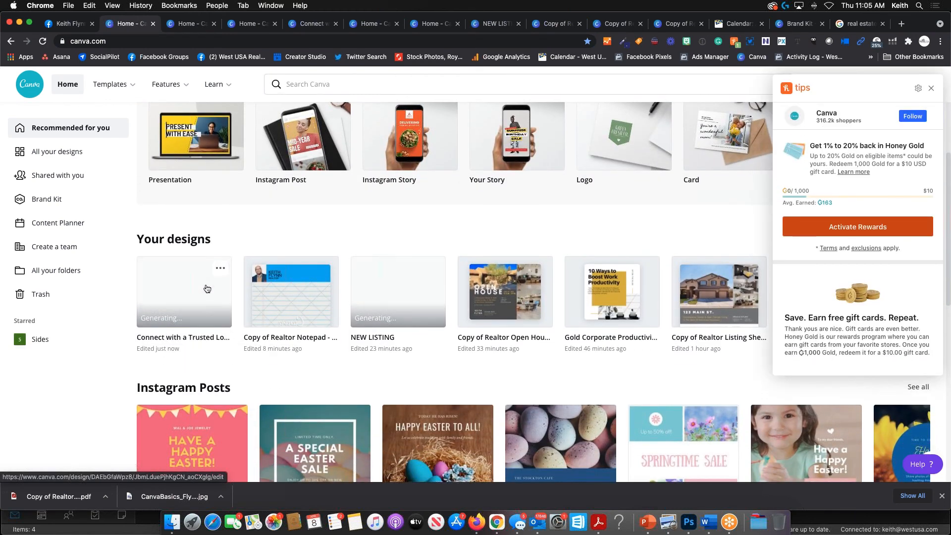
{"action": "left_click", "coordinate": [191, 296]}
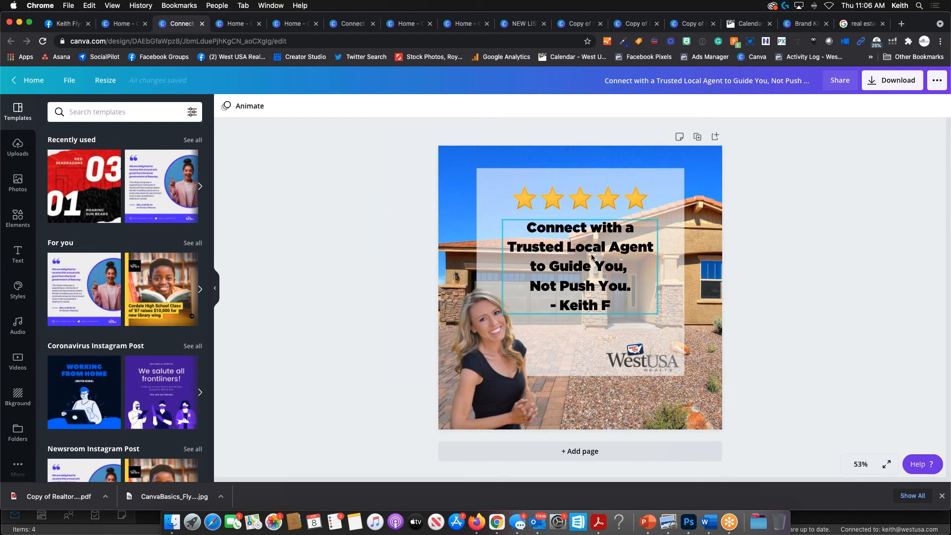
- Nudge the realtor photo slightly left, check the download options, then dismiss them
{"action": "left_click_drag", "start_coordinate": [492, 342], "coordinate": [489, 346]}
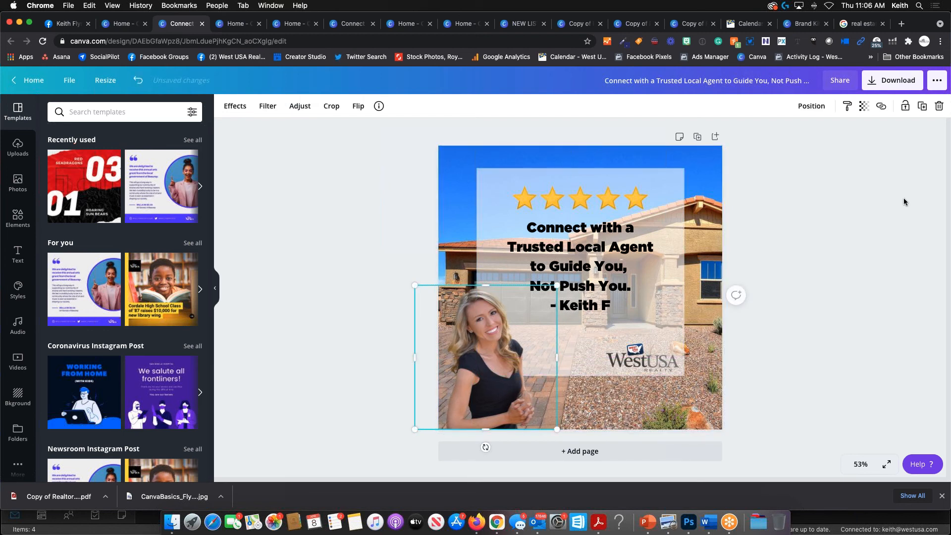
{"action": "left_click", "coordinate": [901, 88]}
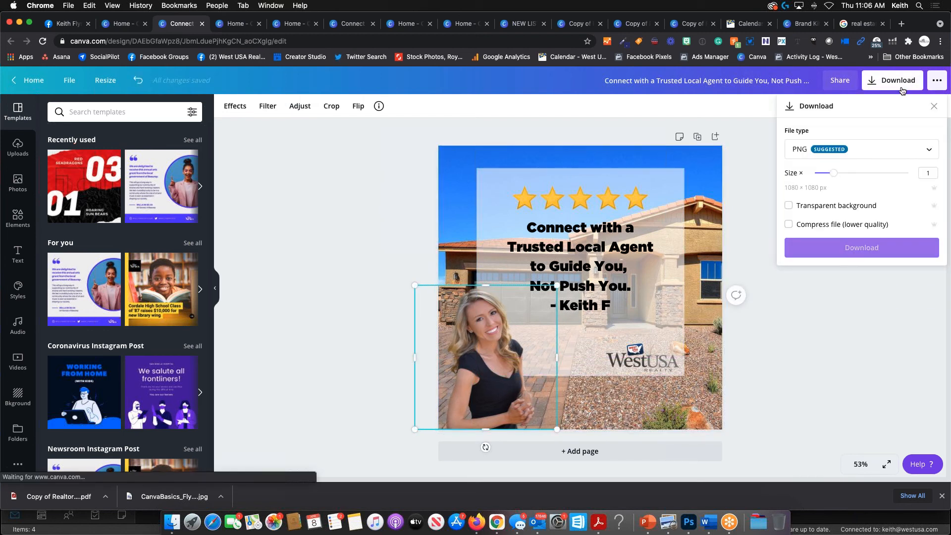
{"action": "left_click", "coordinate": [835, 303]}
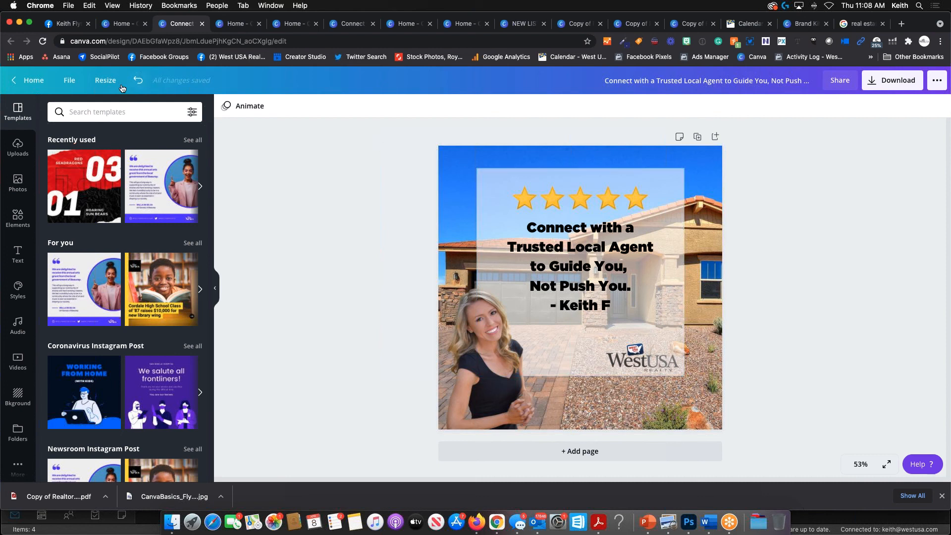
- Copy and resize the post to the Instagram Story format (1080 × 1920)
{"action": "left_click", "coordinate": [103, 82]}
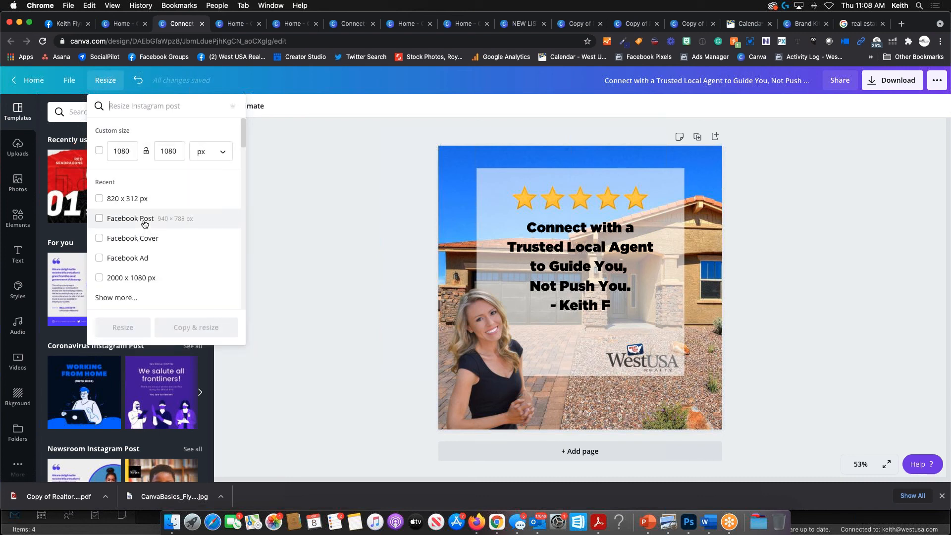
{"action": "left_click", "coordinate": [150, 106]}
{"action": "type", "text": "Instagram"}
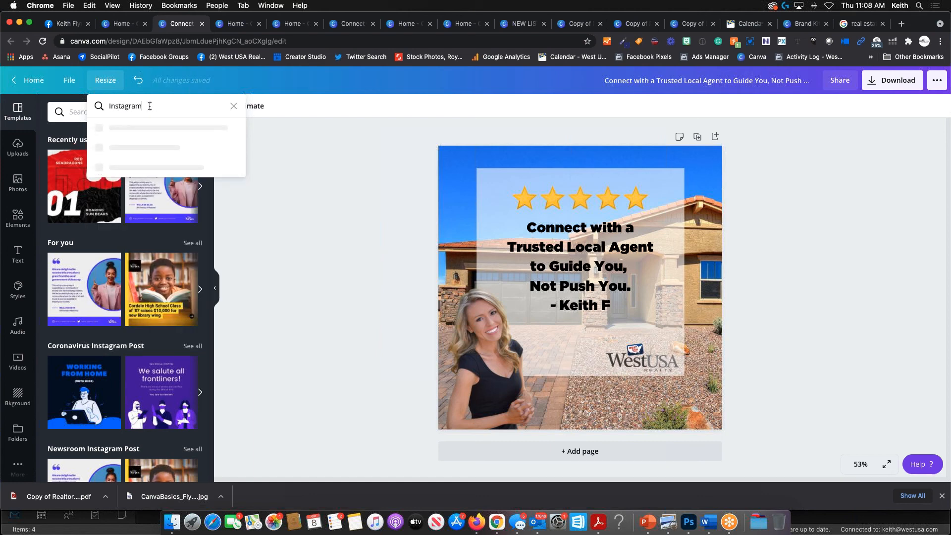
{"action": "type", "text": " stories"}
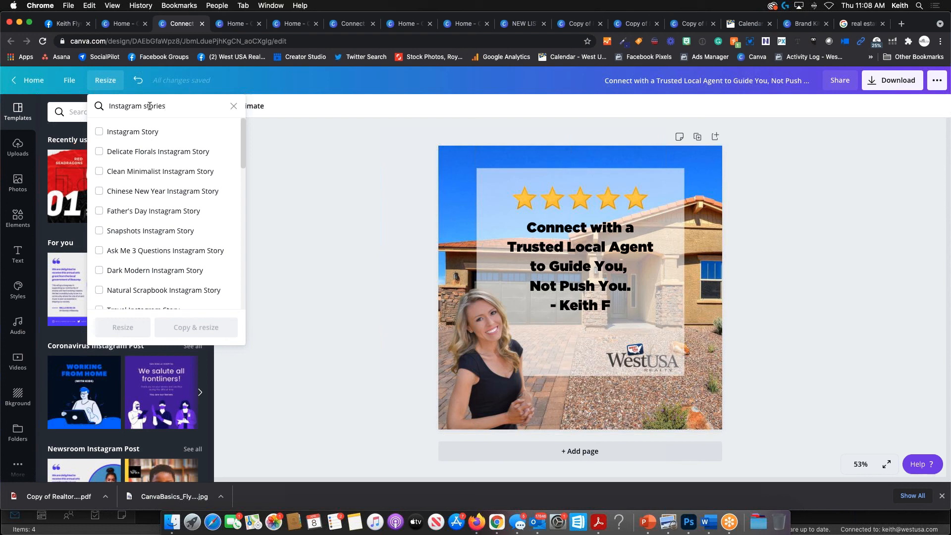
{"action": "key", "text": "BackSpace"}
{"action": "key", "text": "BackSpace"}
{"action": "key", "text": "BackSpace"}
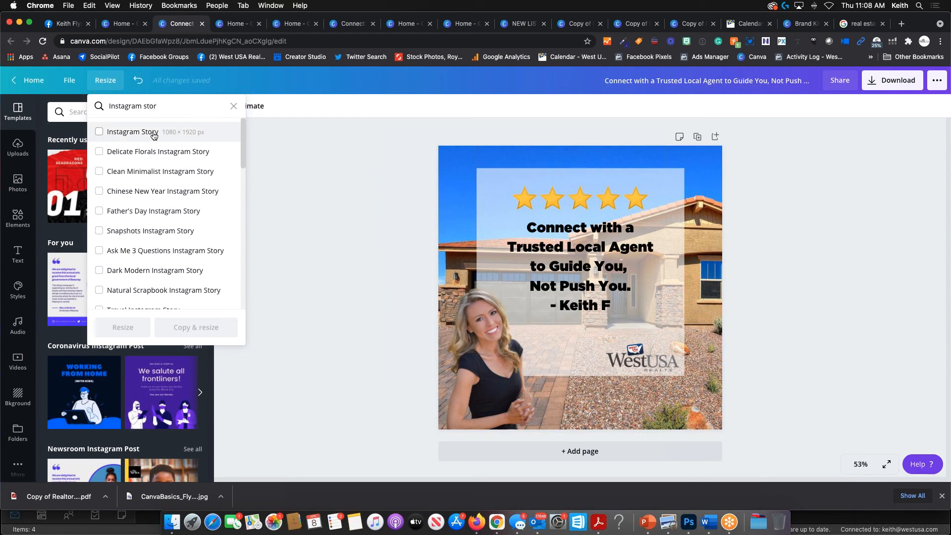
{"action": "left_click", "coordinate": [153, 135]}
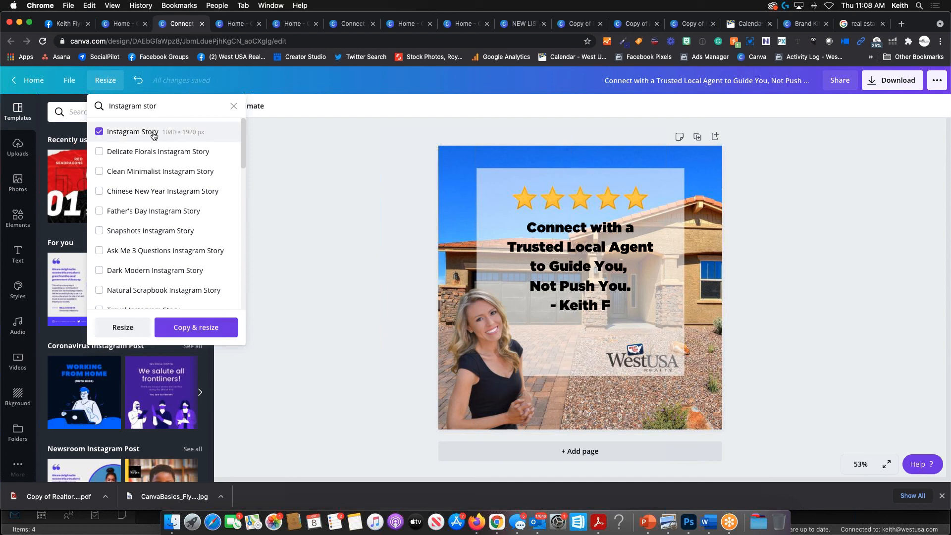
{"action": "left_click", "coordinate": [198, 328]}
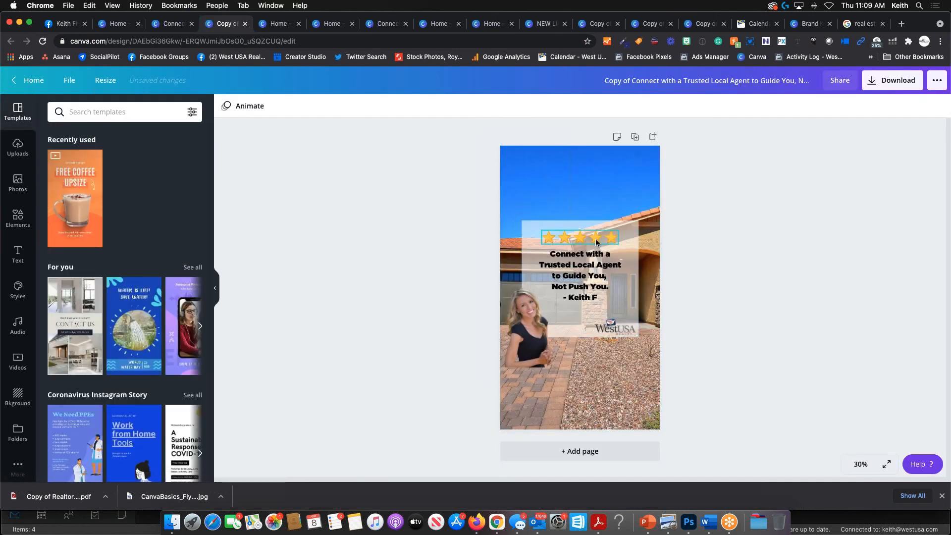
- Lower the realtor photo in the story, then retitle the original design as the reviewer's name plus 'Review 4.8.21'
{"action": "left_click_drag", "start_coordinate": [530, 331], "coordinate": [529, 381]}
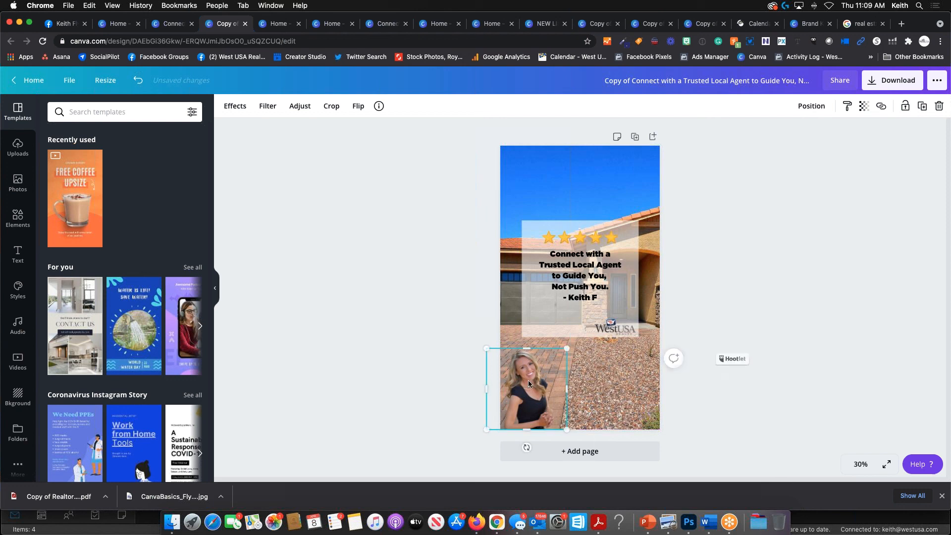
{"action": "left_click", "coordinate": [179, 25]}
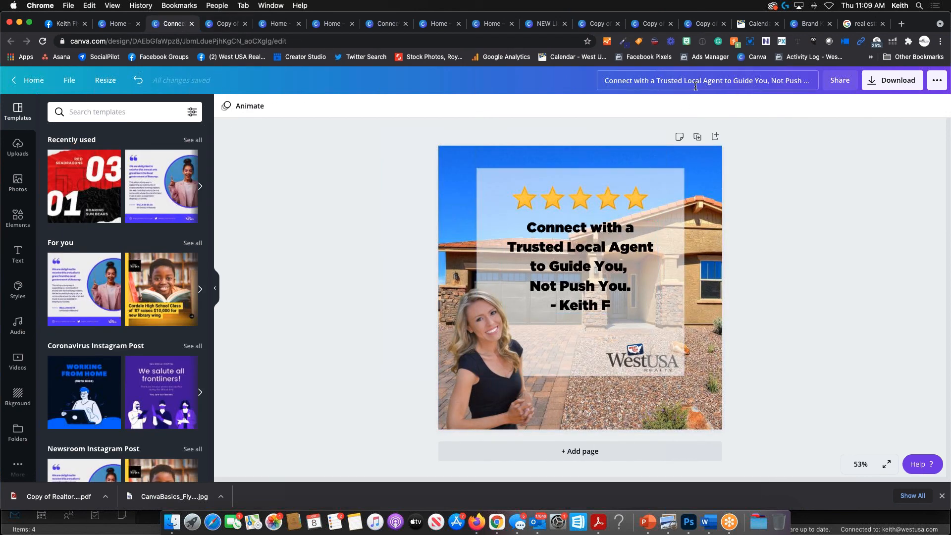
{"action": "left_click_drag", "start_coordinate": [605, 81], "coordinate": [863, 86]}
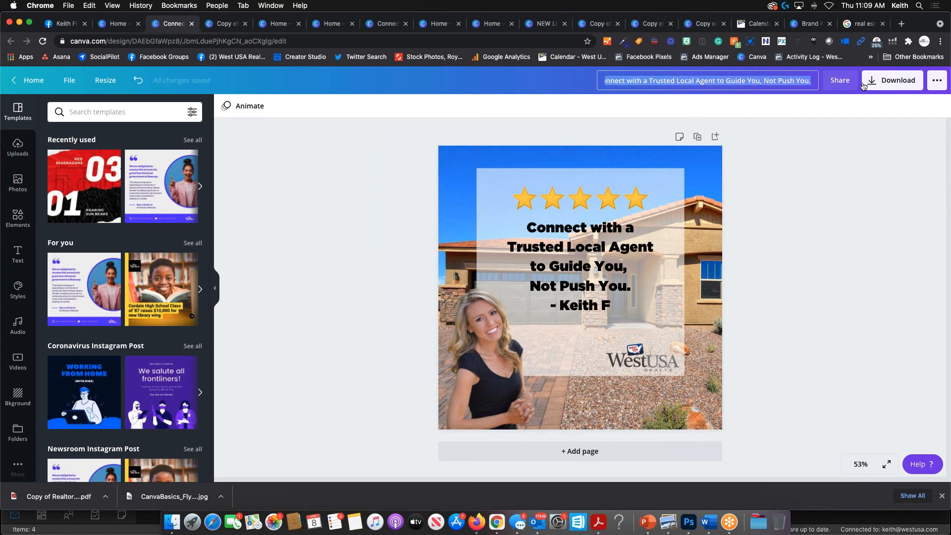
{"action": "key", "text": "BackSpace"}
{"action": "type", "text": "Bri Rebiew"}
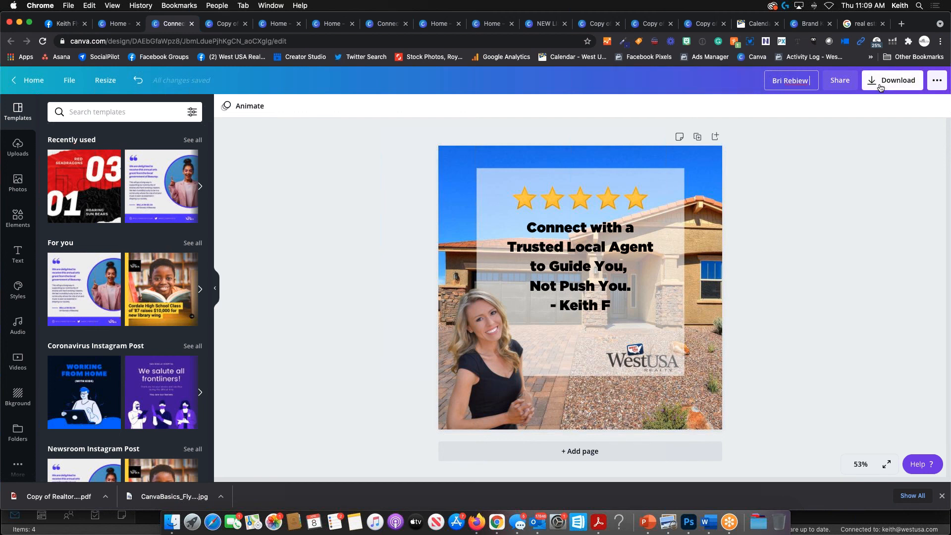
{"action": "key", "text": "BackSpace"}
{"action": "key", "text": "BackSpace"}
{"action": "key", "text": "BackSpace"}
{"action": "key", "text": "BackSpace"}
{"action": "type", "text": "view 4.8.21"}
{"action": "key", "text": "Return"}
- In the Story copy, enlarge the realtor photo and shift it slightly left
{"action": "left_click", "coordinate": [221, 23]}
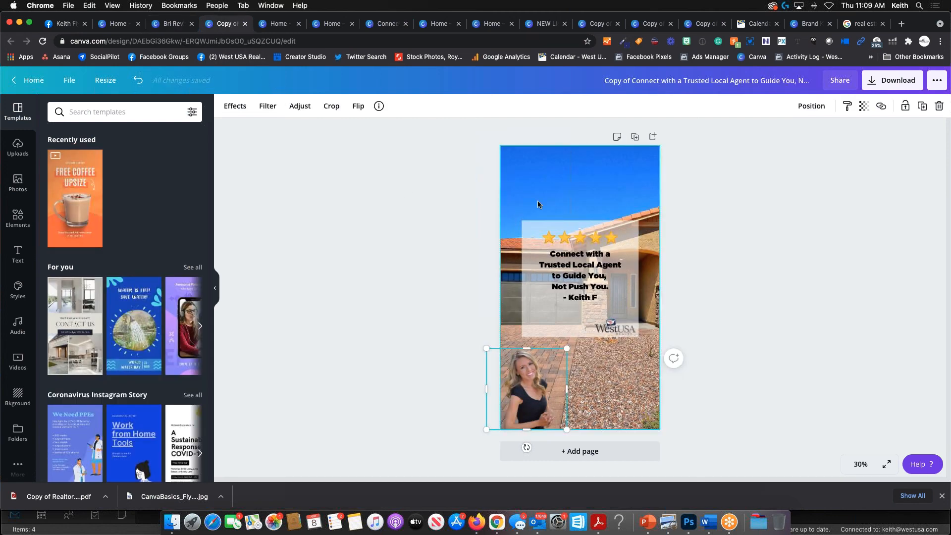
{"action": "left_click_drag", "start_coordinate": [567, 349], "coordinate": [606, 293]}
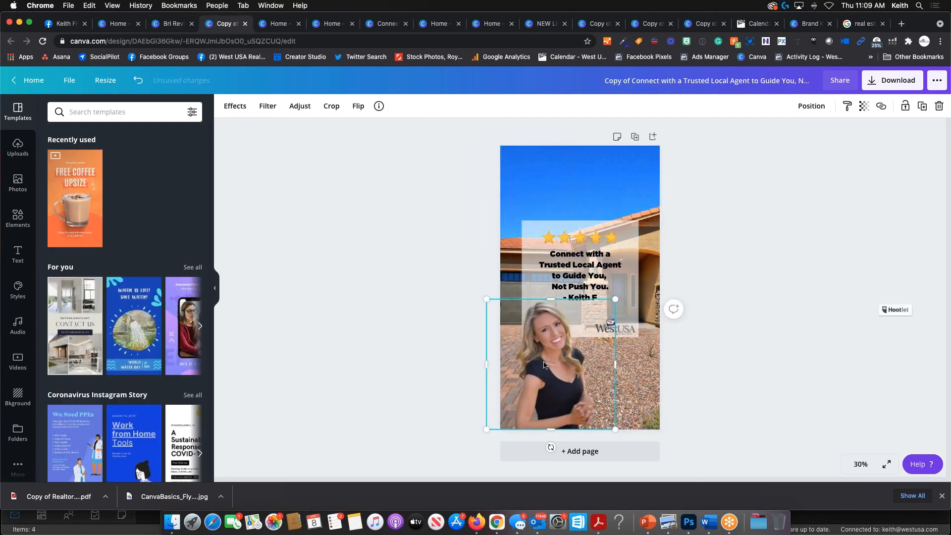
{"action": "left_click_drag", "start_coordinate": [547, 366], "coordinate": [533, 365]}
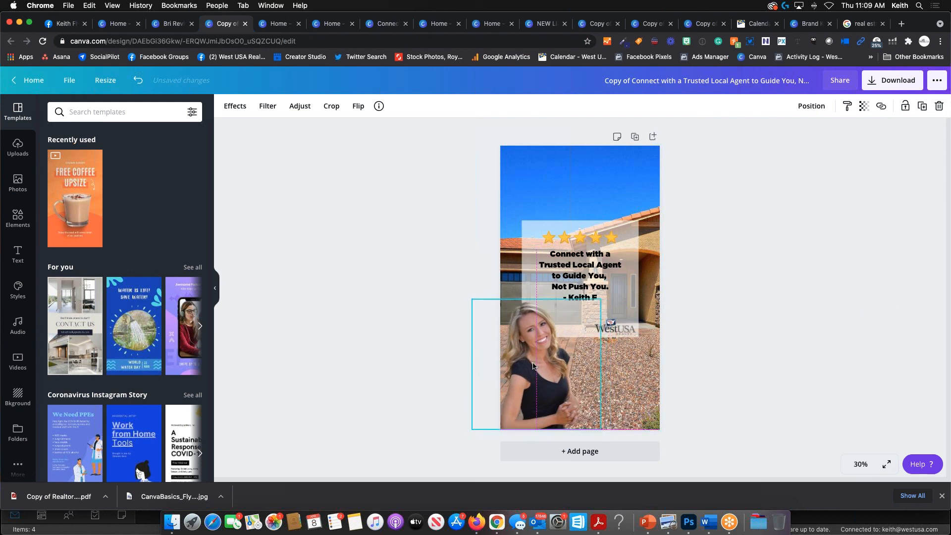
{"action": "left_click", "coordinate": [627, 223]}
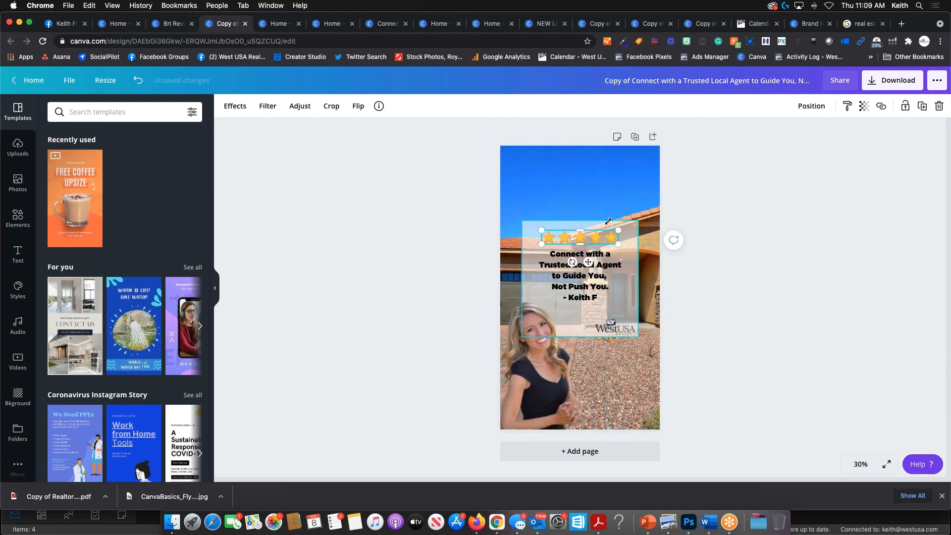
{"action": "left_click_drag", "start_coordinate": [580, 230], "coordinate": [585, 178]}
{"action": "left_click_drag", "start_coordinate": [583, 205], "coordinate": [582, 227]}
{"action": "key", "text": "super+z"}
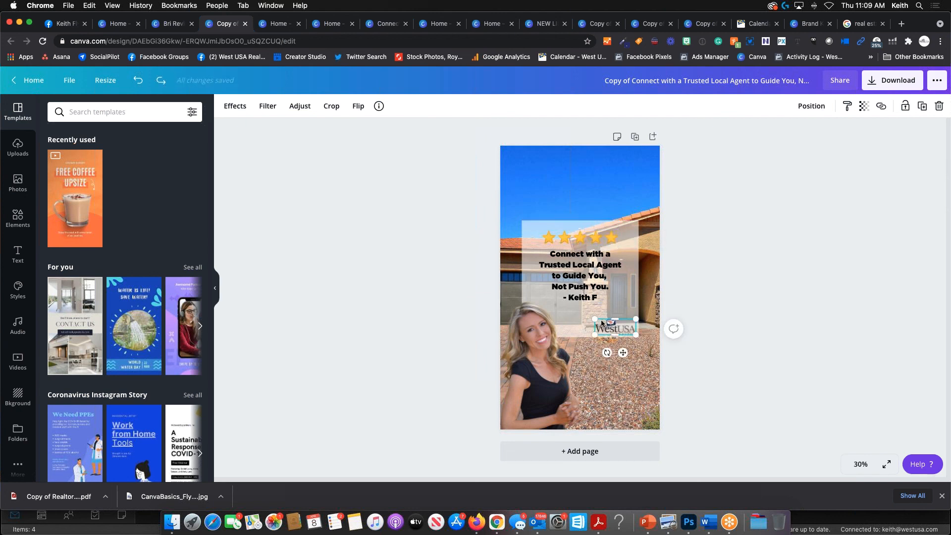
- Move the WestUSA logo up into the sky and stretch the translucent panel taller
{"action": "left_click_drag", "start_coordinate": [615, 336], "coordinate": [588, 204]}
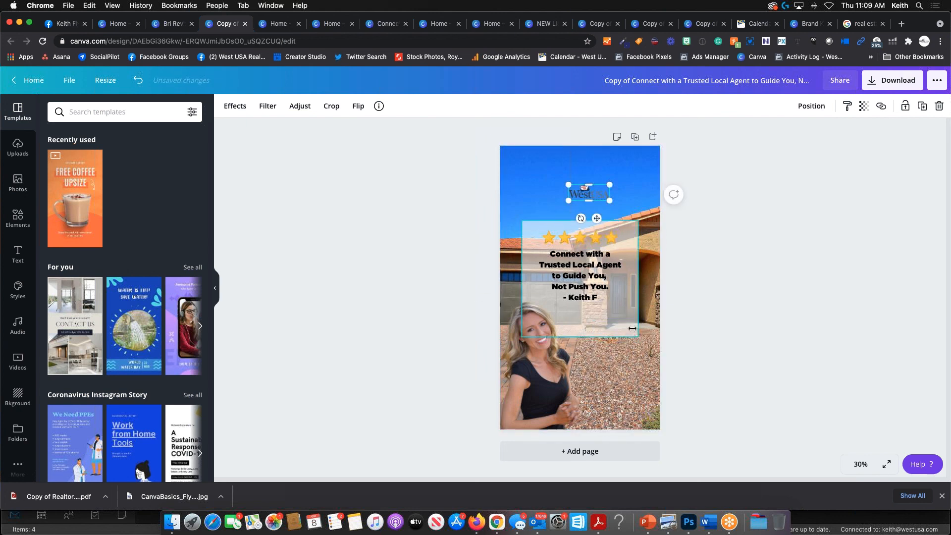
{"action": "left_click", "coordinate": [578, 335]}
{"action": "left_click_drag", "start_coordinate": [578, 339], "coordinate": [579, 400]}
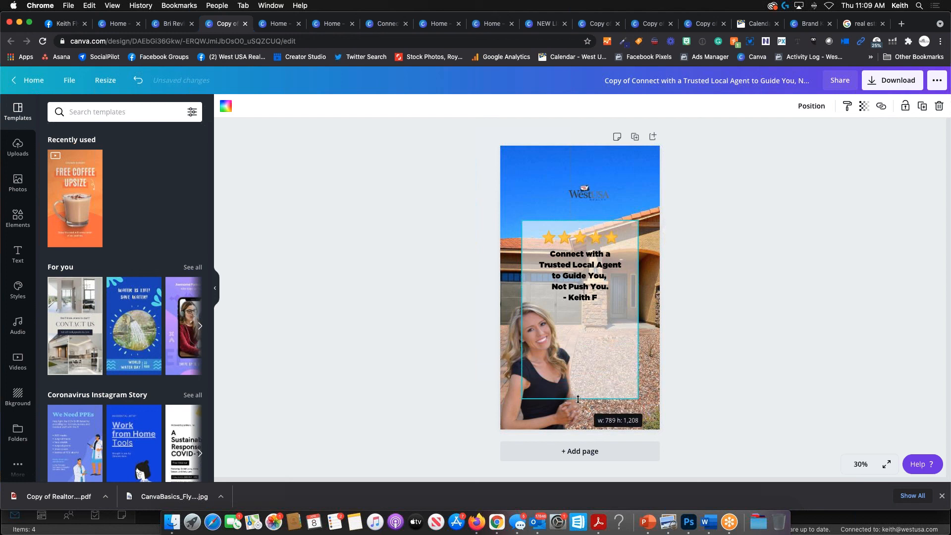
{"action": "left_click_drag", "start_coordinate": [580, 221], "coordinate": [580, 174]}
- Reframe the house background to show more of the front entrance
{"action": "left_click", "coordinate": [650, 322]}
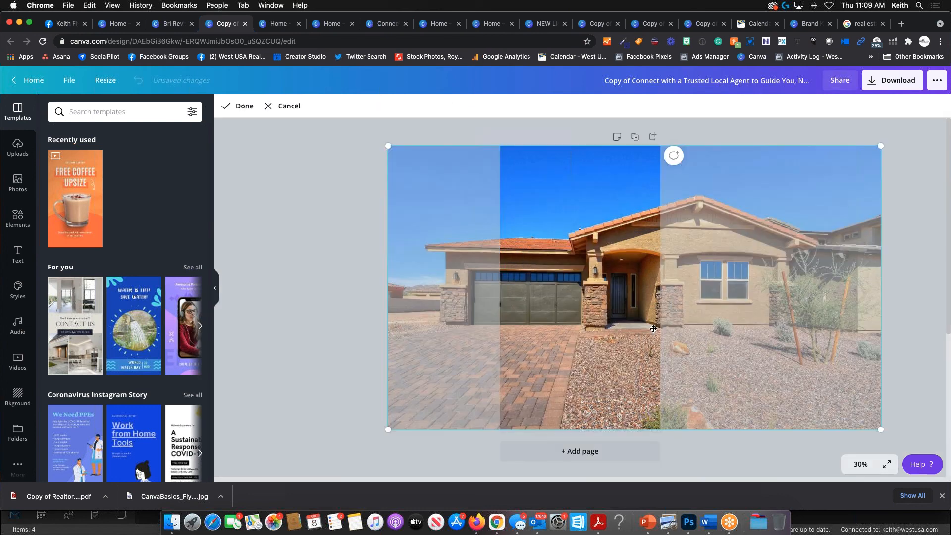
{"action": "double_click", "coordinate": [654, 329]}
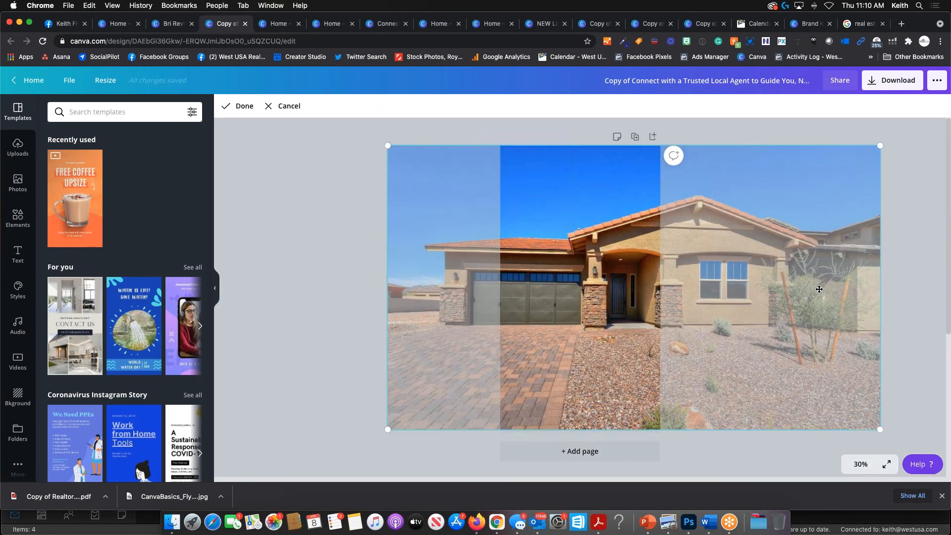
{"action": "left_click_drag", "start_coordinate": [812, 290], "coordinate": [783, 290]}
{"action": "left_click", "coordinate": [882, 266]}
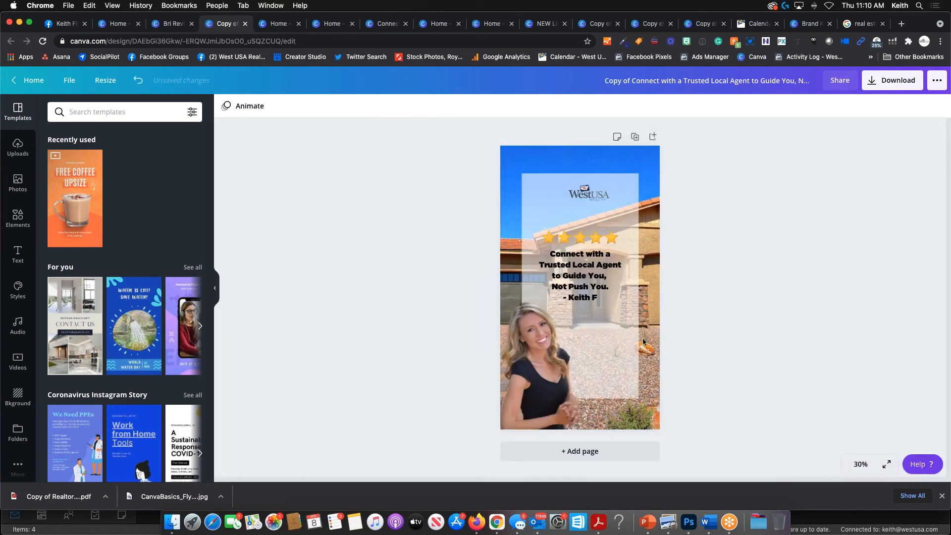
- Enlarge the quote, narrow it into a tall column, and move it up the panel
{"action": "left_click", "coordinate": [580, 287]}
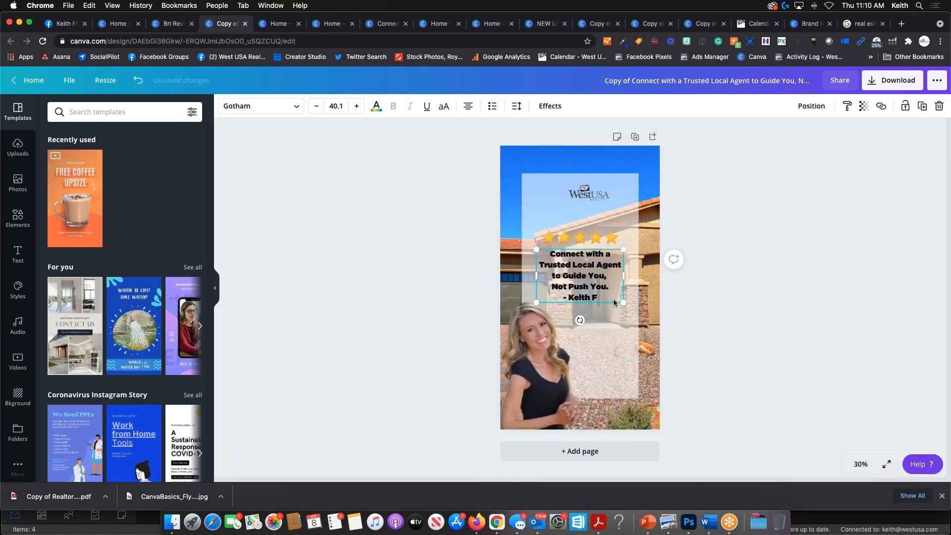
{"action": "left_click_drag", "start_coordinate": [622, 296], "coordinate": [692, 343]}
{"action": "left_click_drag", "start_coordinate": [693, 296], "coordinate": [620, 317]}
{"action": "left_click_drag", "start_coordinate": [579, 294], "coordinate": [581, 219]}
- Place the stars at the top of the white panel and the logo below the quote
{"action": "left_click", "coordinate": [584, 240]}
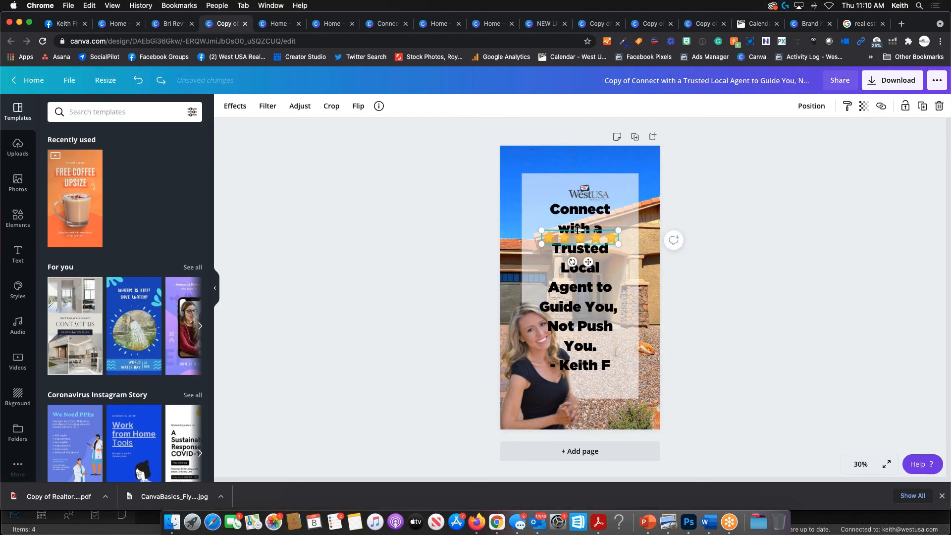
{"action": "key", "text": "super+z"}
{"action": "left_click_drag", "start_coordinate": [551, 208], "coordinate": [556, 167]}
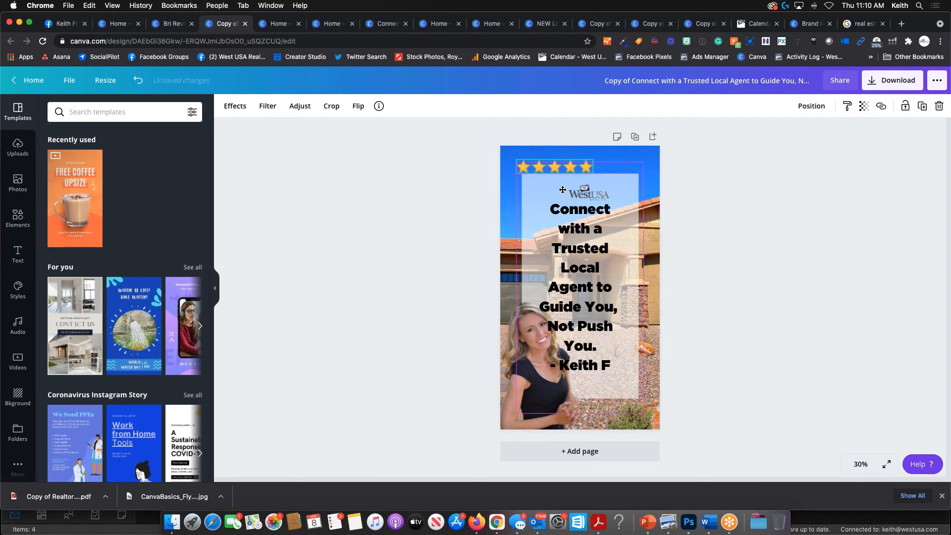
{"action": "left_click_drag", "start_coordinate": [589, 198], "coordinate": [613, 385]}
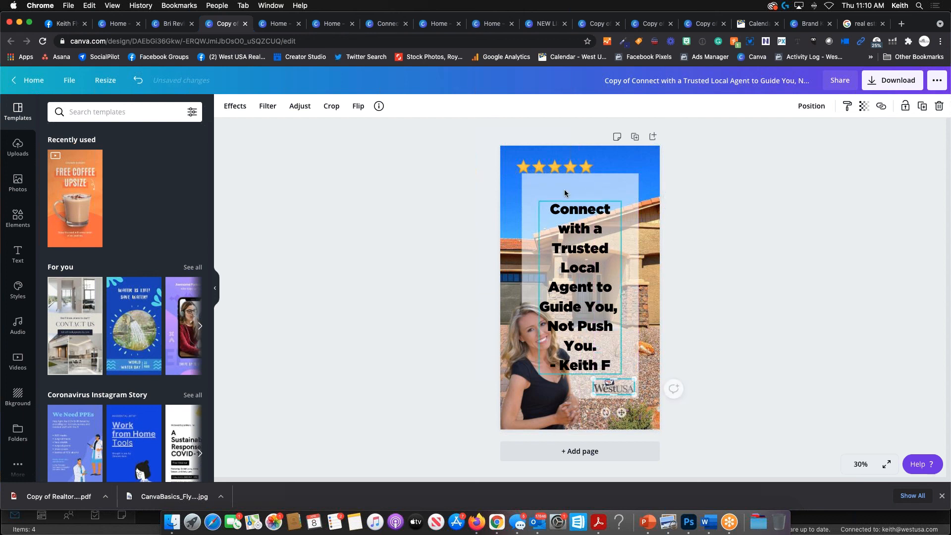
{"action": "left_click", "coordinate": [555, 168]}
{"action": "left_click_drag", "start_coordinate": [563, 192], "coordinate": [588, 214]}
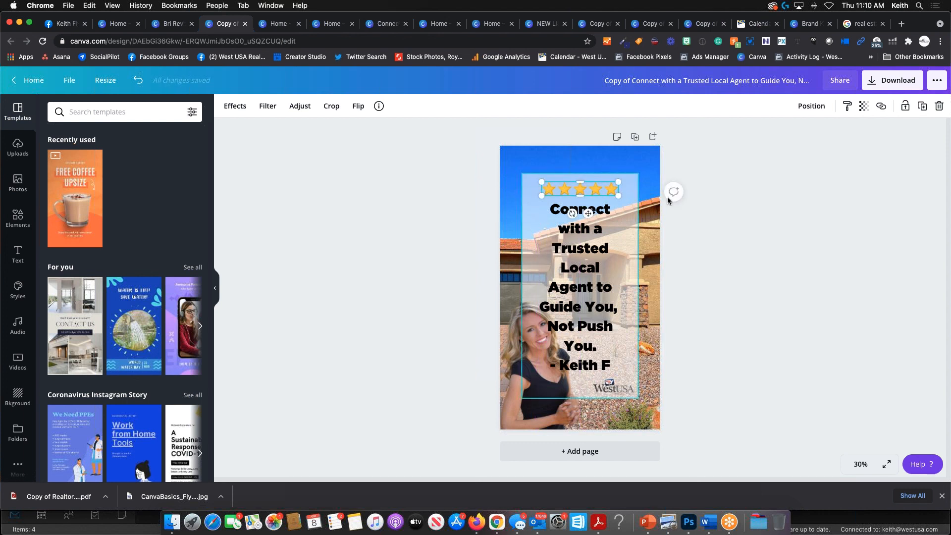
{"action": "left_click", "coordinate": [712, 150]}
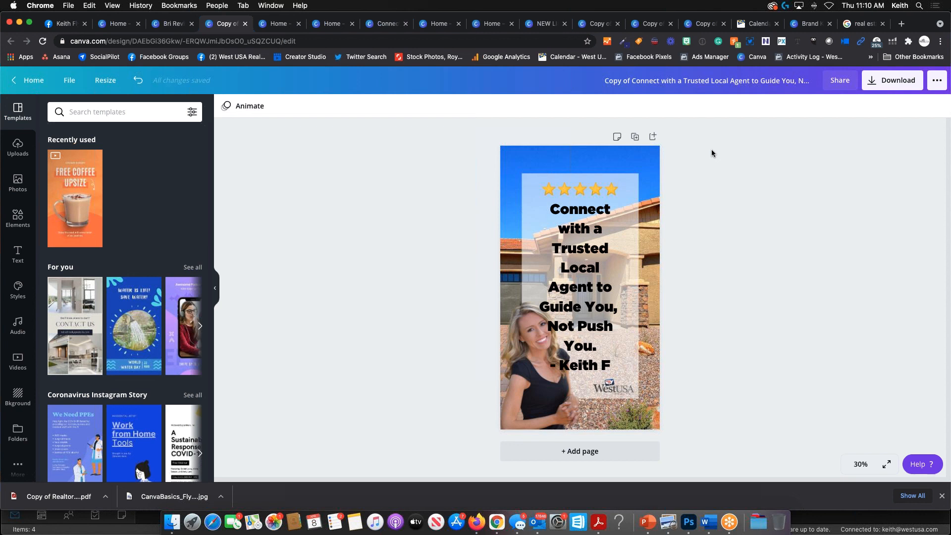
- Shrink the quote and attribution to size 51.5, centred in the panel
{"action": "left_click", "coordinate": [574, 364]}
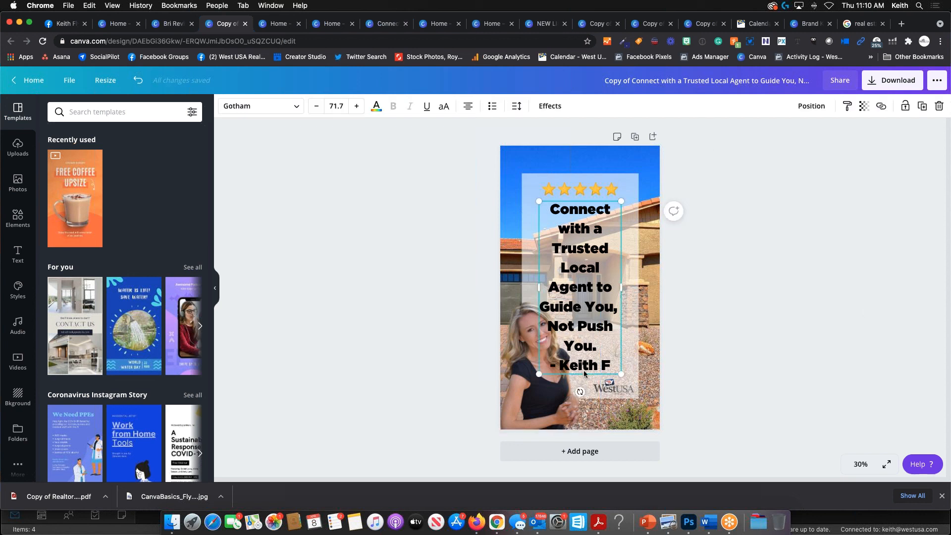
{"action": "left_click_drag", "start_coordinate": [621, 374], "coordinate": [576, 328]}
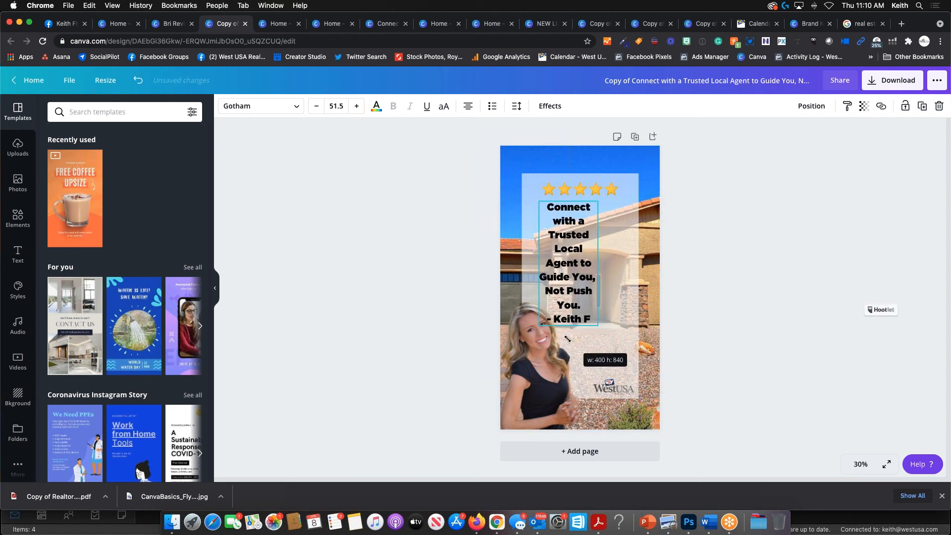
{"action": "left_click_drag", "start_coordinate": [562, 293], "coordinate": [574, 294]}
{"action": "left_click", "coordinate": [693, 303]}
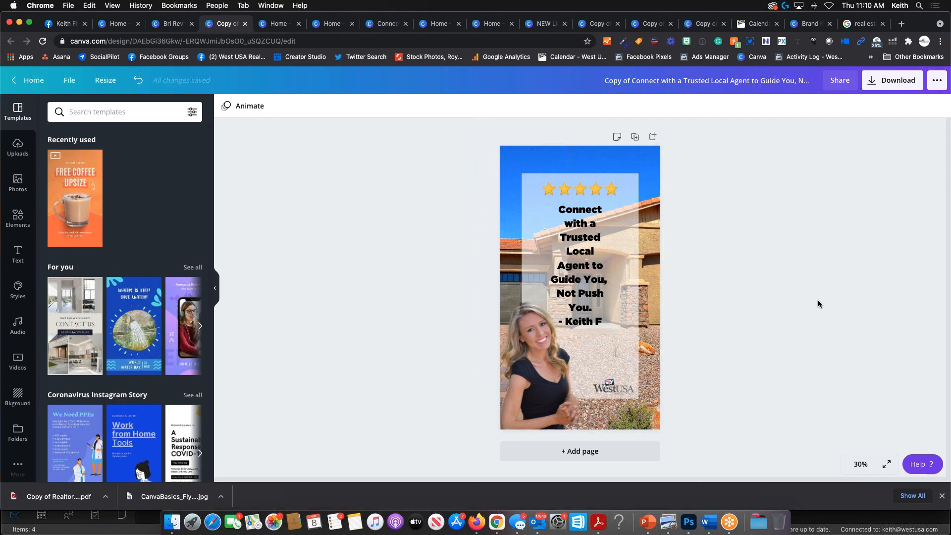
- Download the Story as a PNG and inspect it zoomed in within Preview
{"action": "left_click", "coordinate": [872, 80]}
{"action": "left_click", "coordinate": [845, 251]}
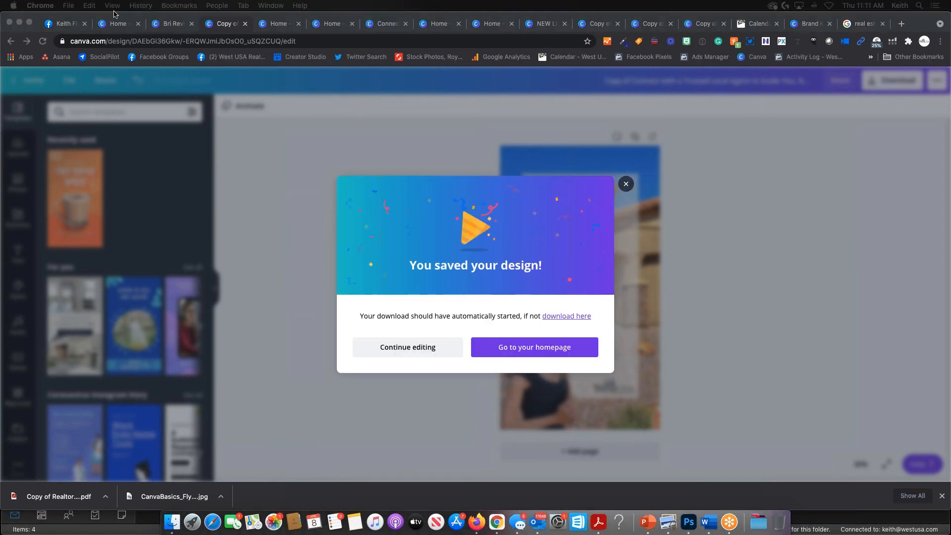
{"action": "left_click_drag", "start_coordinate": [0, 99], "coordinate": [421, 32]}
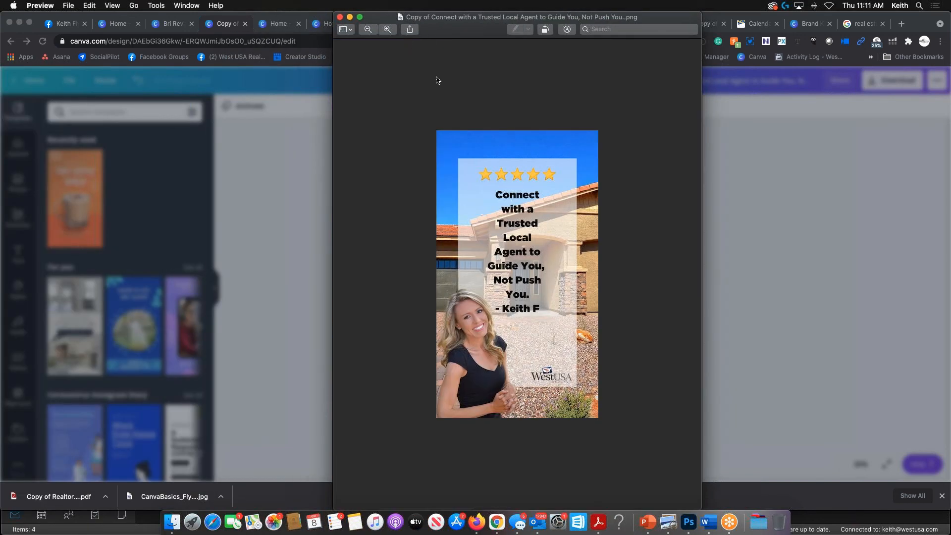
{"action": "left_click", "coordinate": [385, 31]}
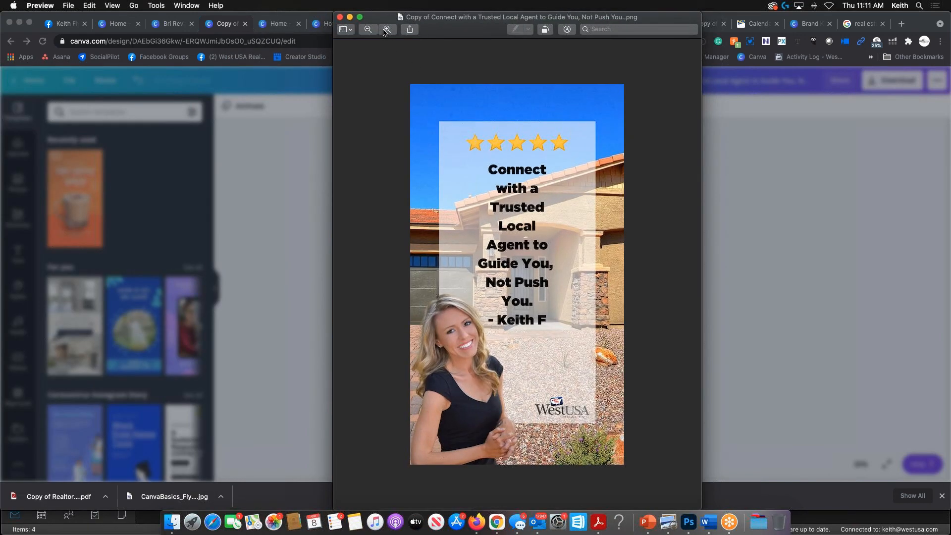